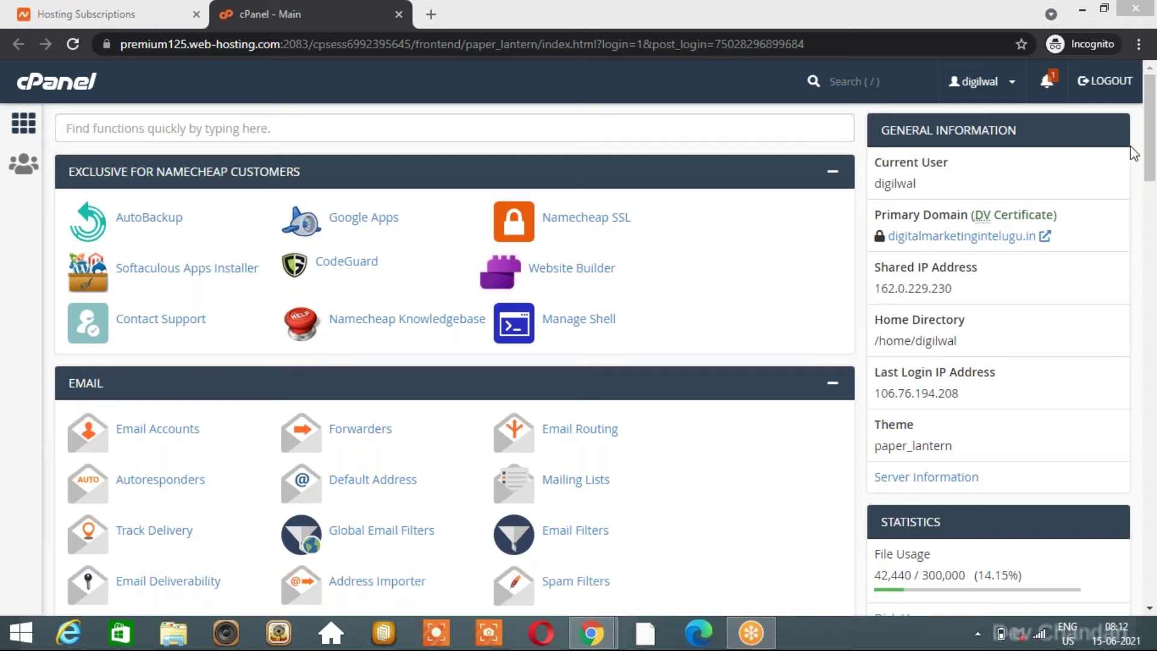
Scroll the cPanel home page down to the Domains section and open Addon Domains.
key("slash")
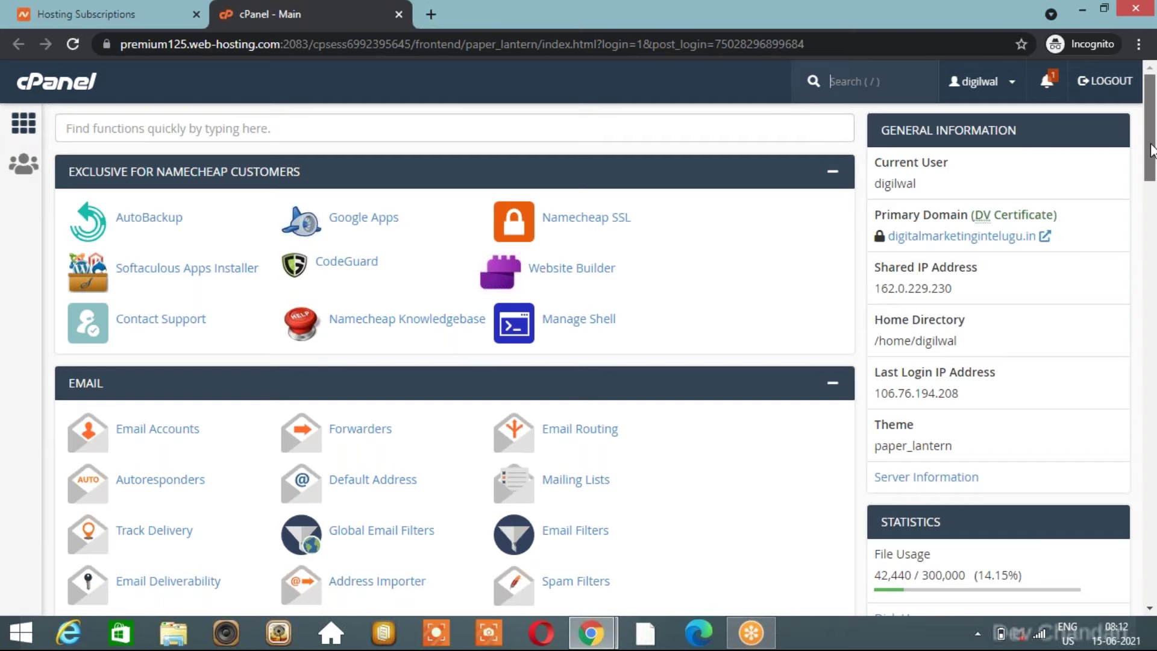
scroll(1151, 151, "down", 1)
left_click_drag(1152, 158, 1150, 294)
scroll(1150, 293, "down", 5)
left_click_drag(1151, 294, 1151, 299)
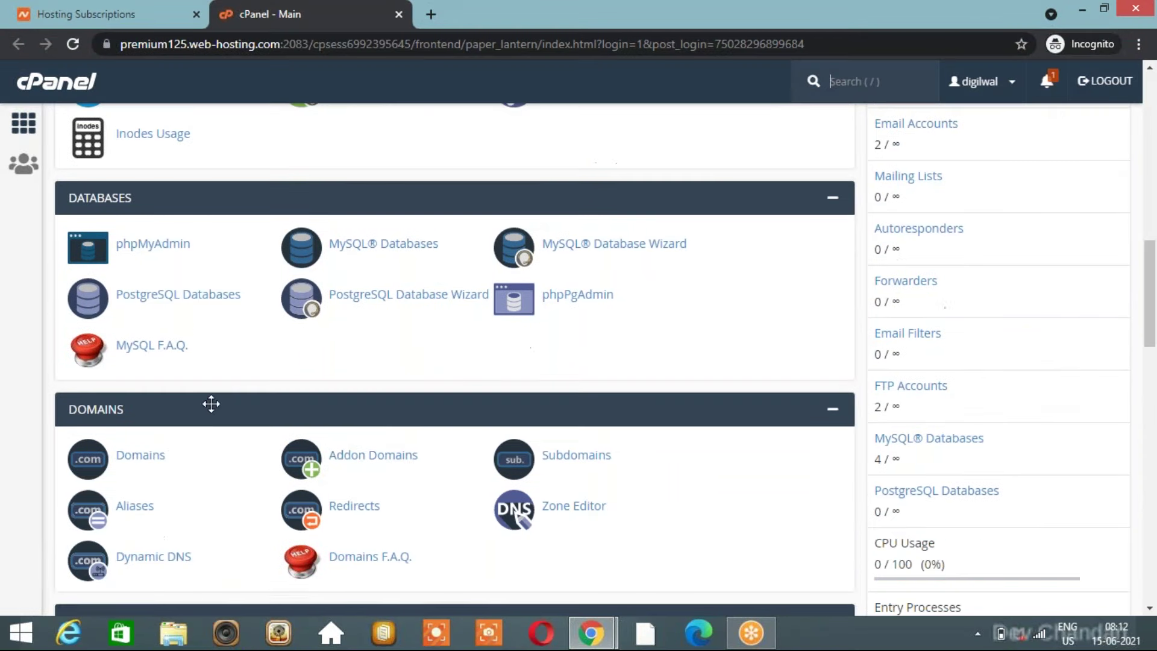
left_click(379, 464)
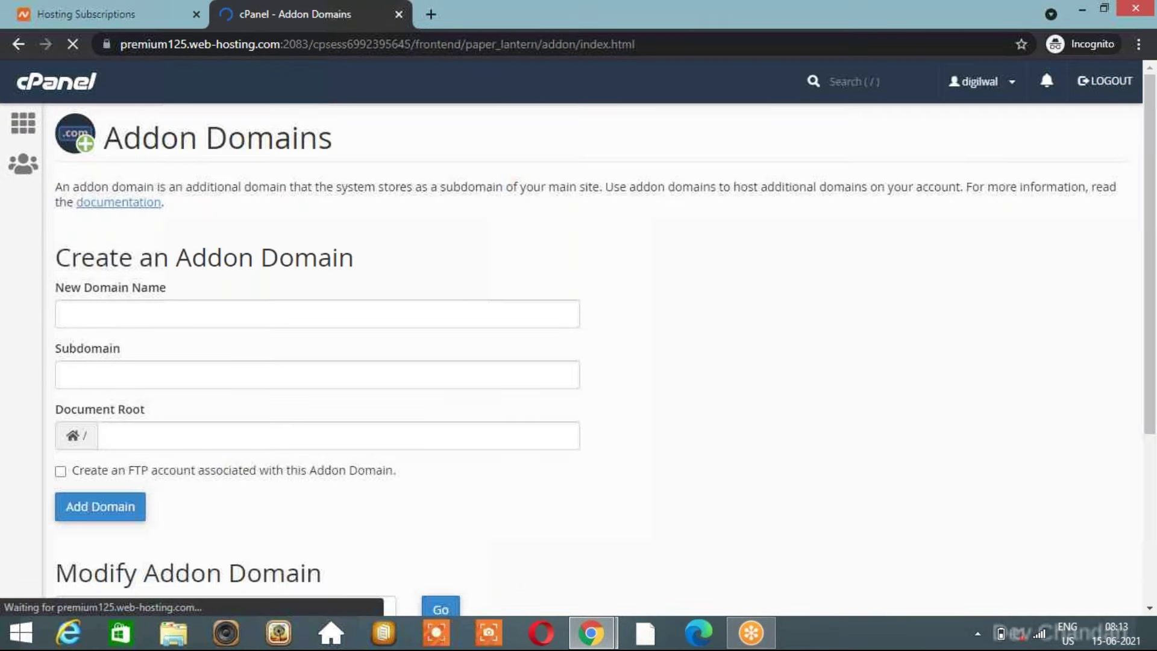
Put kishan.in in a new browser tab's address bar, then return to the Addon Domains form.
left_click(432, 16)
type("chandu.in")
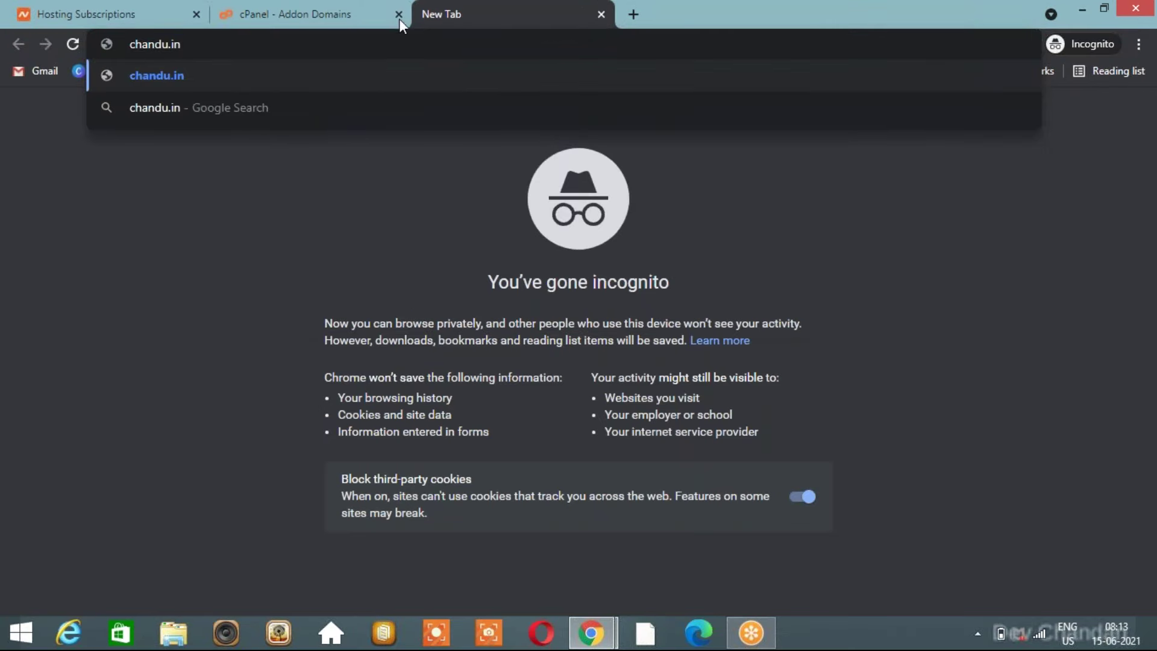
key("ctrl+a")
key("BackSpace")
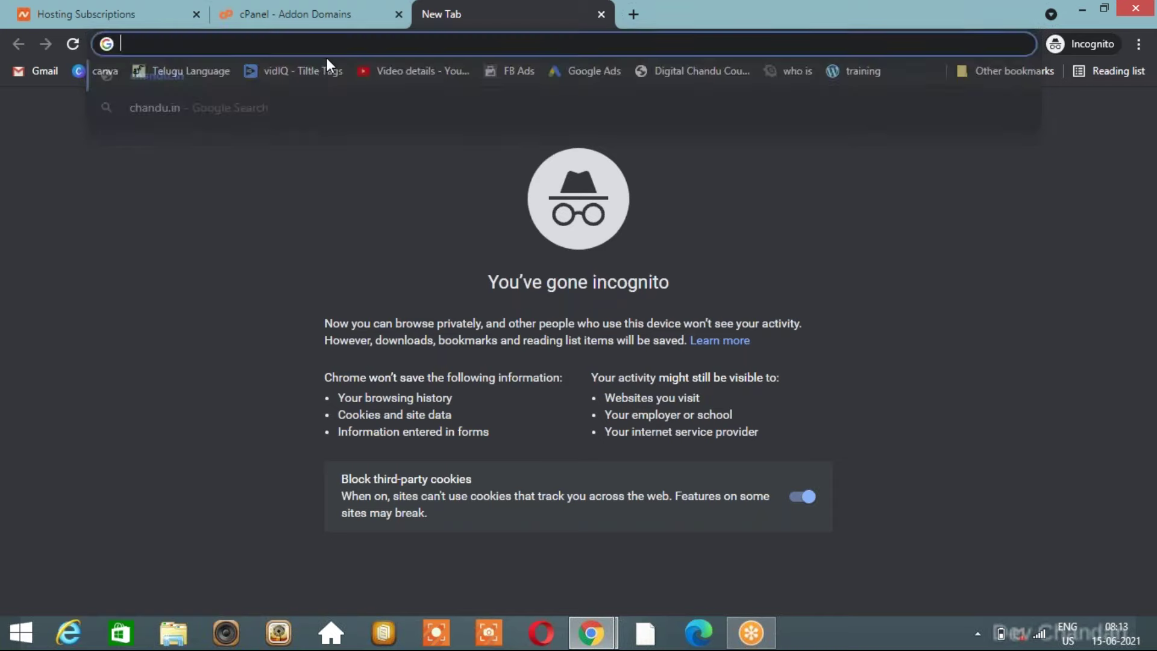
left_click(349, 13)
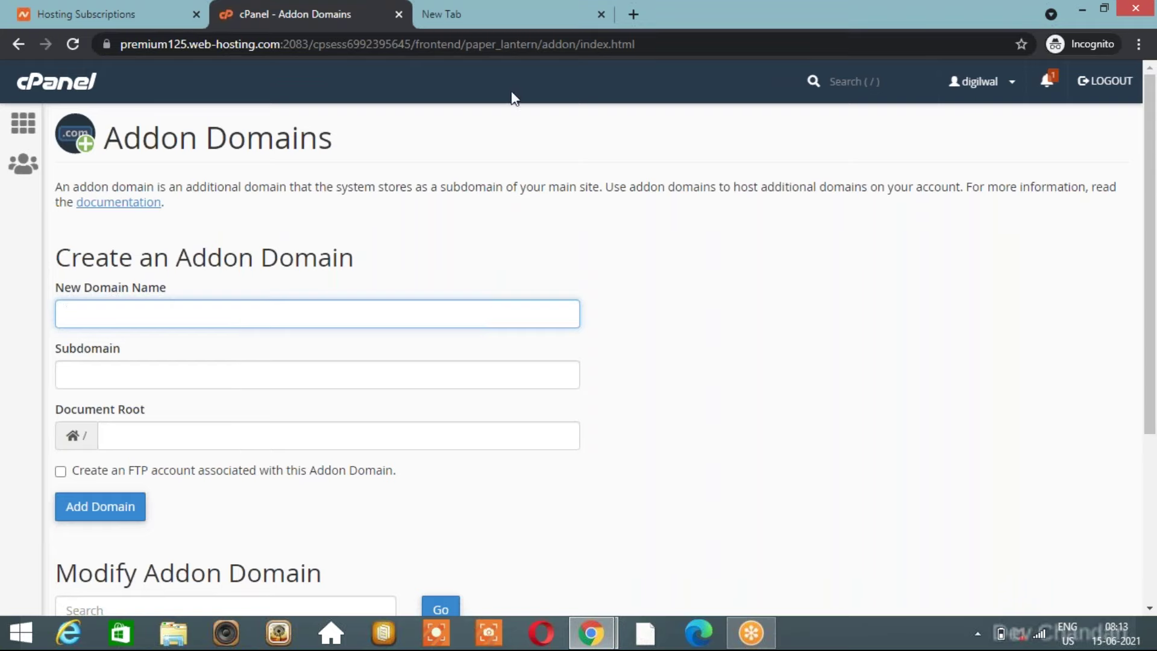
left_click(515, 16)
type("c")
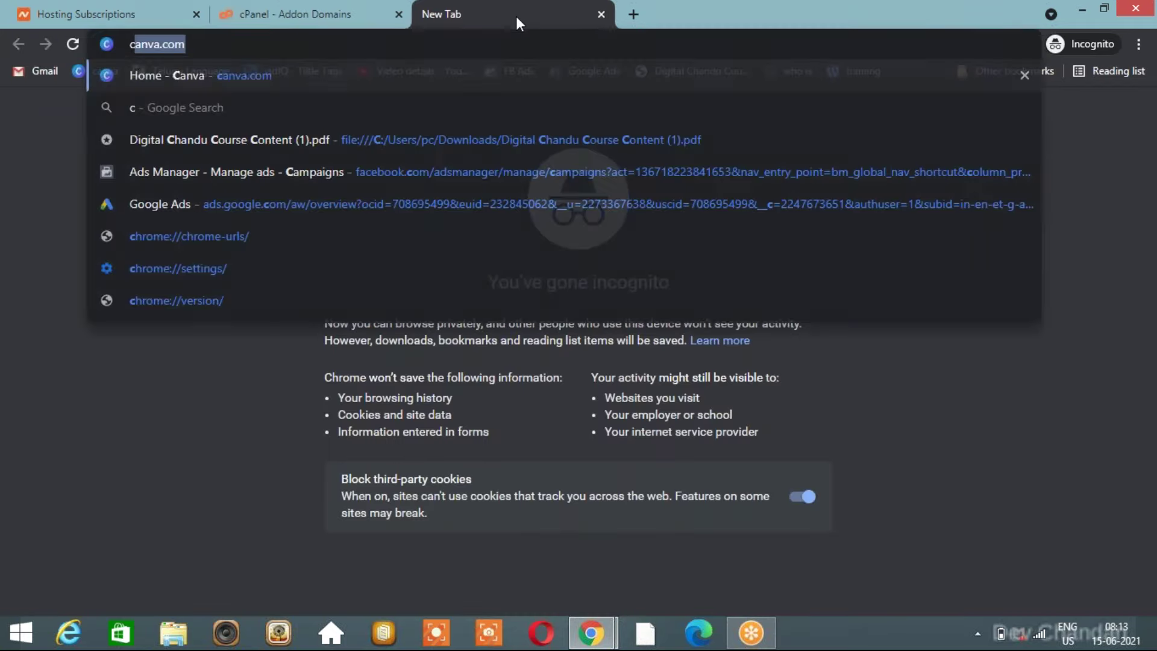
type("handu.com")
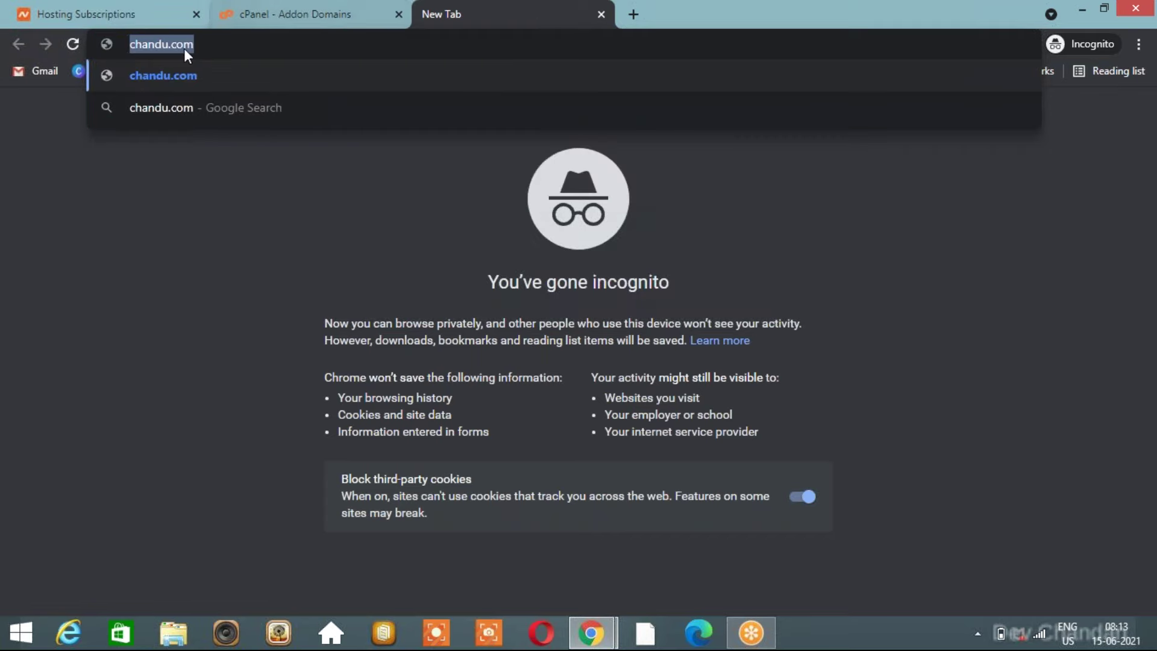
left_click(282, 9)
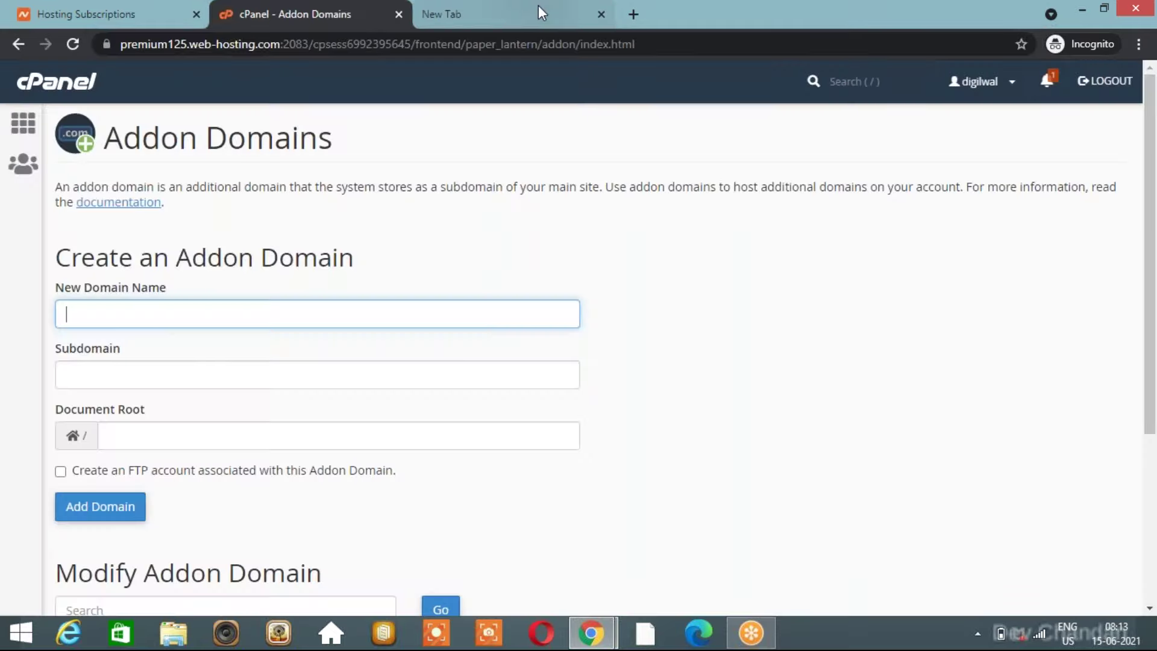
left_click(536, 6)
type("k")
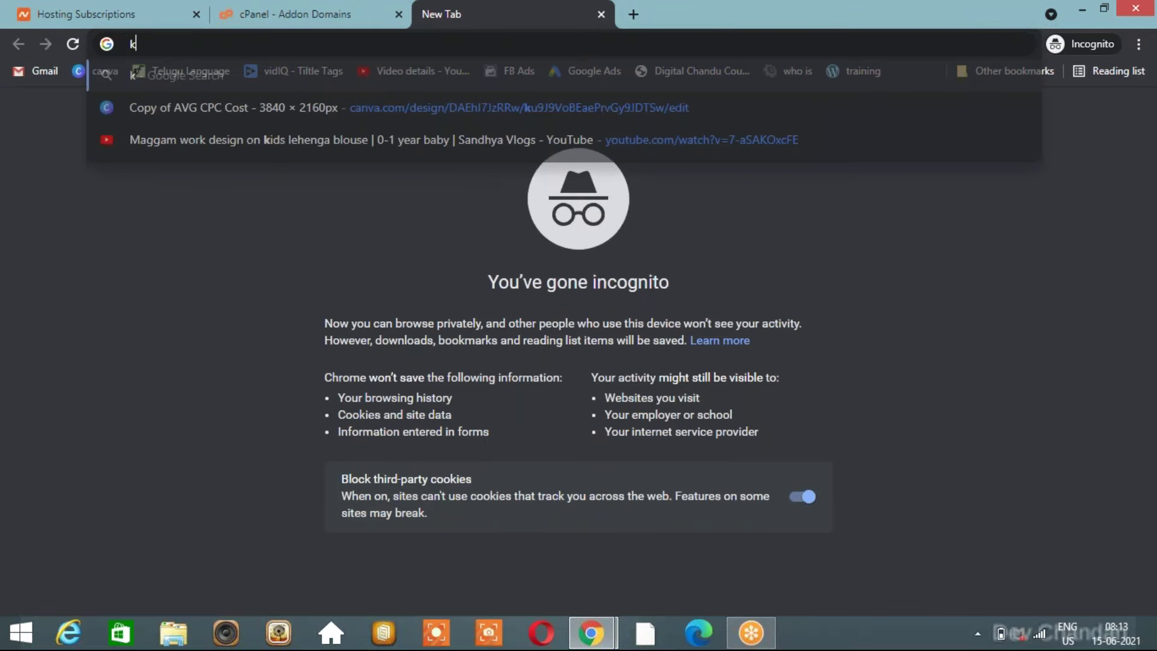
type("ishan.in")
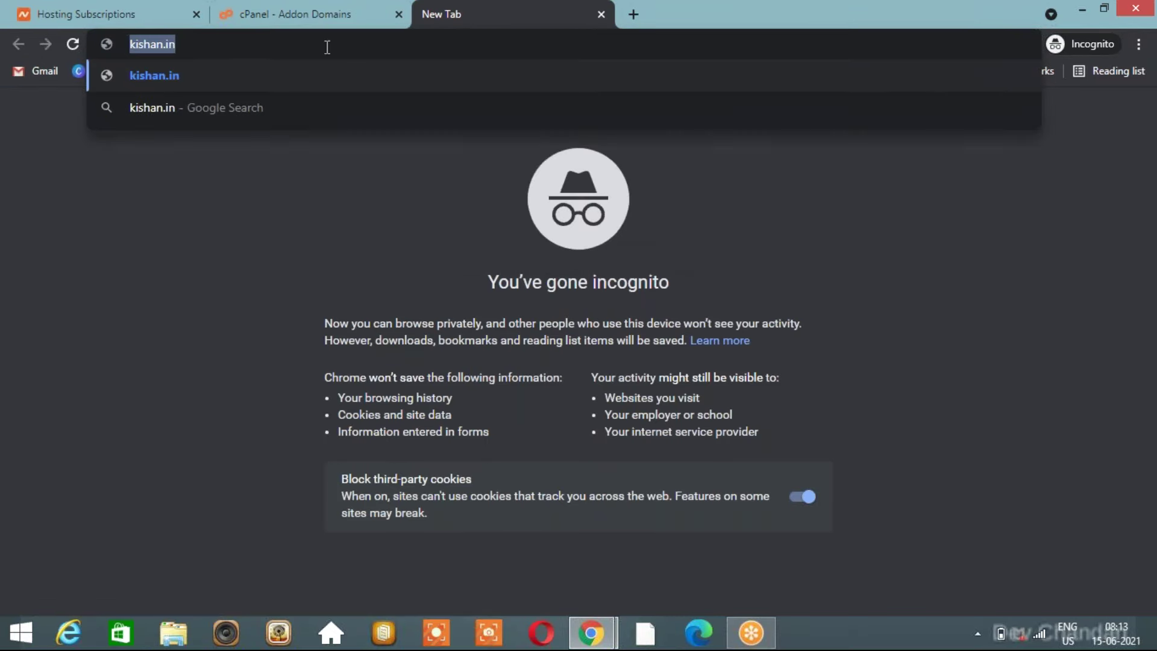
left_click(295, 10)
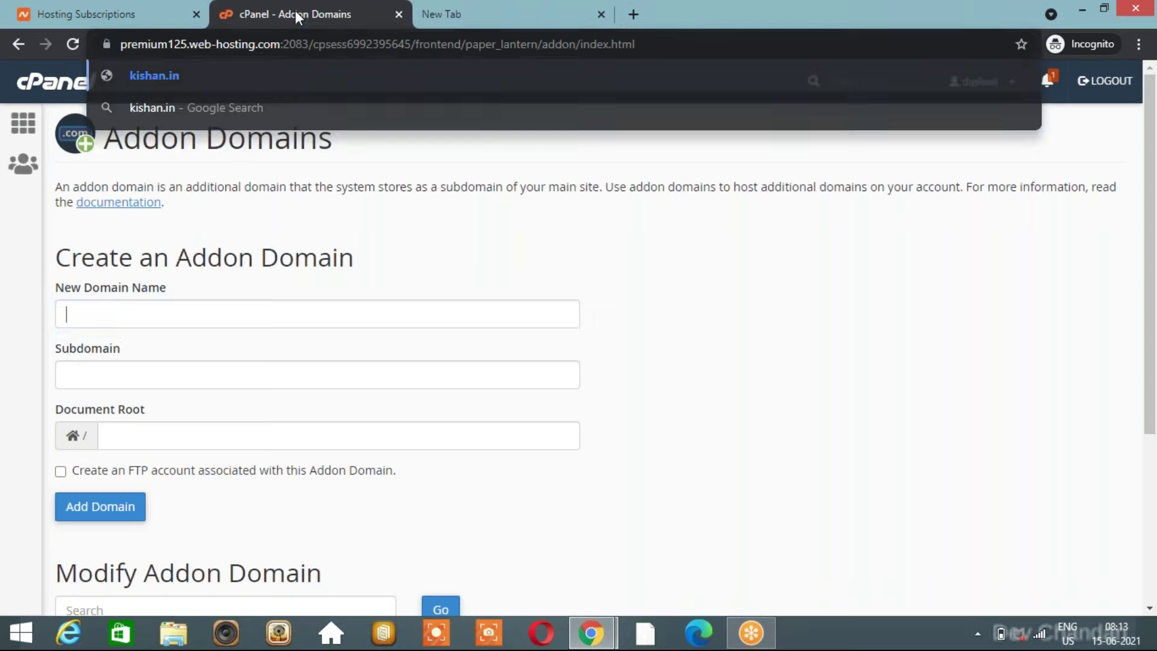
left_click(184, 324)
type("https://kishan.in/")
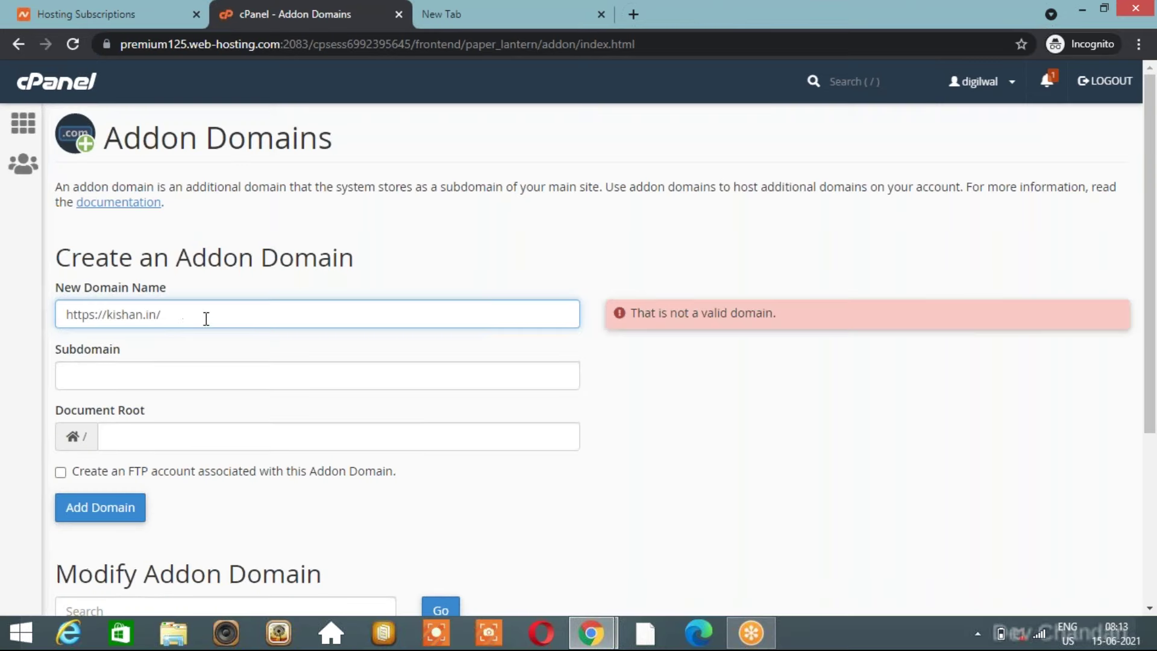
left_click(396, 277)
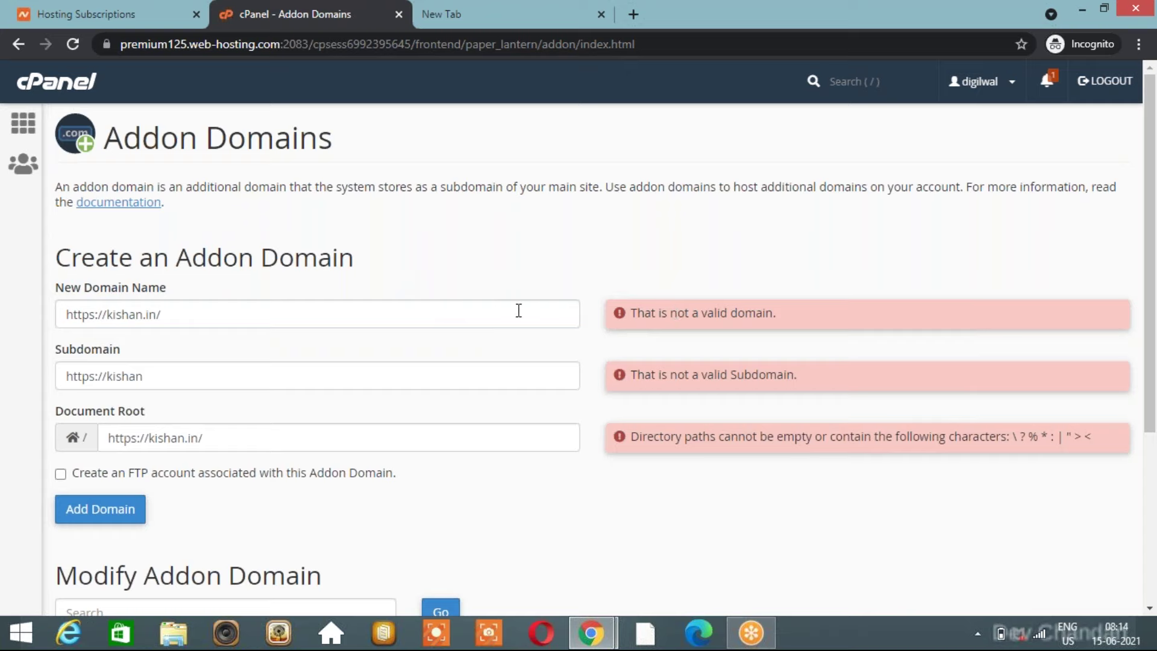
left_click(433, 322)
key("BackSpace")
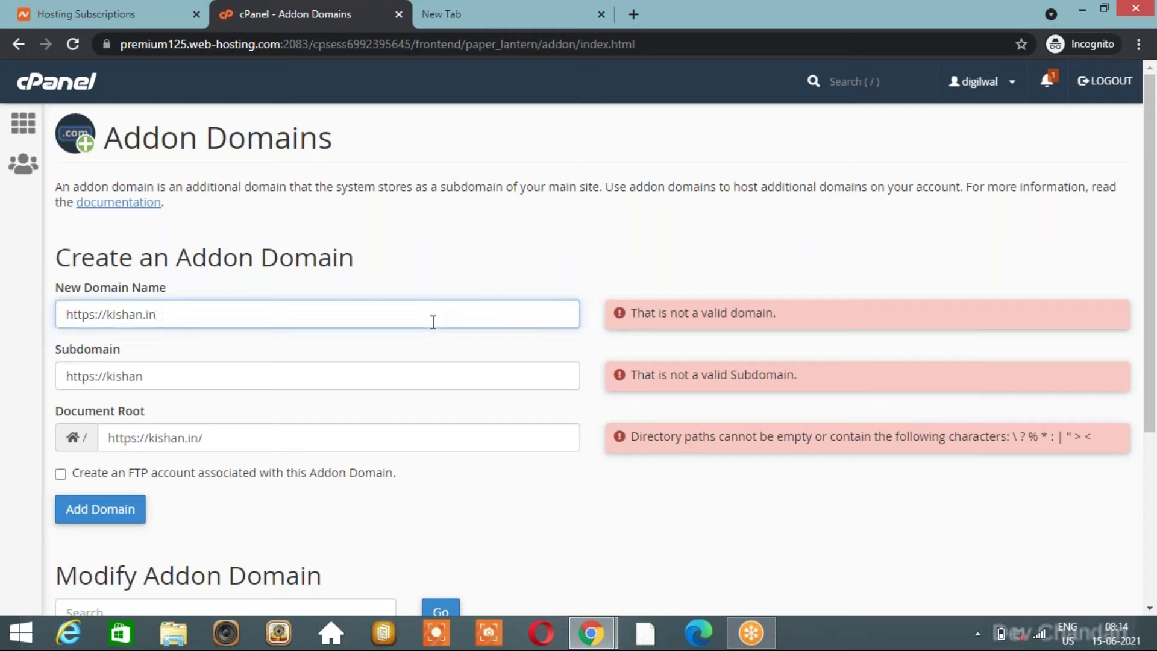
left_click(110, 315)
key("BackSpace")
key("BackSpace")
key("BackSpace")
key("BackSpace")
key("BackSpace")
key("BackSpace")
key("BackSpace")
key("BackSpace")
left_click(128, 375)
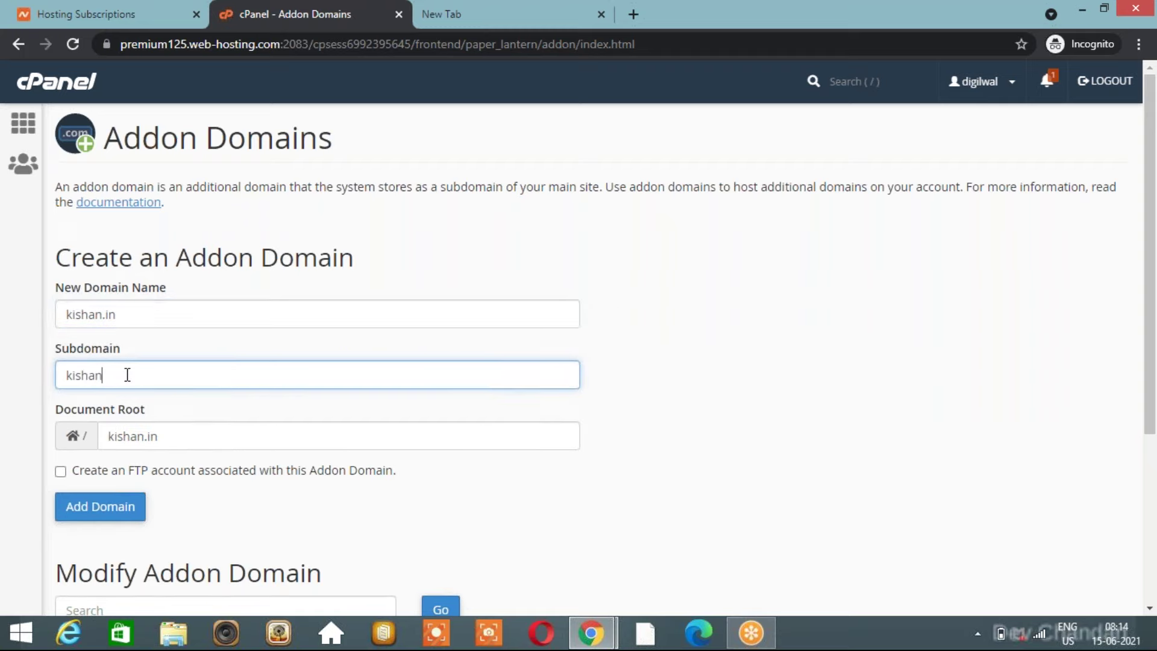
left_click(404, 284)
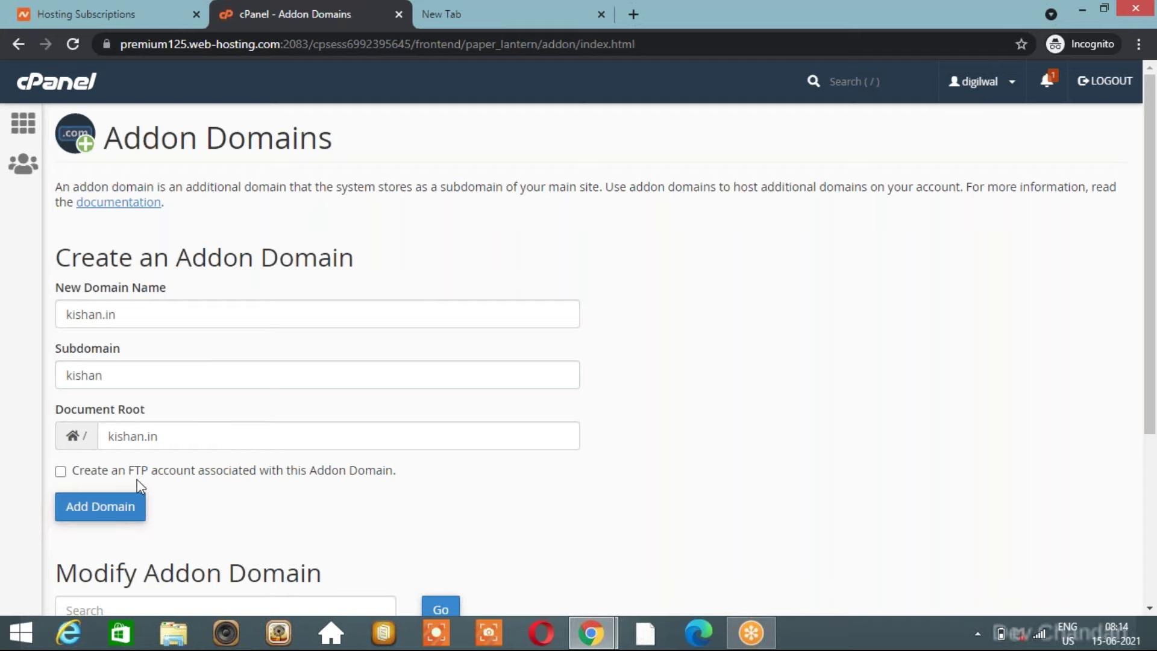
scroll(345, 402, "down", 1)
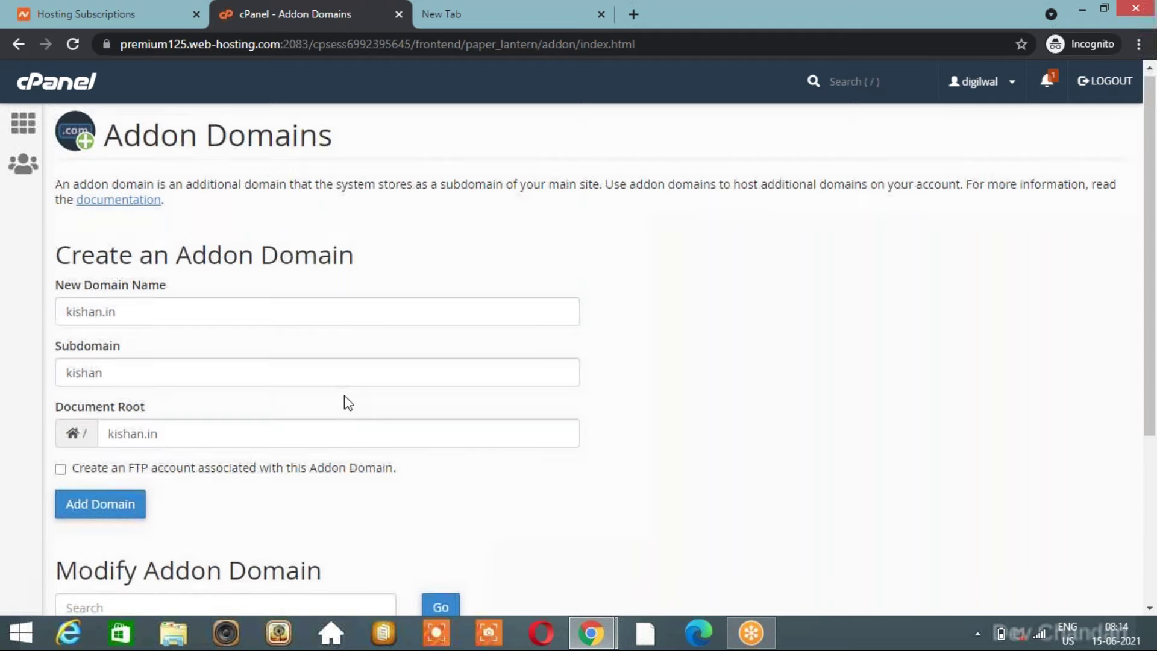
scroll(345, 396, "down", 1)
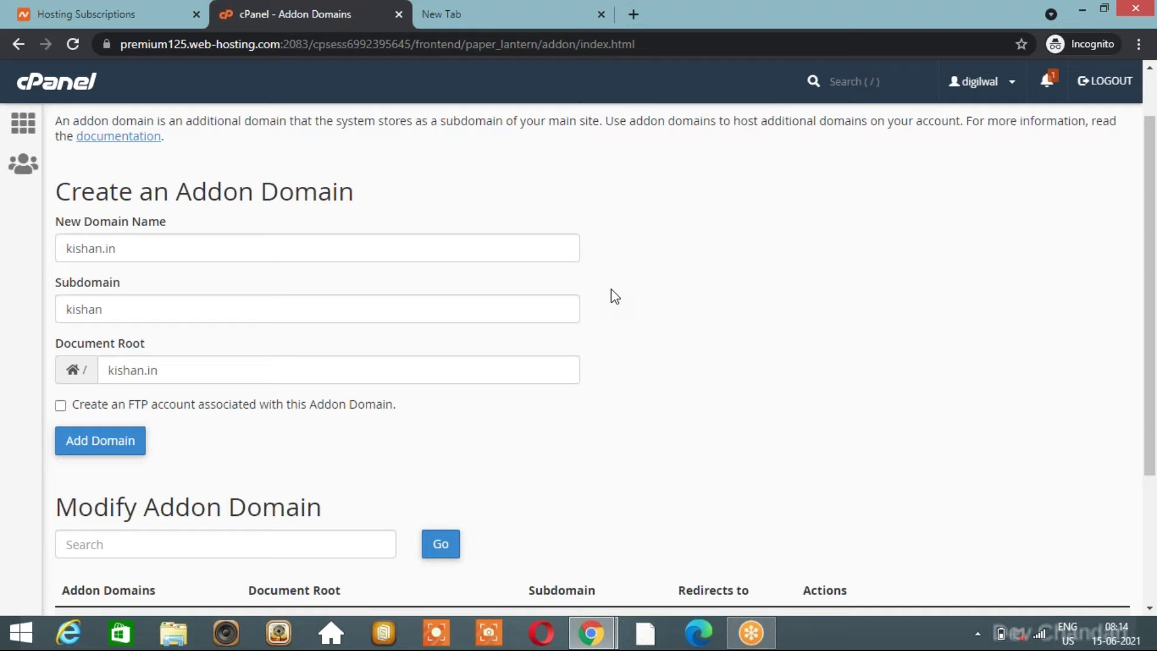
scroll(615, 297, "down", 1)
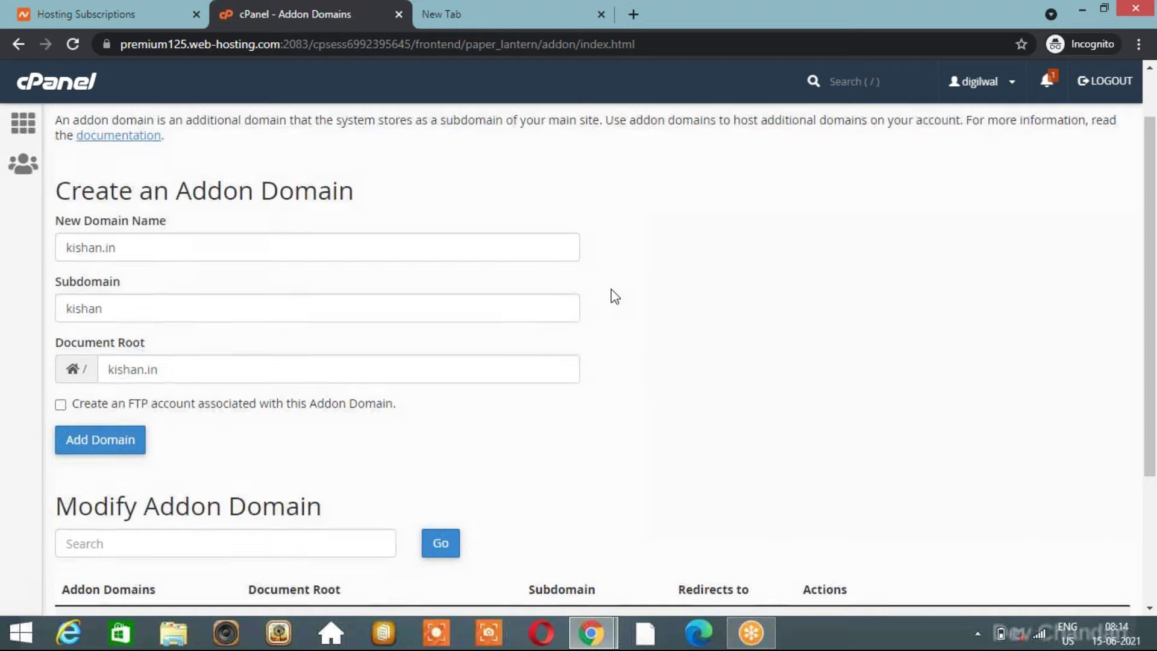
scroll(615, 297, "down", 1)
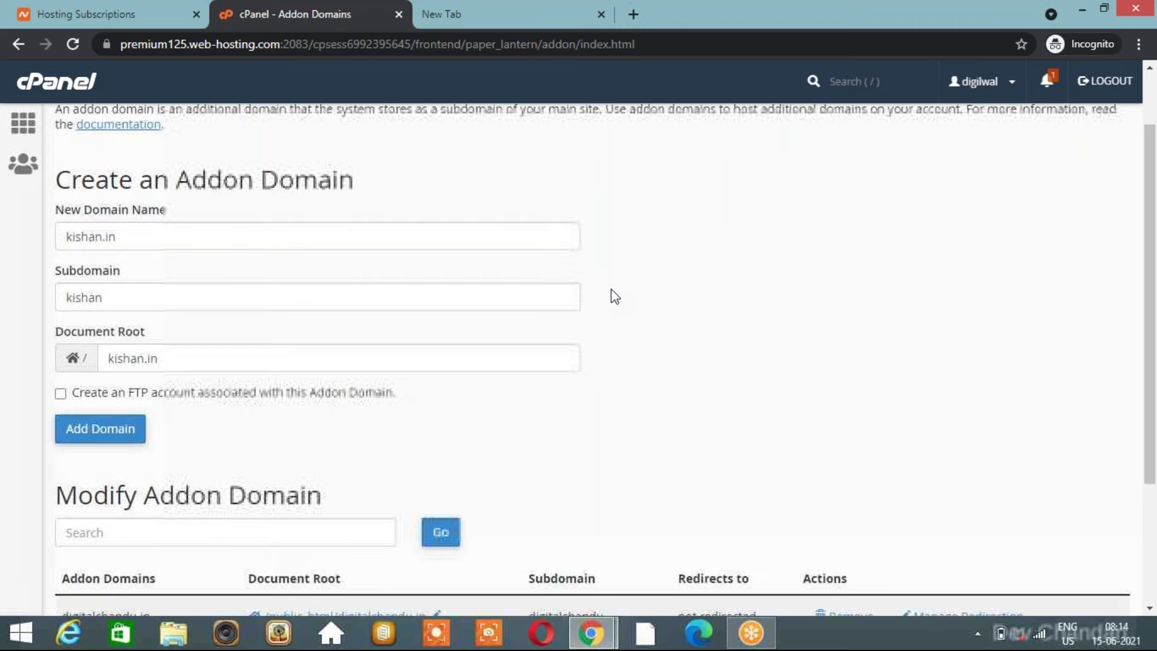
scroll(614, 297, "down", 2)
scroll(615, 297, "up", 1)
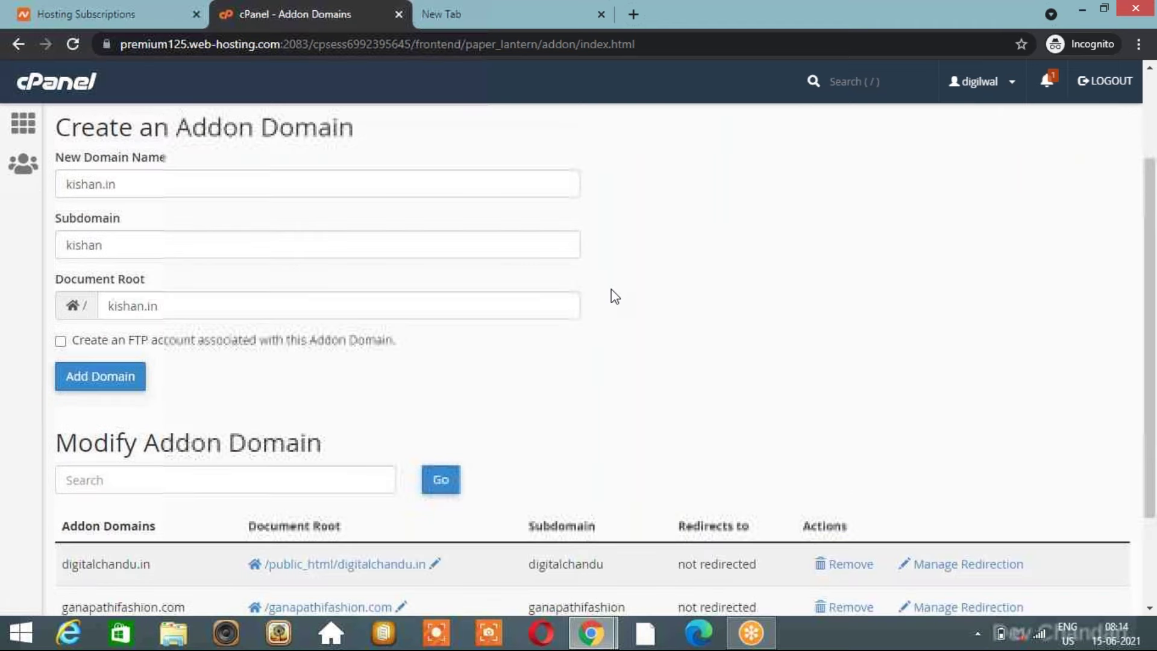
scroll(614, 297, "up", 1)
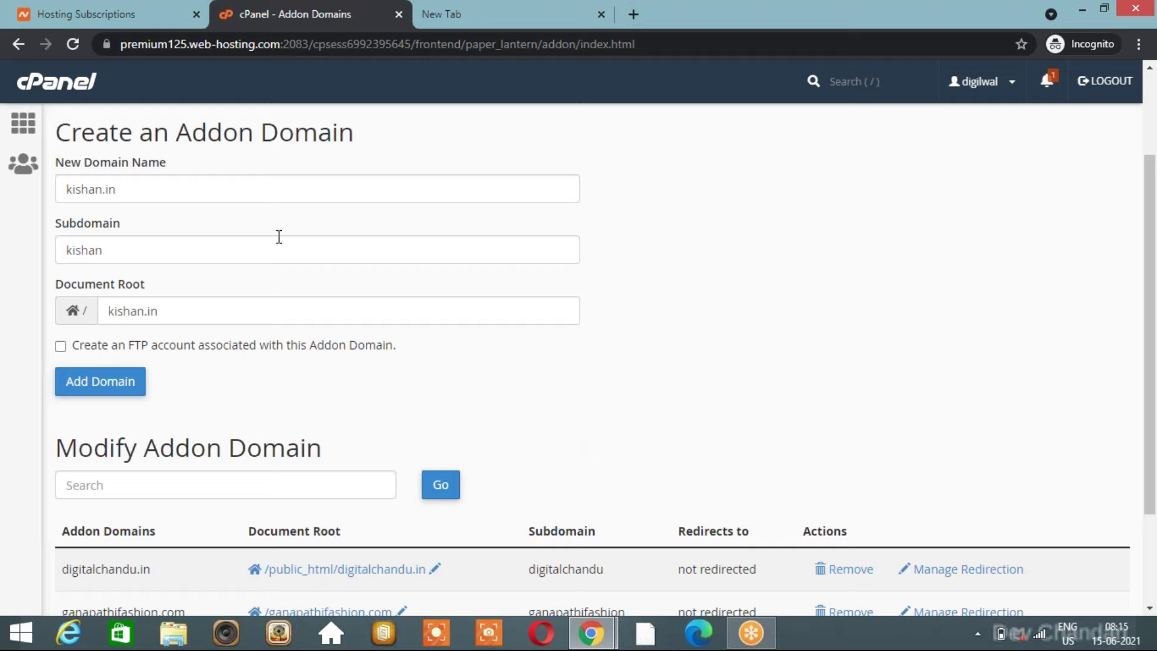
Clear the existing entry from the New Domain Name field.
triple_click(199, 190)
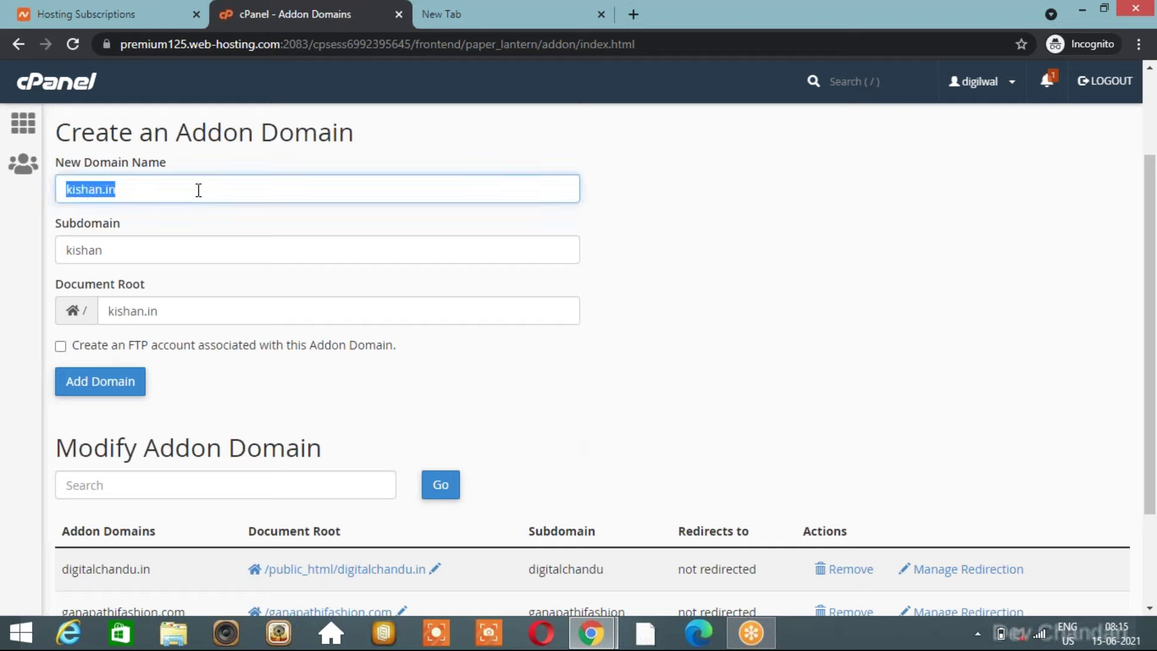
key("Home")
type("h")
left_click(155, 194)
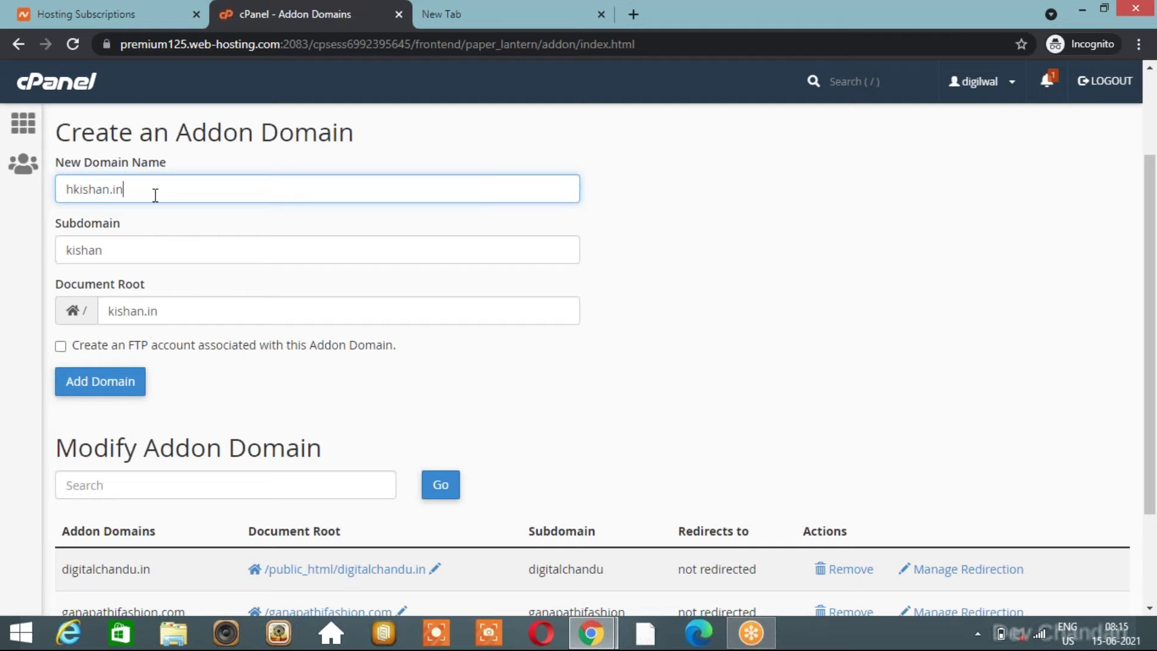
triple_click(156, 195)
key("BackSpace")
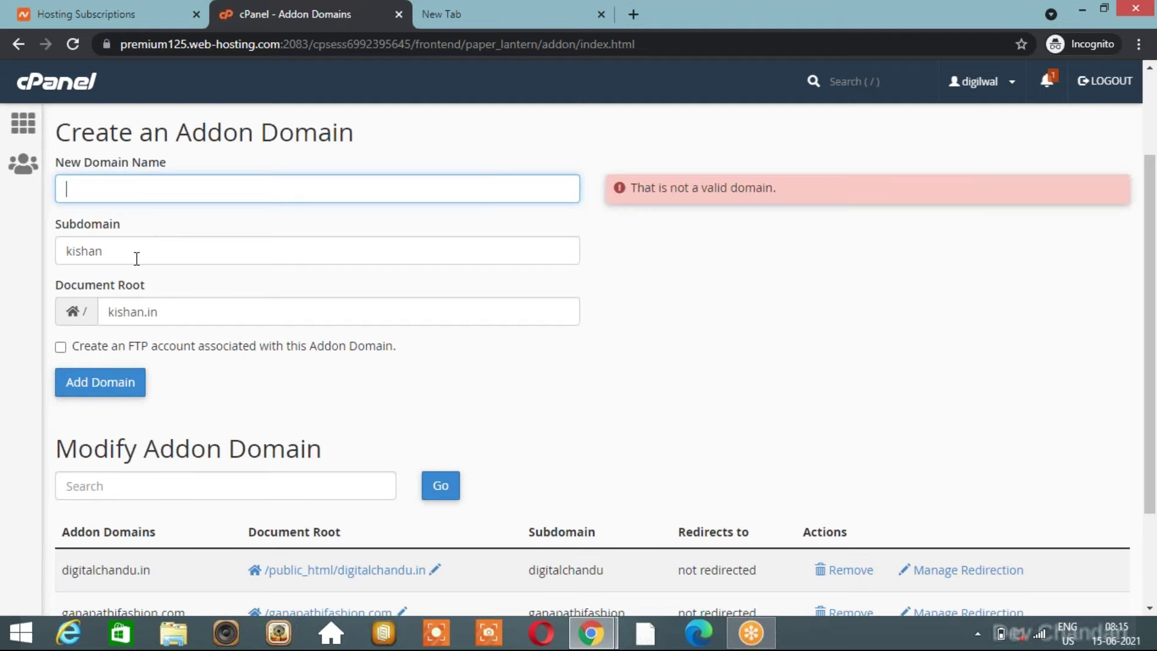
left_click(136, 259)
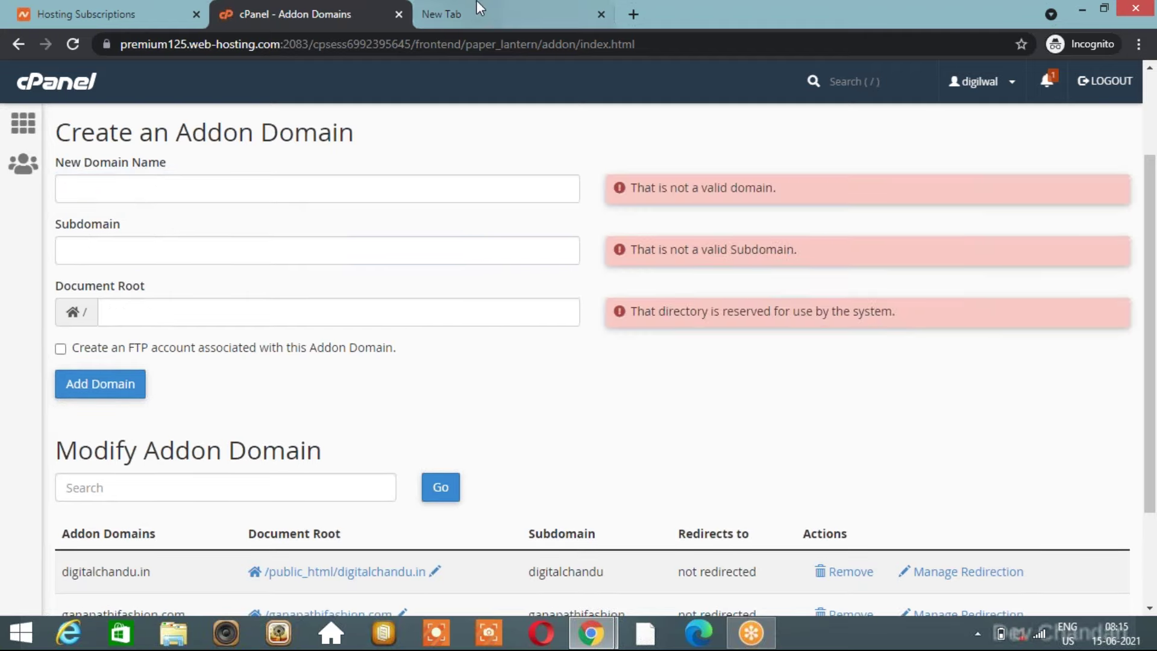
Enter kishan.in as the new domain so subdomain kishan and document root kishan.in auto-fill.
left_click(476, 9)
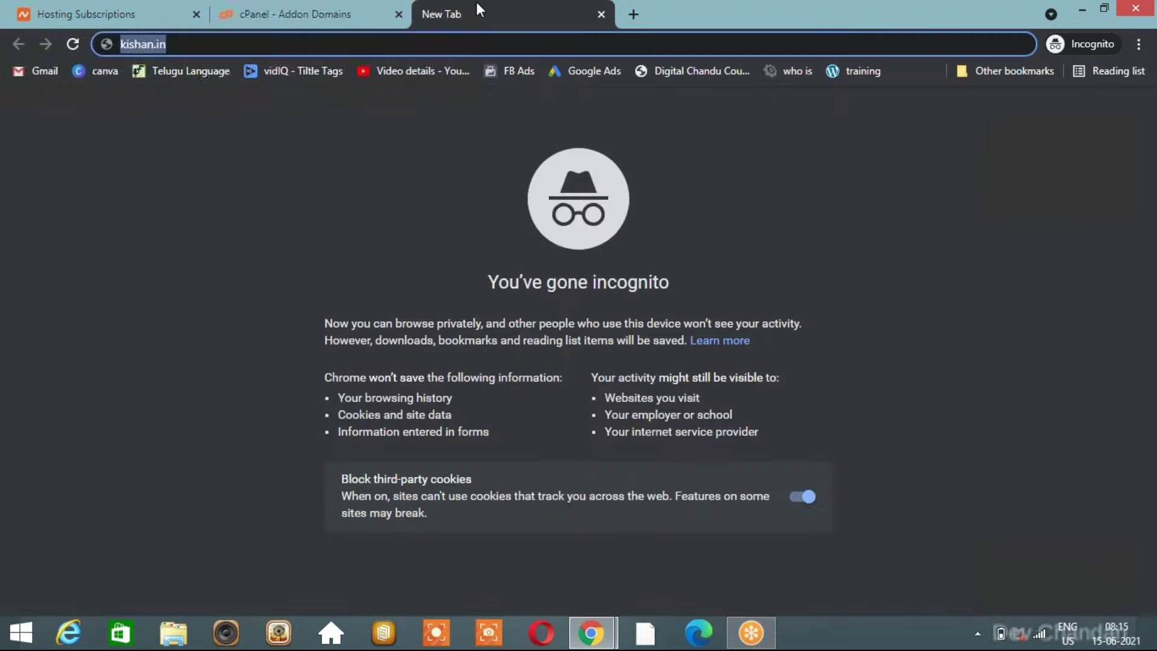
left_click(274, 8)
left_click(208, 187)
type("kishan")
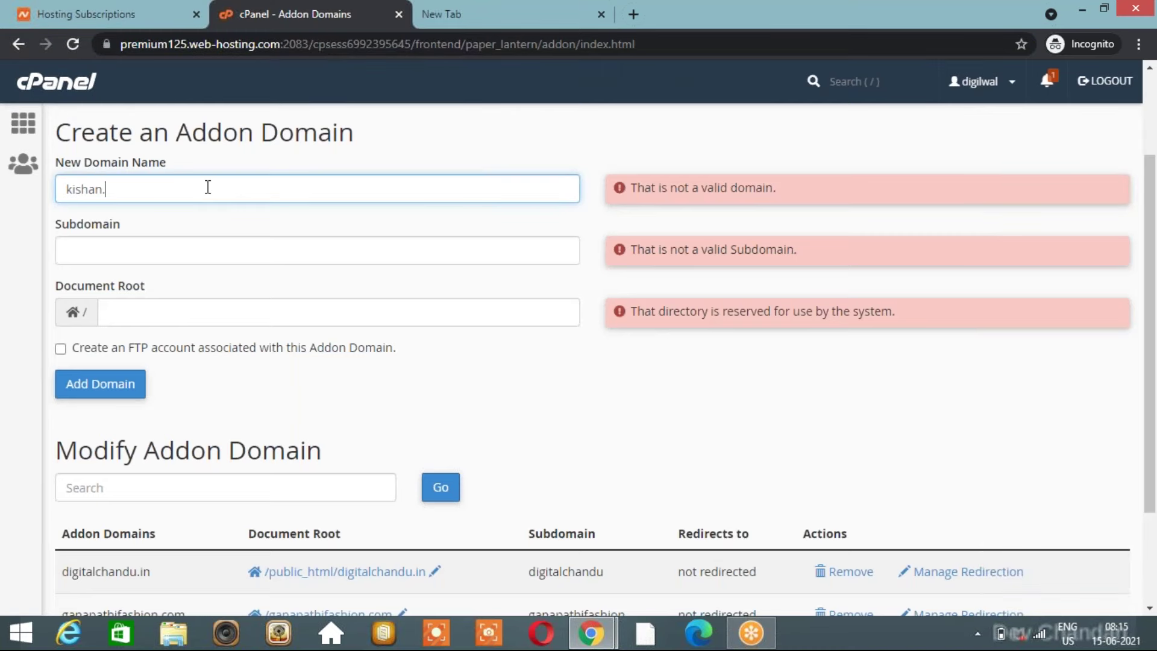
type(".in")
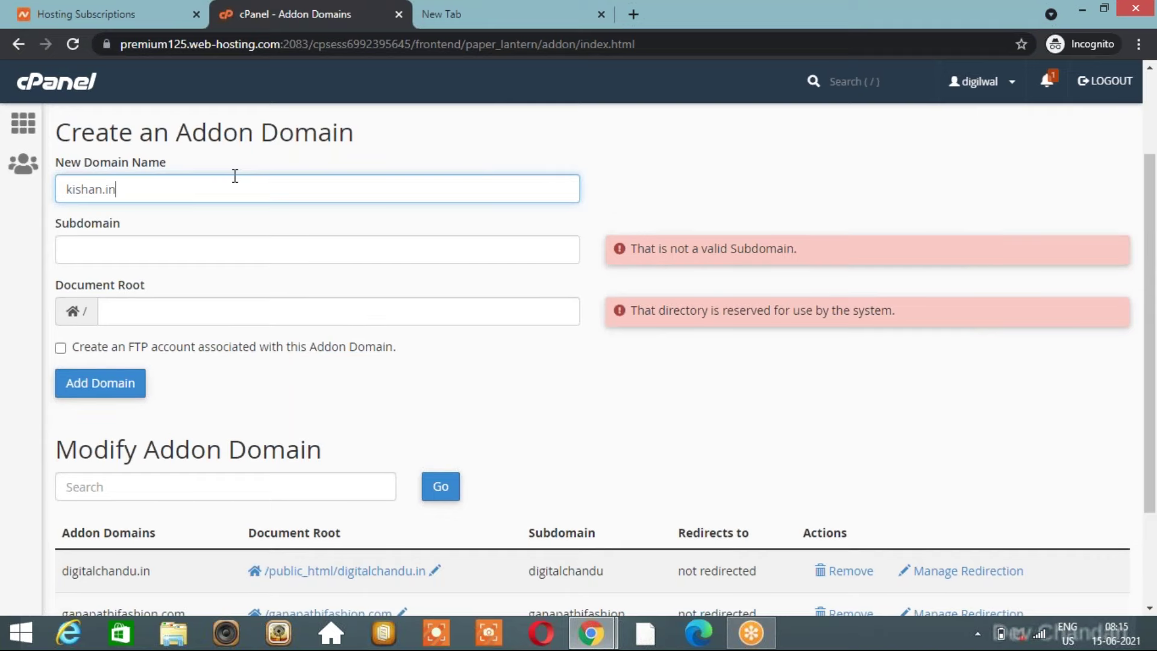
left_click(586, 150)
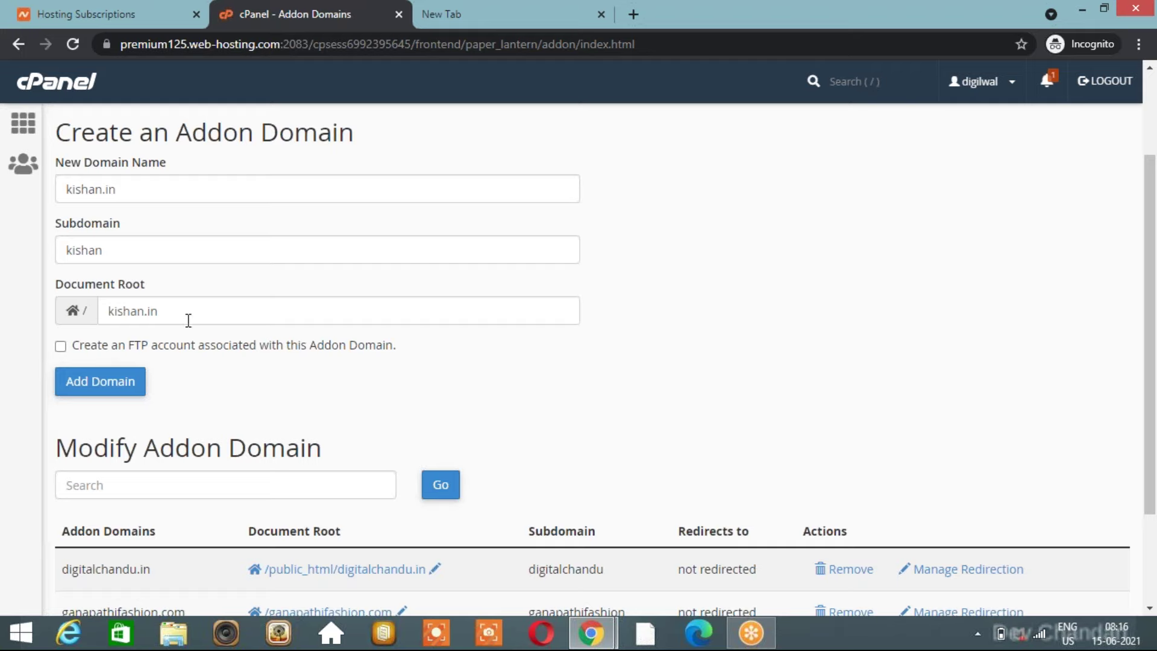
Return to the cPanel Main dashboard and clear the leftover kishan.in from the spare tab.
left_click(114, 382)
left_click(23, 125)
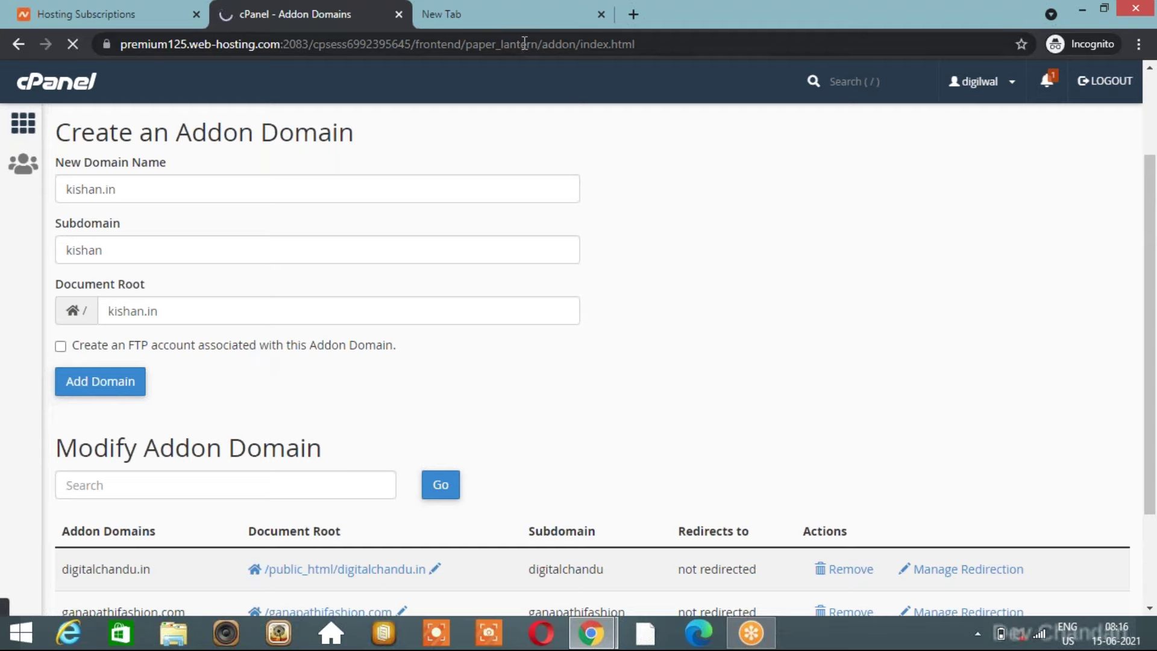
left_click(522, 20)
key("BackSpace")
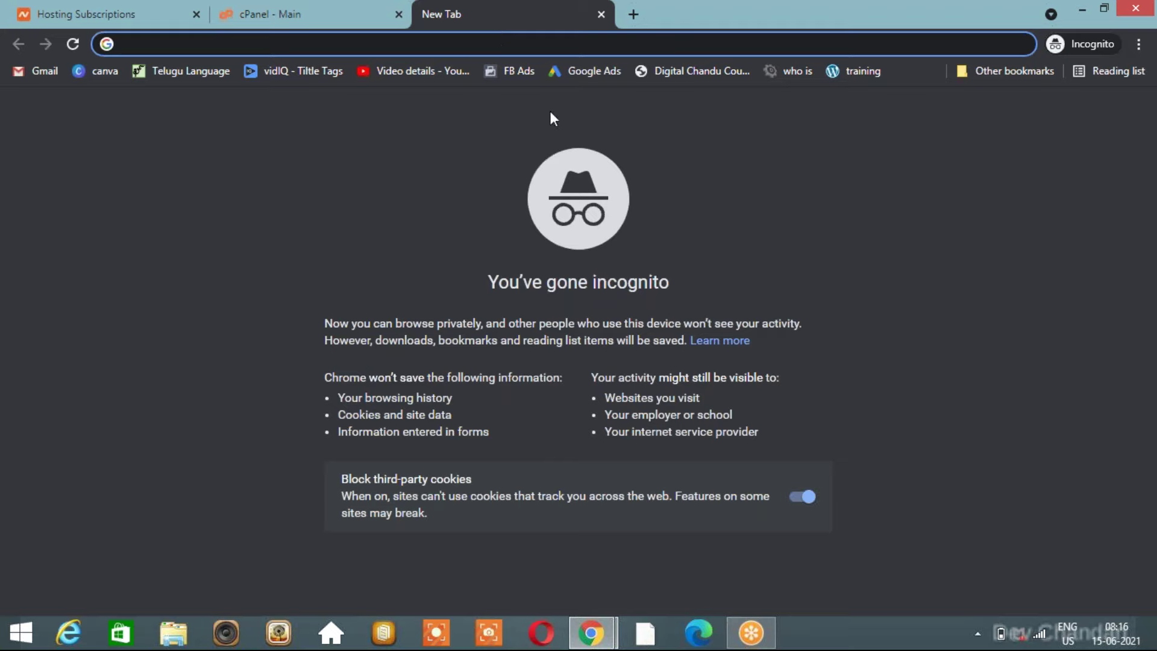
Switch to the regular Chrome window and load training.digitalchandu.in from the 'training' bookmark.
key("alt+Tab")
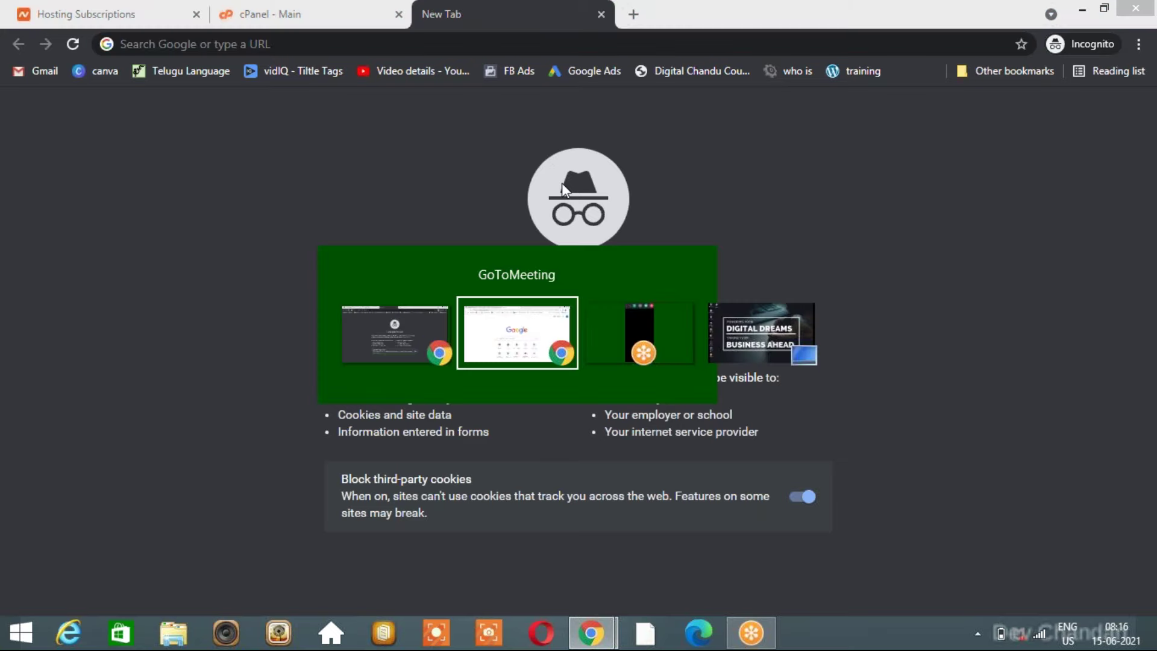
left_click(933, 71)
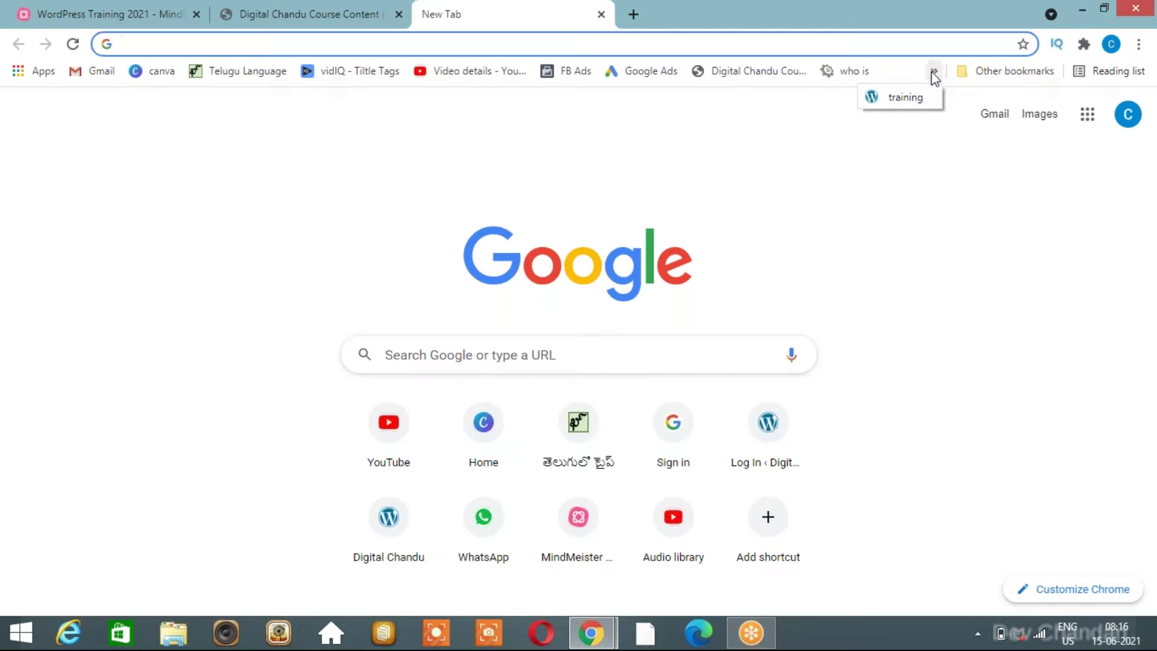
left_click(906, 97)
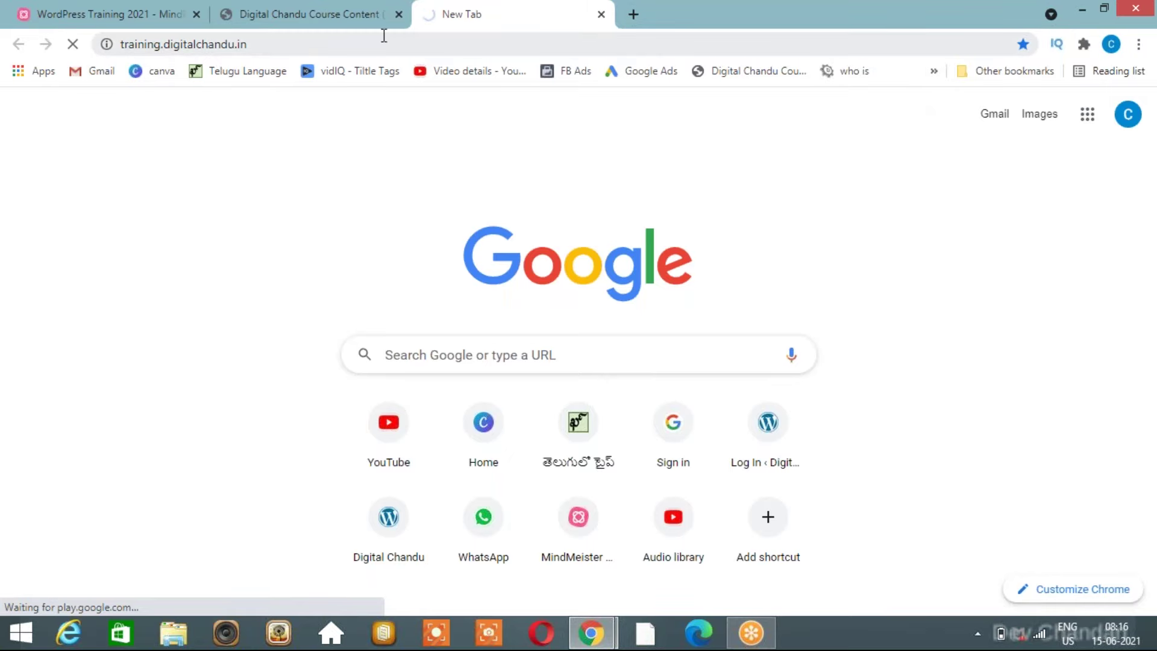
left_click(330, 22)
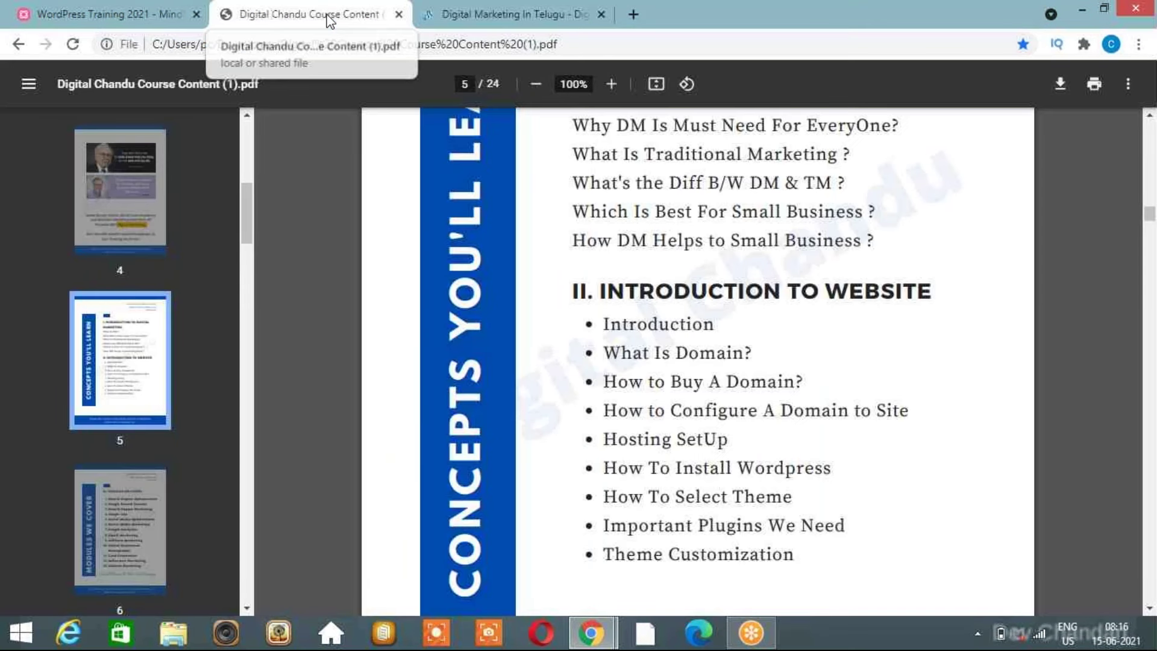
left_click(163, 9)
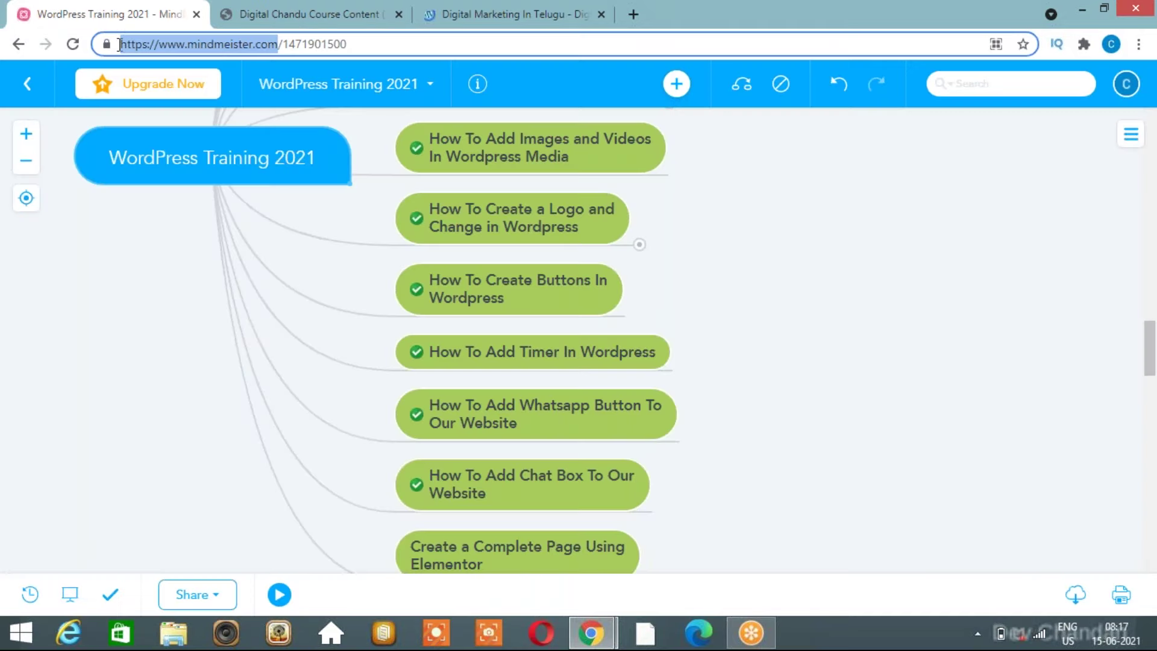
left_click(190, 45)
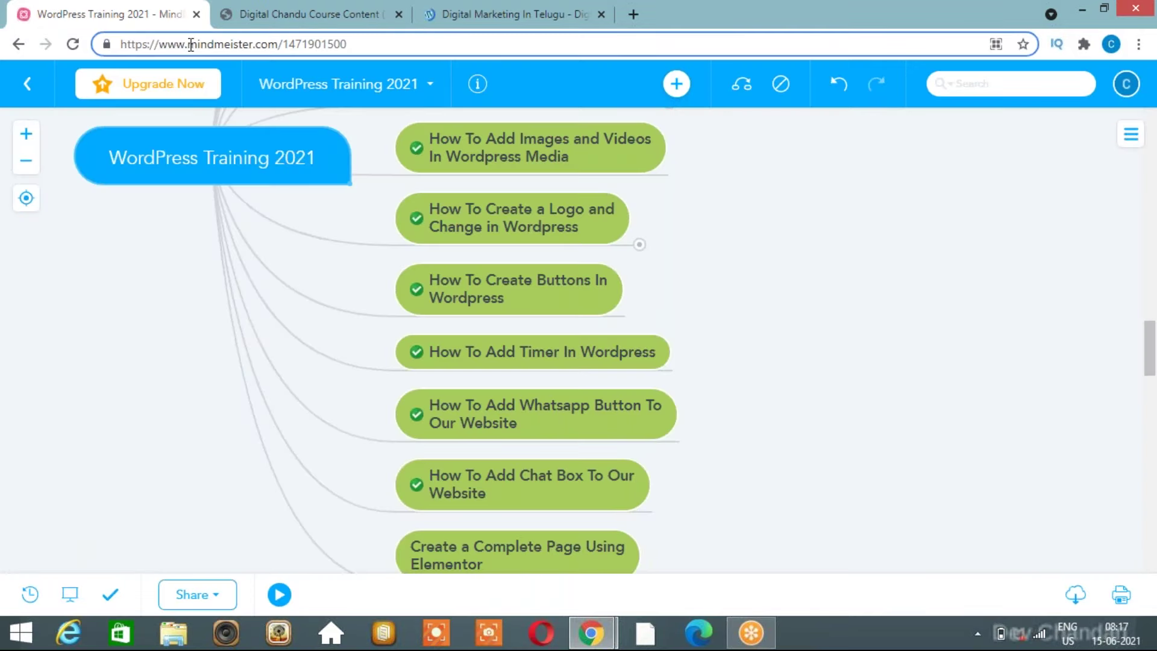
type("blog")
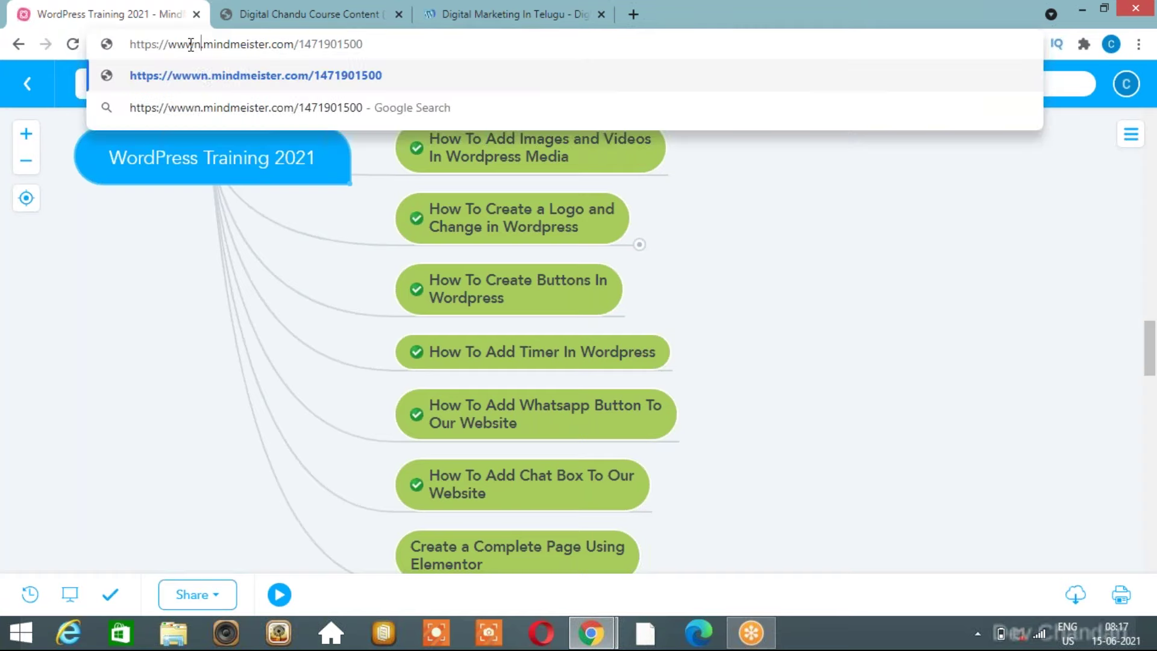
key("BackSpace")
key("BackSpace")
key("BackSpace")
key("BackSpace")
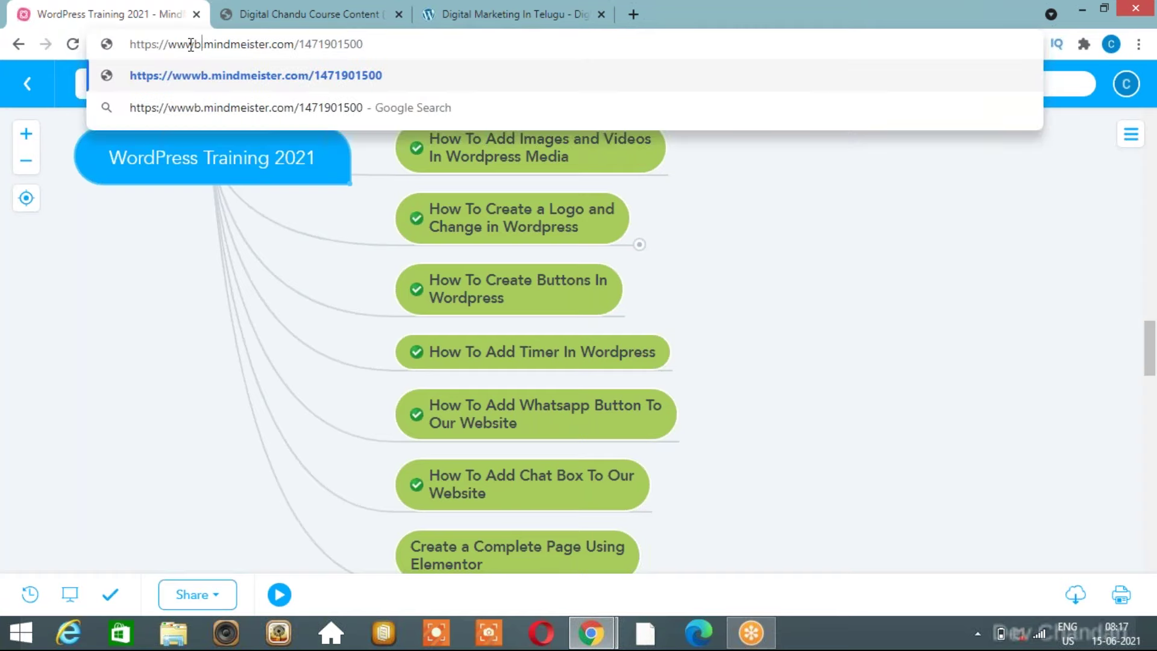
type("traini")
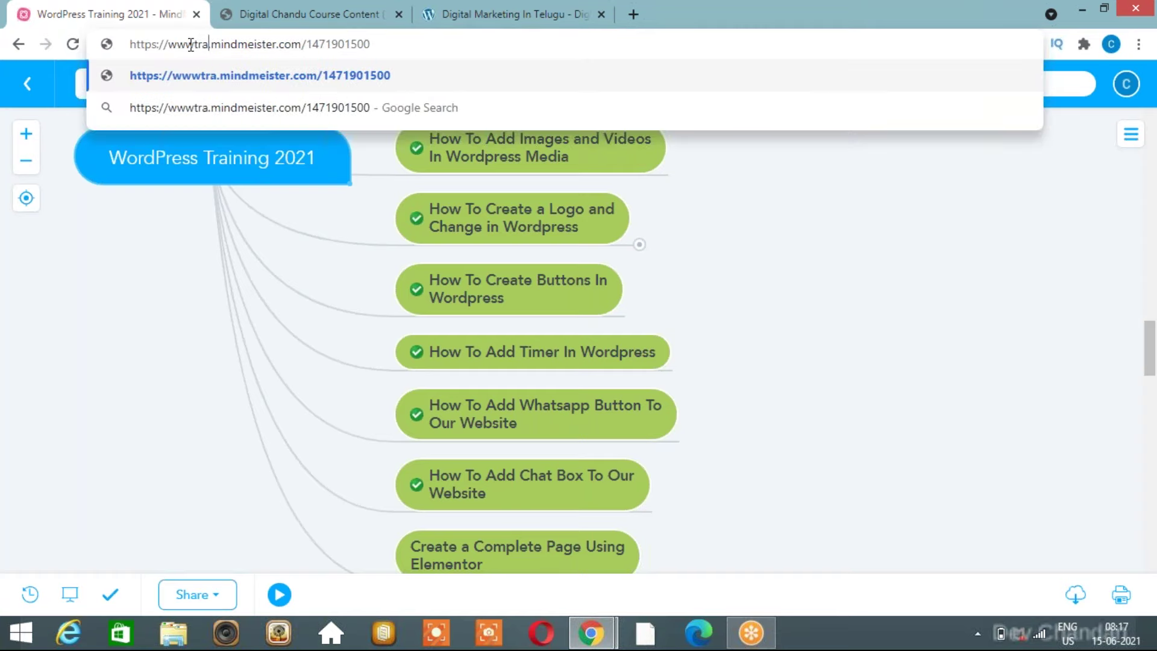
type("ng")
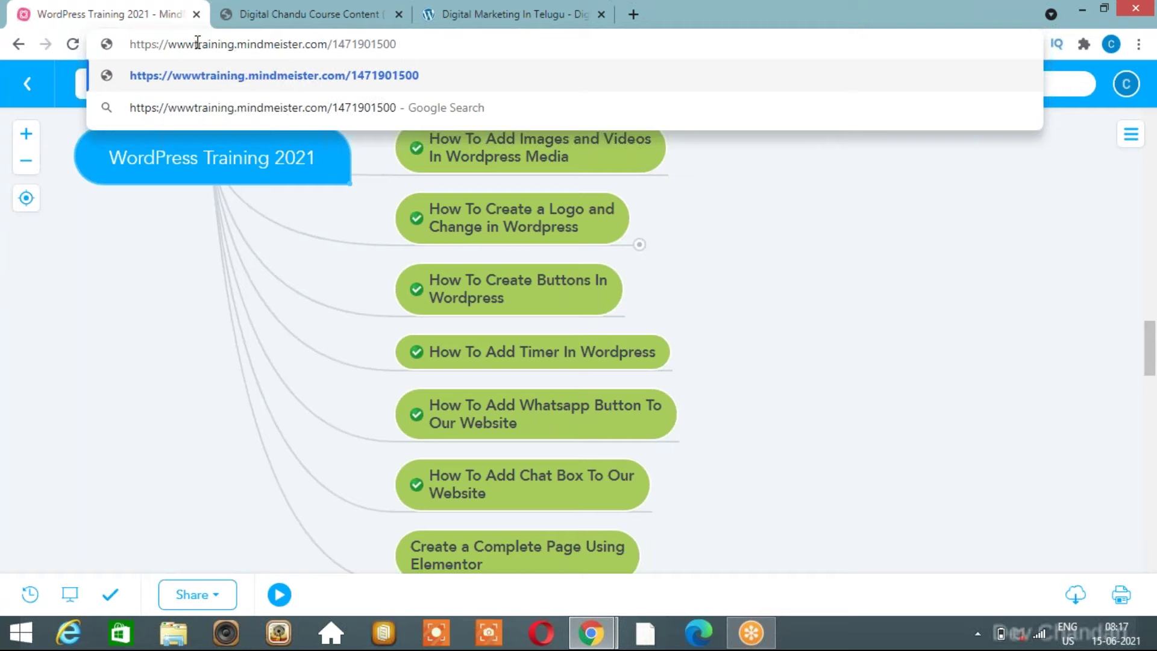
left_click(197, 43)
type(".")
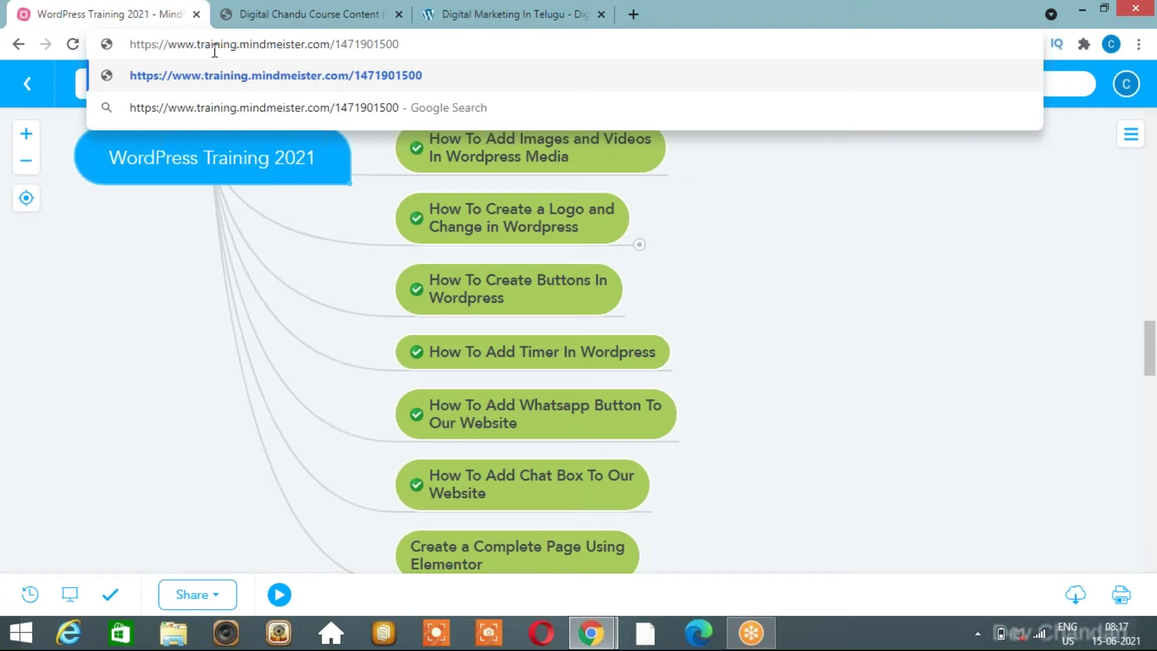
On the Digital Marketing In Telugu site, highlight the digitalchandu.in domain and the training subdomain.
left_click(486, 11)
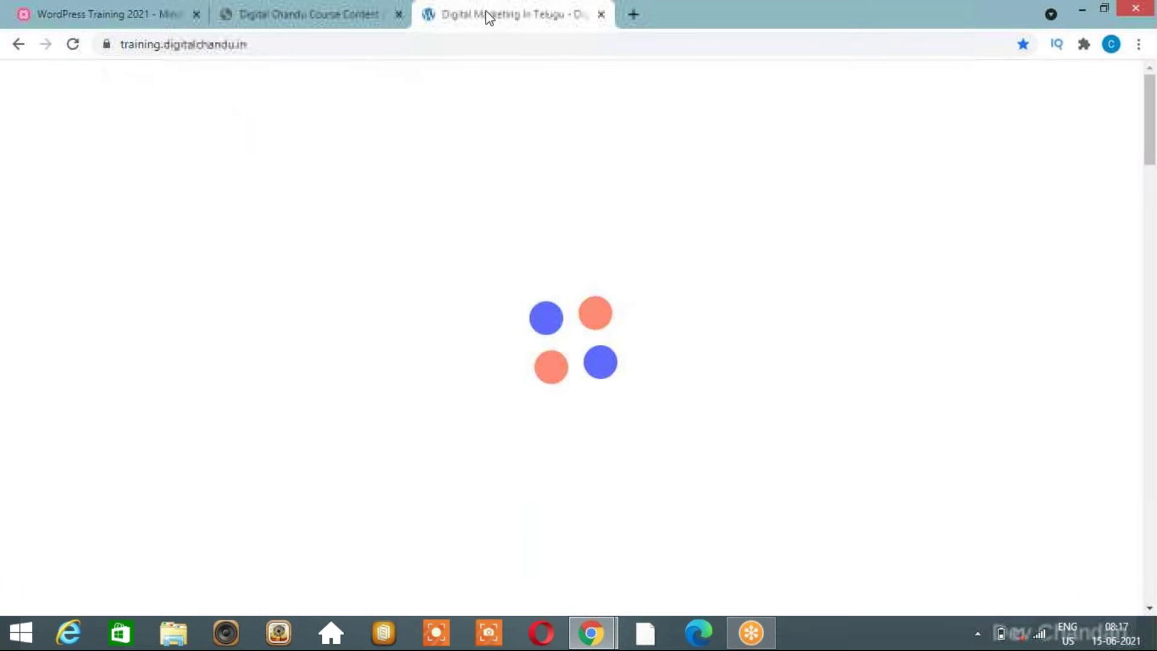
left_click_drag(203, 44, 285, 44)
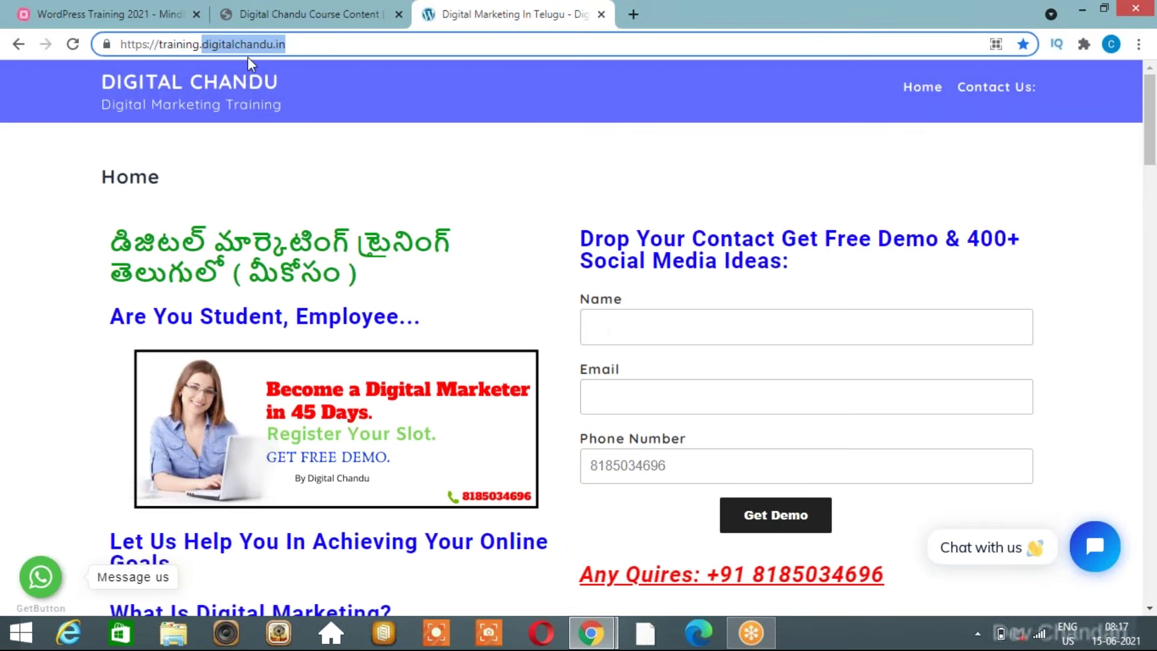
left_click(208, 44)
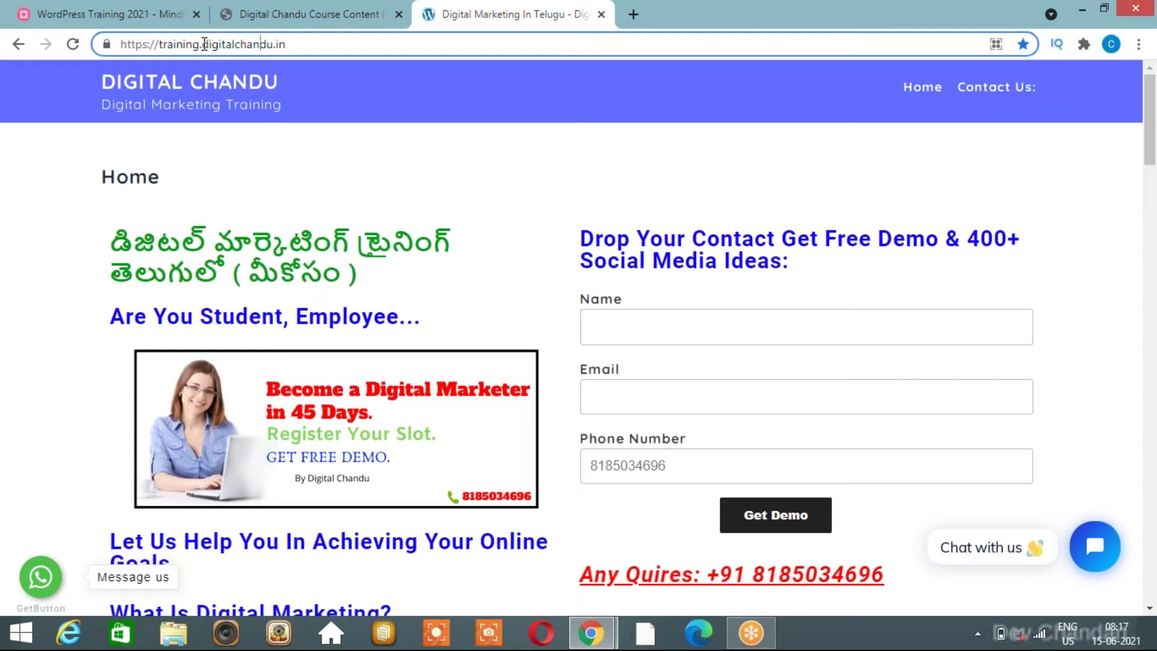
left_click_drag(203, 44, 273, 41)
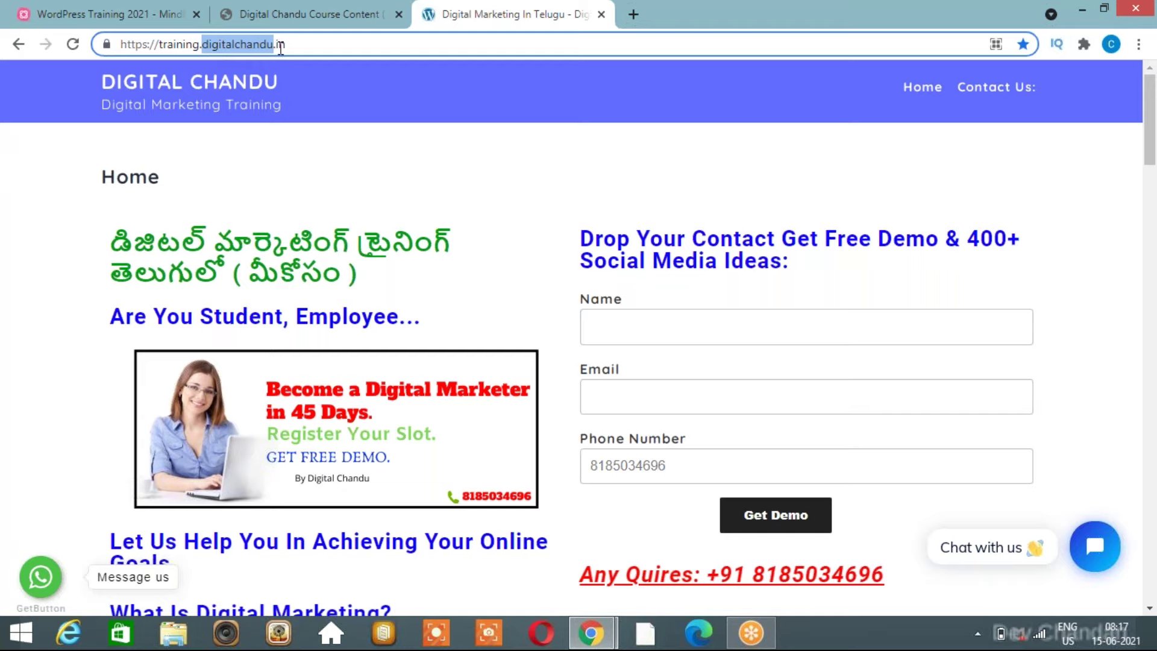
left_click(201, 45)
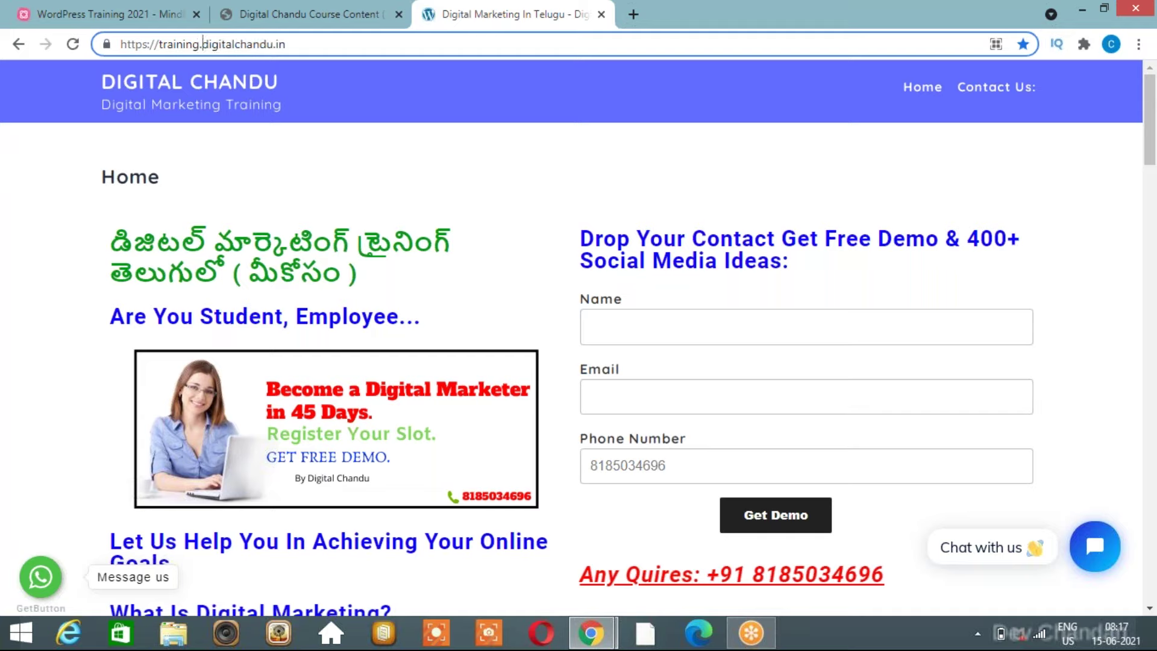
double_click(163, 45)
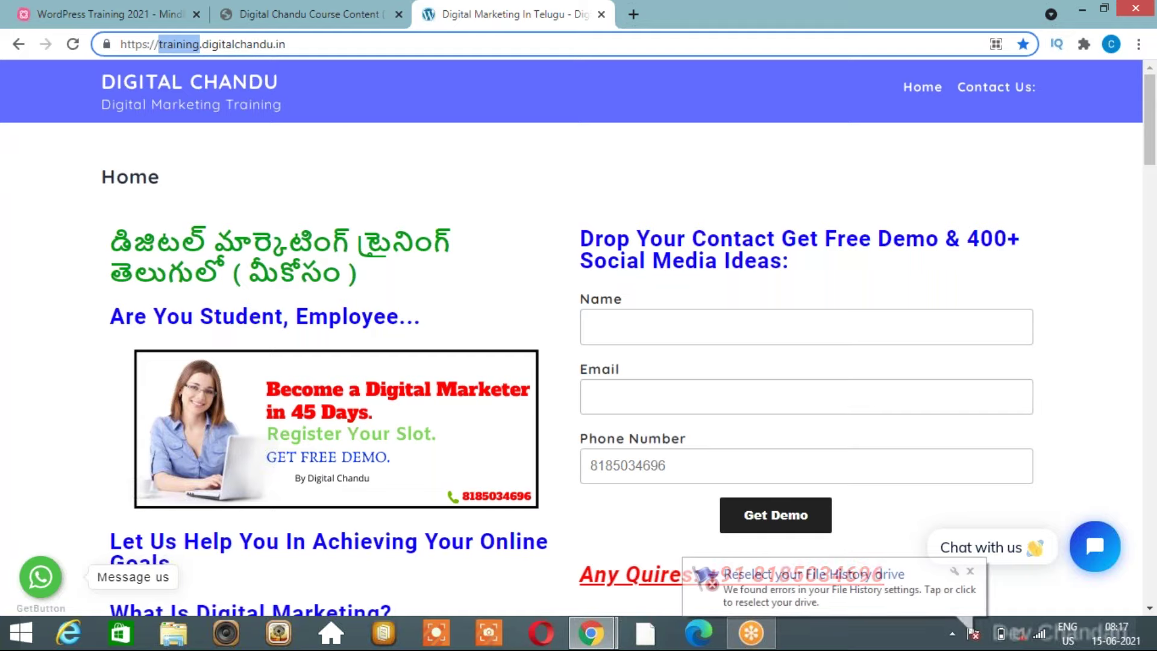
key("shift+End")
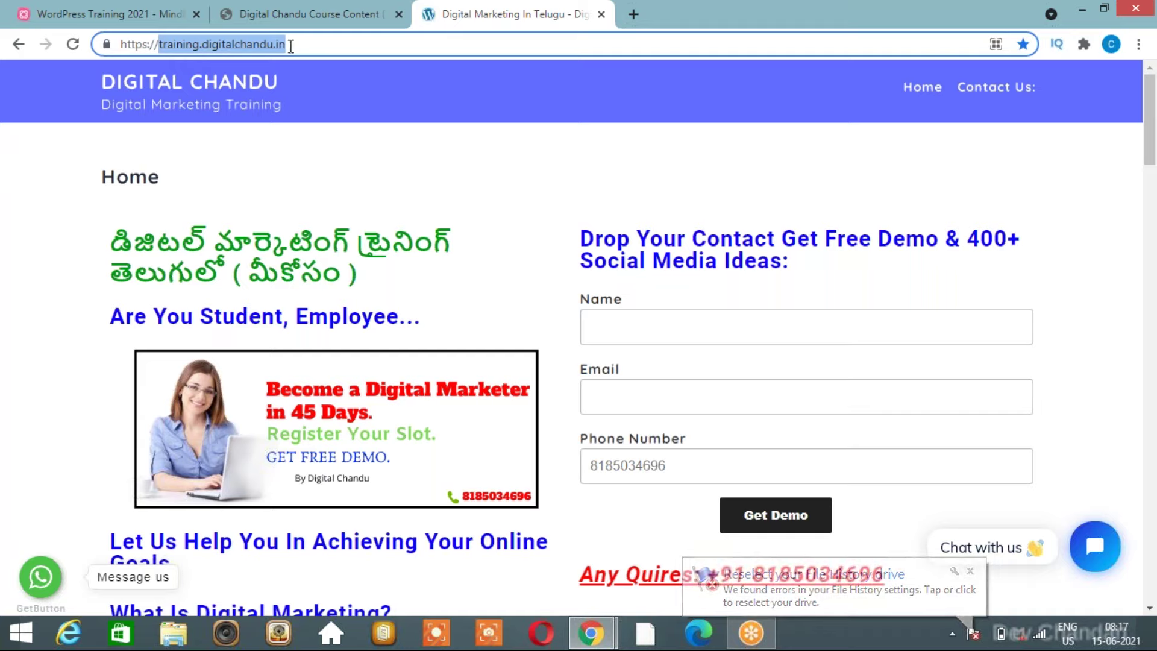
left_click(190, 45)
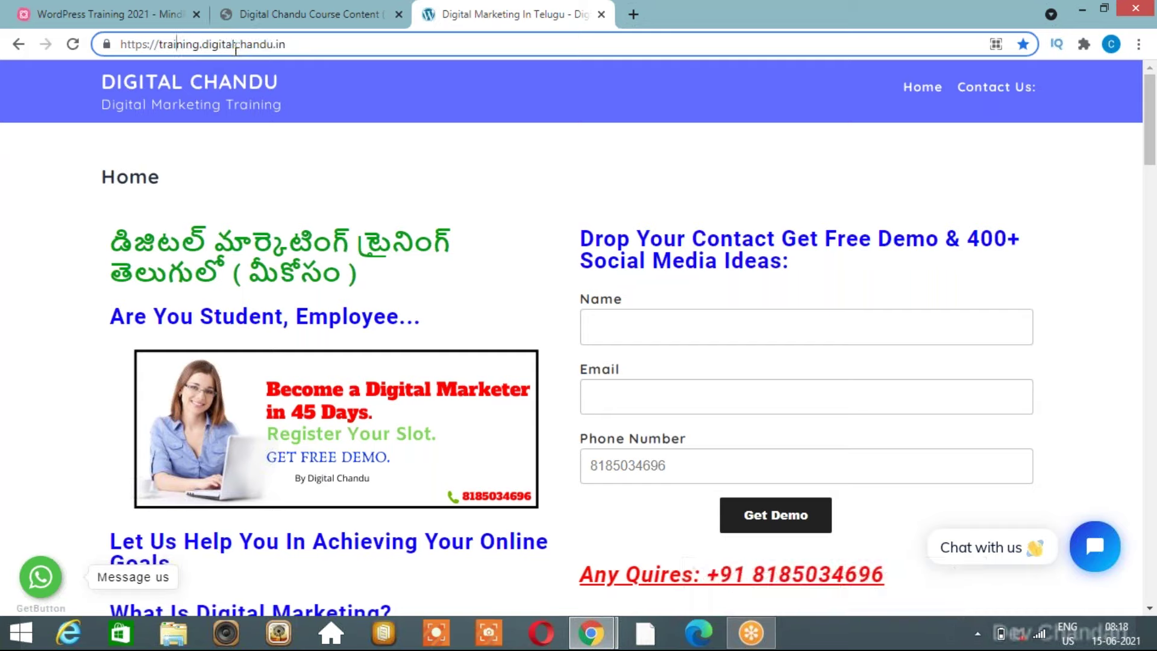
double_click(179, 44)
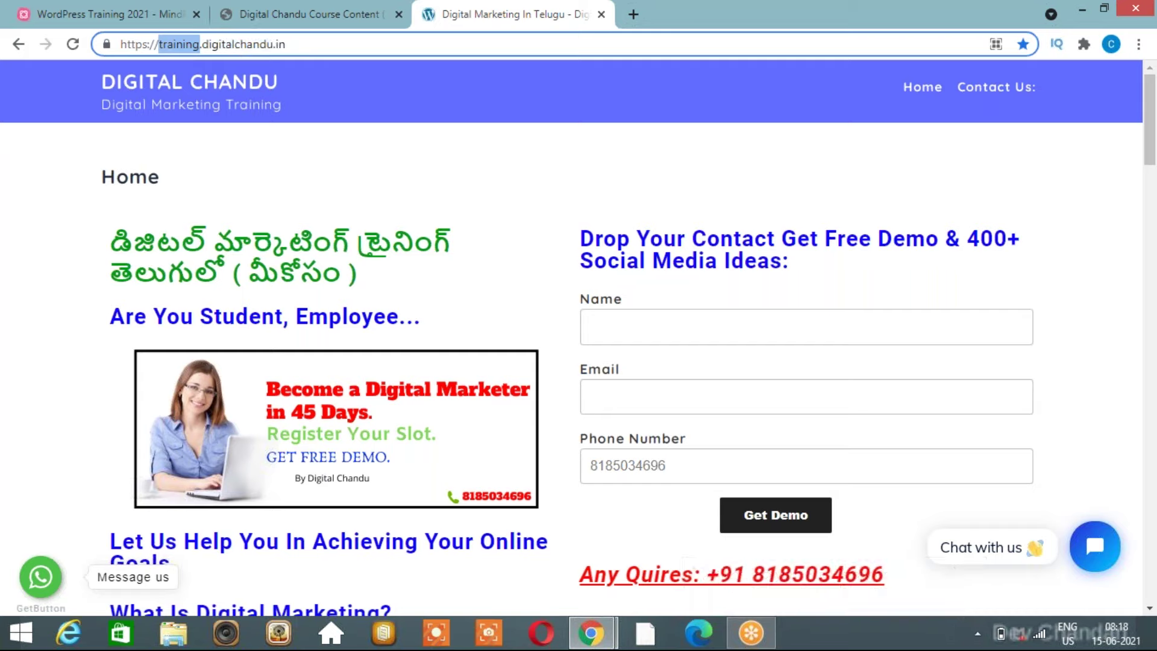
Change the address to blog.digitalchandu.in, then switch back to the incognito cPanel window.
type("b")
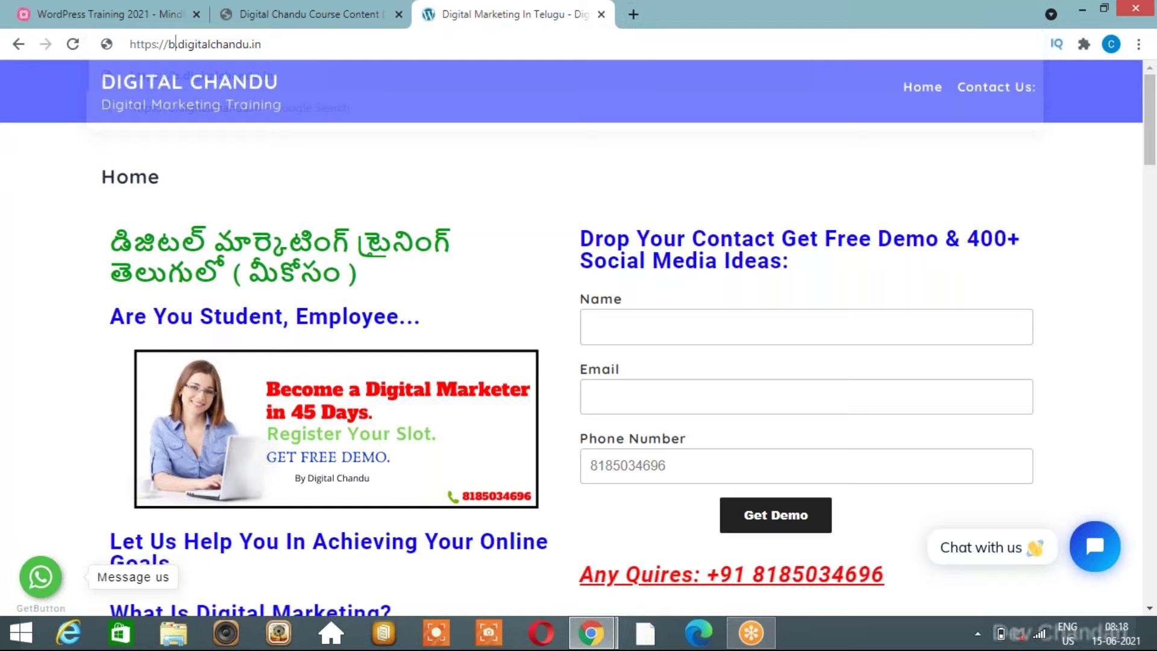
type("log")
left_click(315, 44)
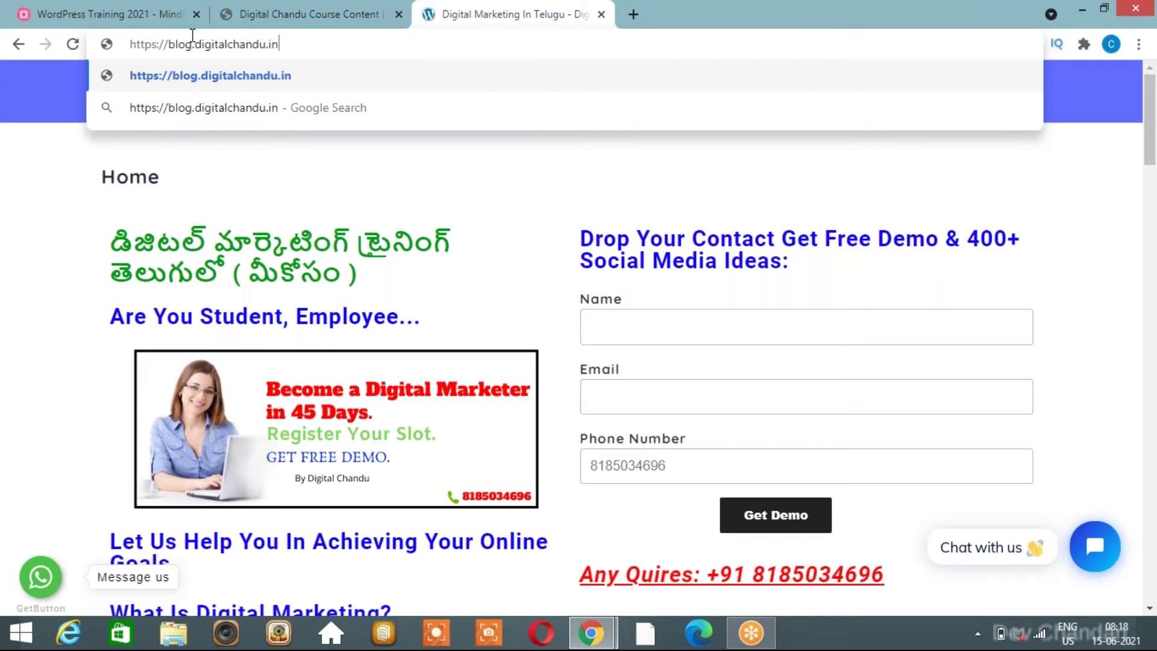
left_click(328, 12)
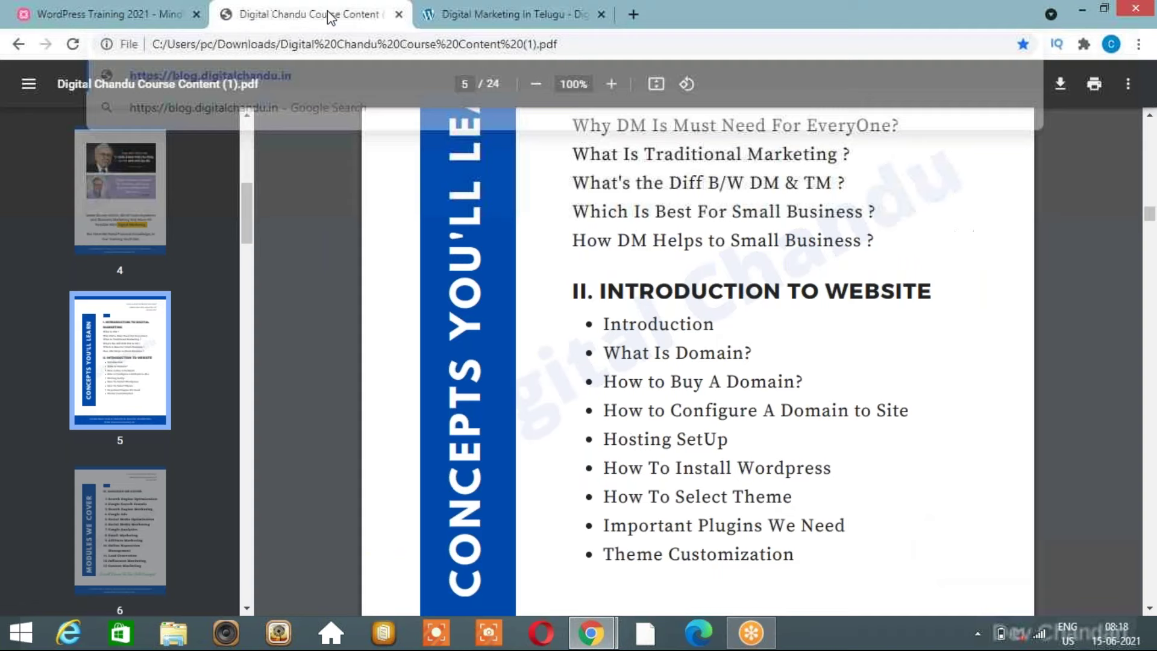
left_click(532, 15)
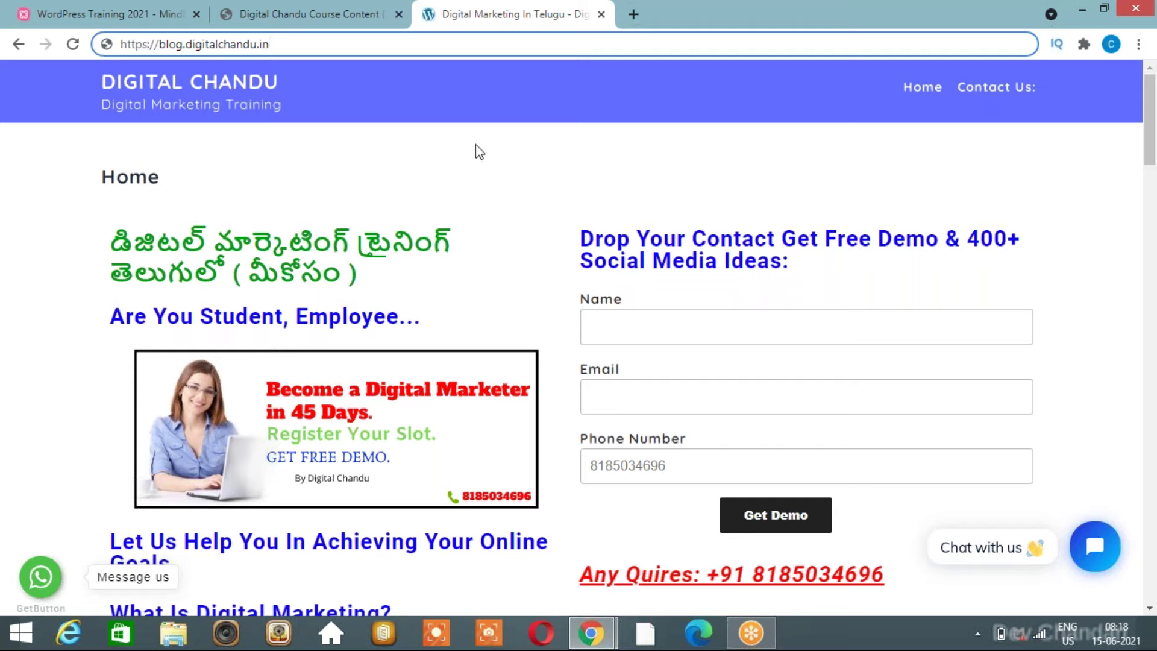
key("alt+Tab")
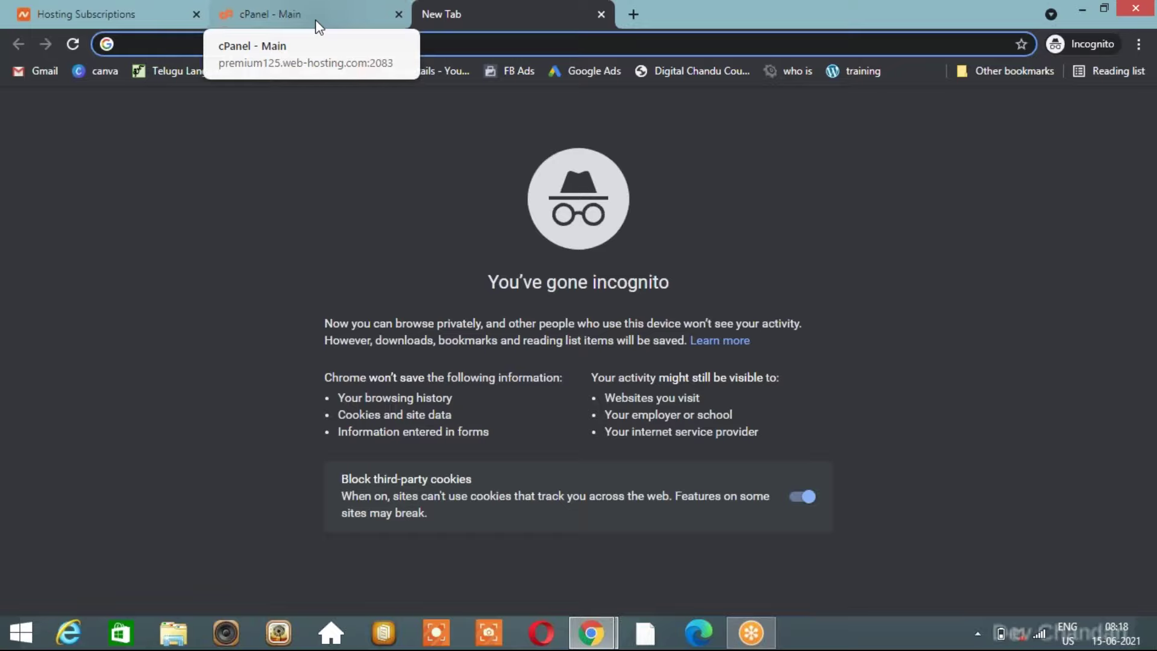
Go to the cPanel Main tab, scroll to the Domains section and open Subdomains.
left_click(315, 19)
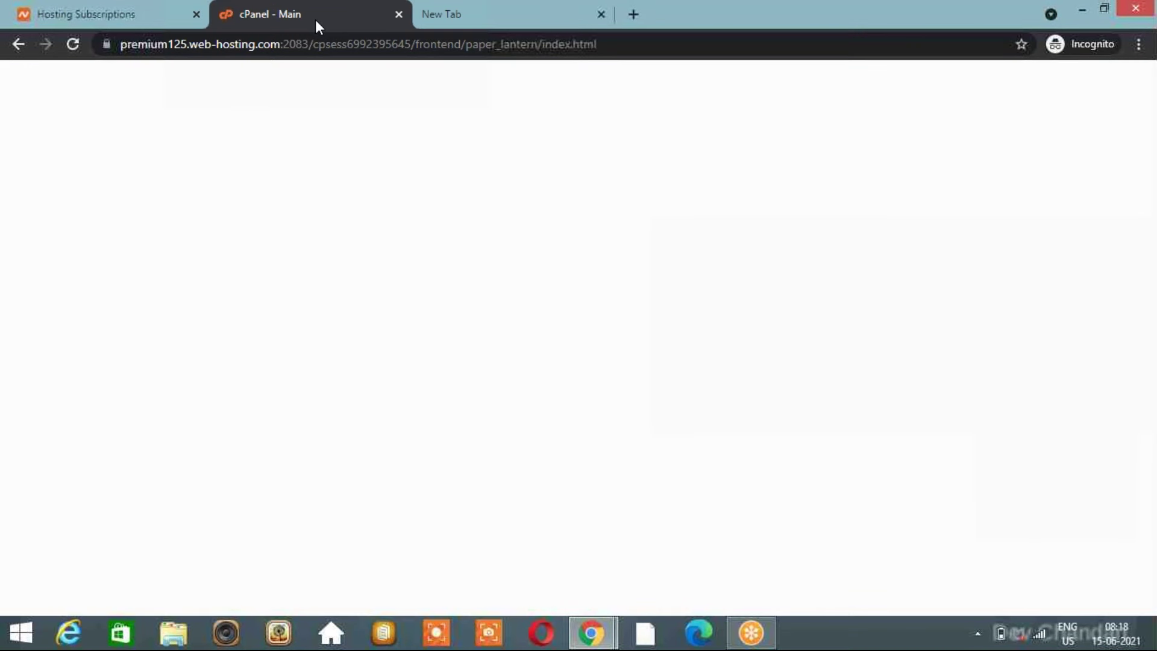
scroll(454, 361, "down", 9)
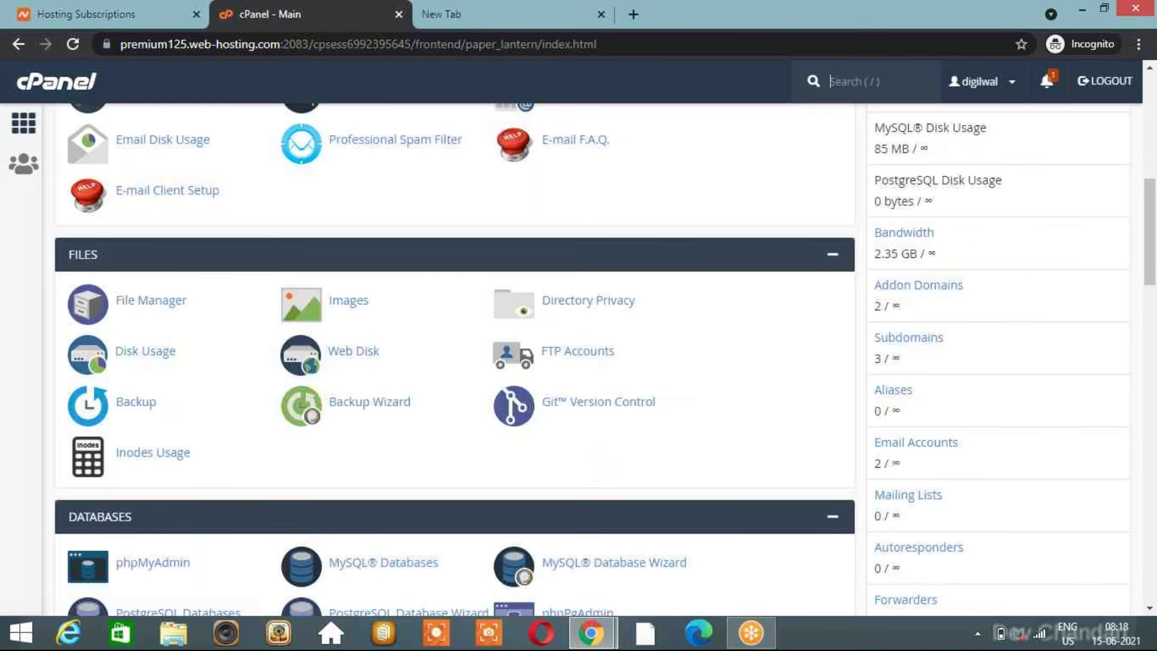
scroll(509, 323, "down", 8)
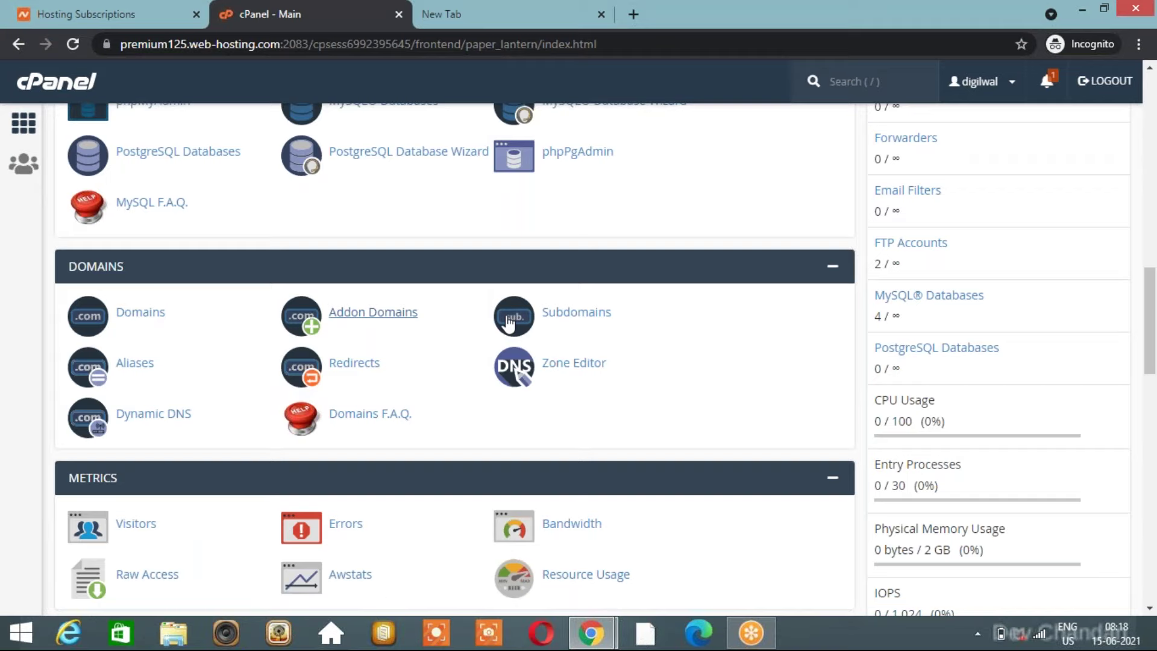
left_click(585, 315)
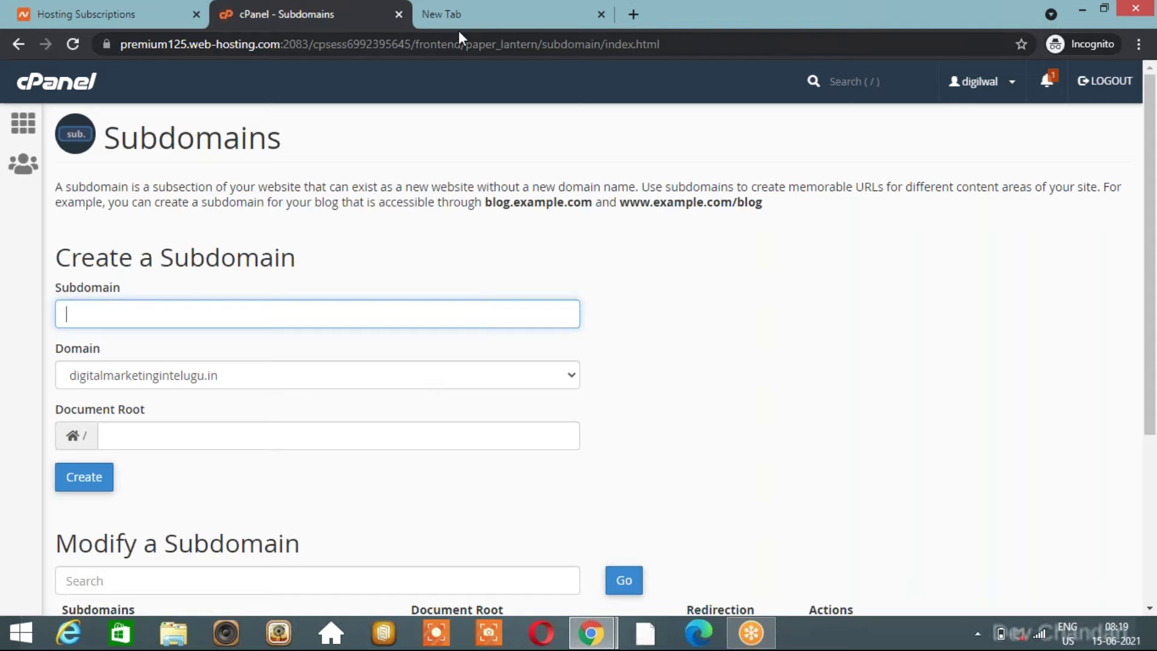
Show the existing blog subdomain site and highlight its full address.
left_click(473, 22)
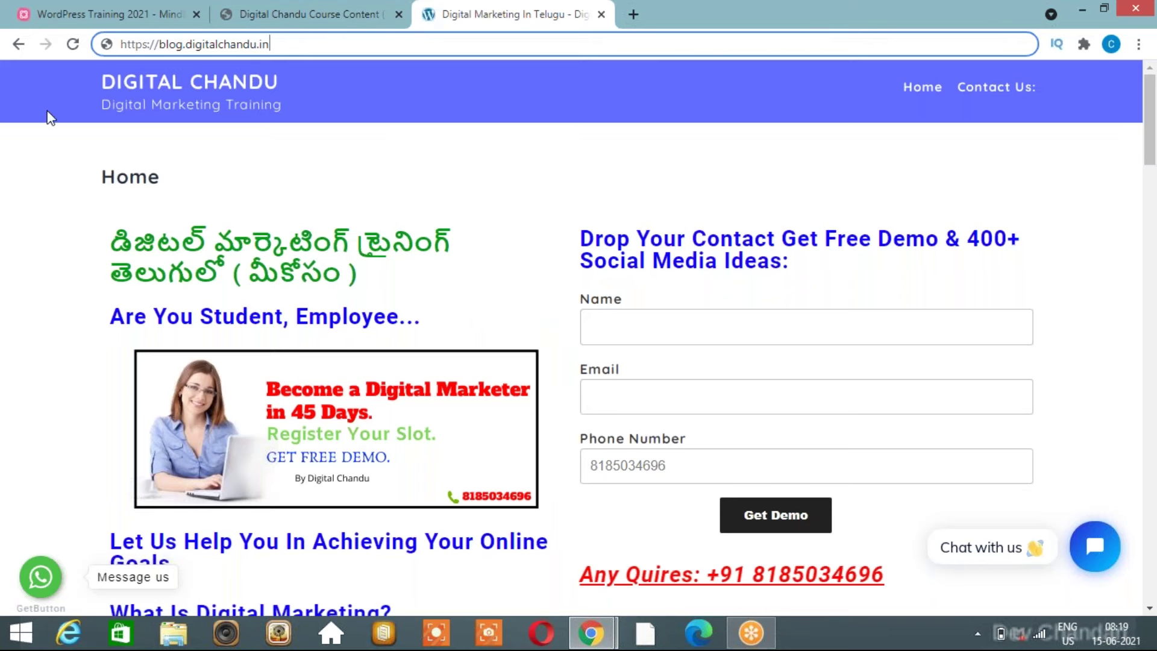
left_click(42, 151)
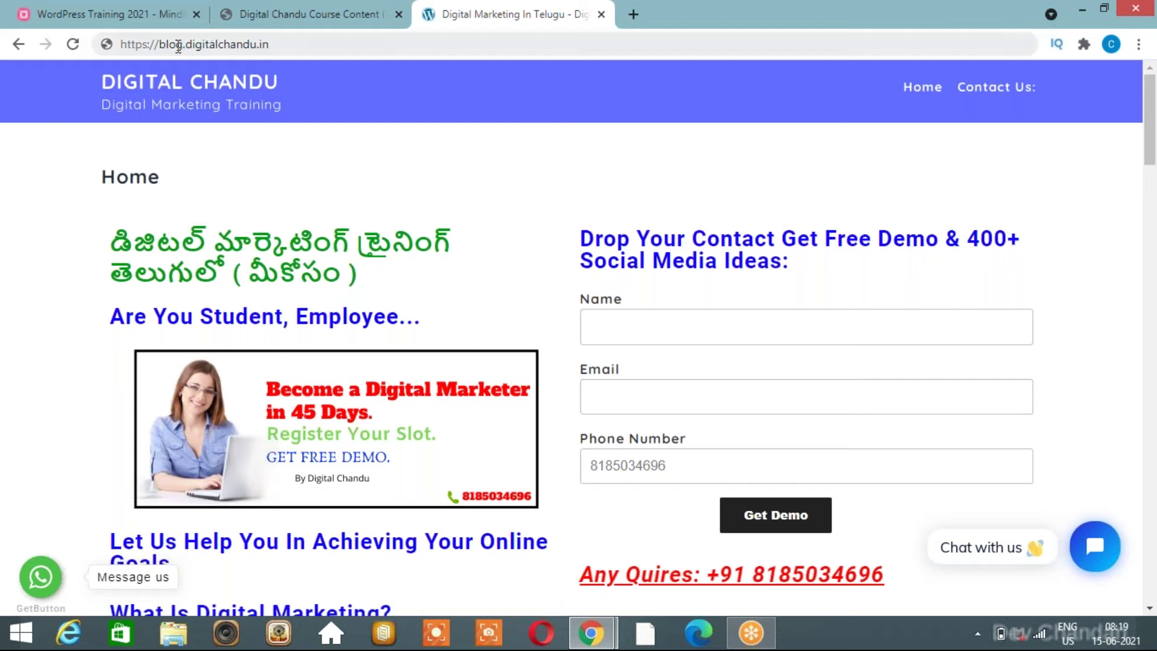
left_click(214, 44)
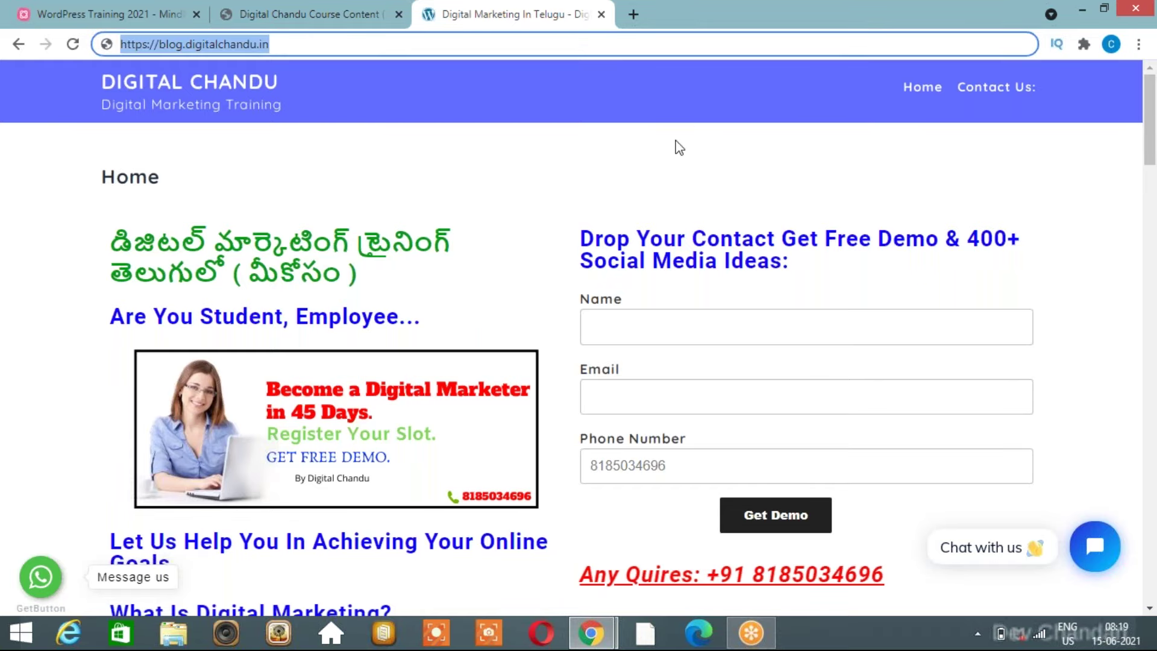
Enter 'training' as the subdomain so the document root auto-fills as training.digitalmarketingintelugu.in.
key("alt+Tab")
left_click(319, 21)
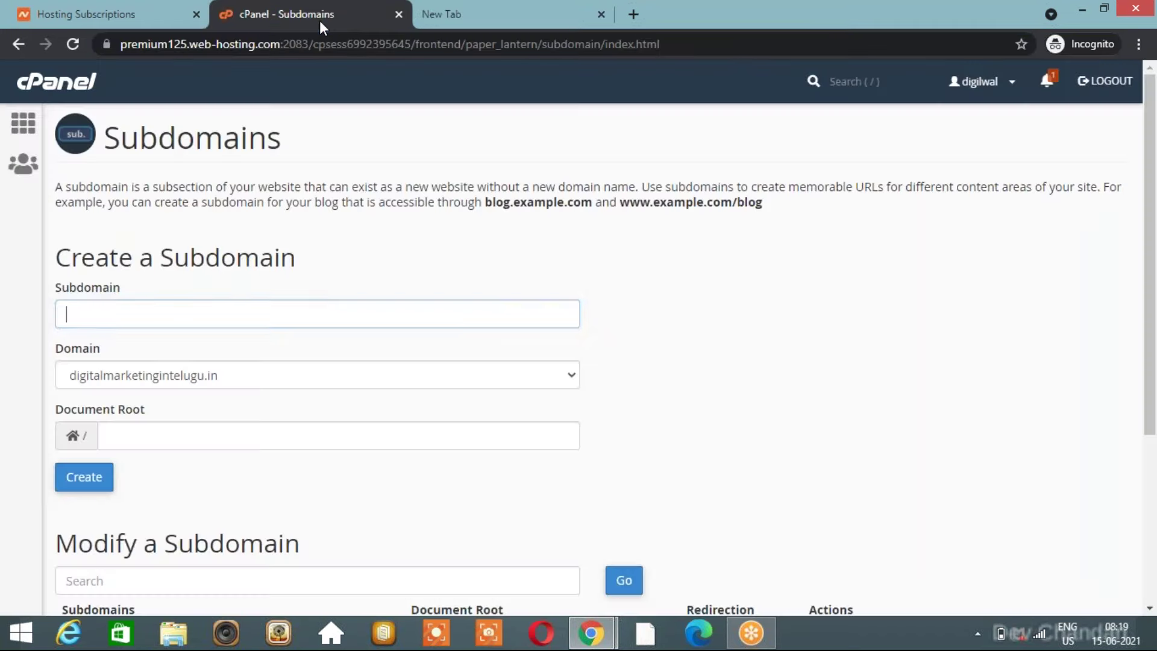
type("tra")
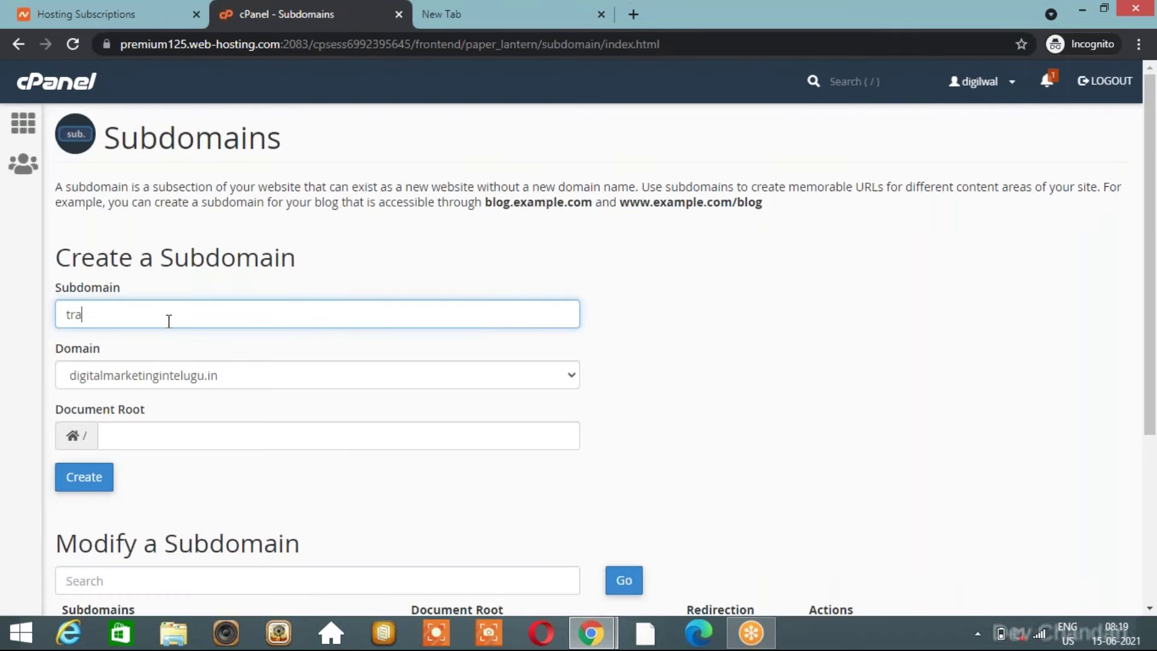
type("ining")
left_click(381, 281)
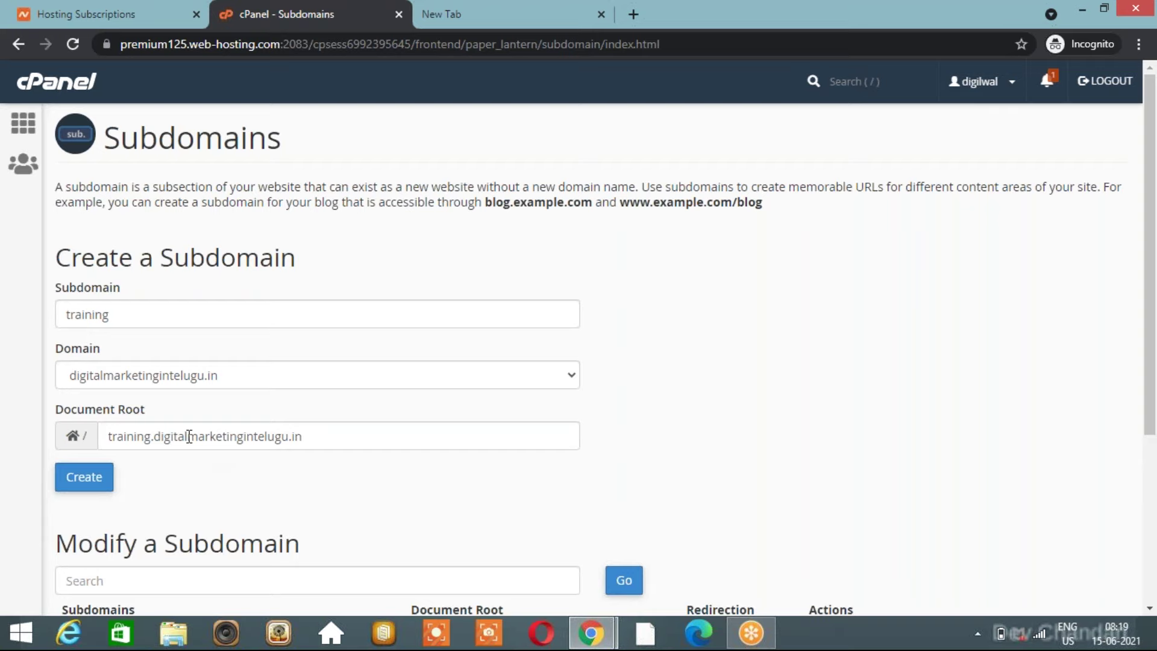
left_click(96, 487)
Type the example address blog.websites.in and highlight its domain and blog subdomain parts.
left_click(472, 10)
type("b")
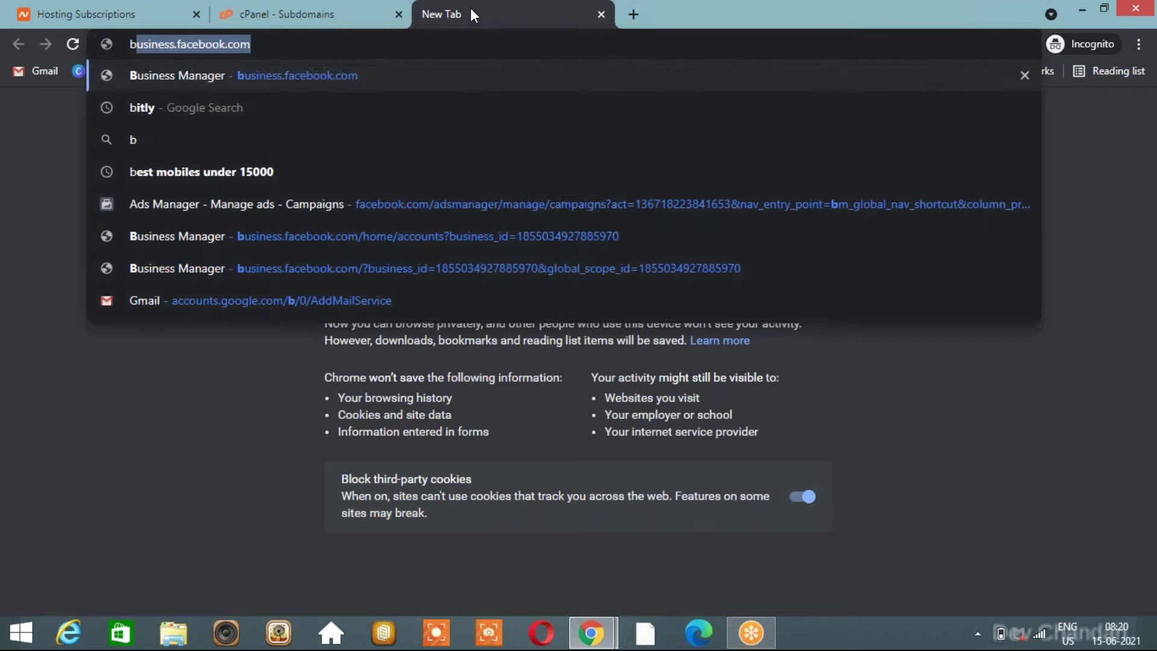
type("log.websi")
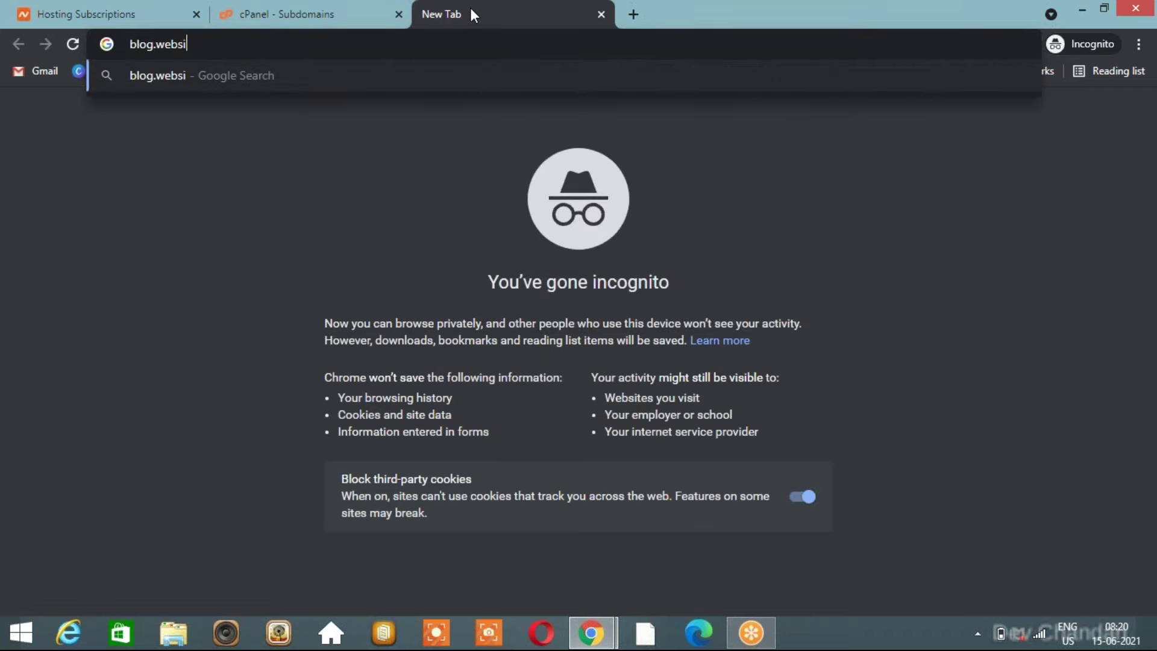
type("tes.in")
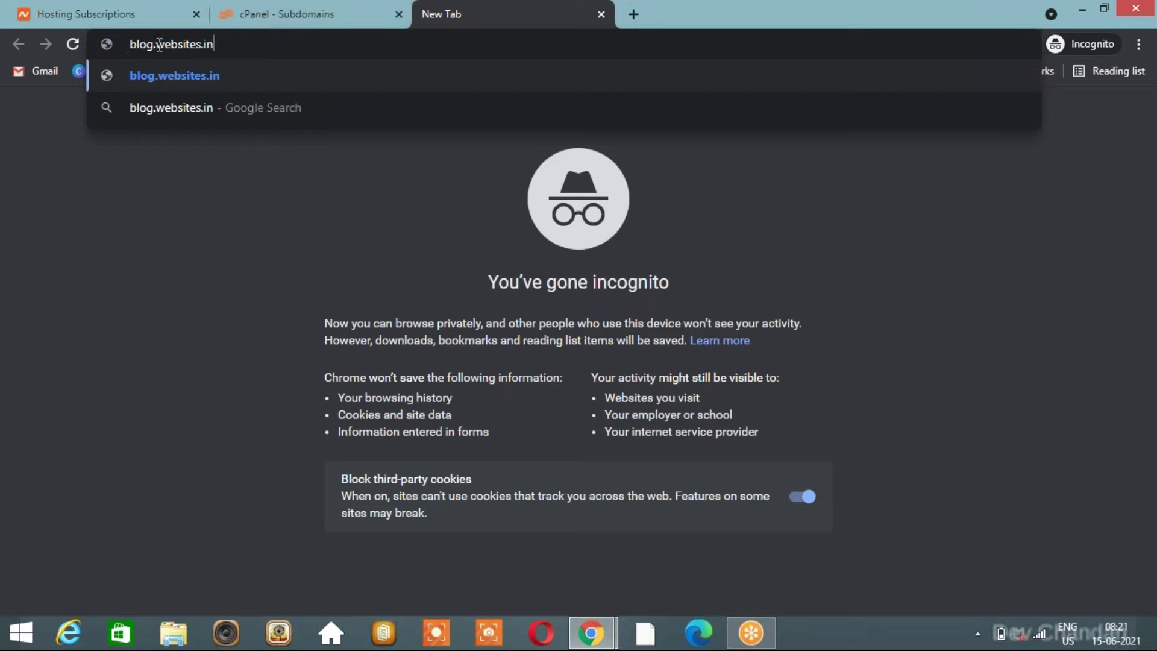
left_click_drag(158, 43, 206, 40)
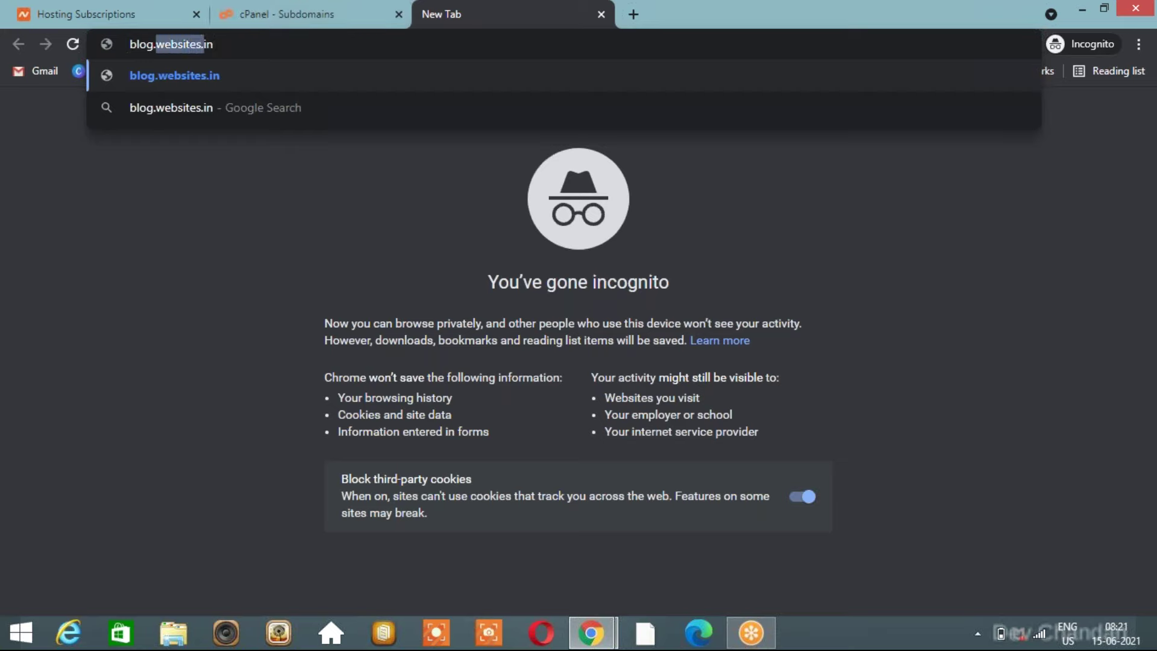
double_click(137, 44)
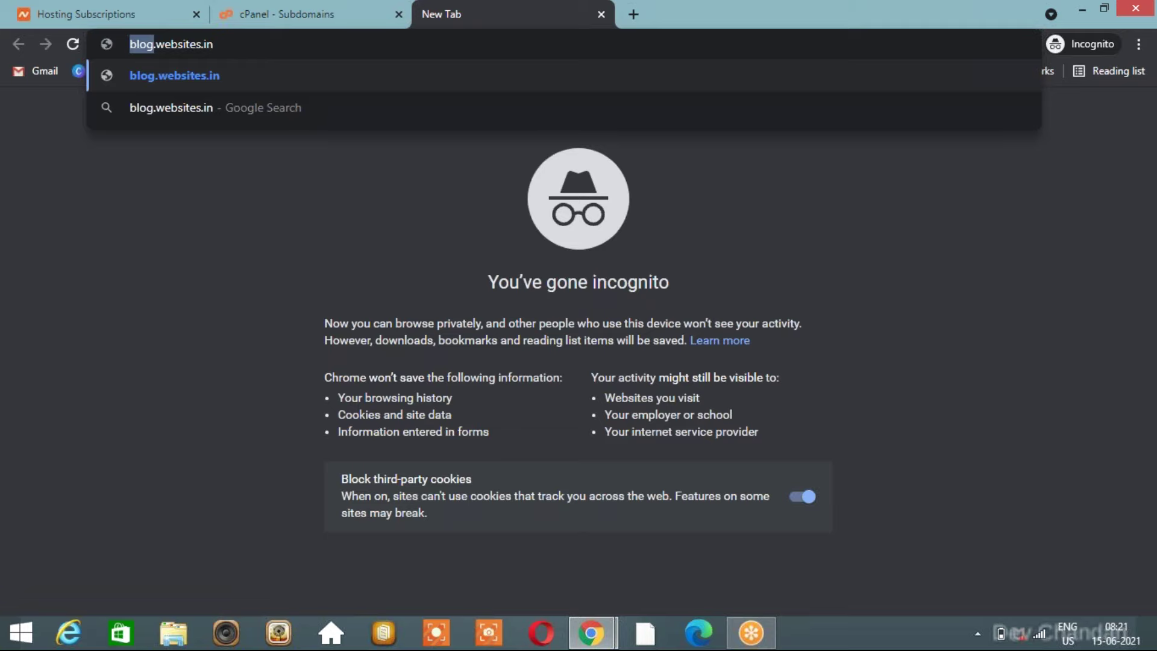
Replace the blog site's address with training.digitalchandu.in and load it.
left_click(267, 9)
key("alt+Tab")
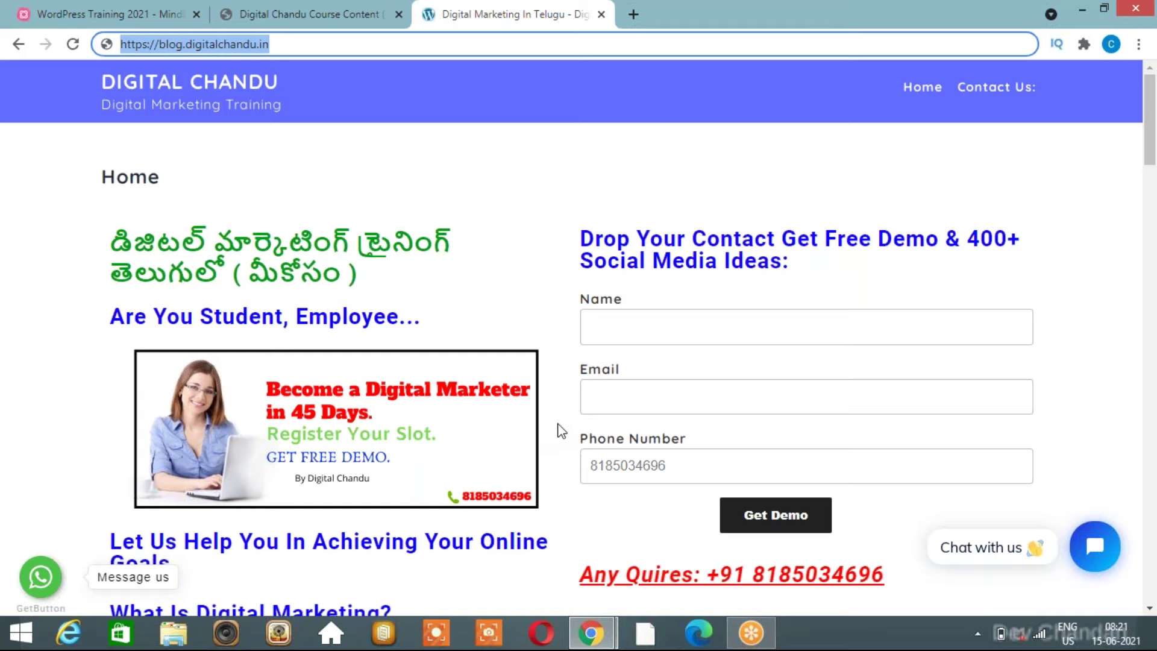
scroll(561, 431, "down", 1)
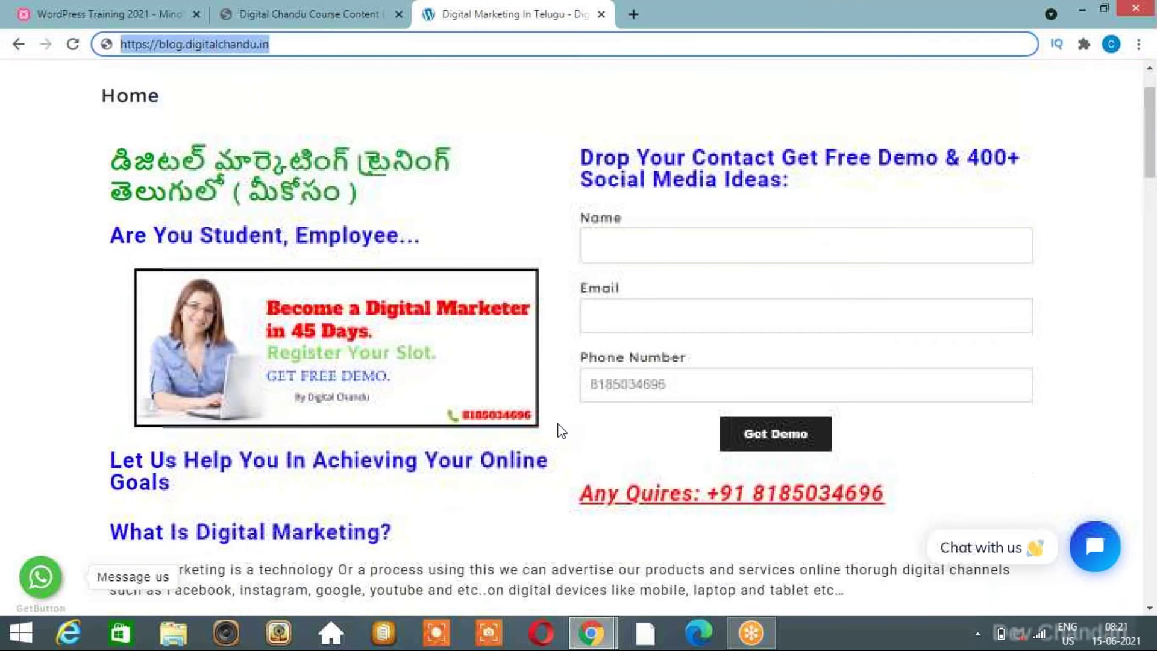
scroll(560, 431, "up", 1)
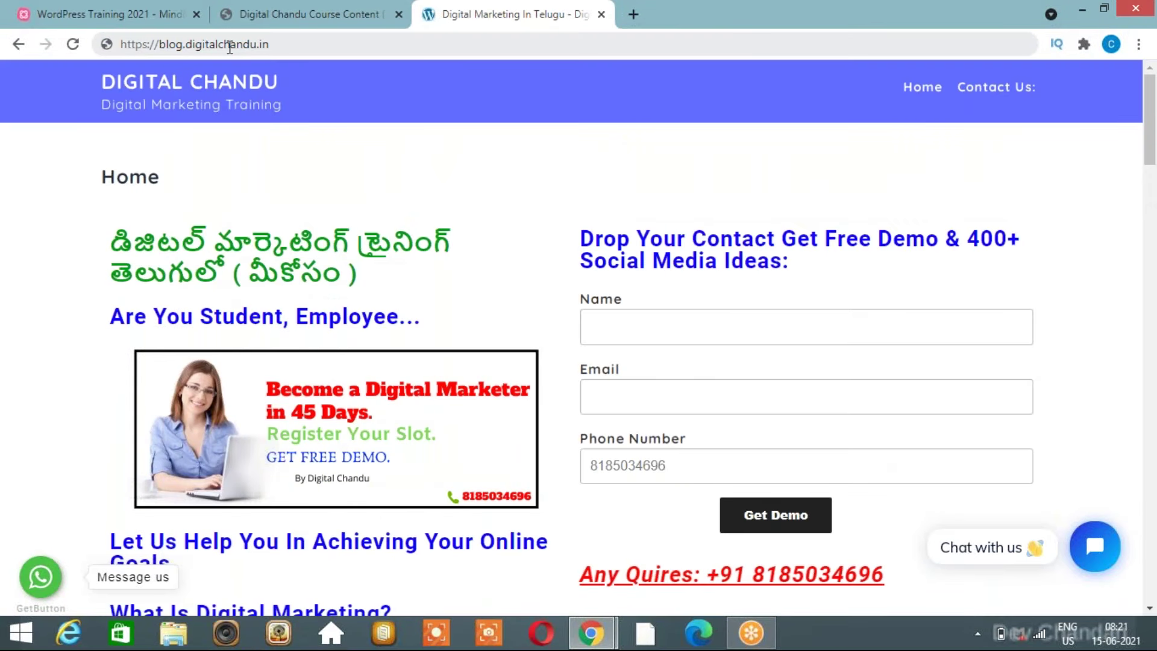
left_click(185, 41)
type("training.digitalchandu.in")
key("Return")
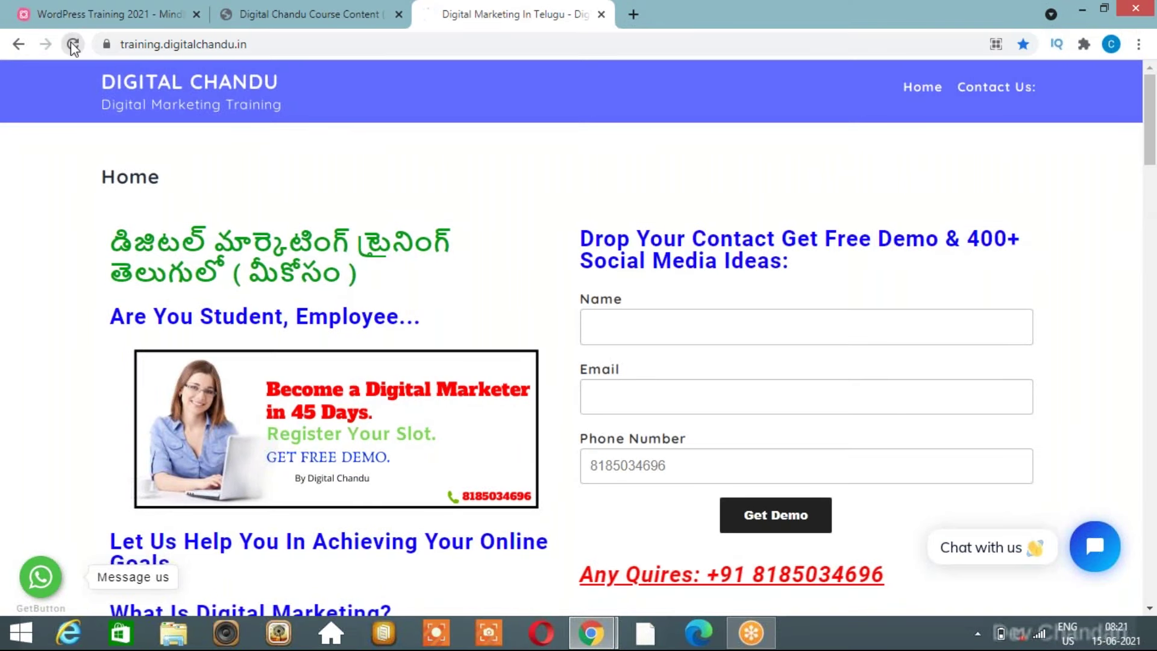
left_click_drag(118, 44, 251, 42)
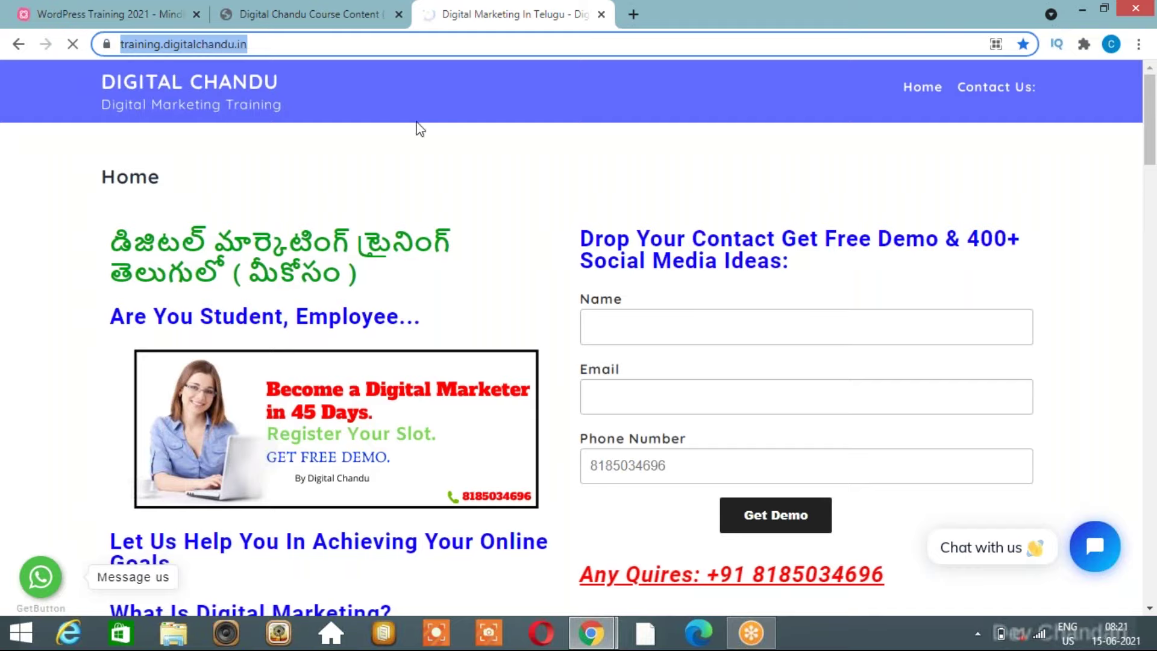
left_click(516, 190)
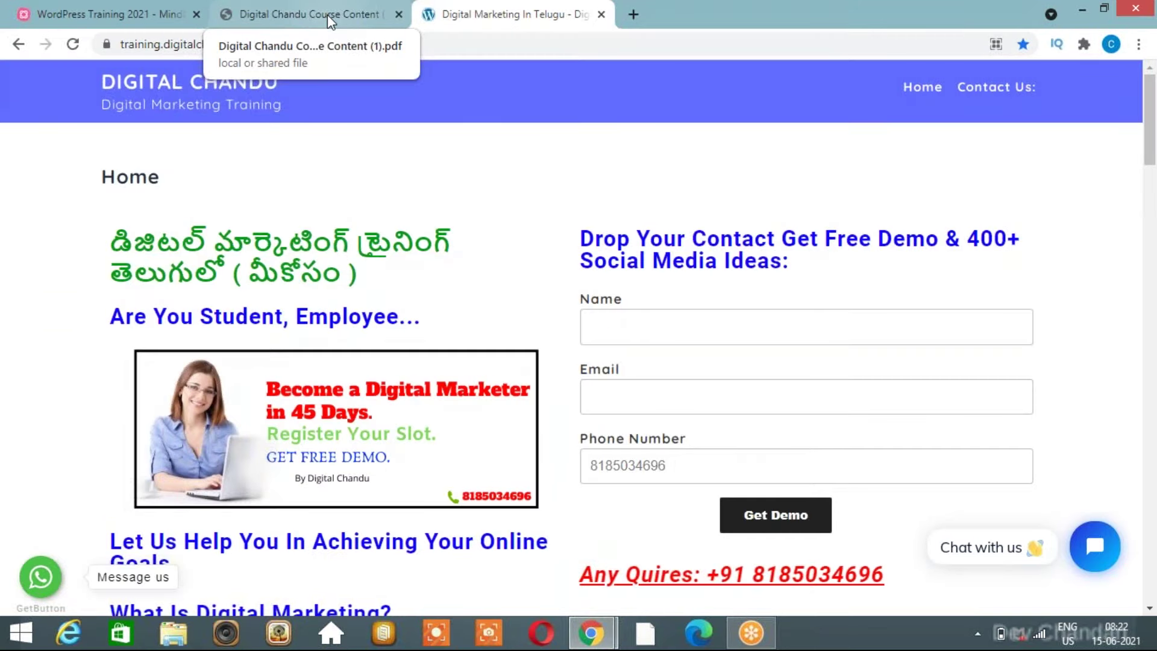
Show page 5 of the course content PDF with the Introduction to Website topics.
left_click(328, 15)
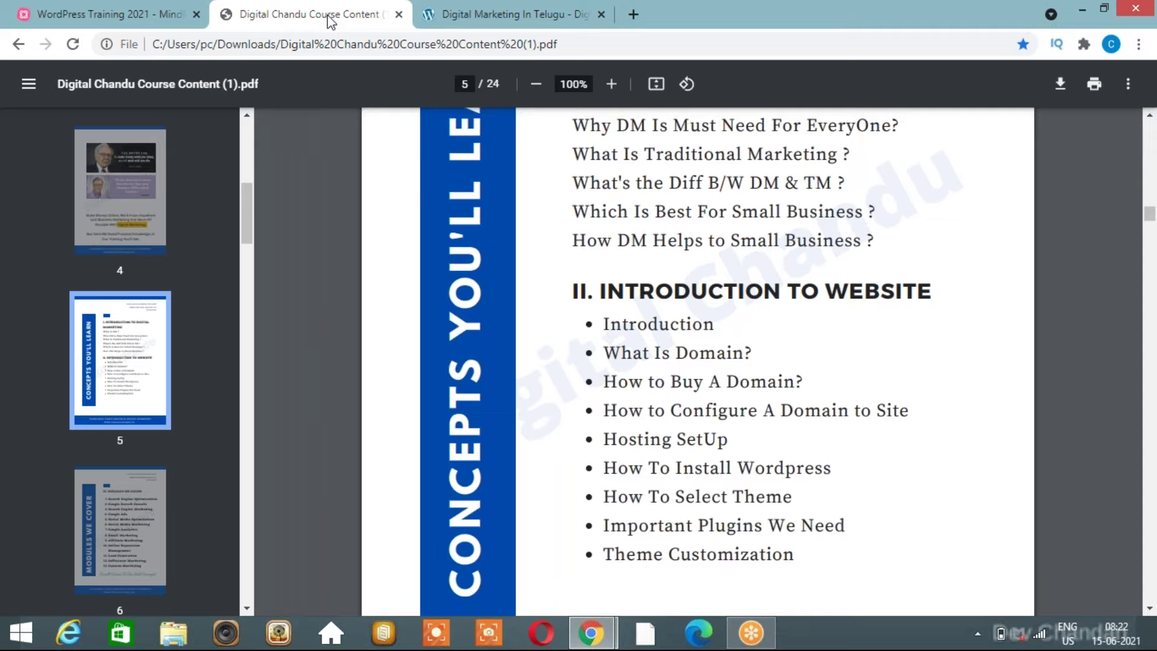
scroll(713, 338, "down", 2)
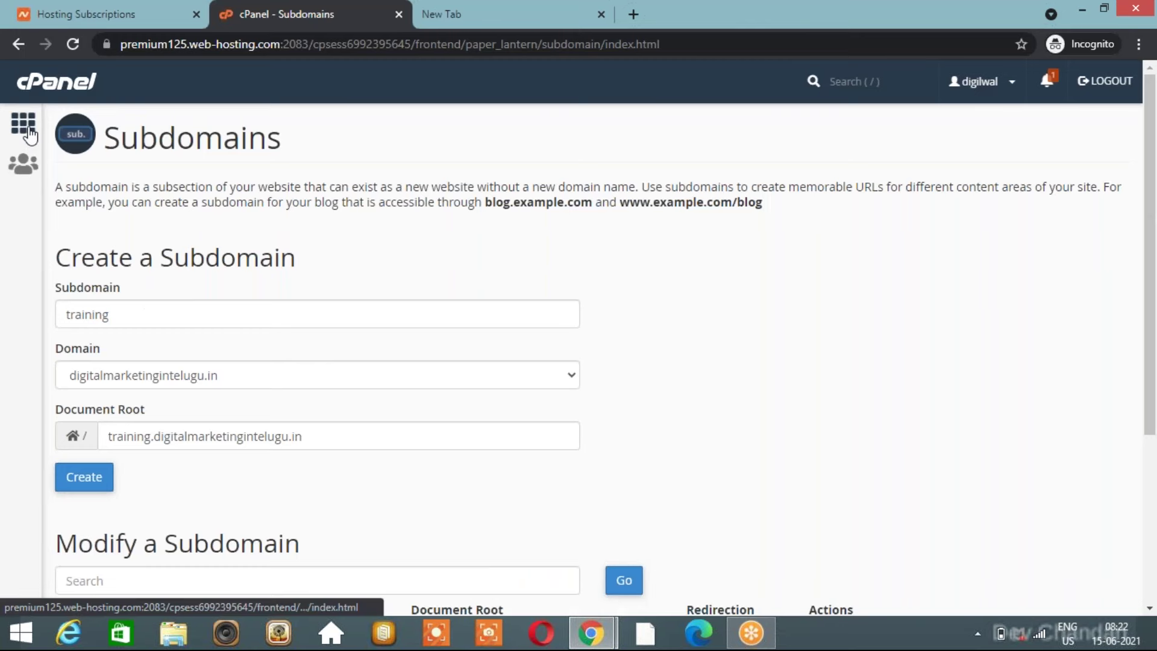
left_click(28, 129)
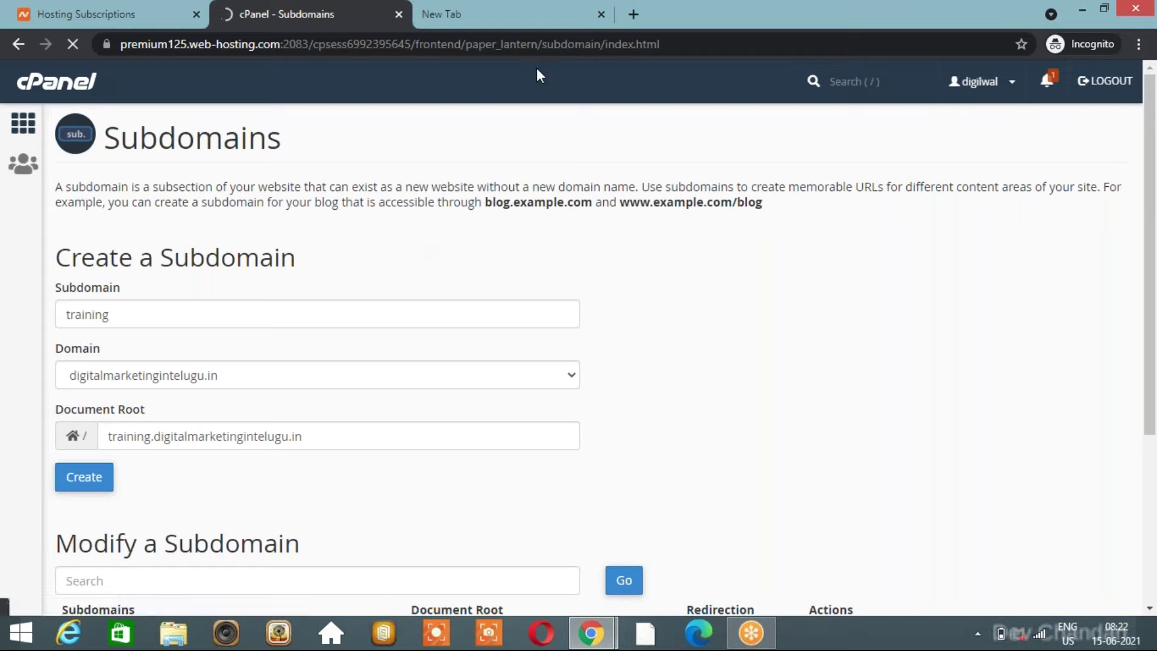
key("alt+Tab")
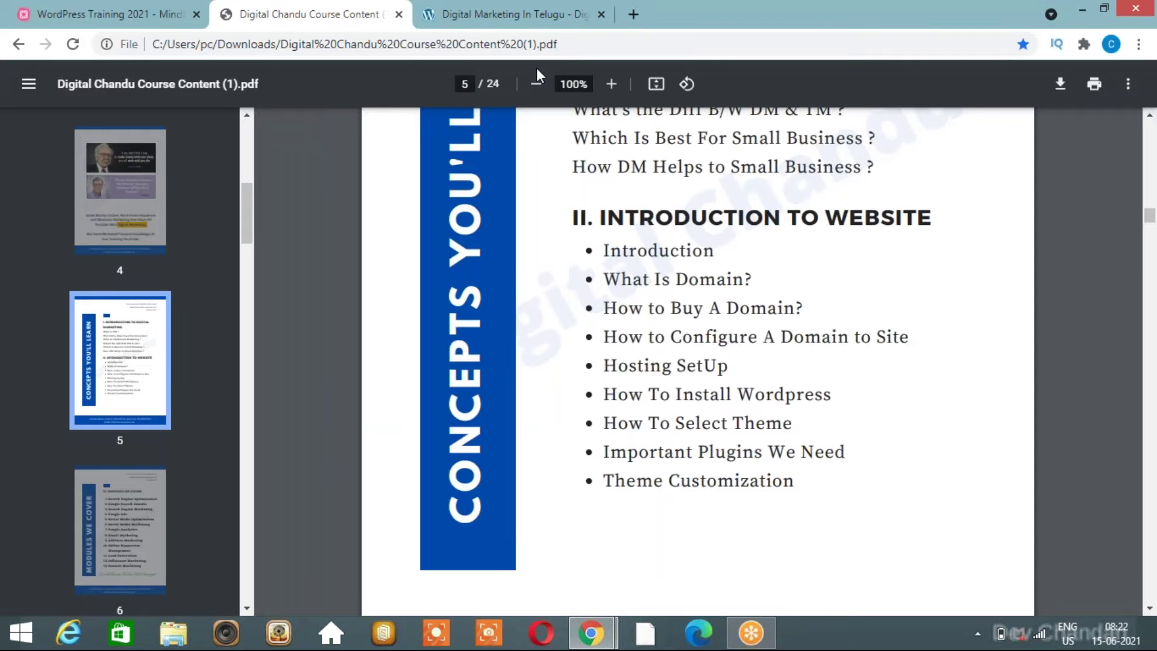
left_click(138, 20)
Pan around the WordPress Training 2021 mind map to view its topics.
left_click_drag(723, 531, 777, 560)
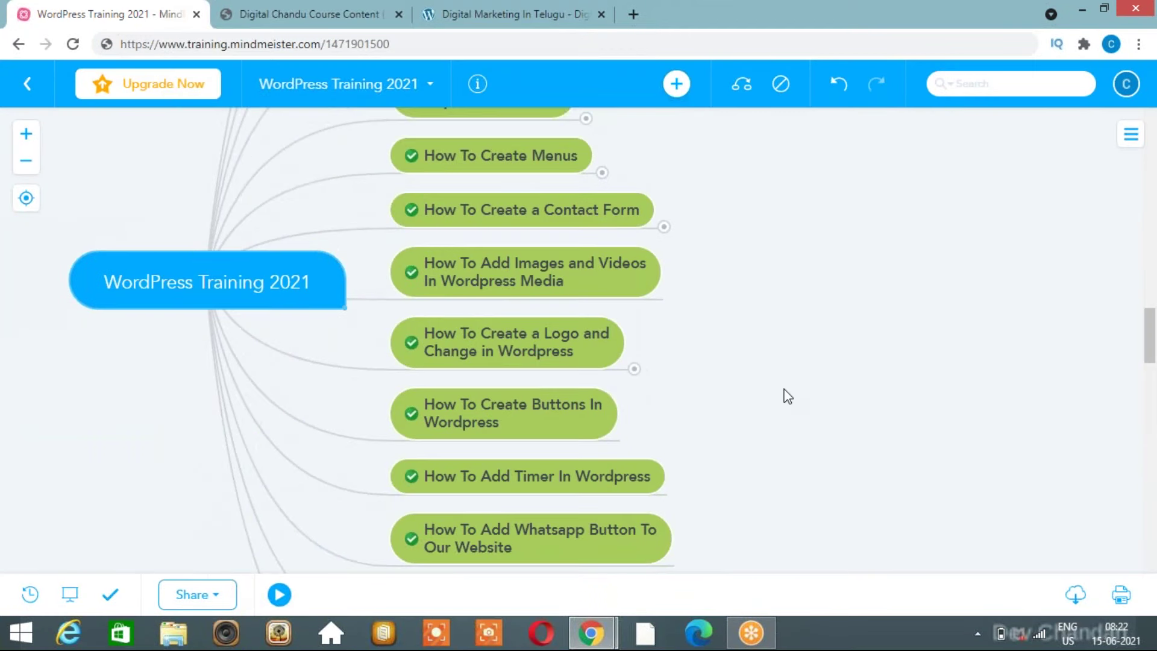
left_click_drag(786, 395, 735, 650)
left_click_drag(793, 439, 864, 352)
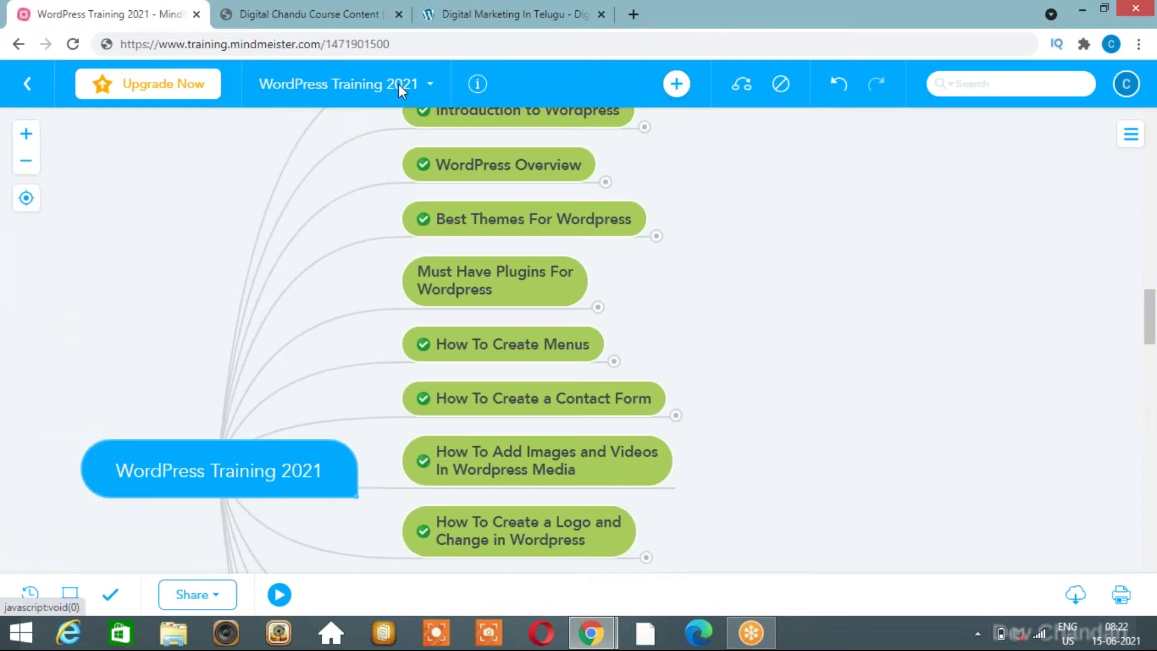
left_click(399, 85)
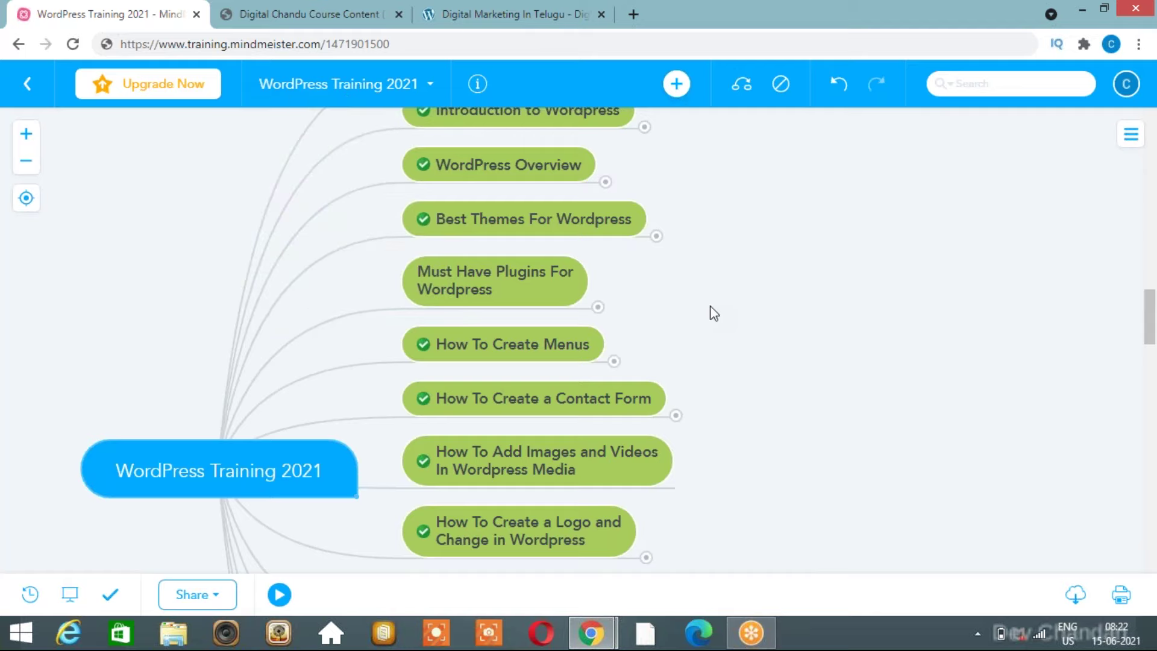
left_click_drag(657, 347, 651, 349)
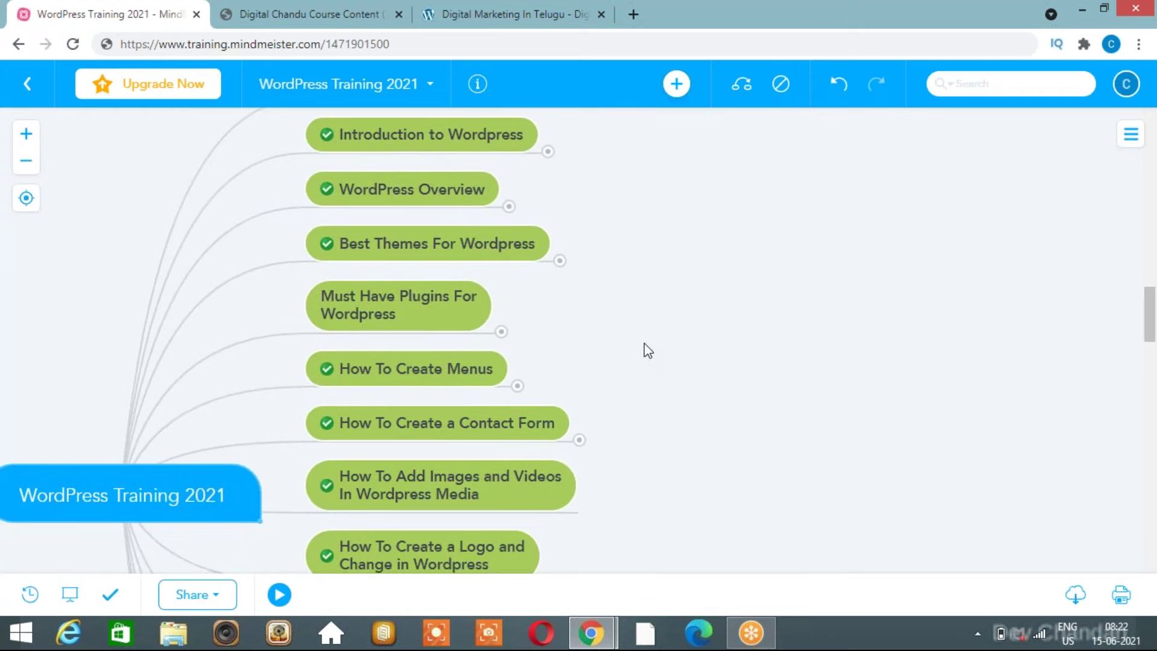
scroll(537, 316, "up", 1)
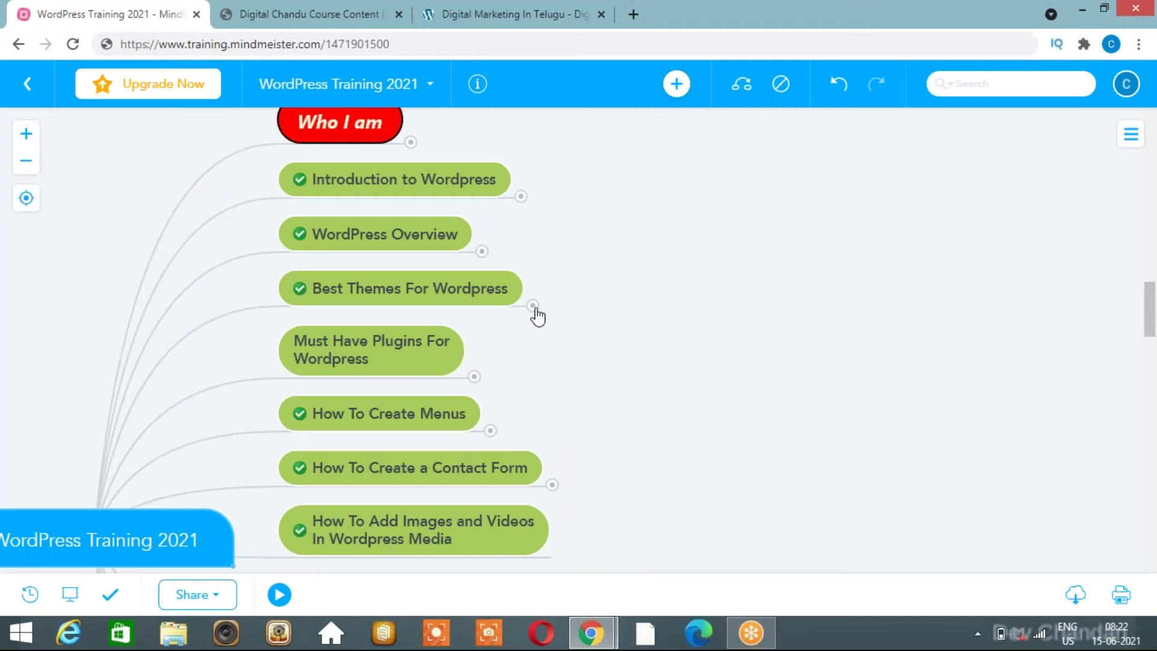
Fold away the Must Have Plugins and How To Create Menus subtopics, recentring the map on Who I am.
left_click(476, 377)
left_click(476, 376)
scroll(480, 381, "down", 1)
scroll(480, 382, "down", 1)
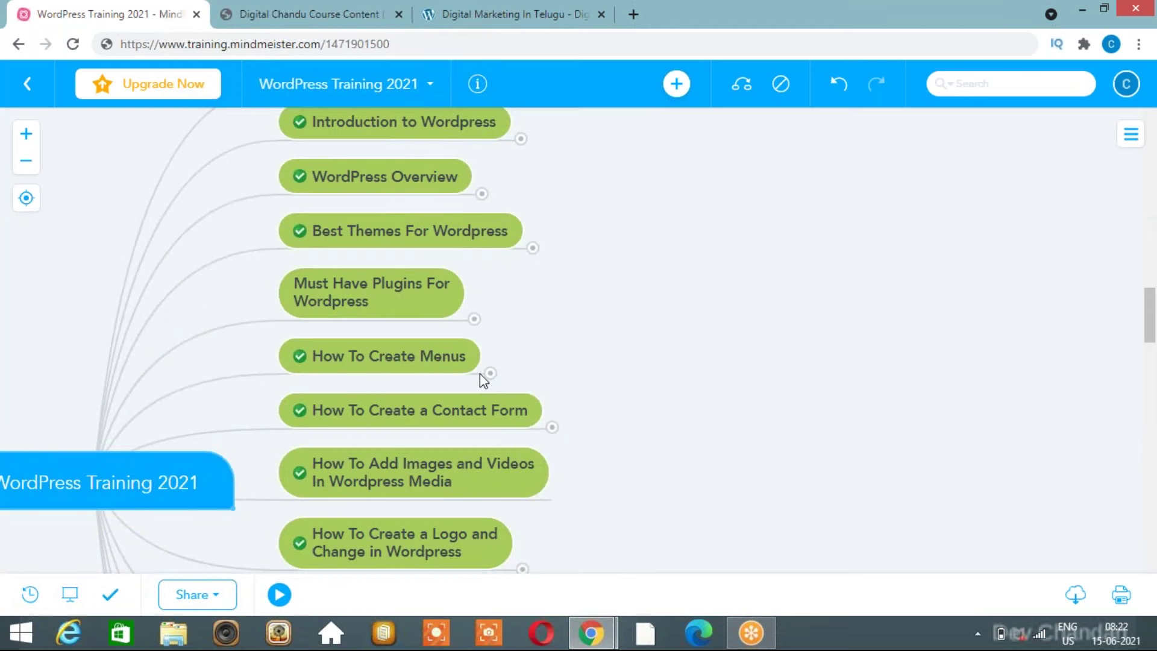
left_click(490, 374)
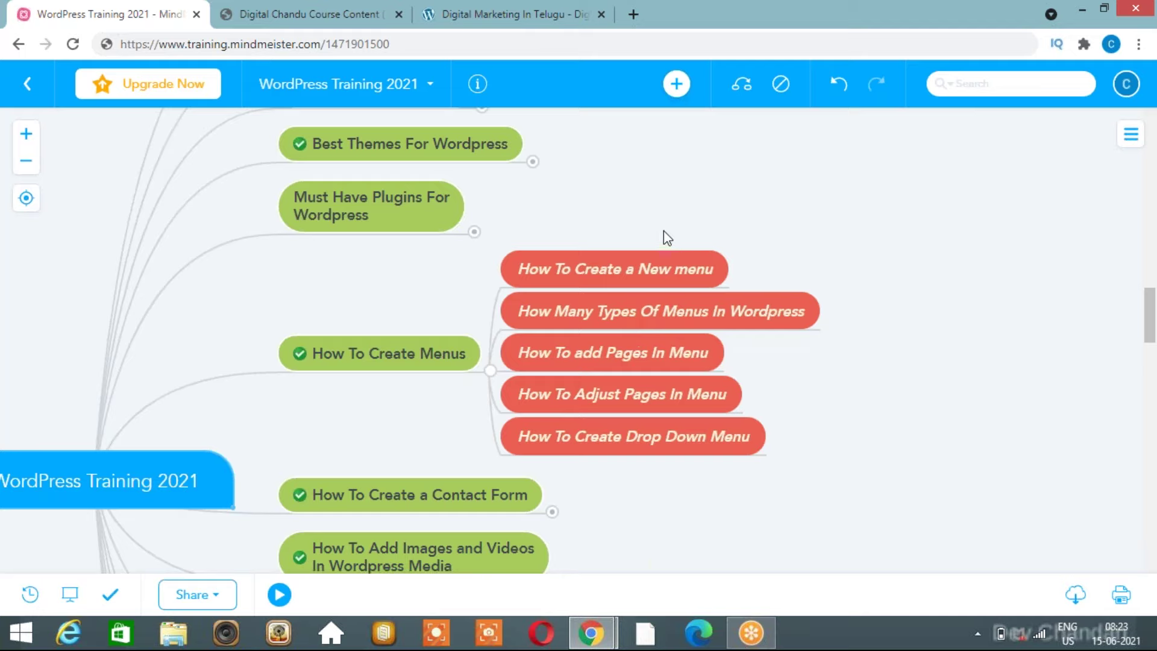
left_click(490, 373)
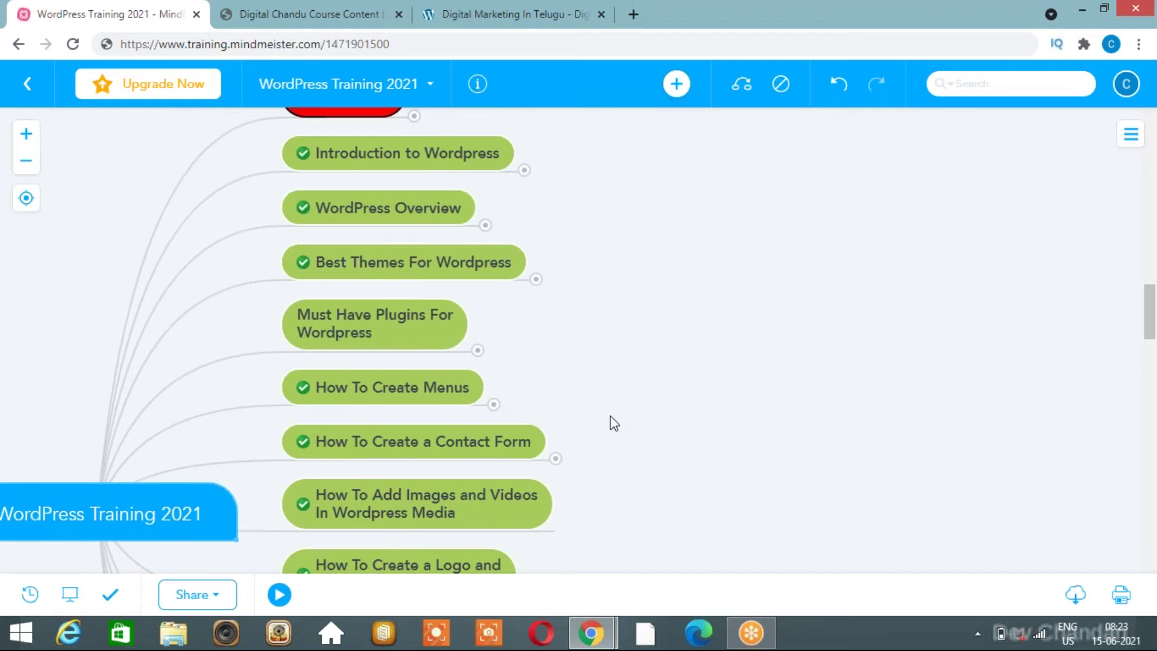
left_click_drag(616, 480, 785, 212)
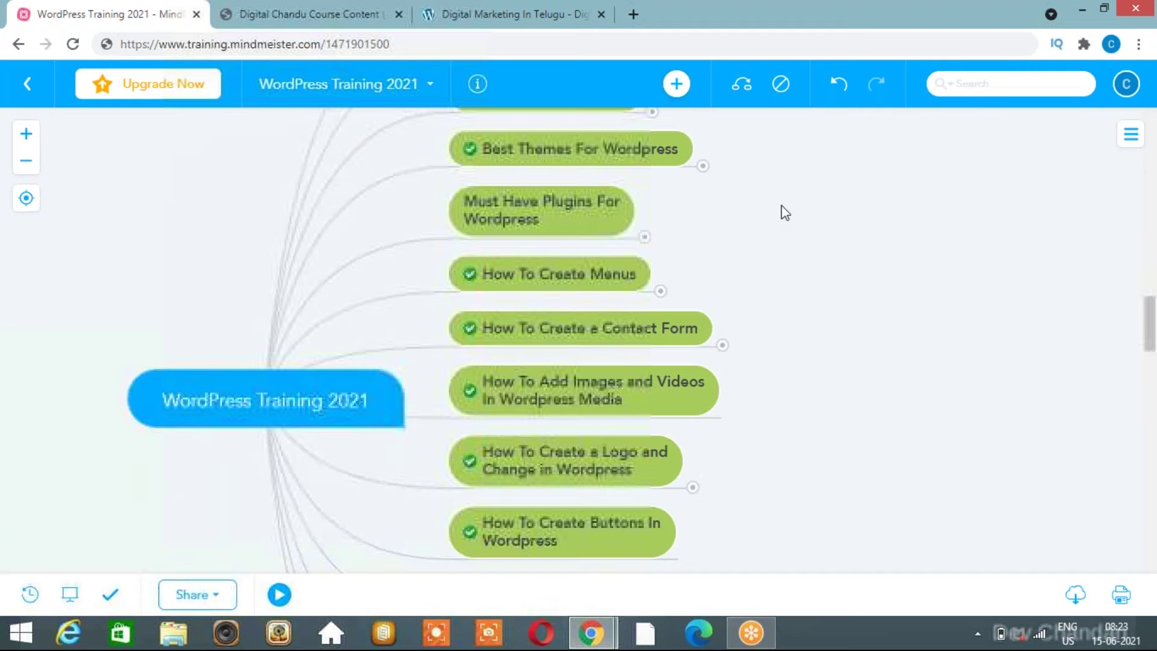
left_click_drag(865, 256, 763, 249)
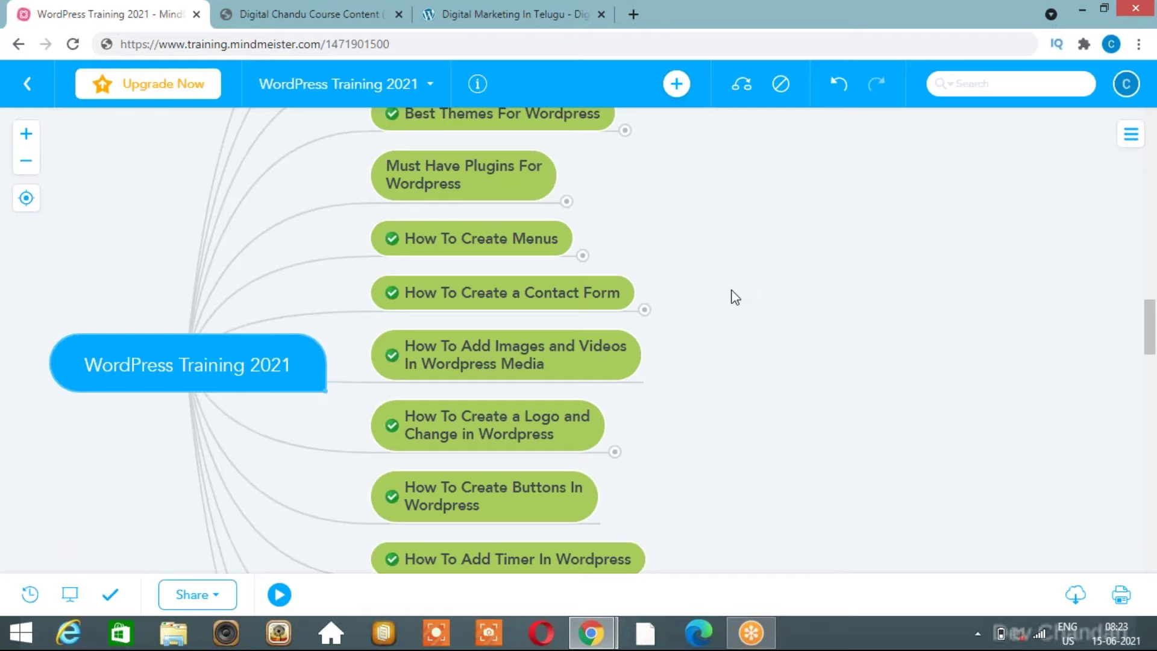
left_click_drag(735, 296, 668, 383)
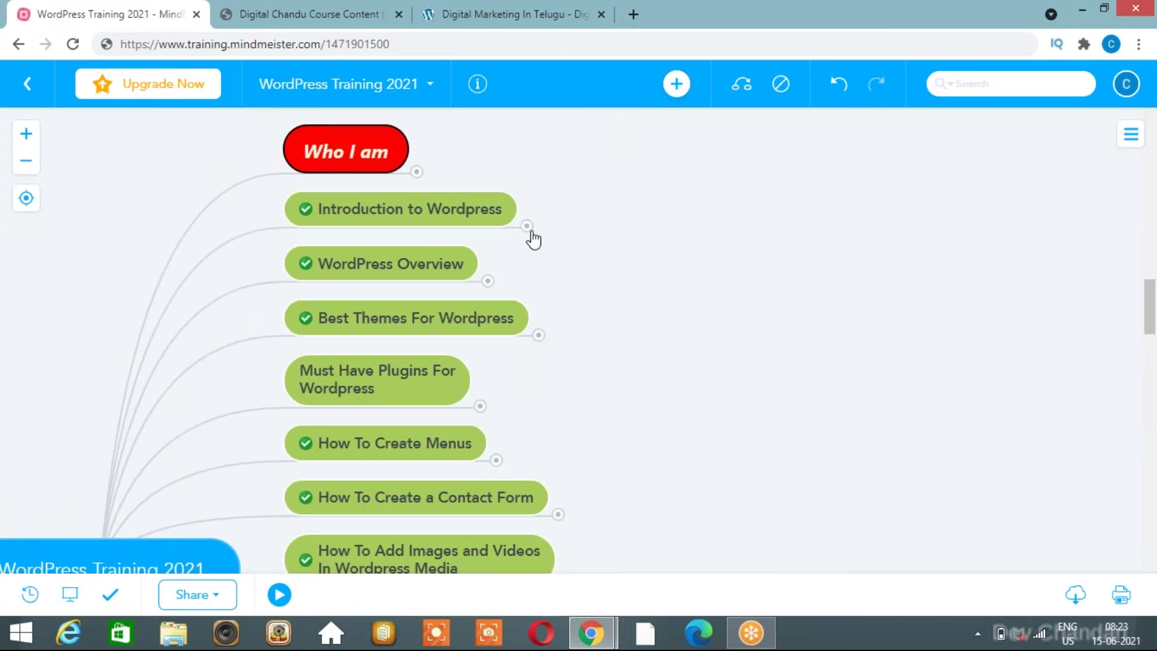
left_click(527, 226)
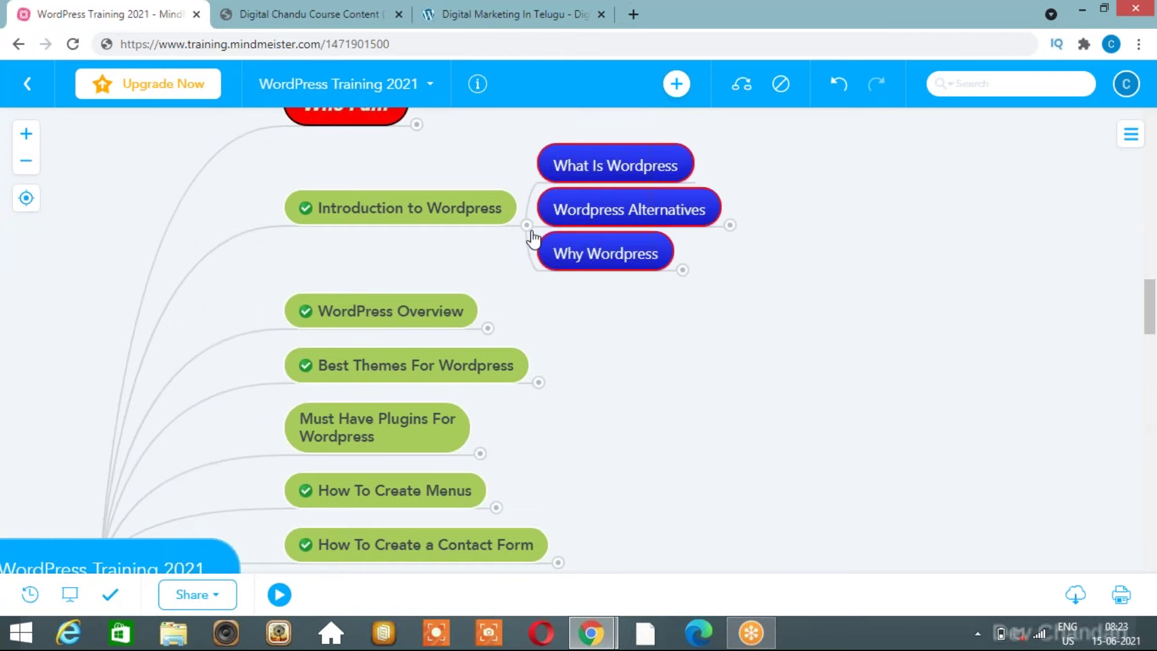
left_click(682, 270)
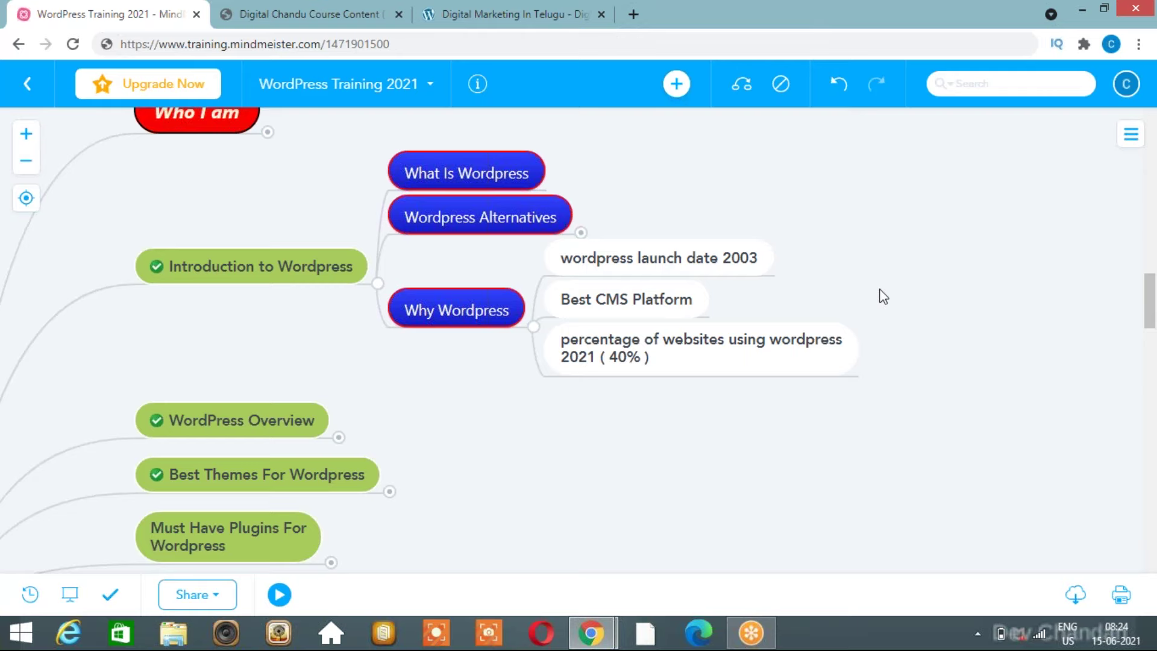
left_click_drag(871, 292, 834, 259)
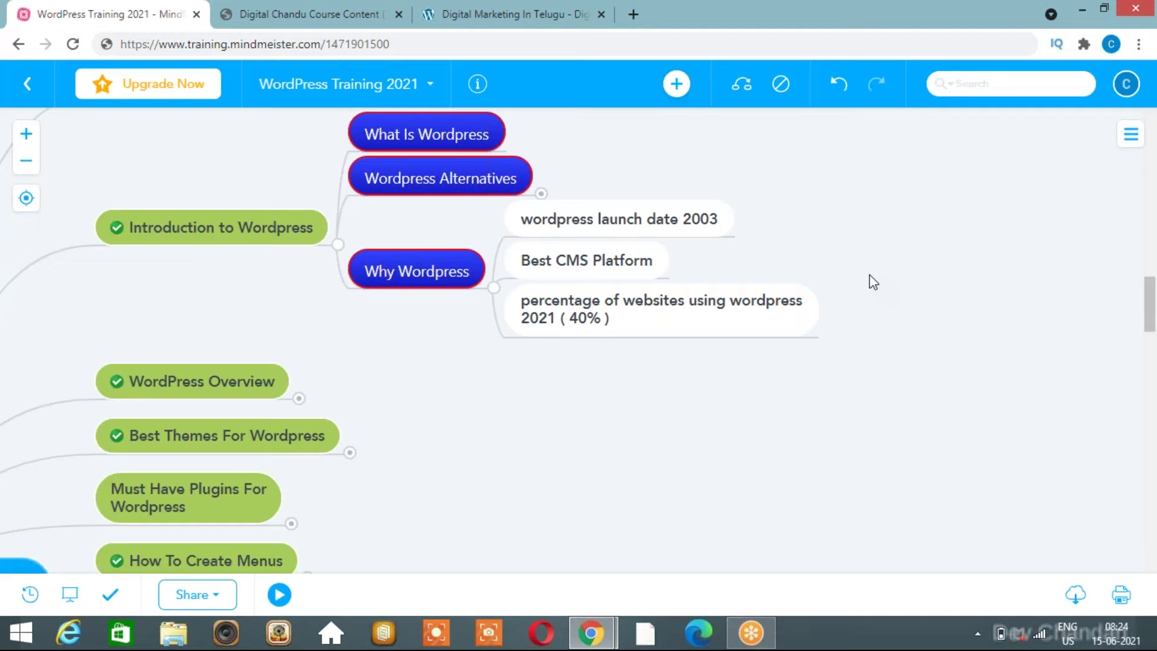
left_click(494, 287)
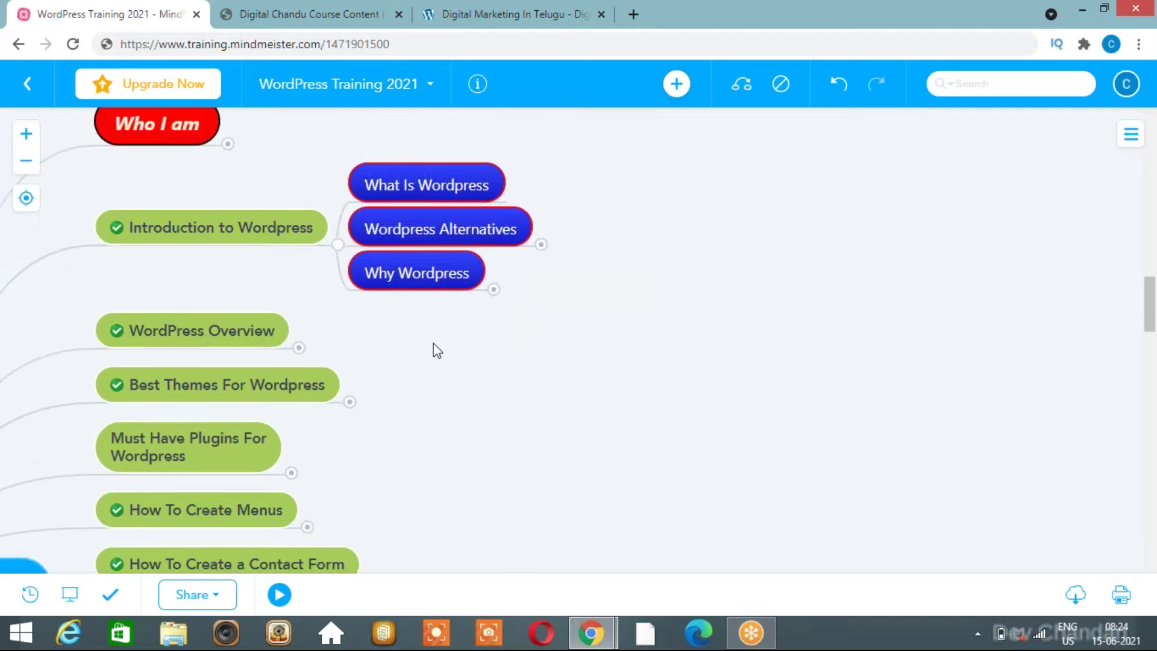
left_click_drag(431, 359, 651, 372)
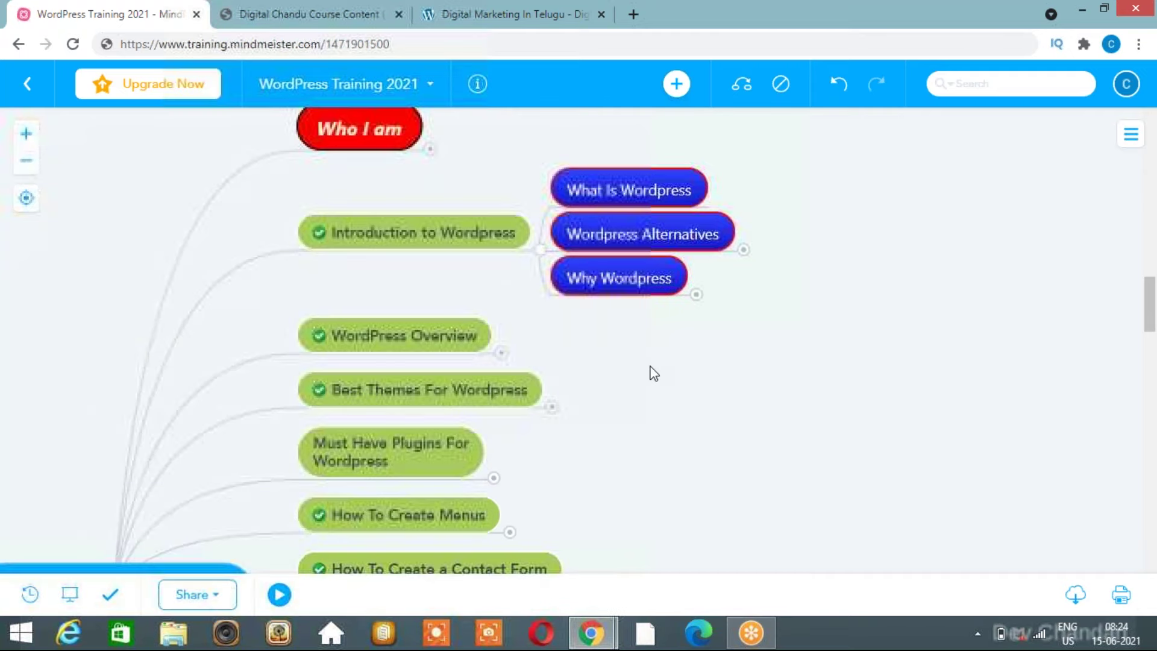
left_click(542, 251)
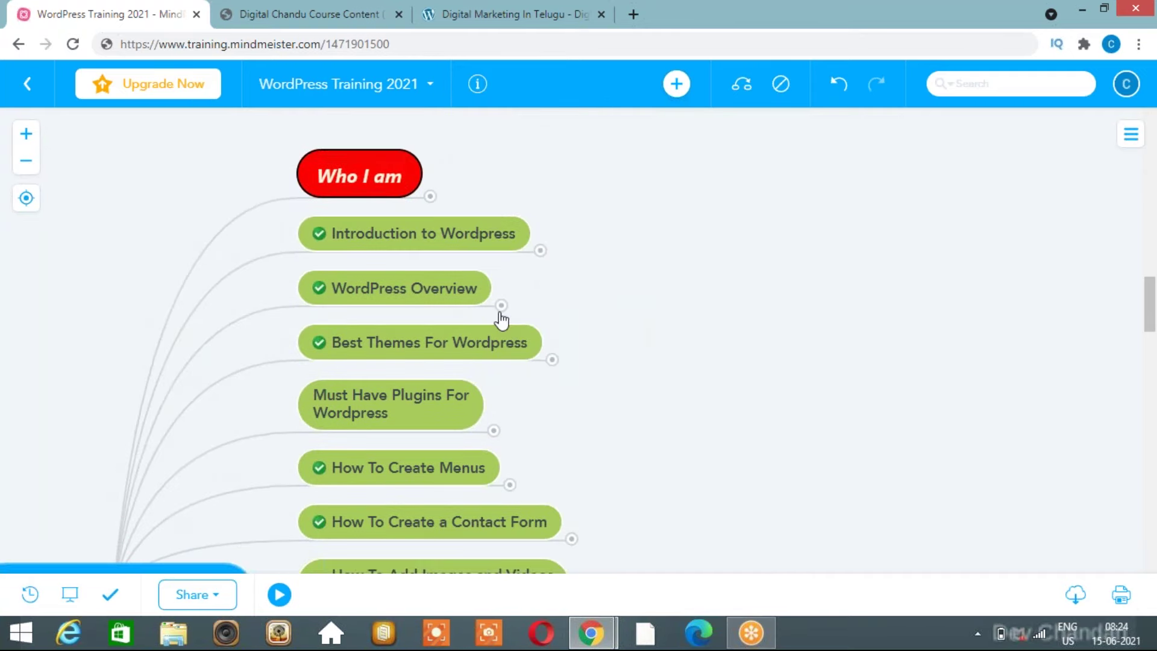
left_click(501, 306)
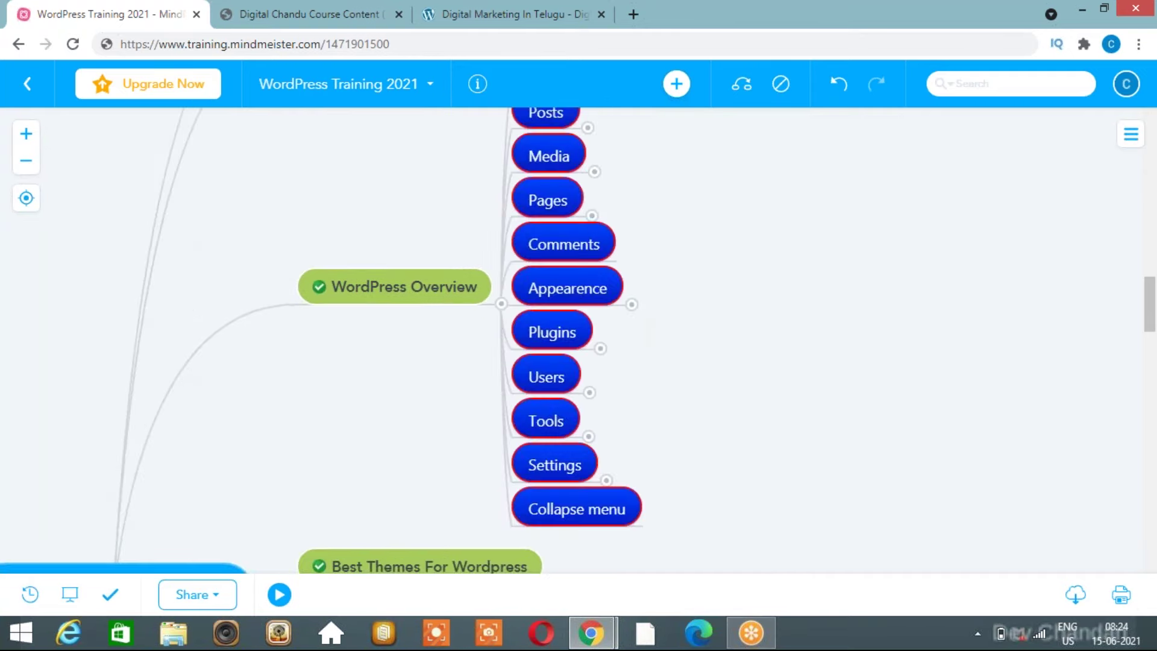
scroll(428, 342, "up", 5)
scroll(718, 413, "down", 4)
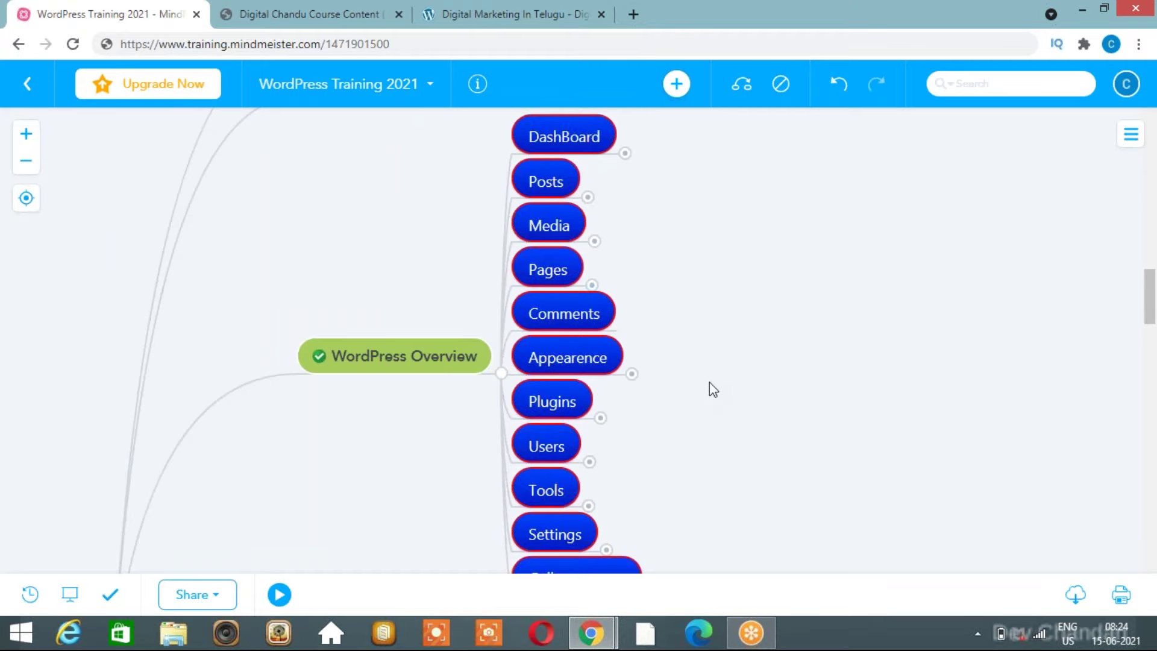
left_click_drag(709, 383, 696, 412)
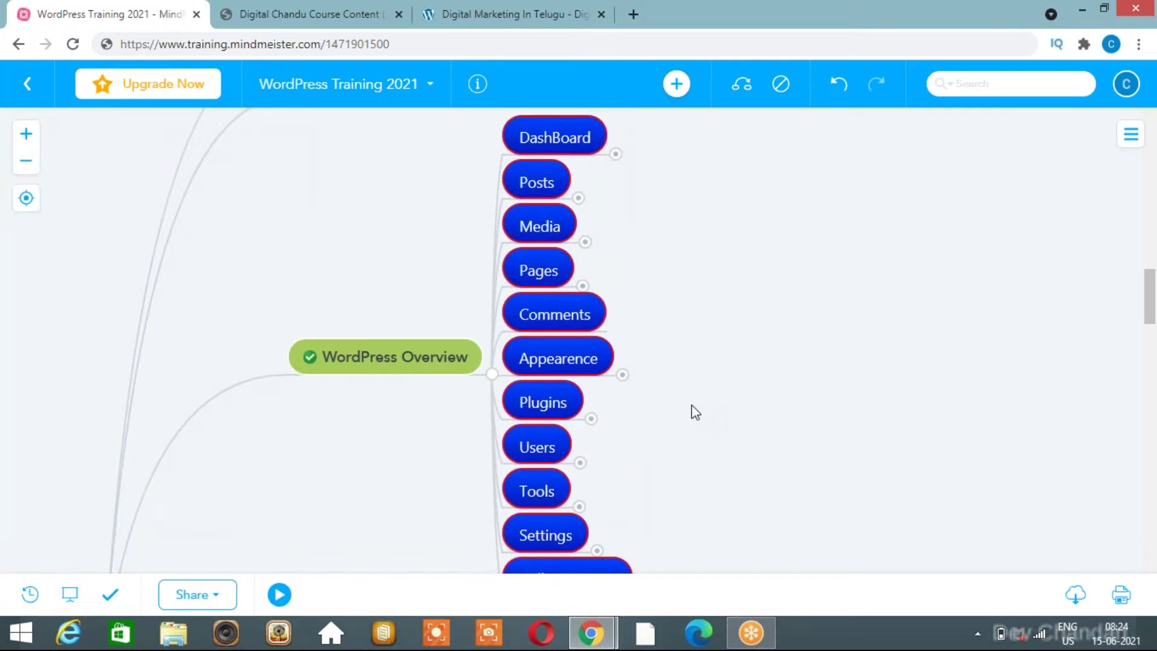
scroll(639, 398, "down", 1)
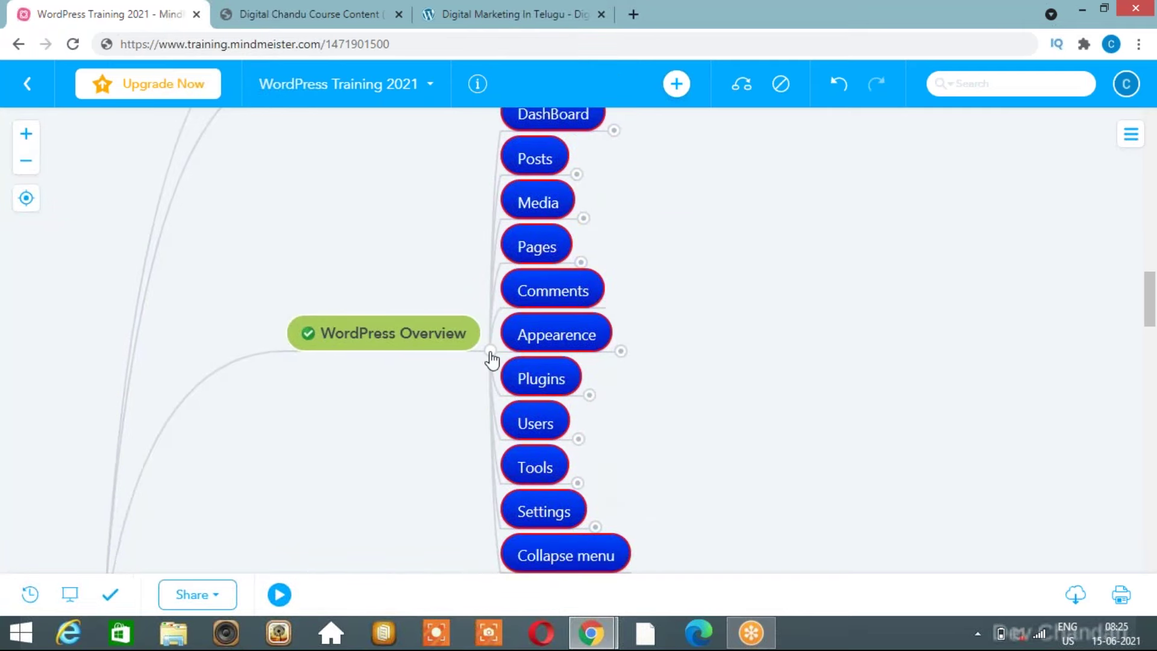
left_click(490, 352)
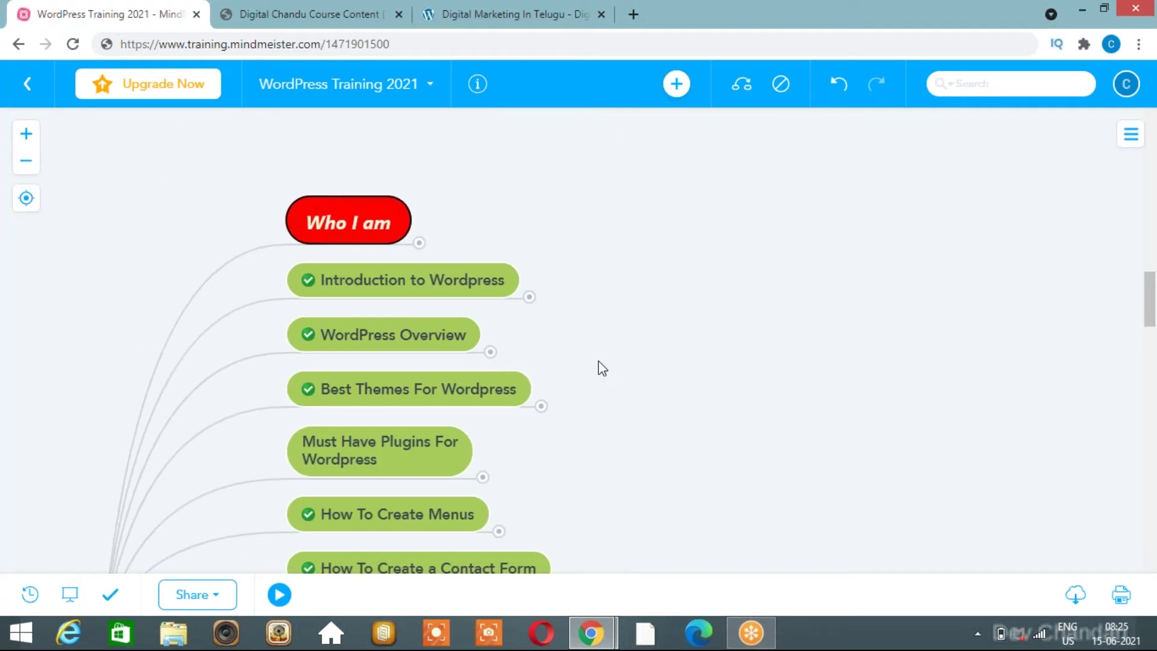
Back on the cPanel home page, try a 'word' function search, then clear it.
key("alt+Tab")
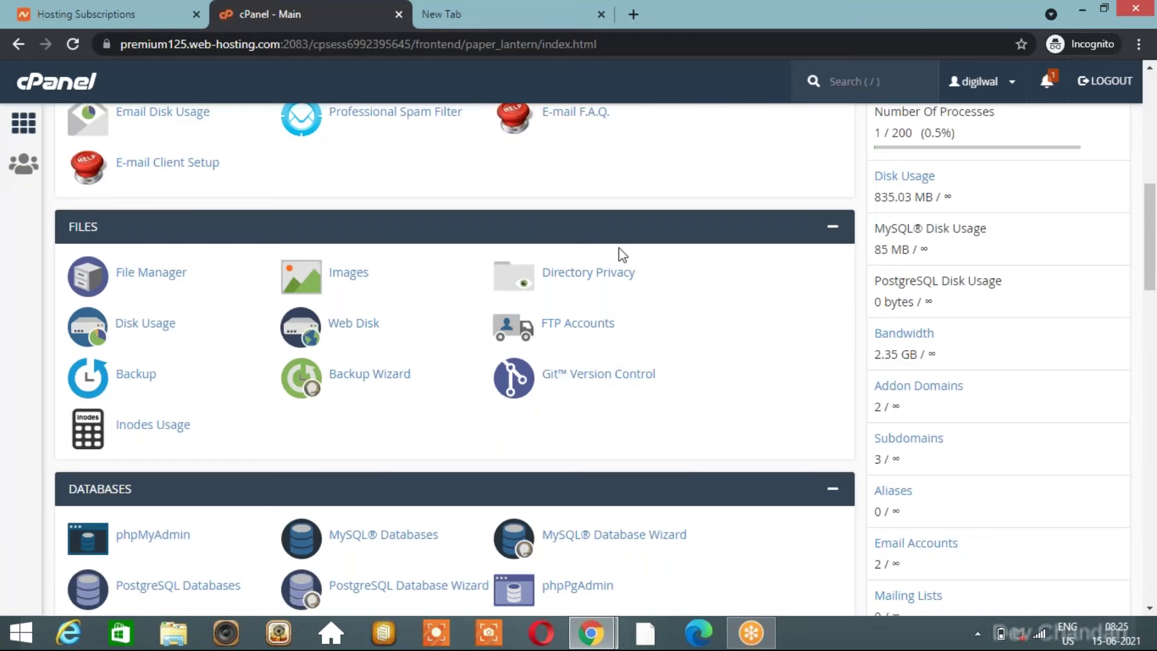
scroll(623, 255, "down", 1)
scroll(622, 255, "down", 5)
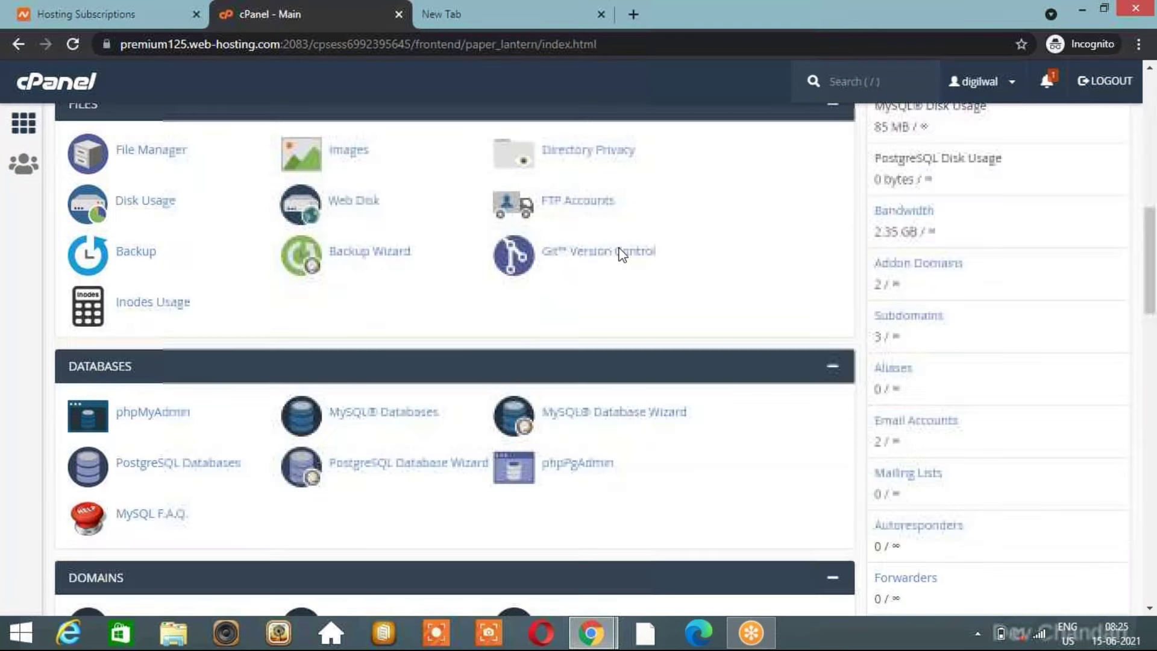
scroll(622, 255, "up", 3)
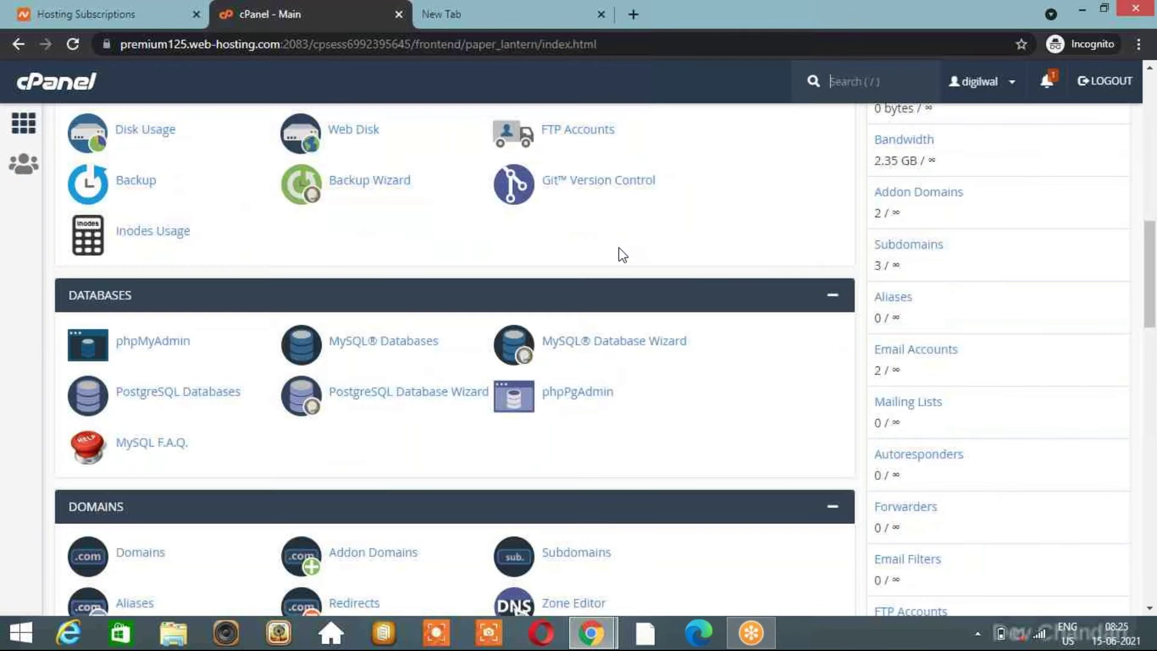
scroll(623, 255, "up", 10)
left_click(355, 129)
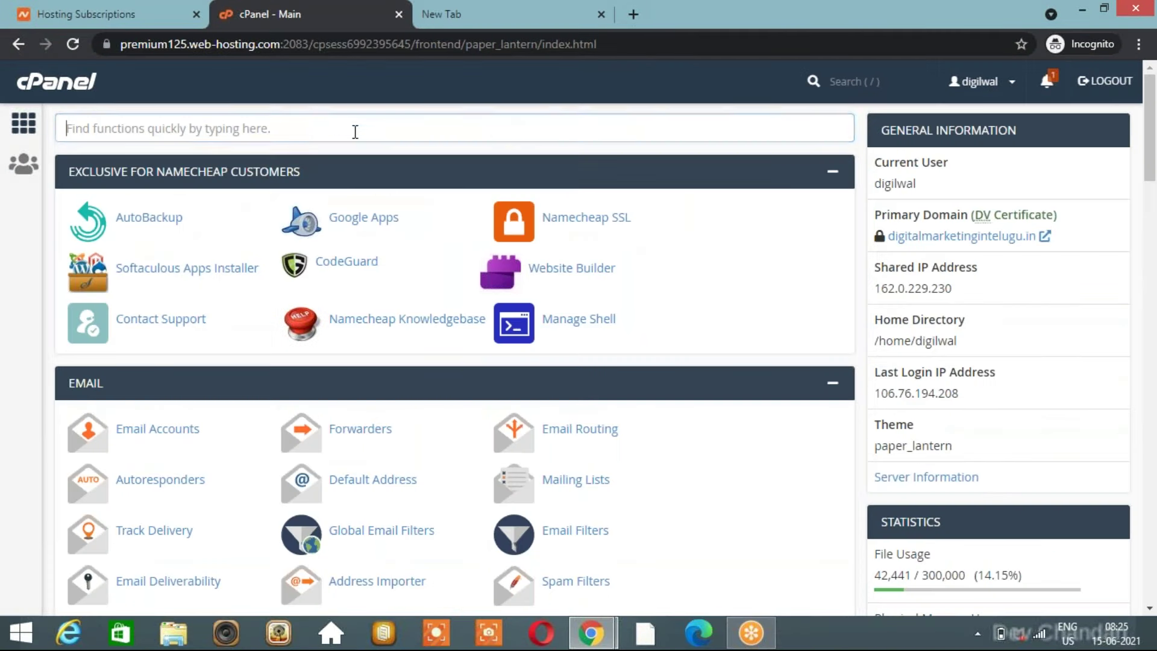
type("w")
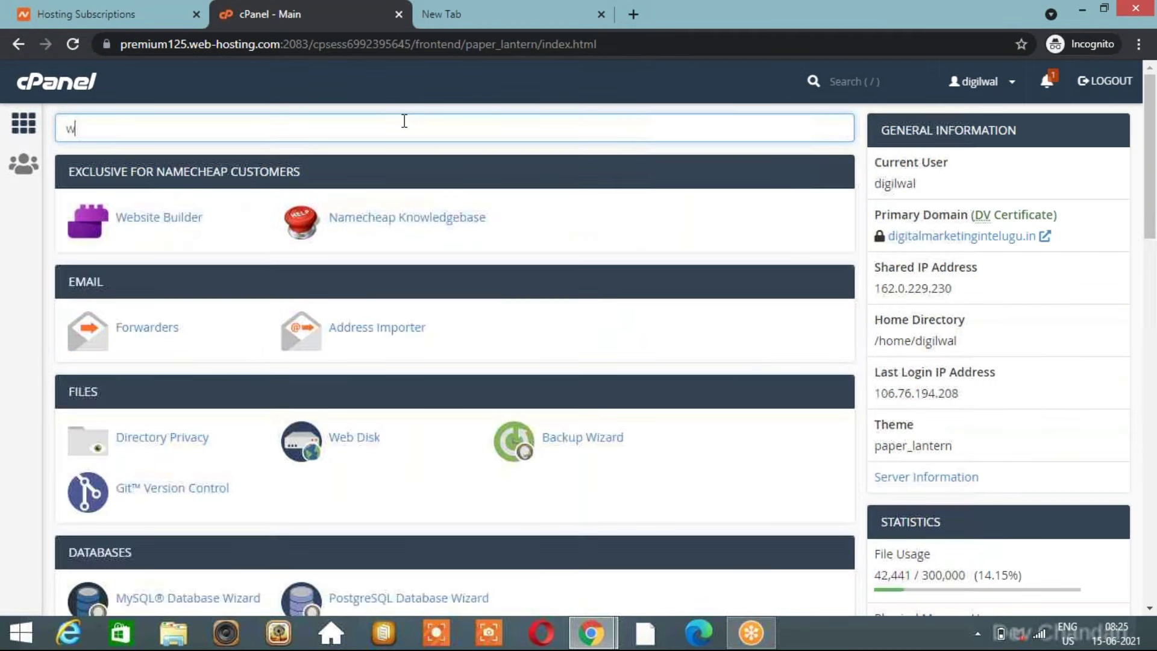
type("ord")
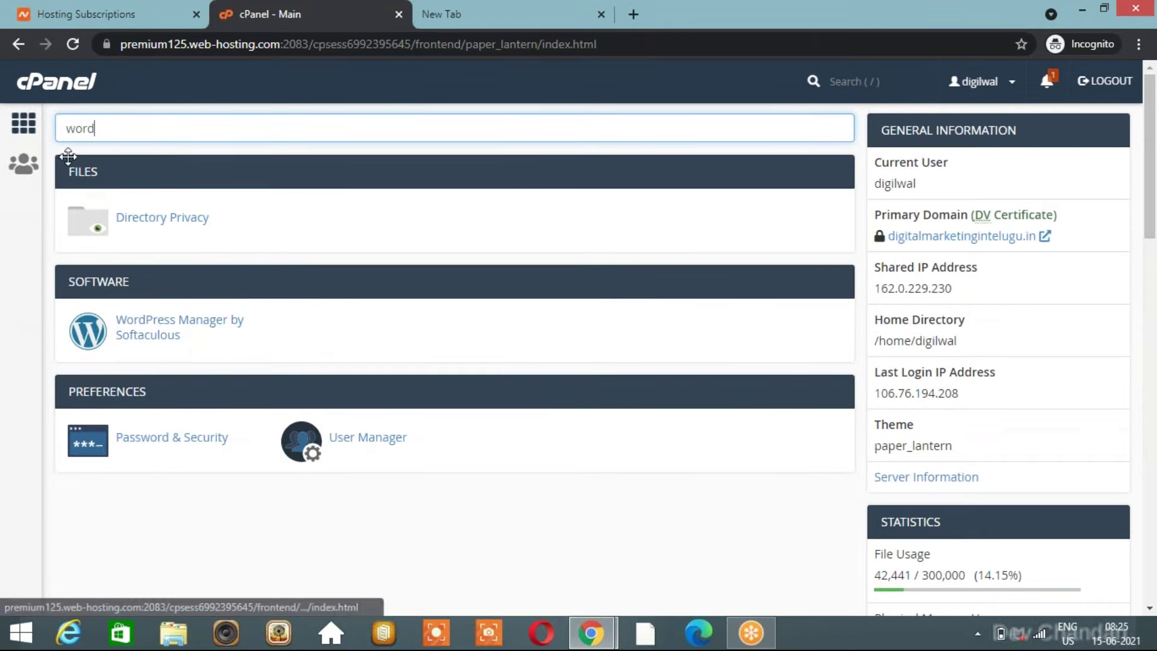
key("BackSpace")
key("BackSpace")
key("BackSpace")
key("BackSpace")
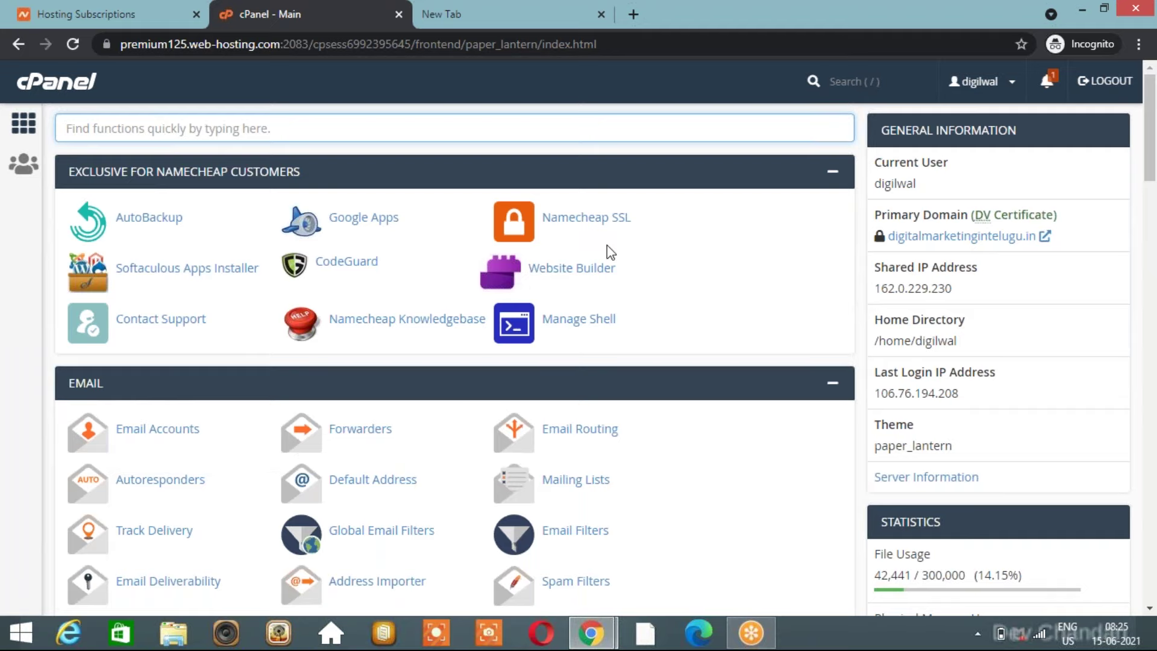
Open the Subdomains page from the cPanel function list.
scroll(452, 361, "down", 1)
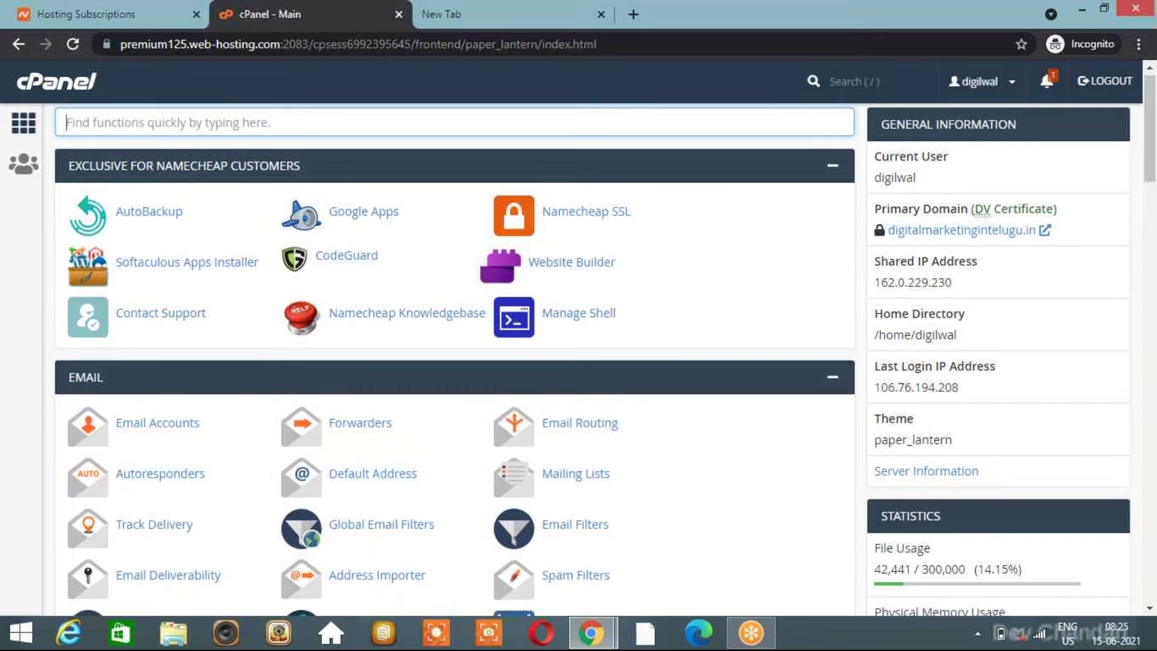
scroll(452, 361, "down", 15)
left_click(576, 342)
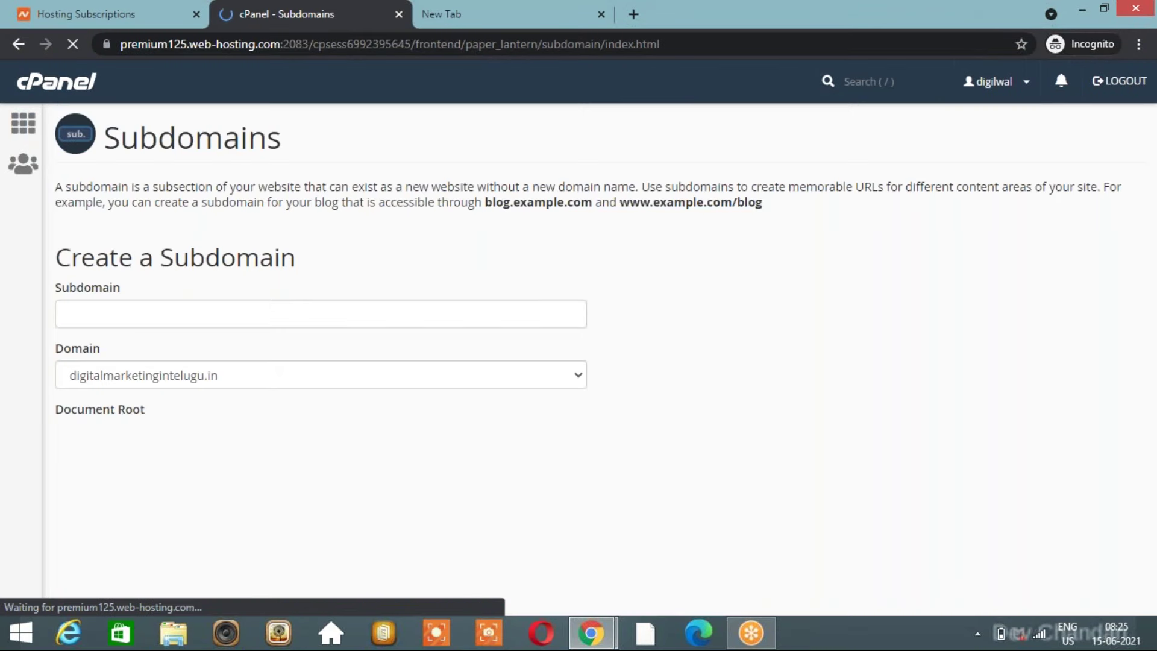
Create blog.digitalmarketingintelugu.in, then return to the cPanel dashboard.
type("blog")
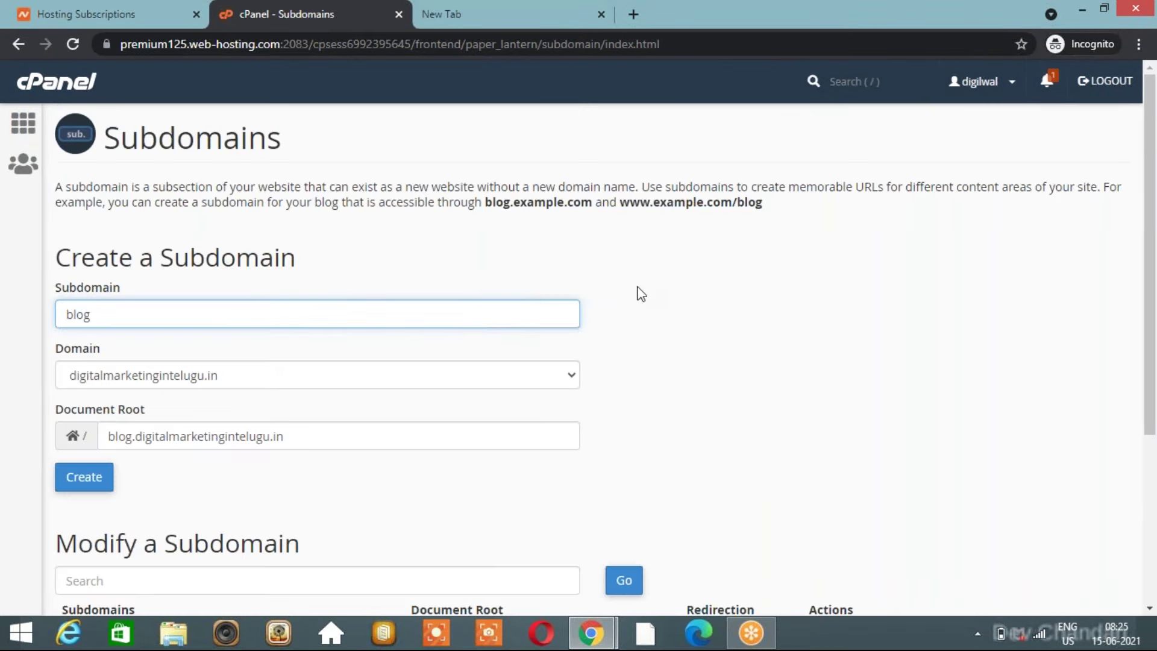
left_click(88, 480)
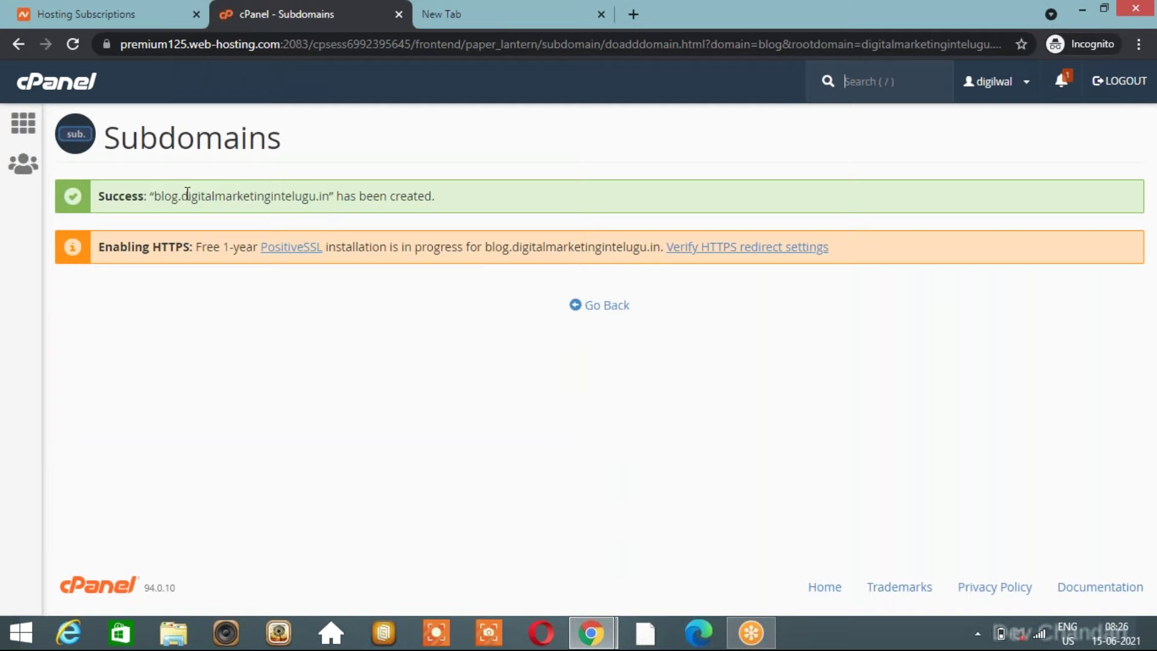
left_click(25, 129)
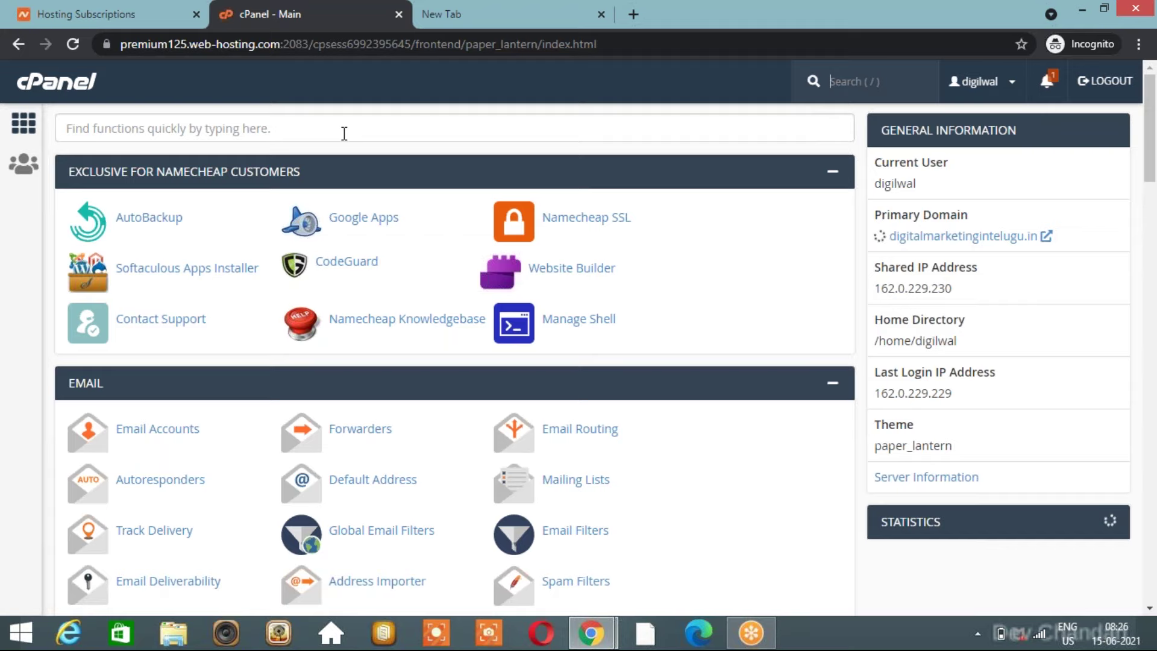
Search cPanel functions for 'word' and open WordPress Manager by Softaculous.
left_click(368, 132)
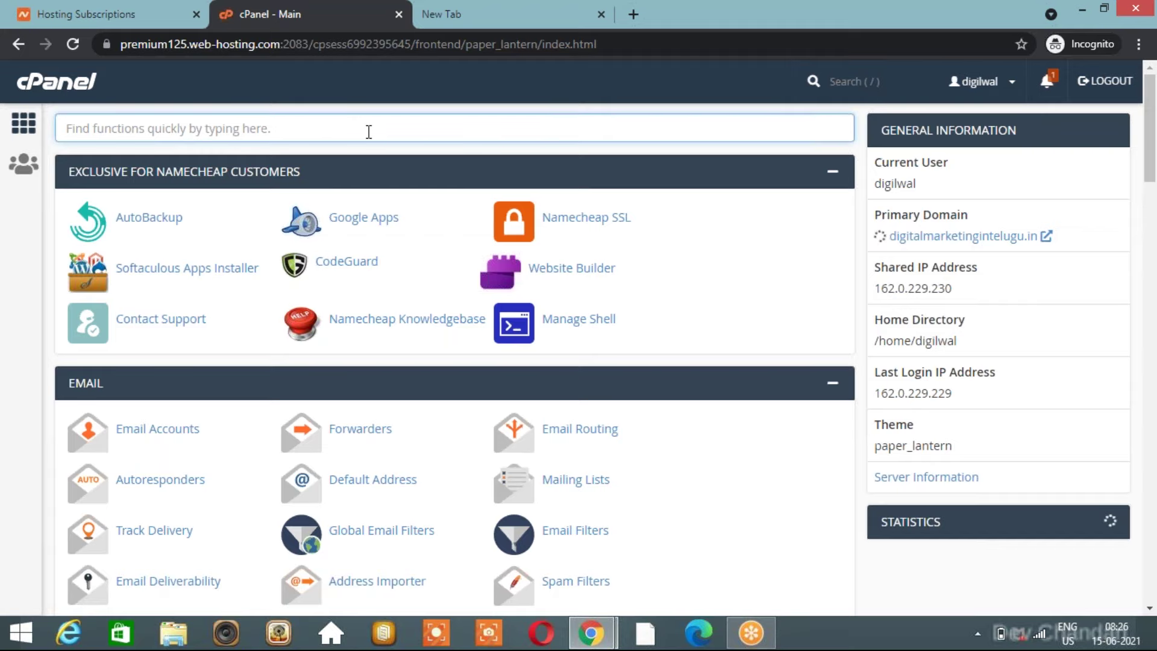
type("word")
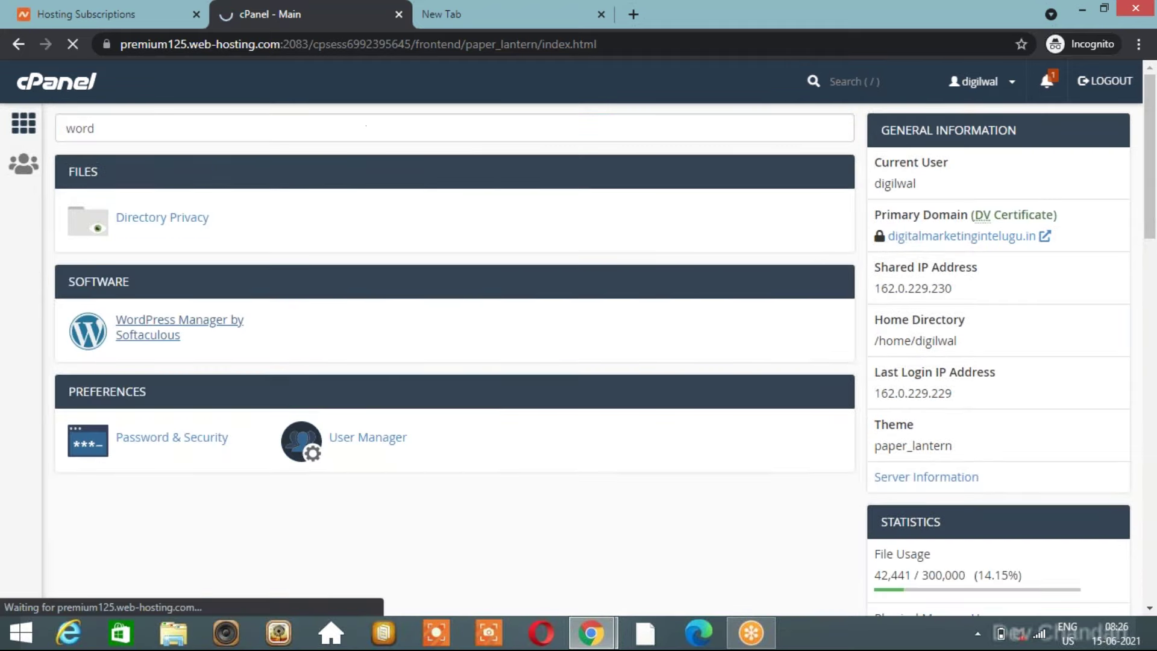
left_click(180, 320)
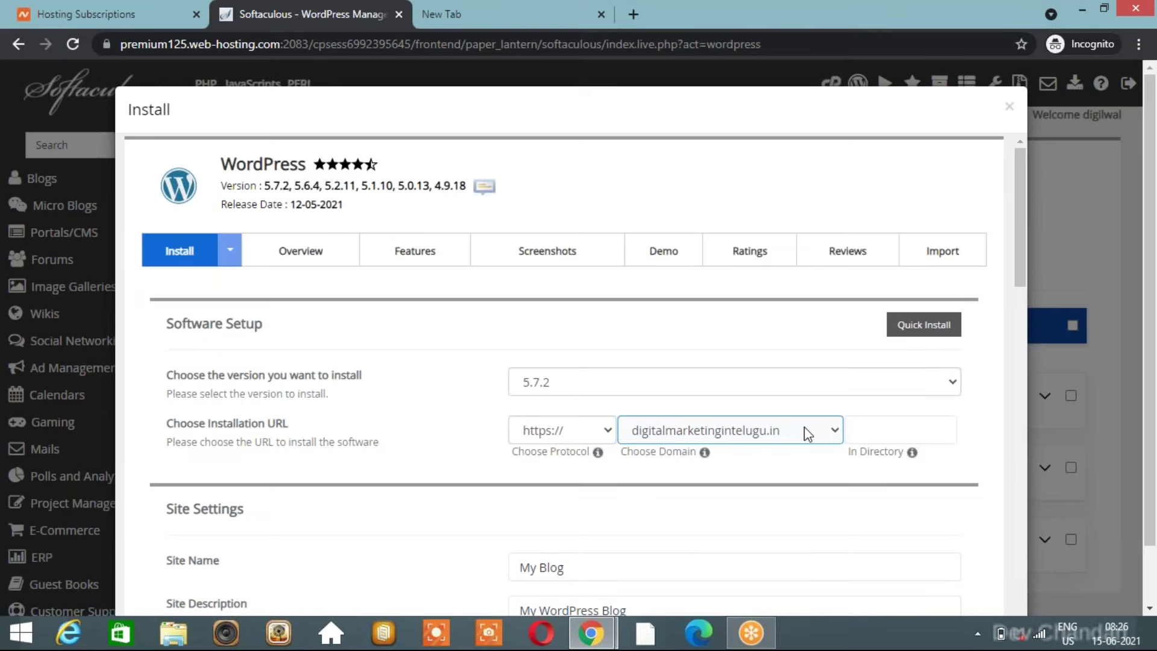
Choose blog.digitalmarketingintelugu.in as the install domain, leaving In Directory empty.
left_click(808, 434)
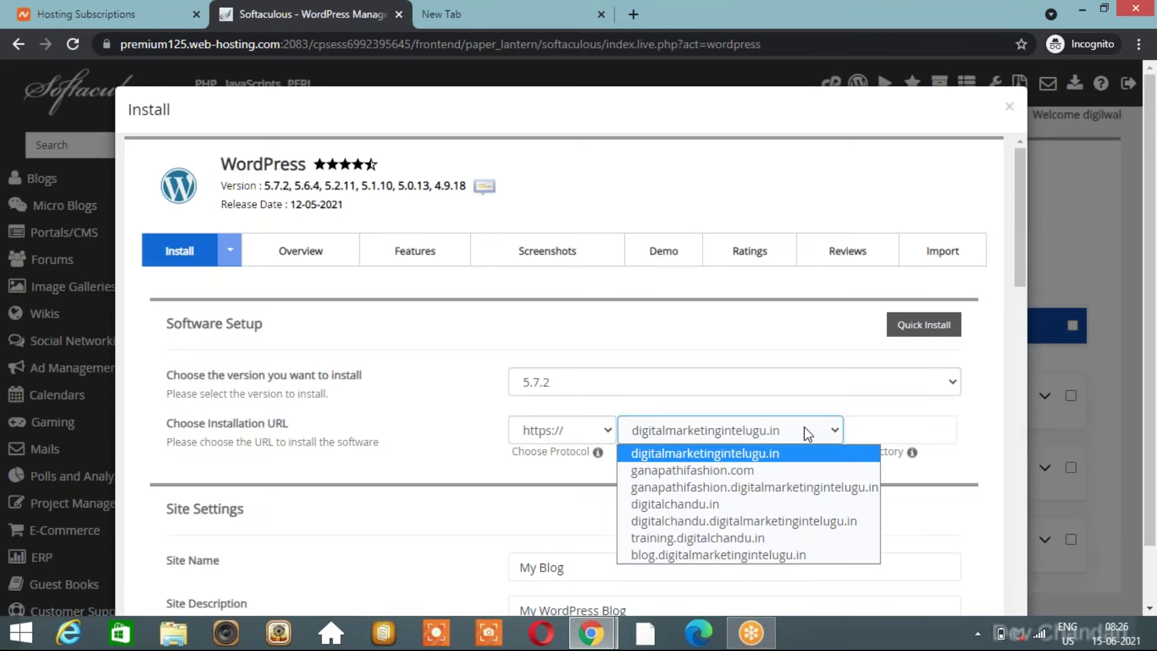
left_click(753, 555)
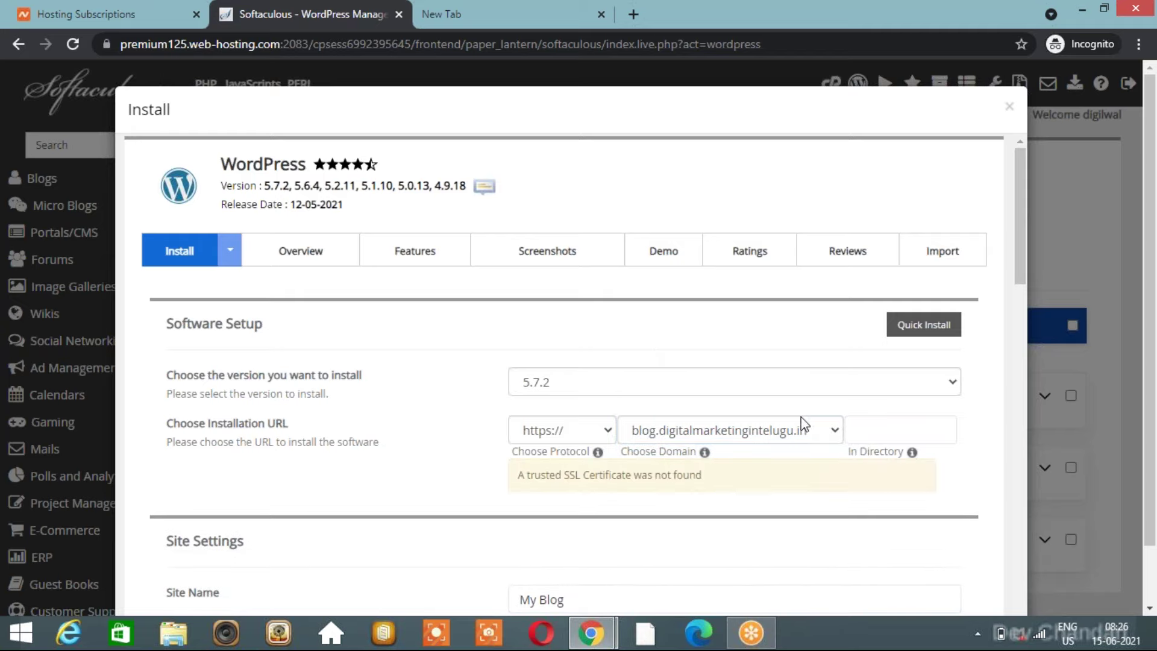
left_click(865, 427)
left_click(504, 10)
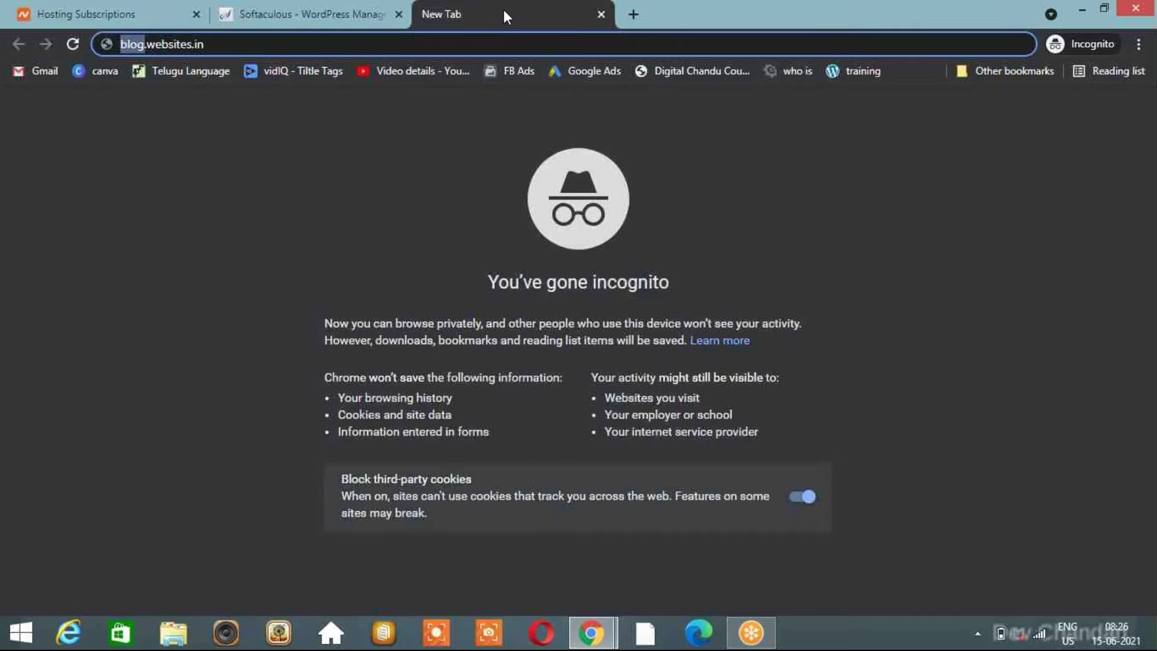
Extend the example address to blog.websites.in/chandu to illustrate a directory, without loading it.
left_click(332, 41)
type("/")
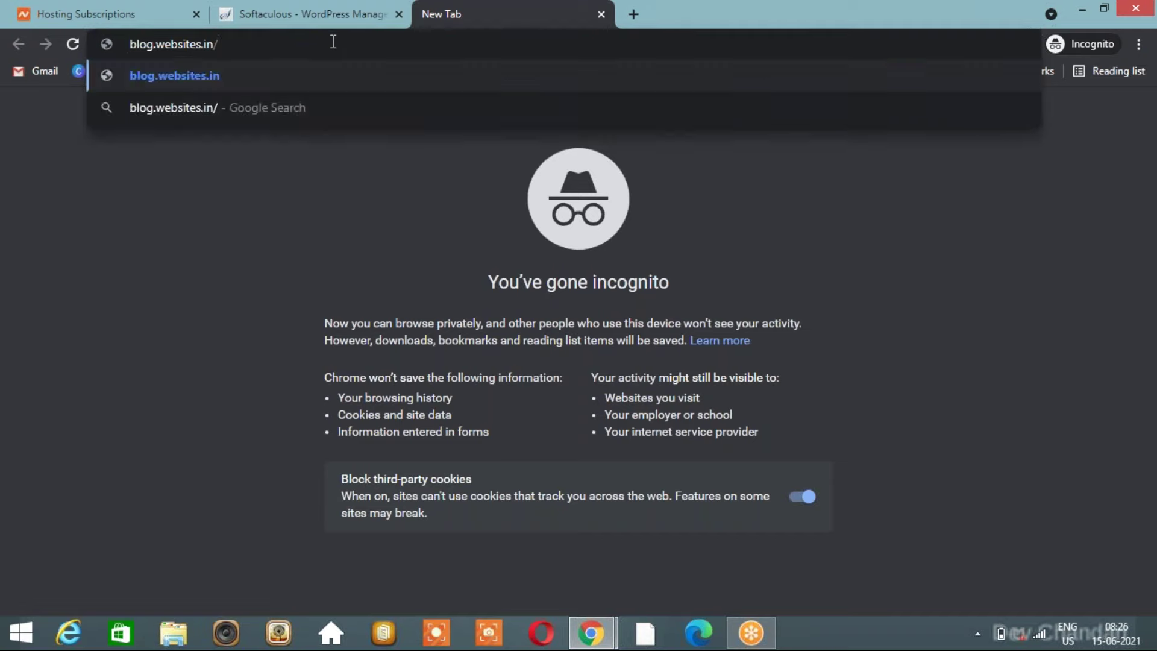
type("chandu")
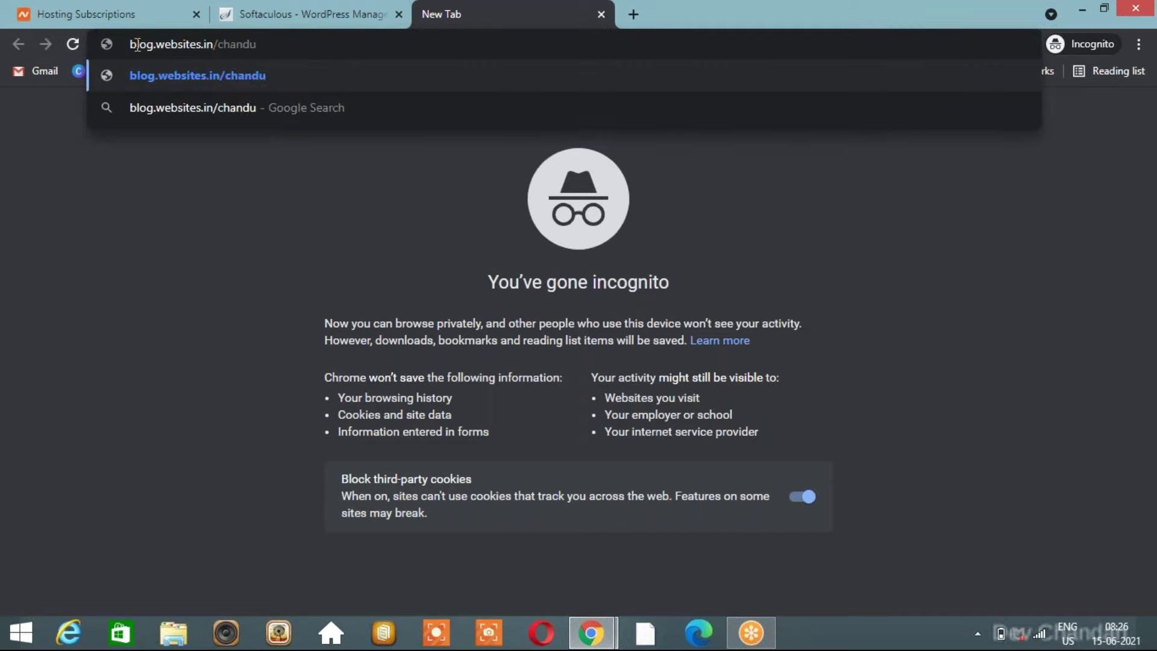
left_click_drag(136, 44, 124, 45)
left_click(279, 38)
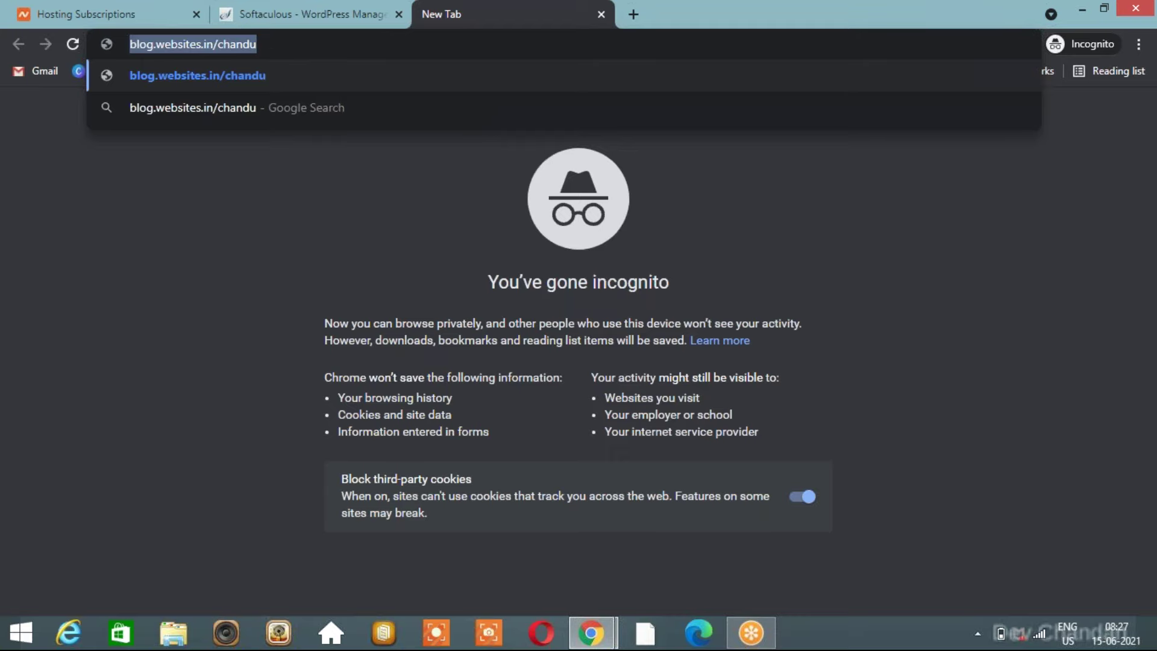
left_click(303, 17)
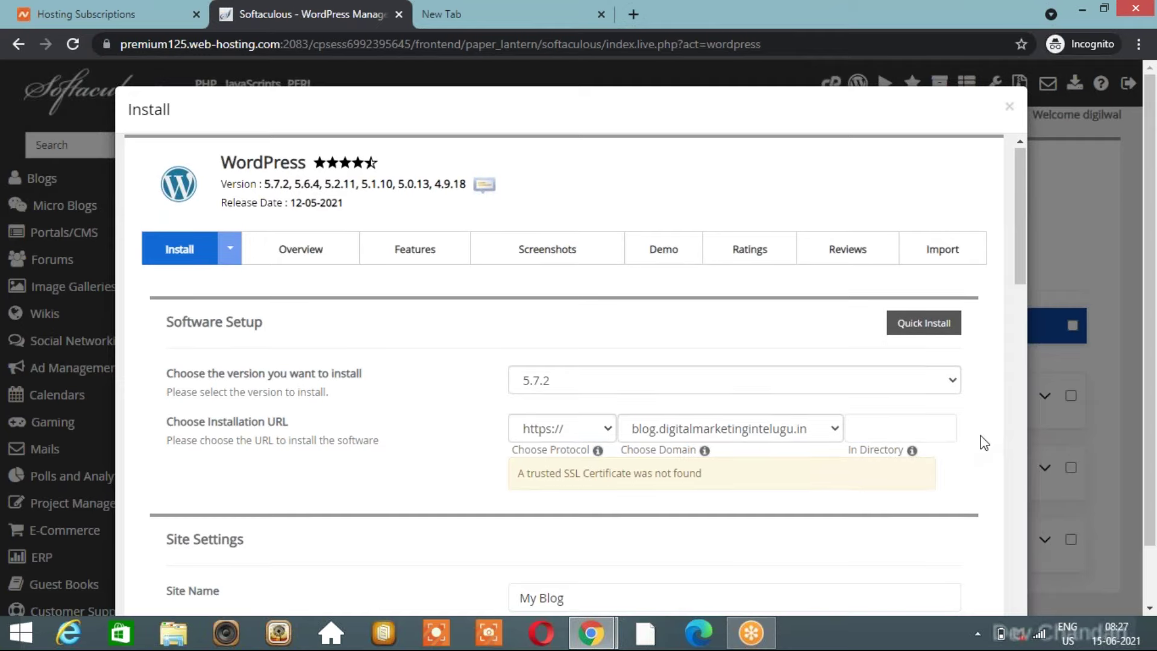
Keep WordPress version 5.7.2 and select the text in the Site Name field.
left_click(739, 379)
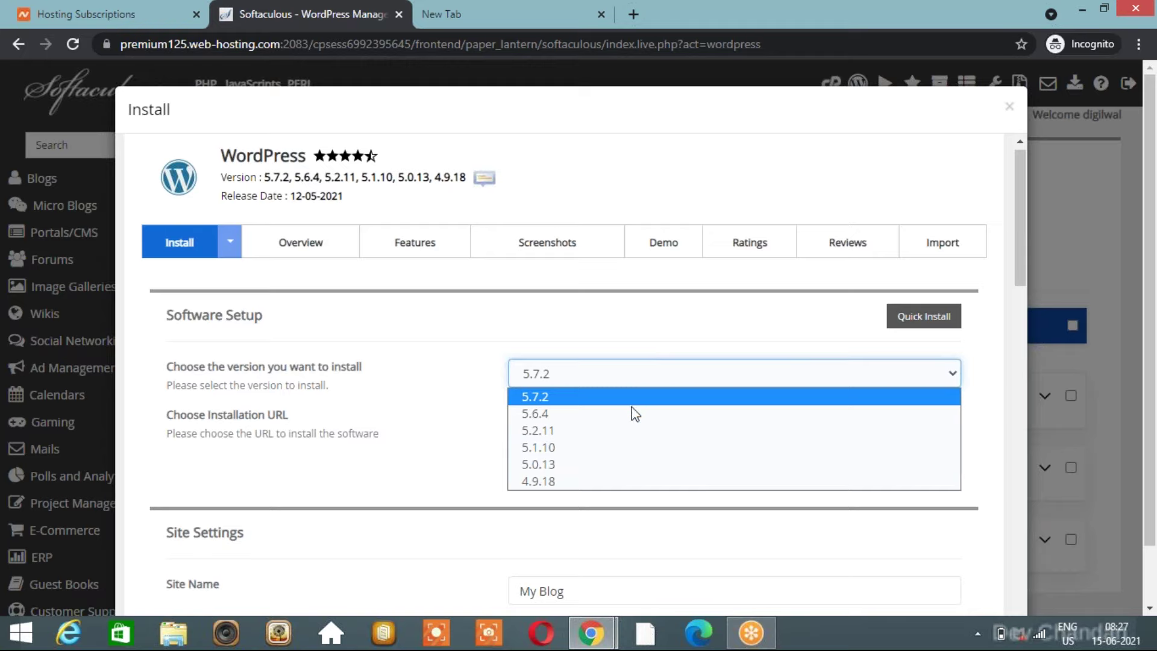
left_click(648, 347)
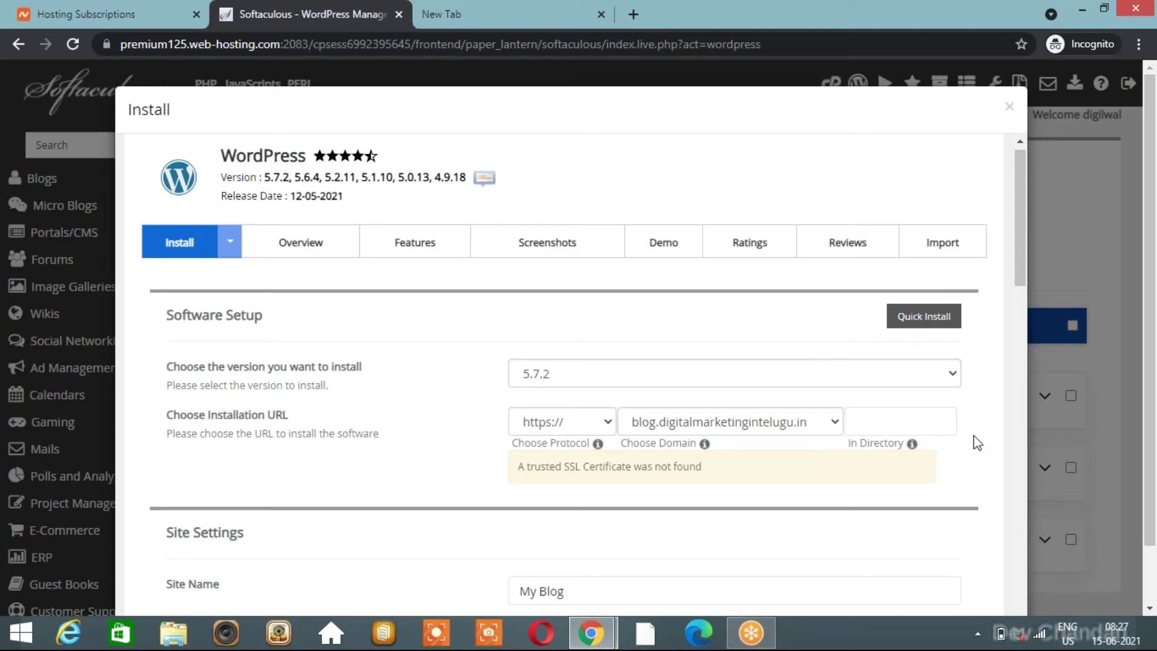
scroll(978, 443, "down", 7)
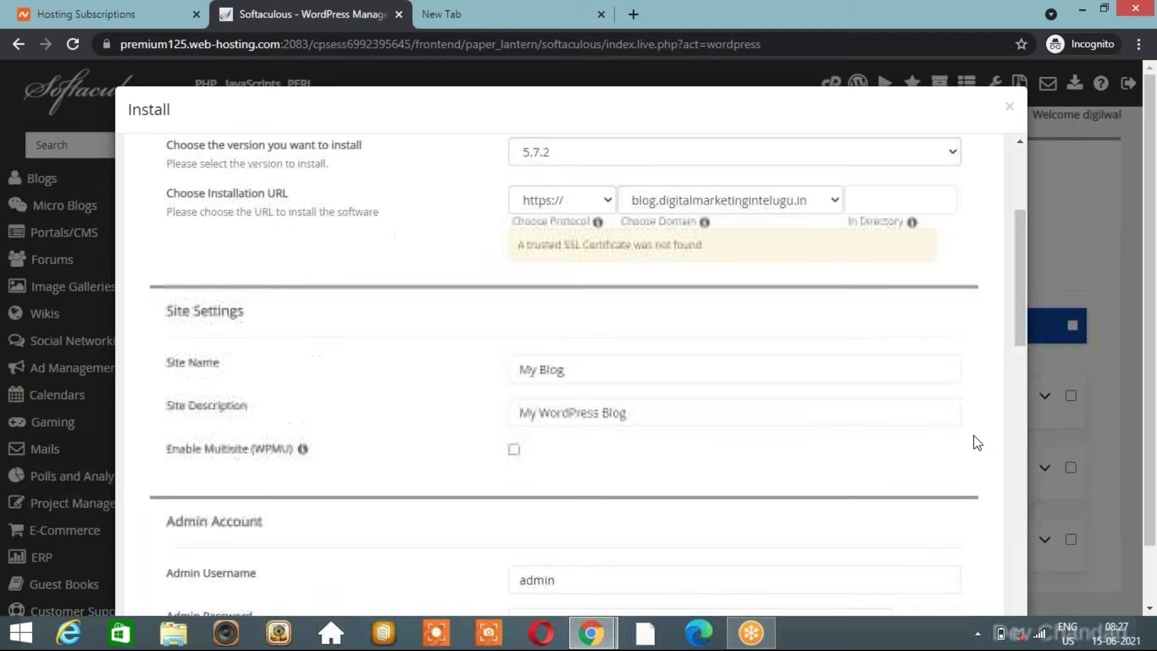
left_click(591, 188)
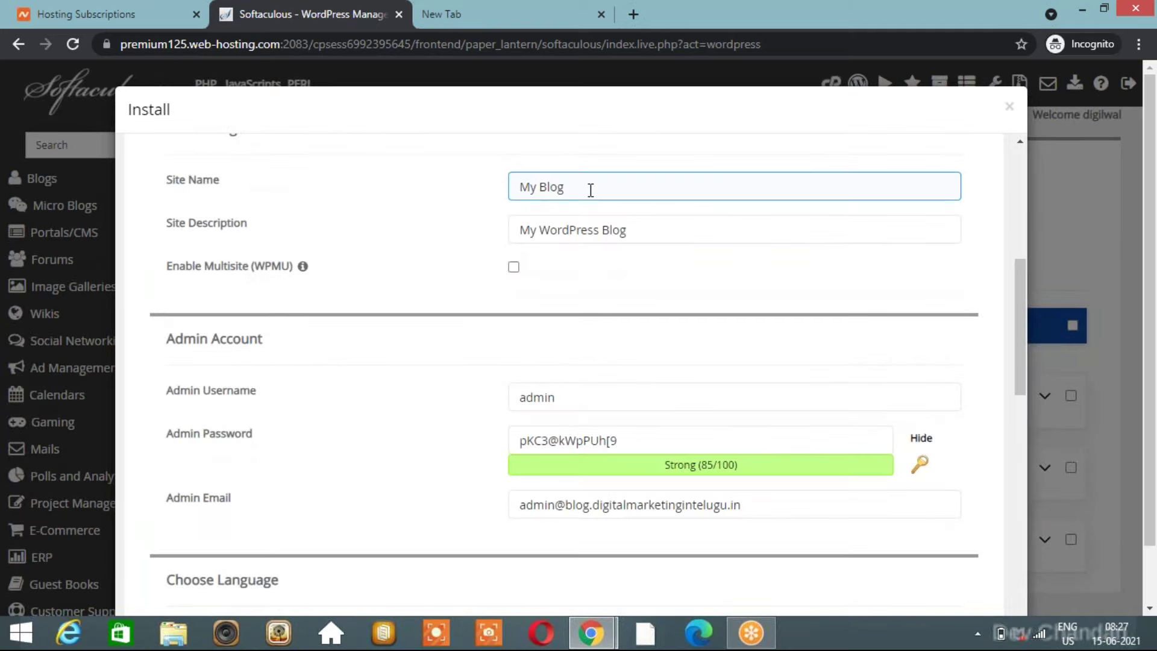
key("ctrl+a")
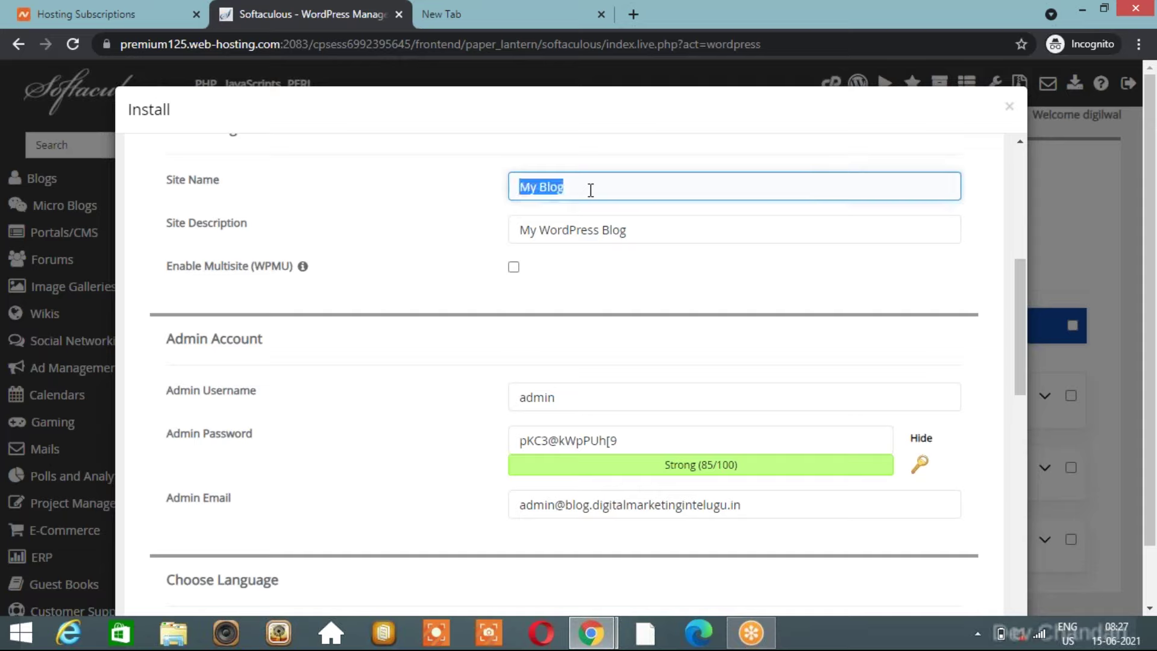
left_click(590, 190)
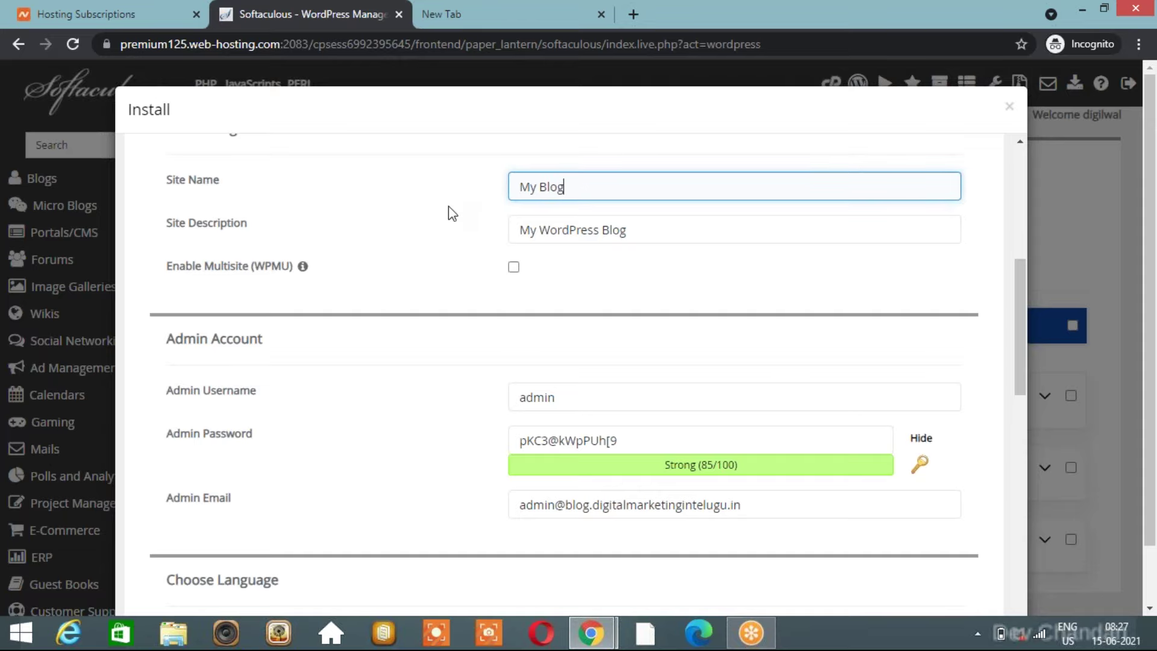
scroll(449, 206, "up", 1)
scroll(448, 206, "up", 6)
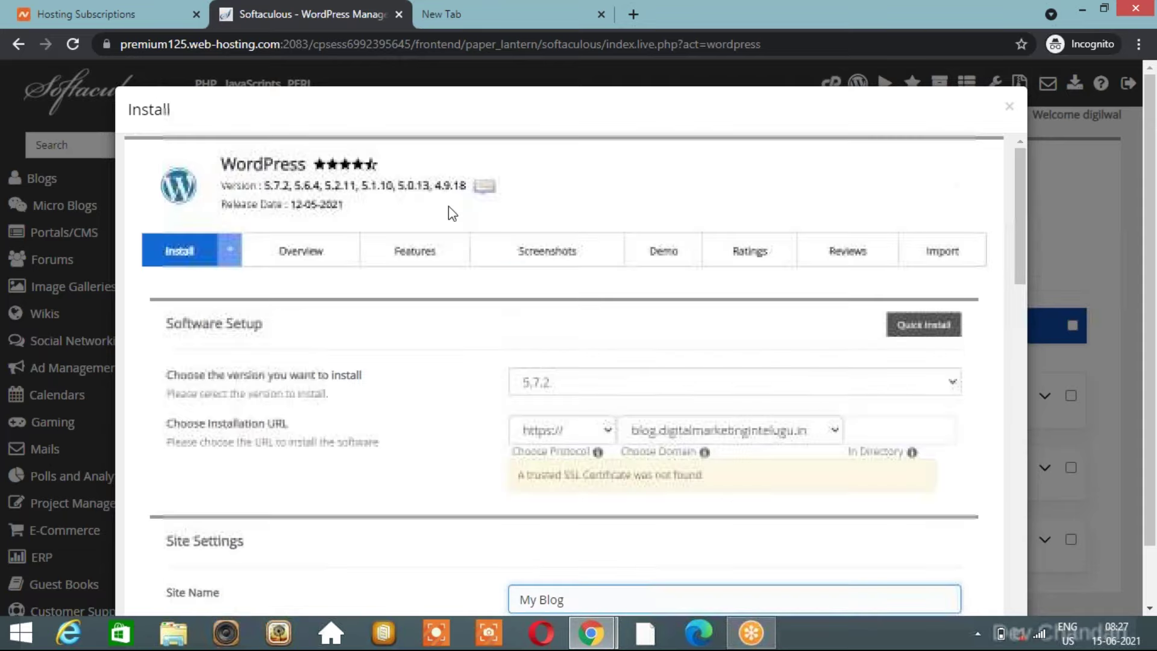
scroll(440, 501, "down", 4)
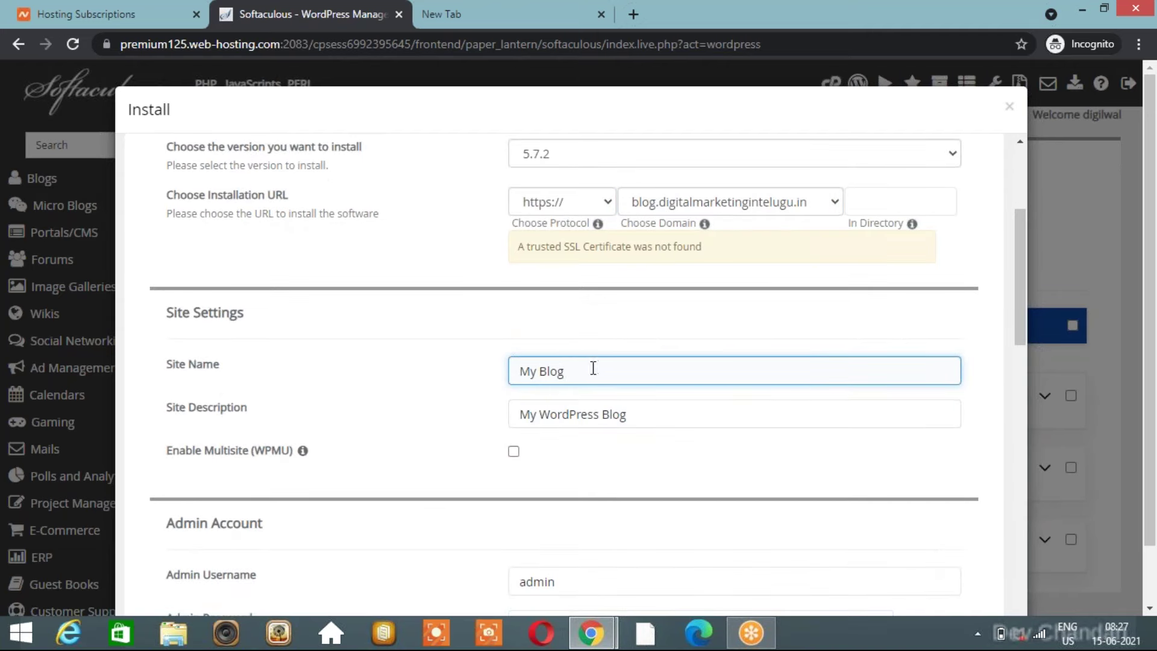
Rename the site to Digital Marketing Blog, leaving the My WordPress Blog description unchanged.
double_click(529, 368)
type("Digital Marketing")
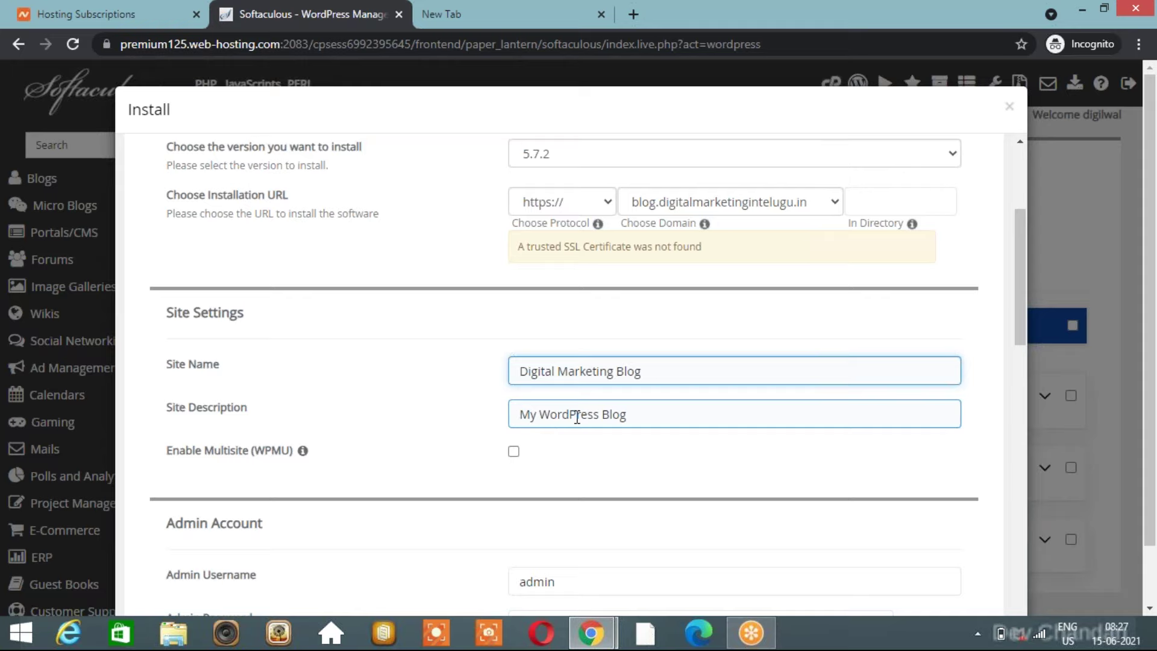
triple_click(576, 416)
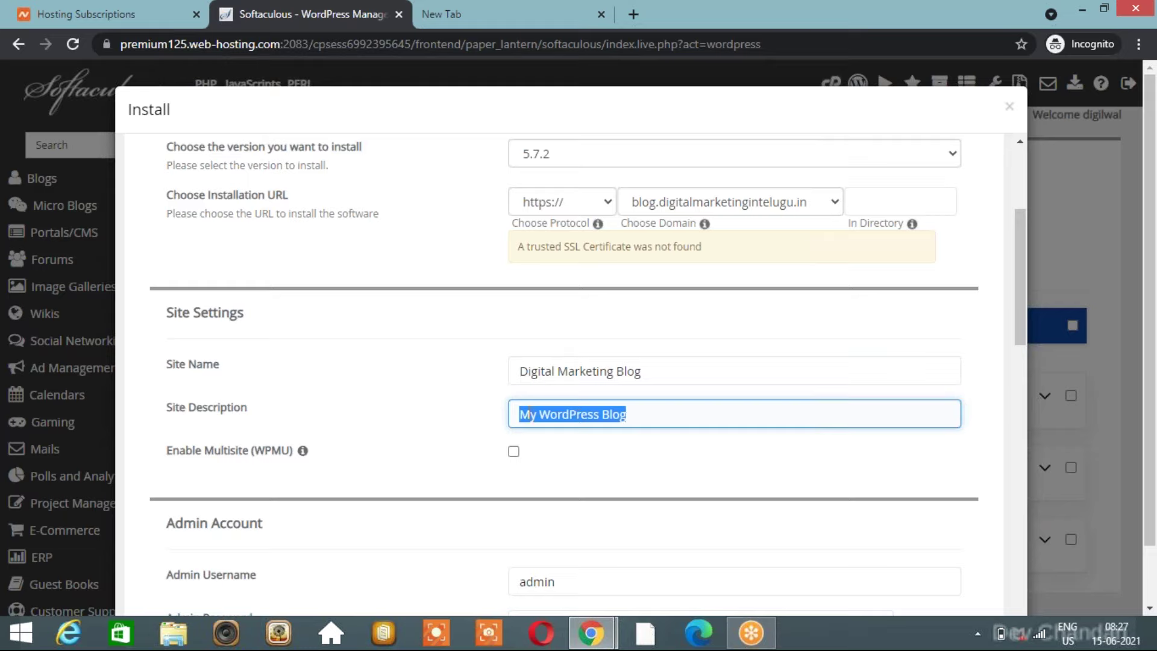
left_click(469, 417)
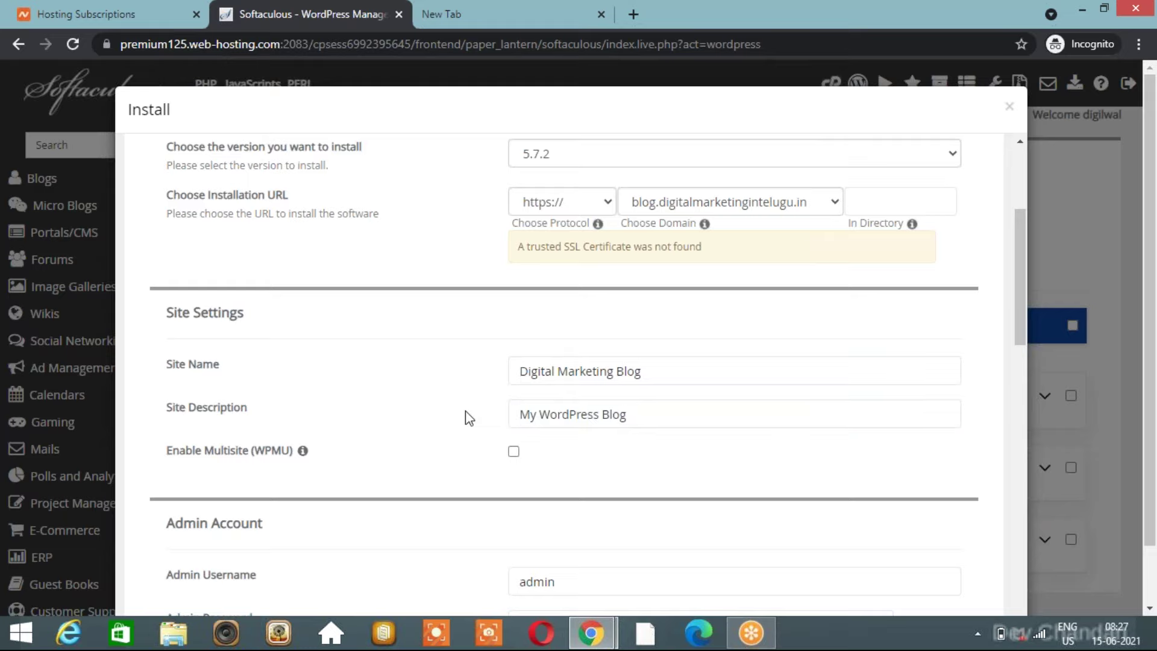
scroll(469, 417, "down", 4)
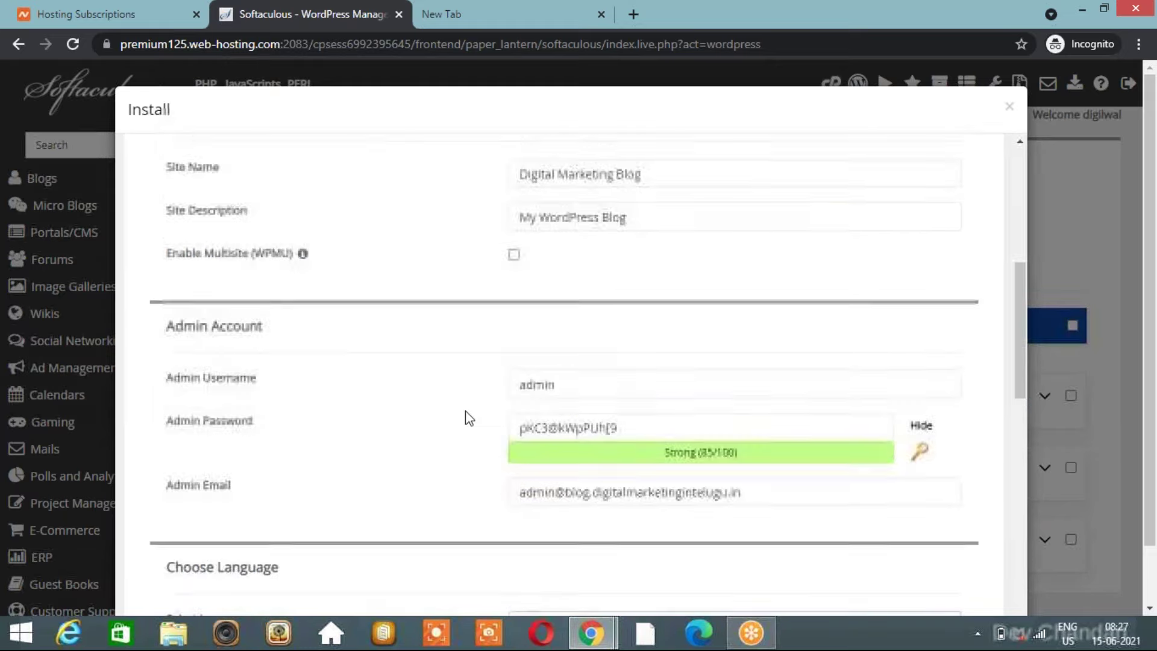
Replace the default 'admin' admin username with a new site-specific username.
triple_click(566, 398)
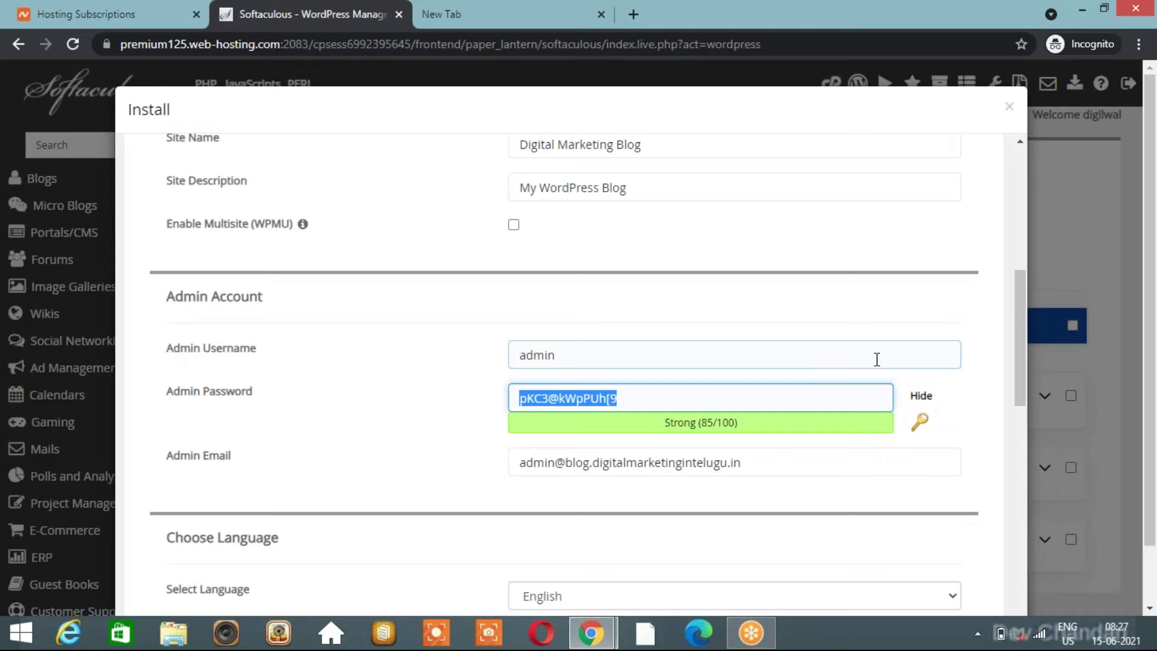
left_click(917, 395)
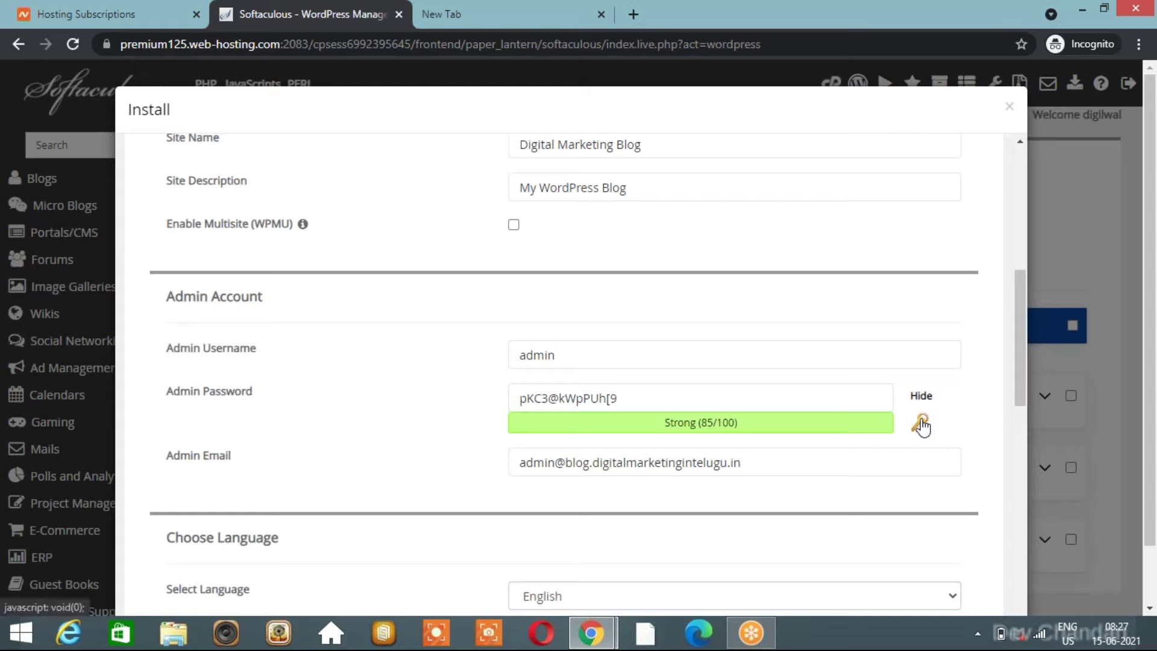
left_click(628, 392)
left_click(573, 356)
double_click(574, 357)
type("Digita")
type("lChan")
key("BackSpace")
key("BackSpace")
key("BackSpace")
key("BackSpace")
type("Marketingbog")
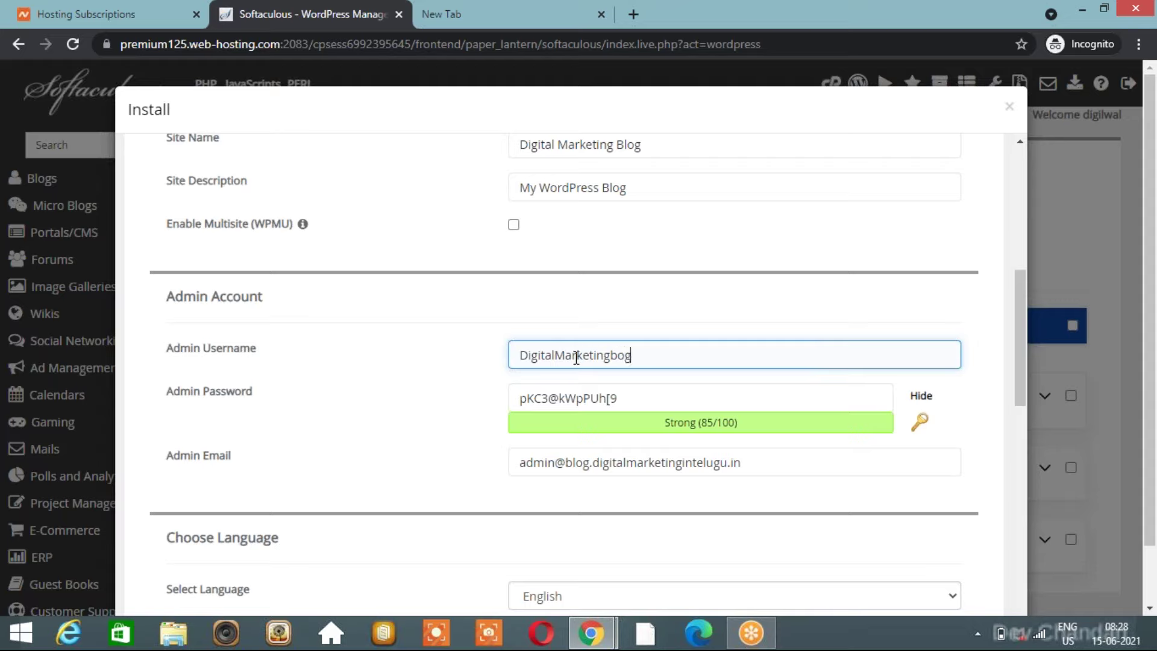
Generate a fresh random admin password rated Strong (85/100).
left_click(919, 421)
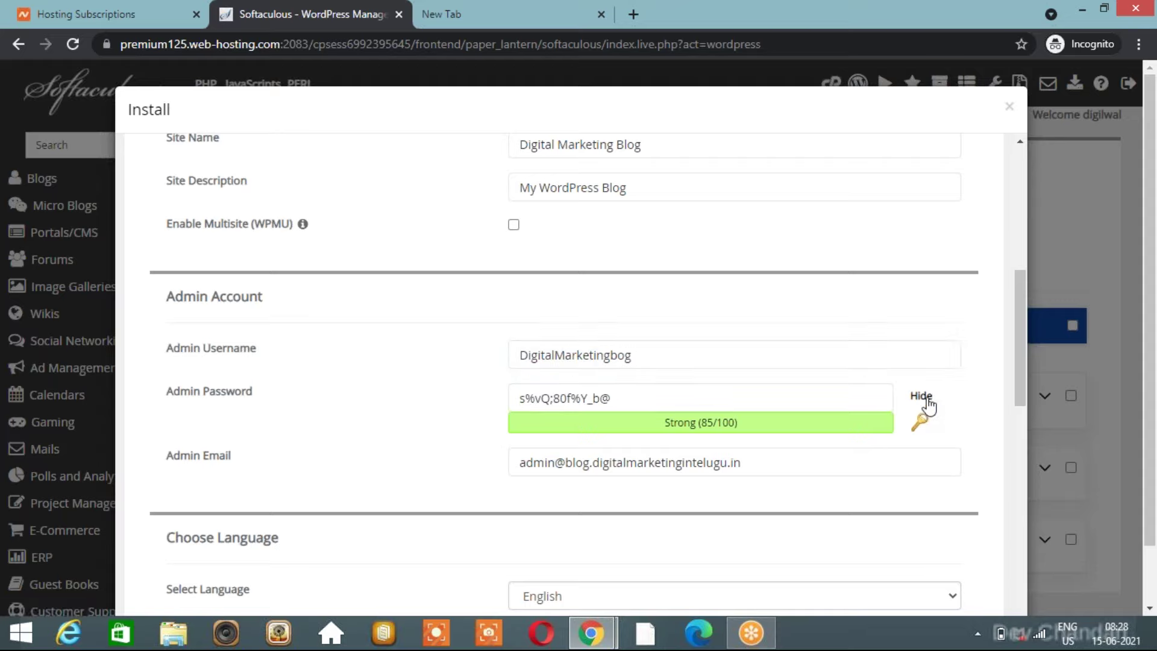
left_click(661, 395)
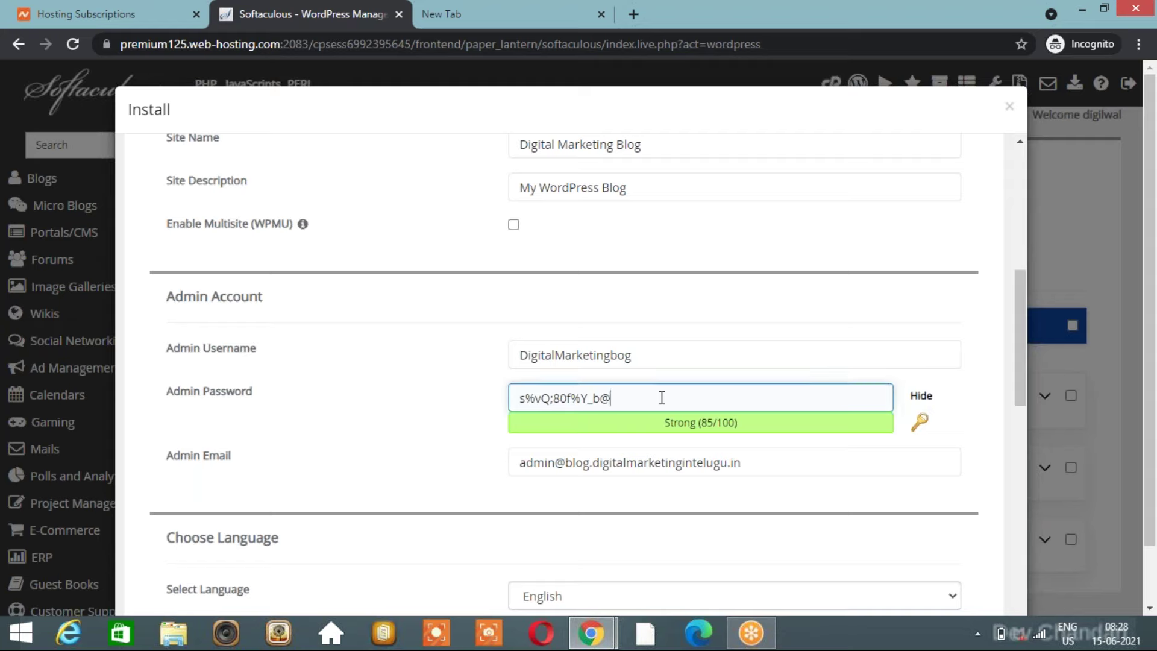
key("ctrl+a")
left_click(468, 409)
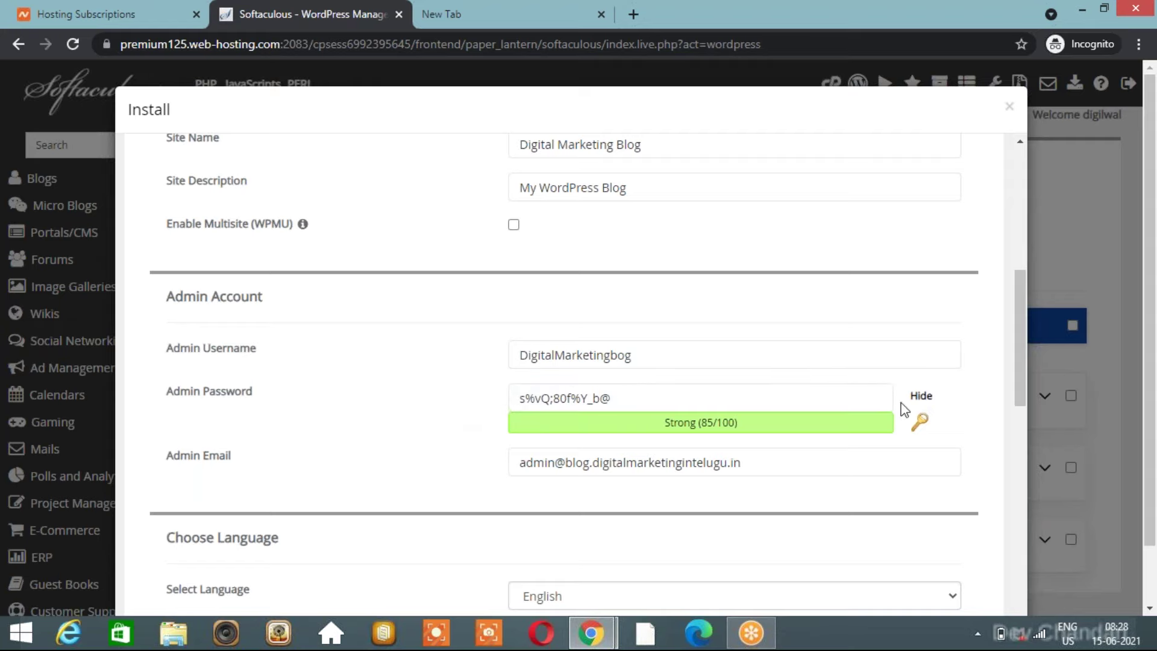
left_click(764, 418)
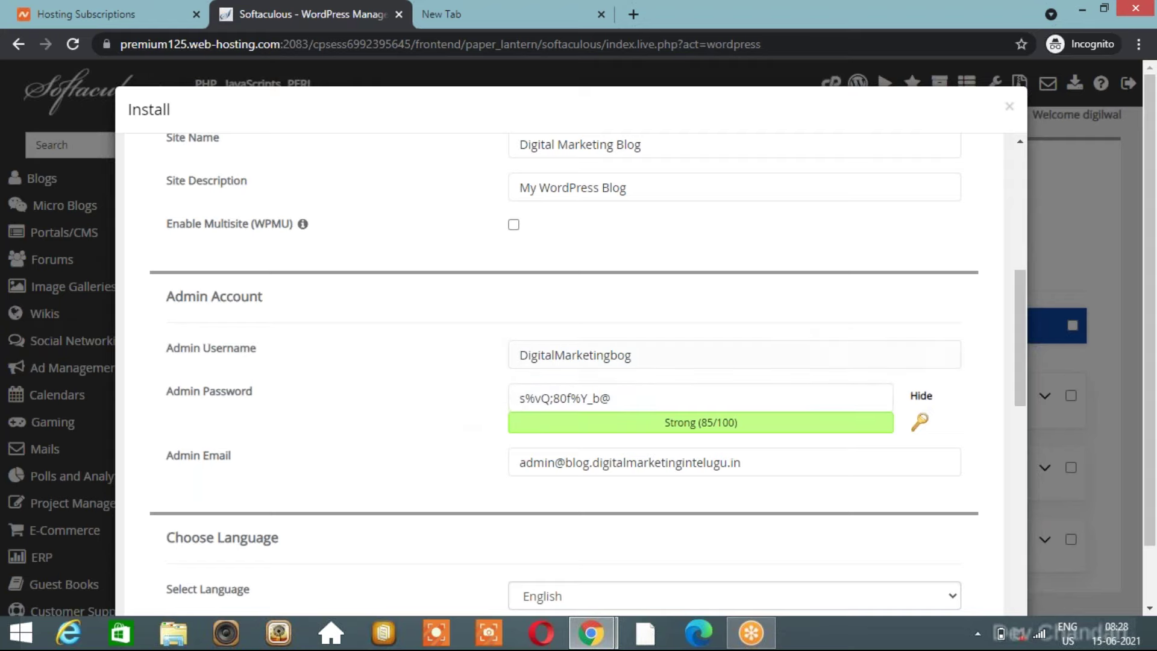
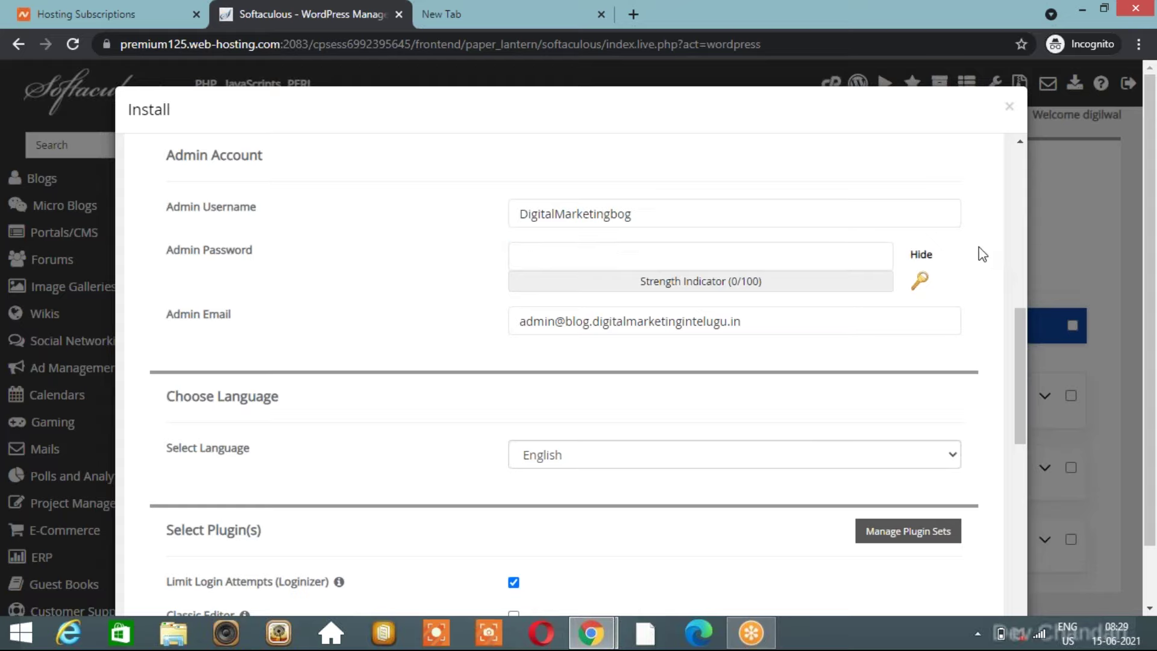
Generate a Strong (85/100) admin password and select the whole generated value.
left_click(794, 259)
left_click(920, 281)
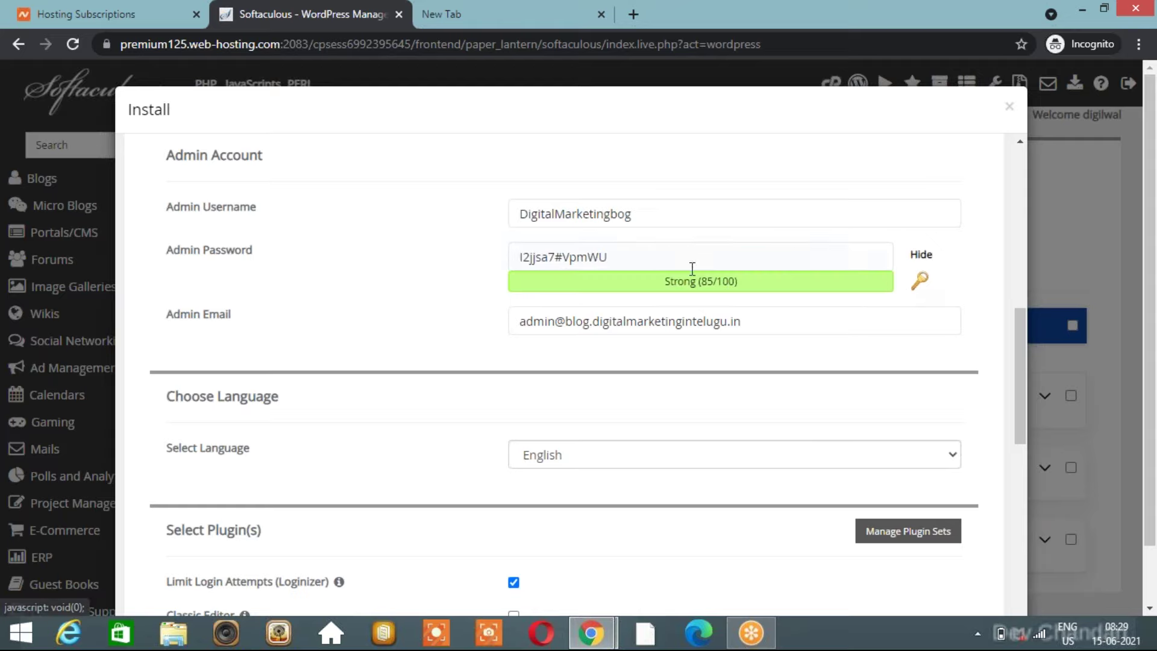
left_click(560, 257)
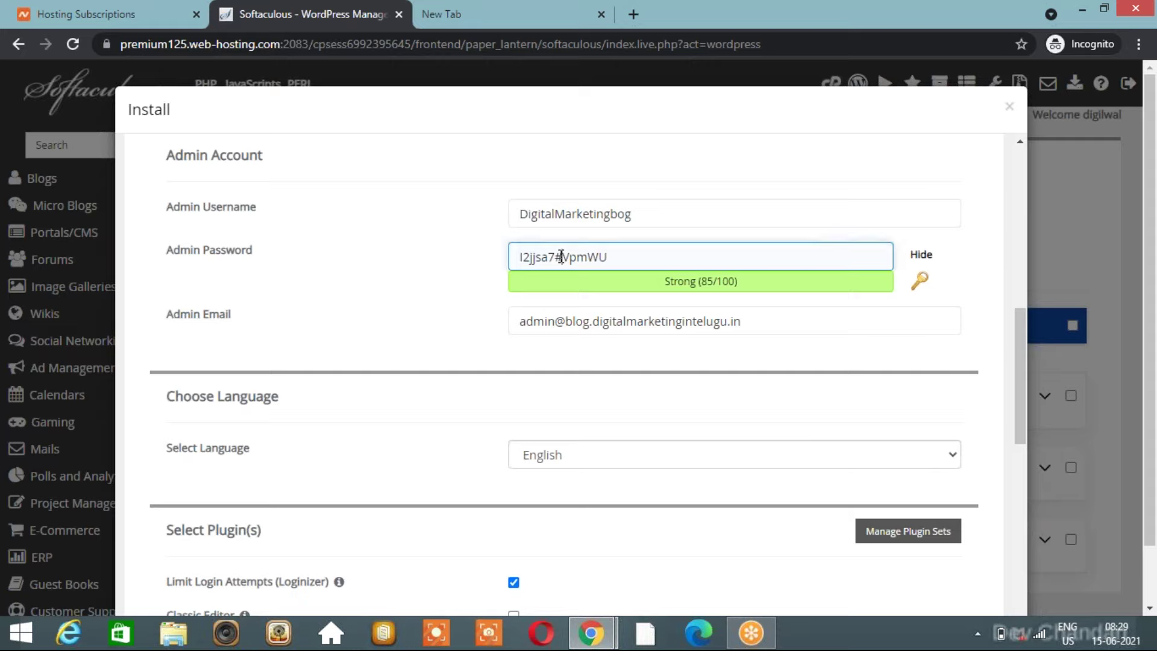
triple_click(561, 257)
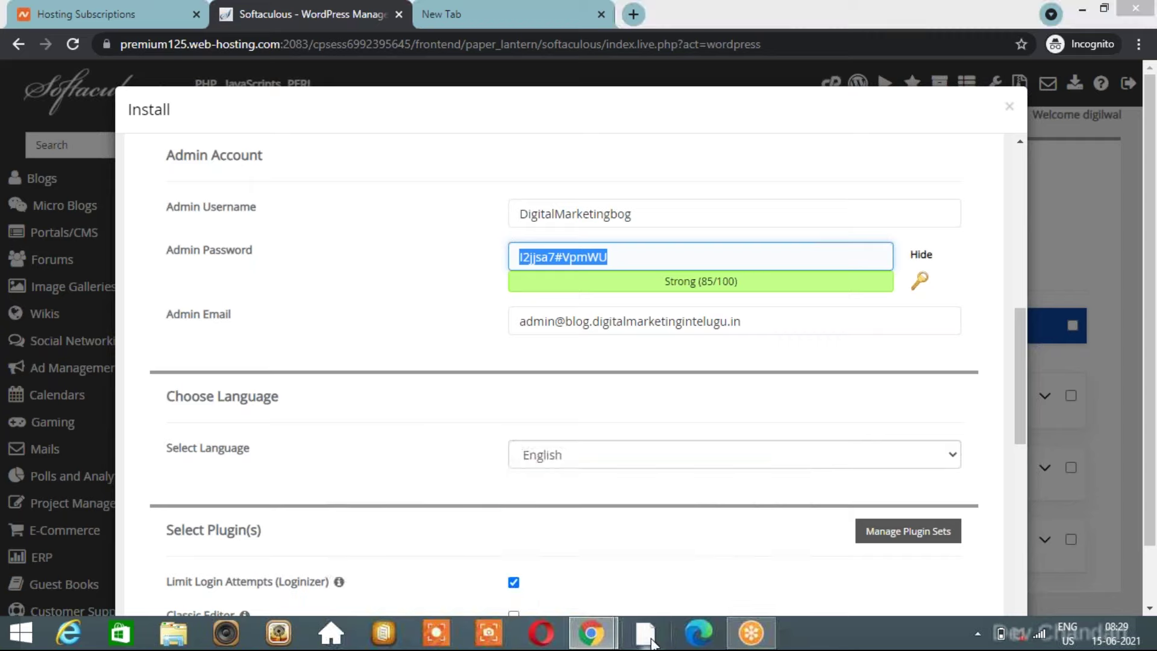
Save the generated password in Notepad, close the stray Opera window, and return to the installer.
left_click(647, 634)
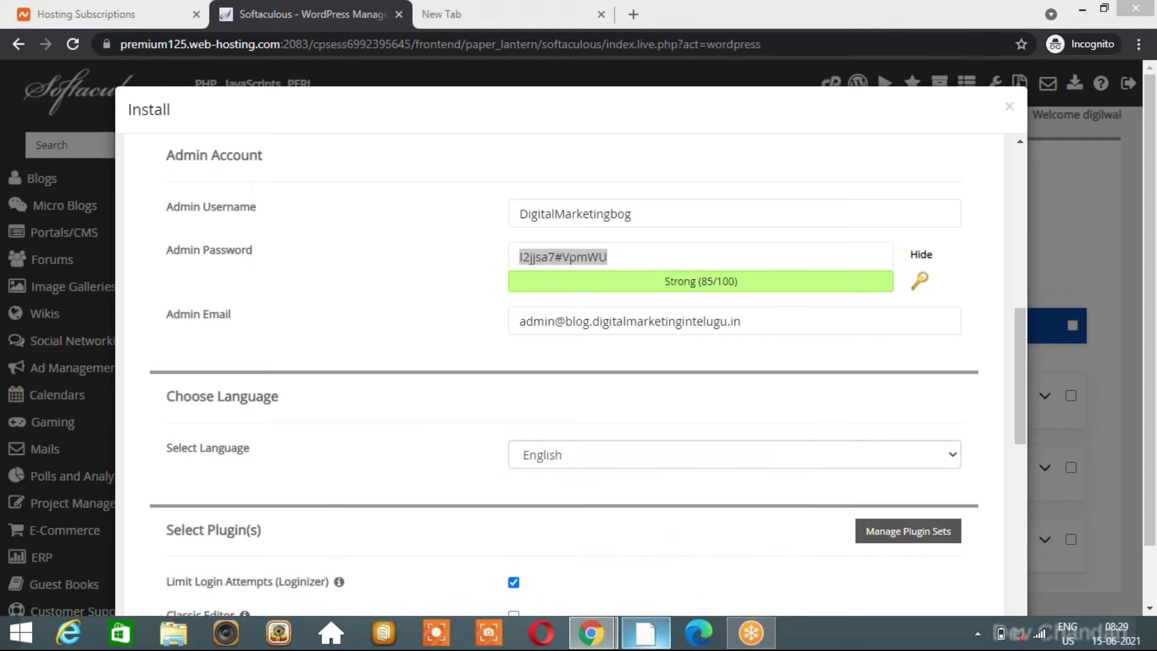
left_click(646, 634)
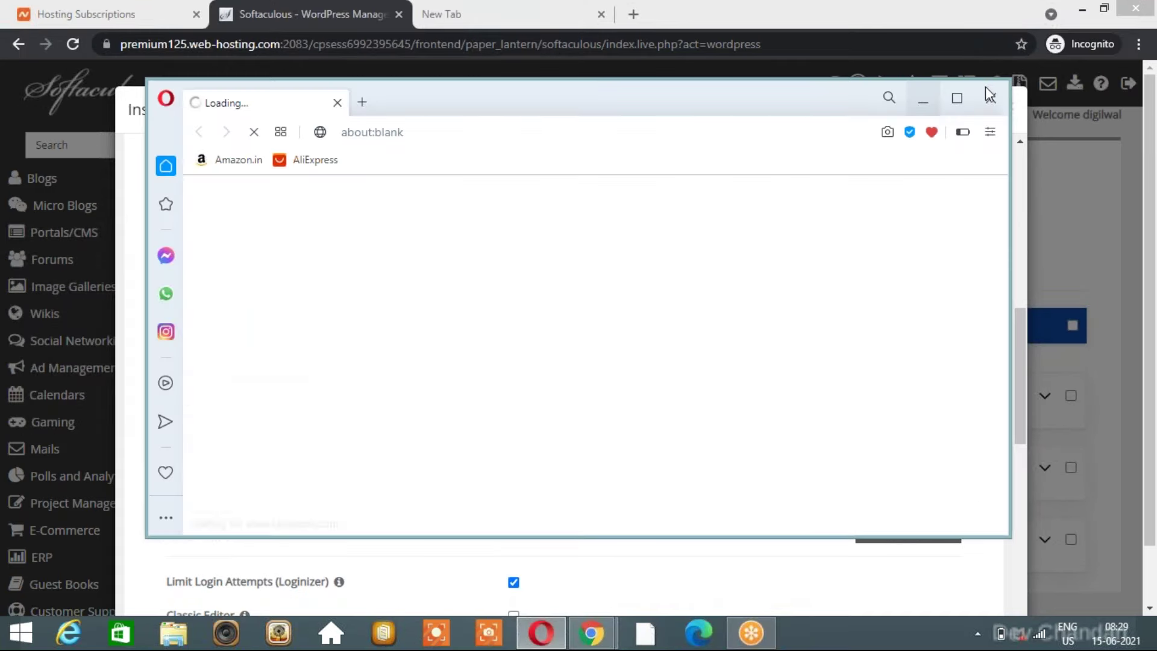
left_click(992, 98)
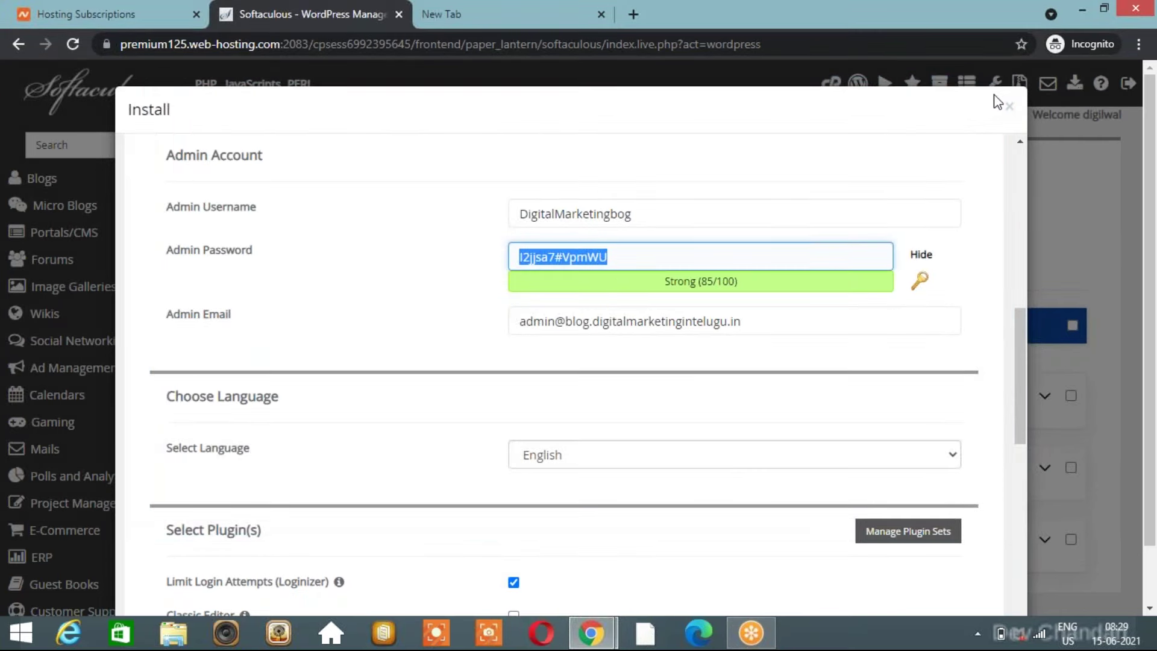
key("ctrl+Tab")
left_click(633, 14)
key("ctrl+shift+Tab")
key("ctrl+shift+Tab")
Clear the existing address from the Admin Email field.
left_click(425, 319)
scroll(424, 319, "down", 1)
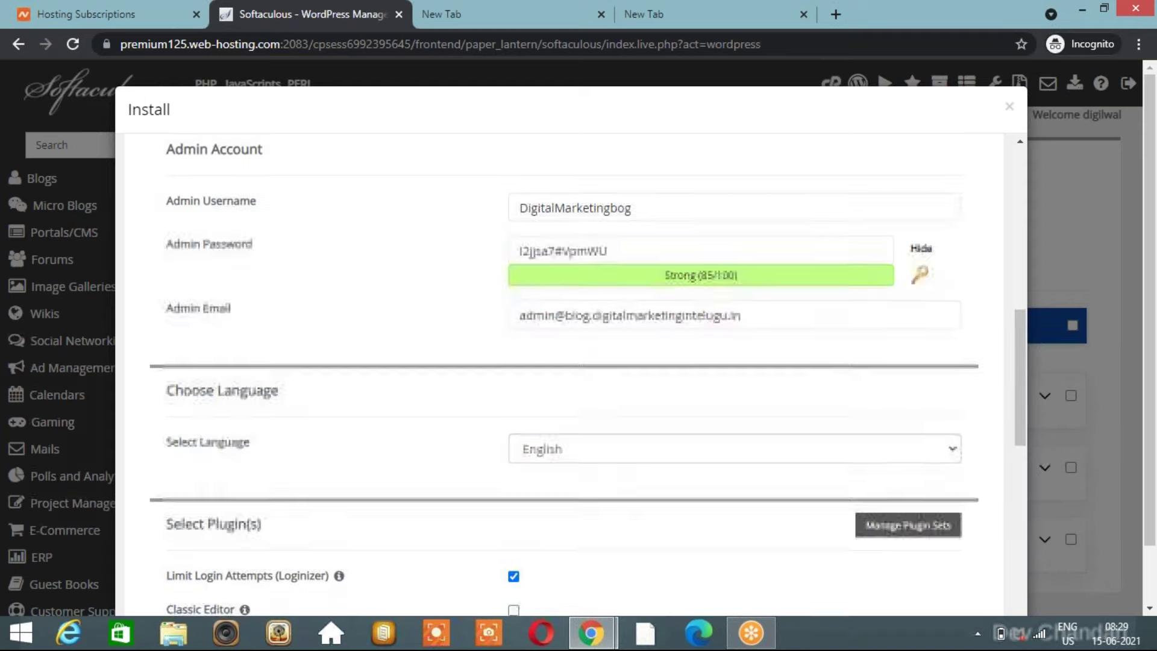
left_click(601, 321)
key("ctrl+a")
key("BackSpace")
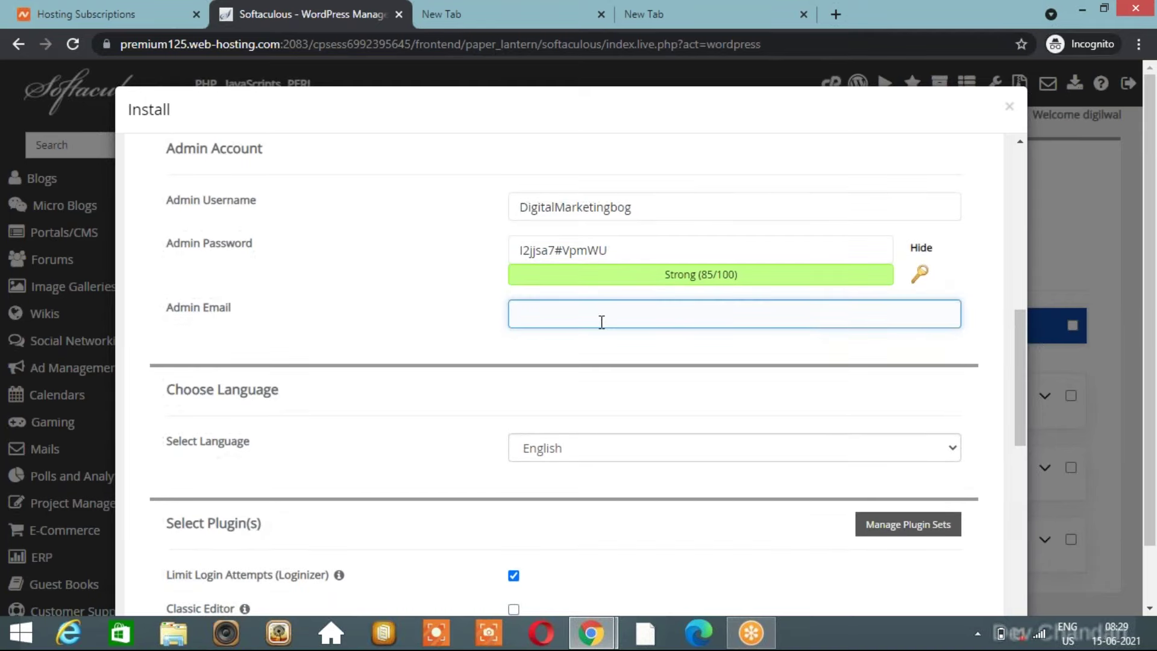
Enter the new administrator Gmail address in the empty Admin Email field.
left_click(470, 306)
left_click(547, 313)
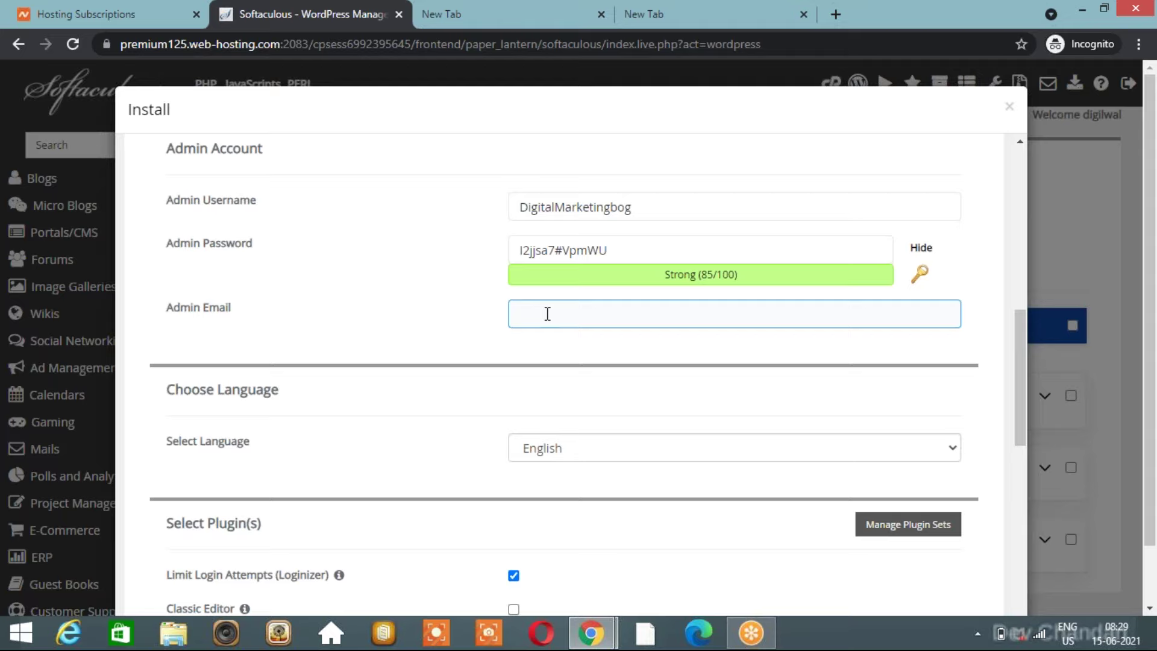
left_click(480, 311)
left_click(540, 314)
left_click(590, 263)
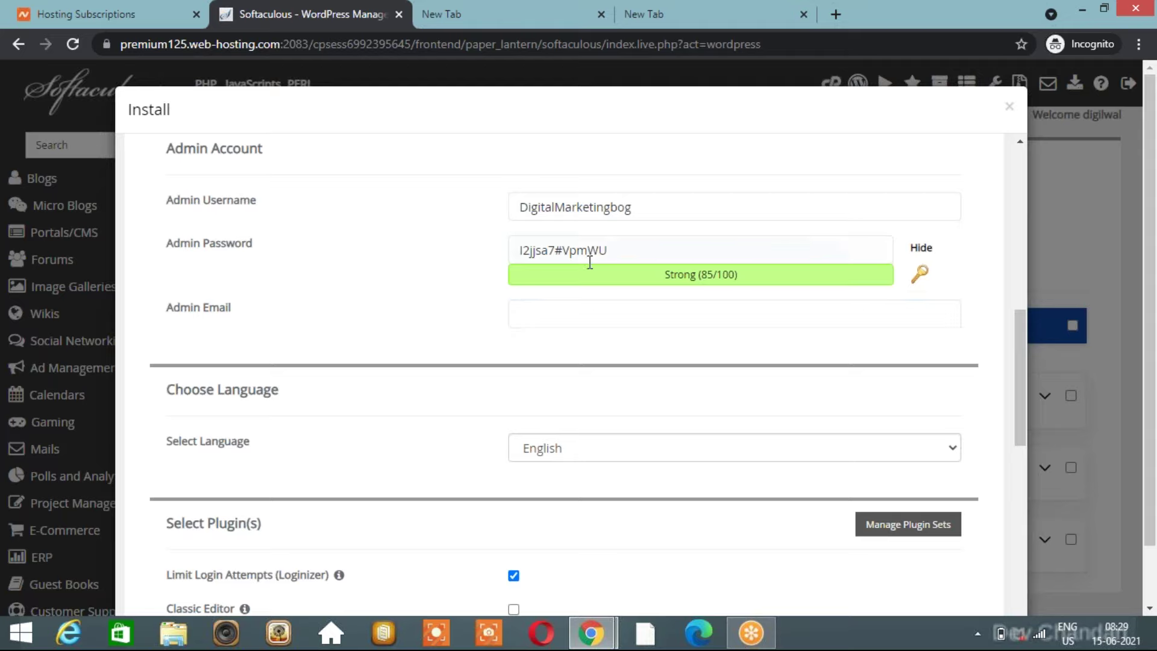
left_click(551, 249)
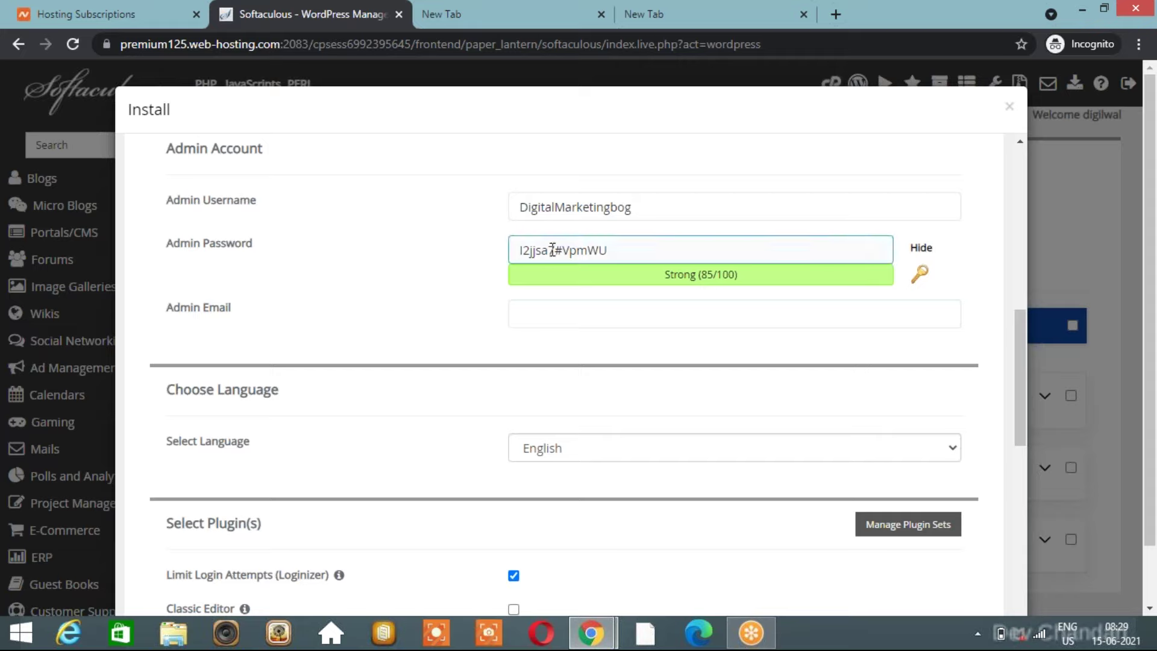
left_click(550, 105)
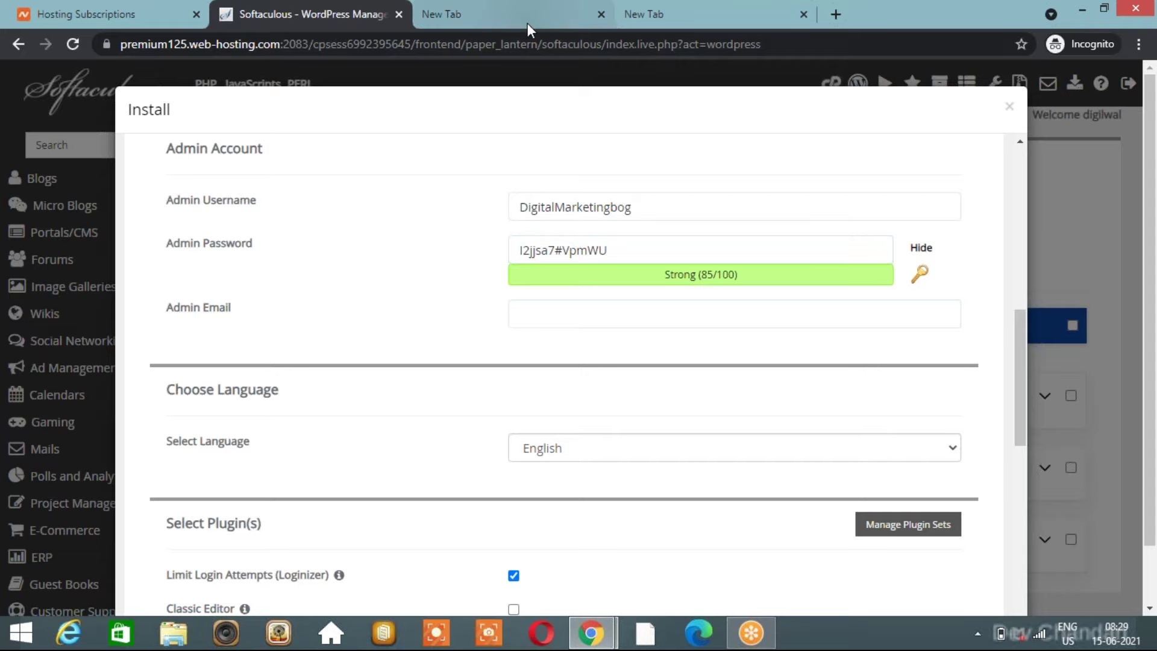
left_click(561, 310)
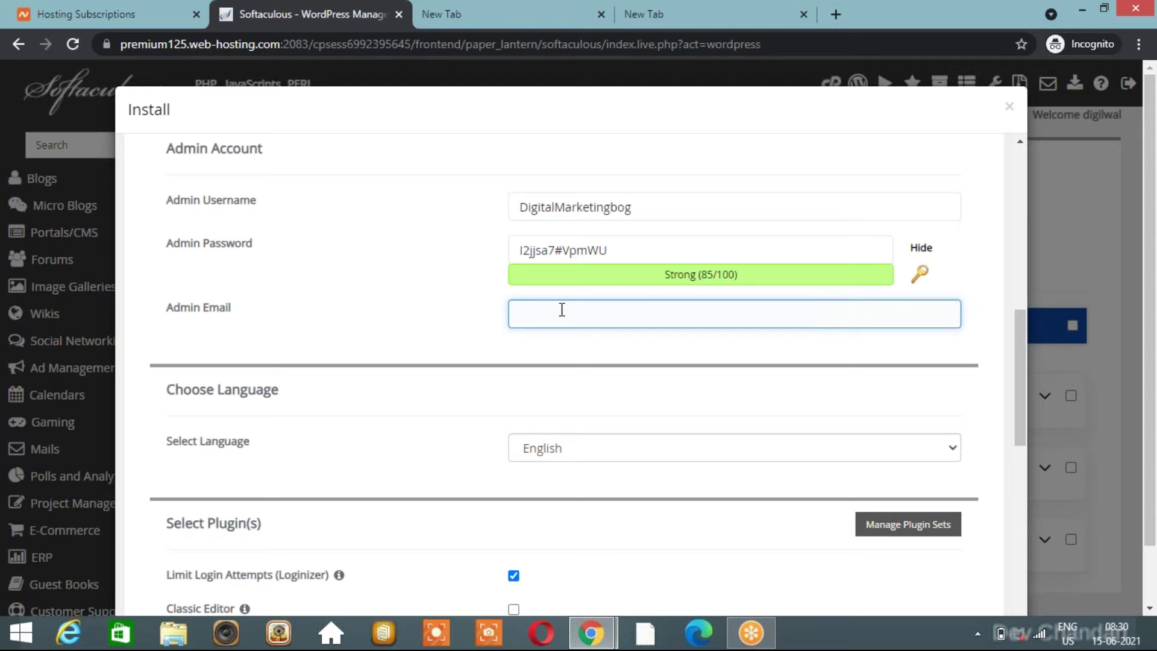
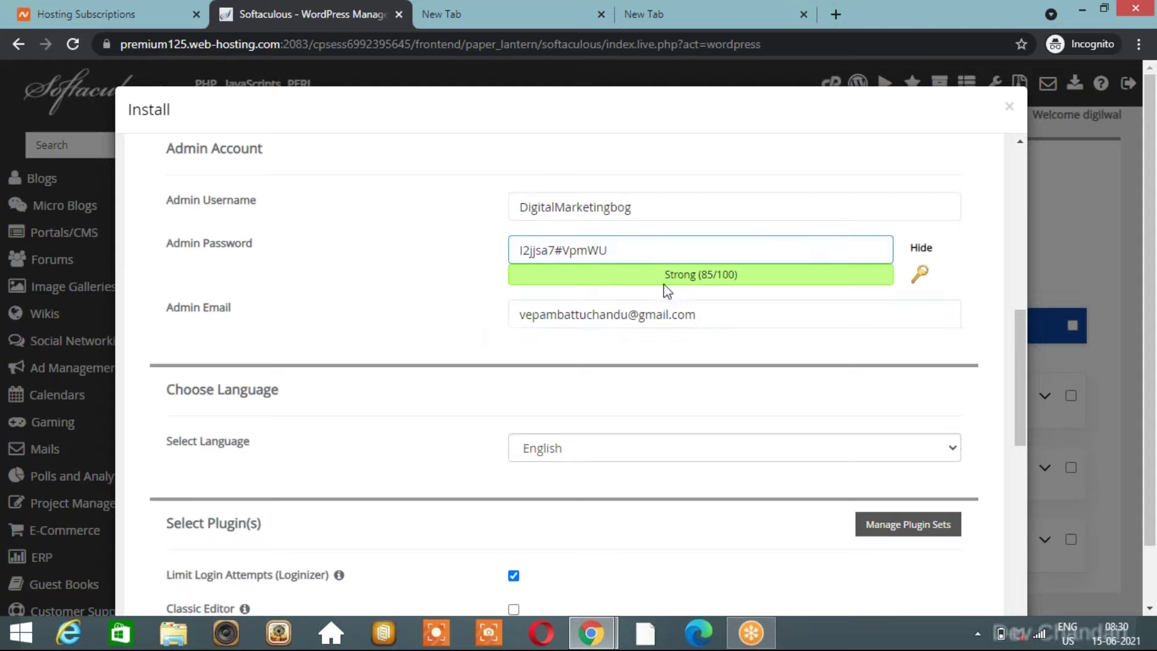
scroll(667, 309, "up", 8)
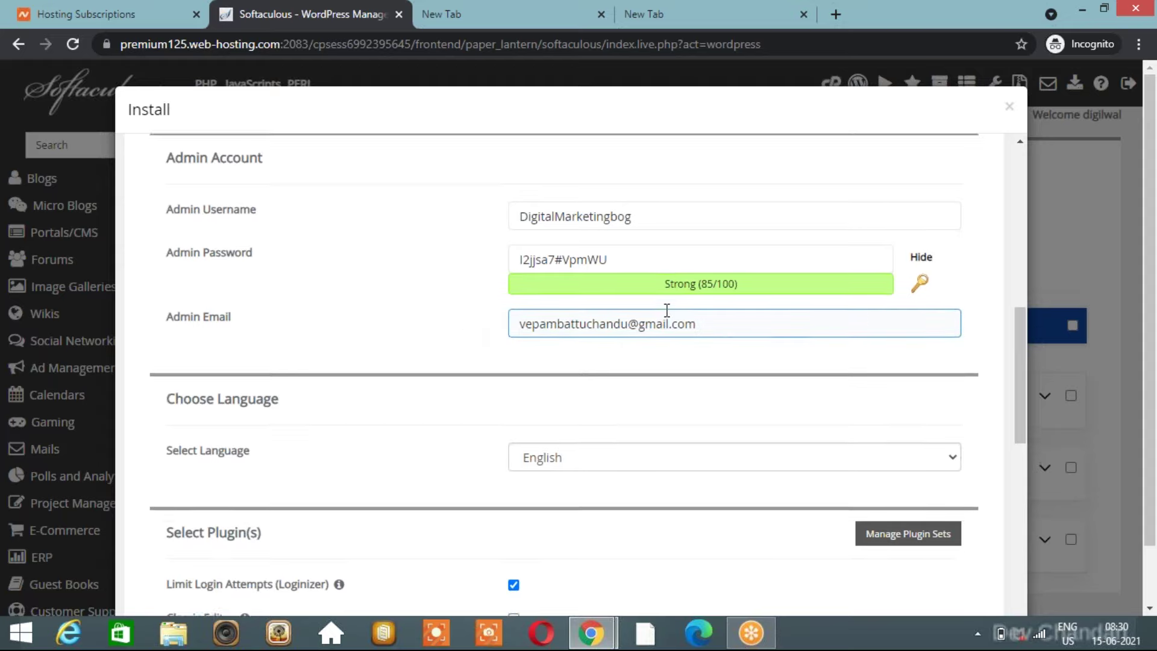
Scroll the install form past language and plugin options to the Twenty Twenty-One theme cards and Install button.
scroll(667, 310, "up", 2)
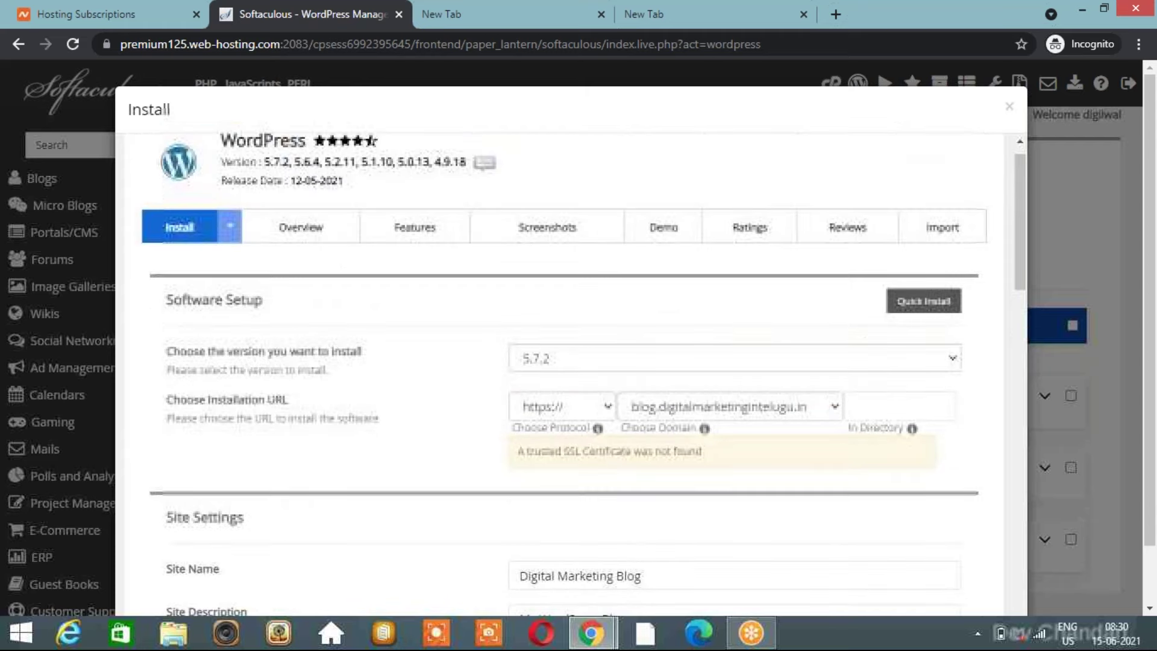
left_click(896, 404)
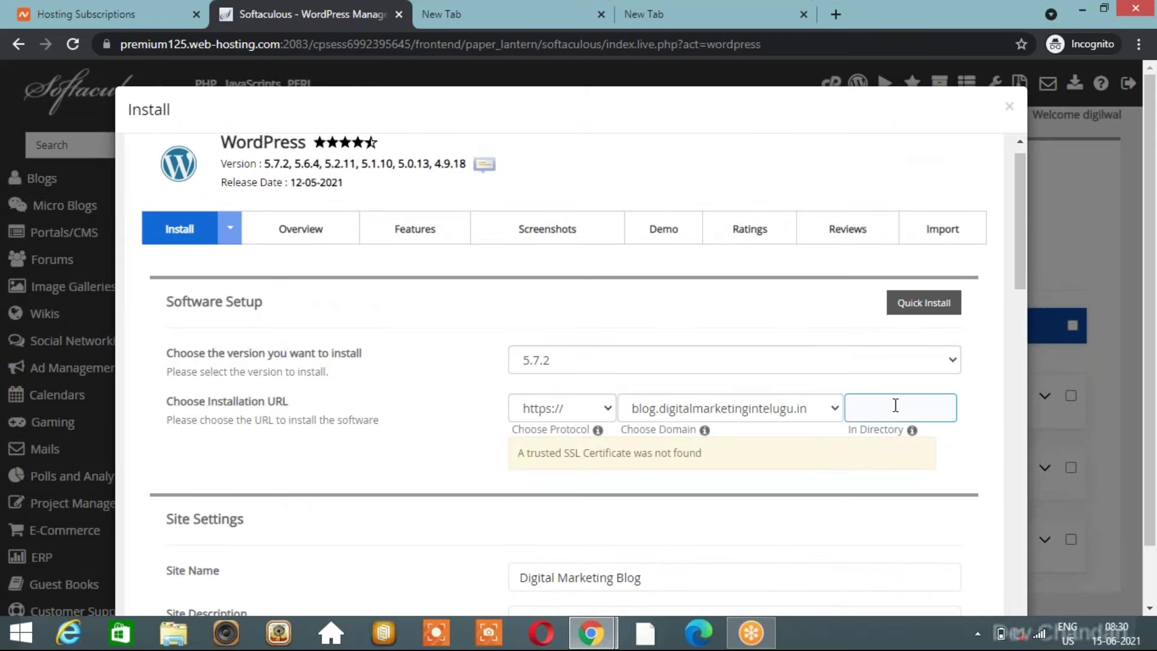
scroll(896, 405, "down", 3)
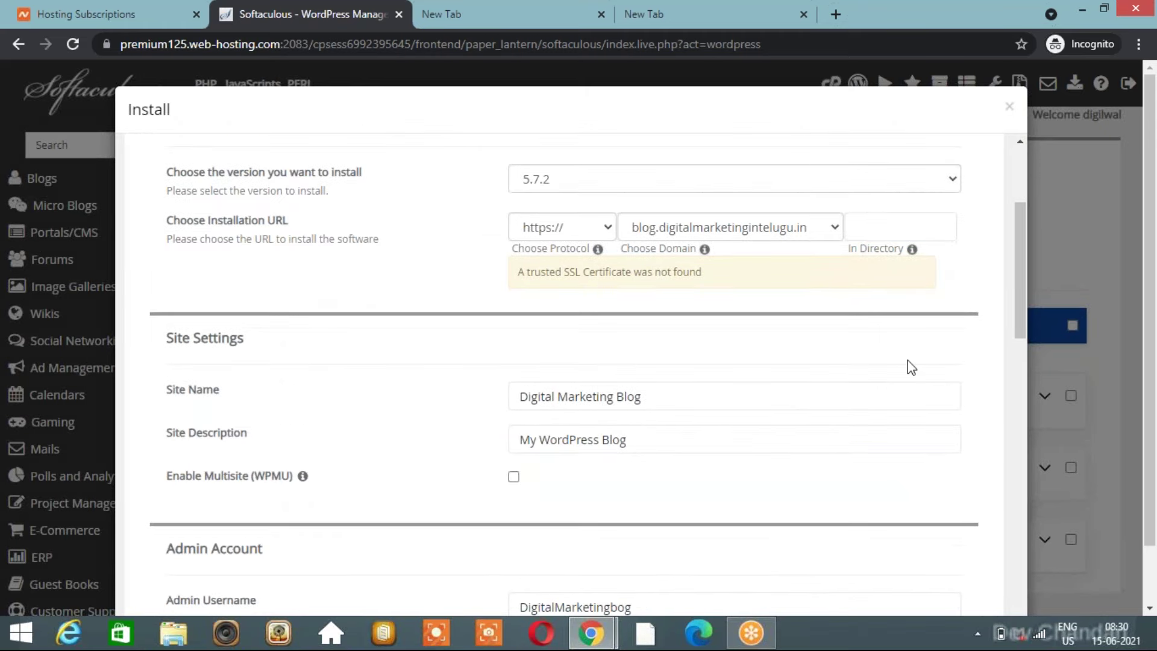
scroll(907, 360, "down", 2)
scroll(908, 360, "down", 5)
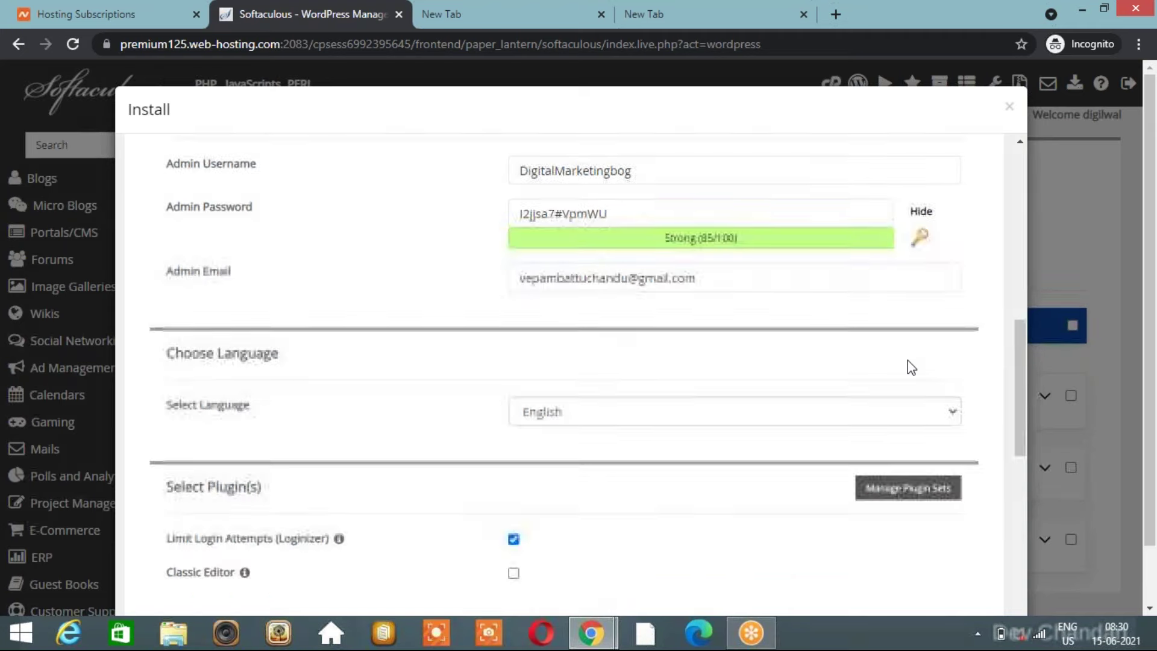
scroll(989, 253, "down", 1)
scroll(988, 256, "up", 8)
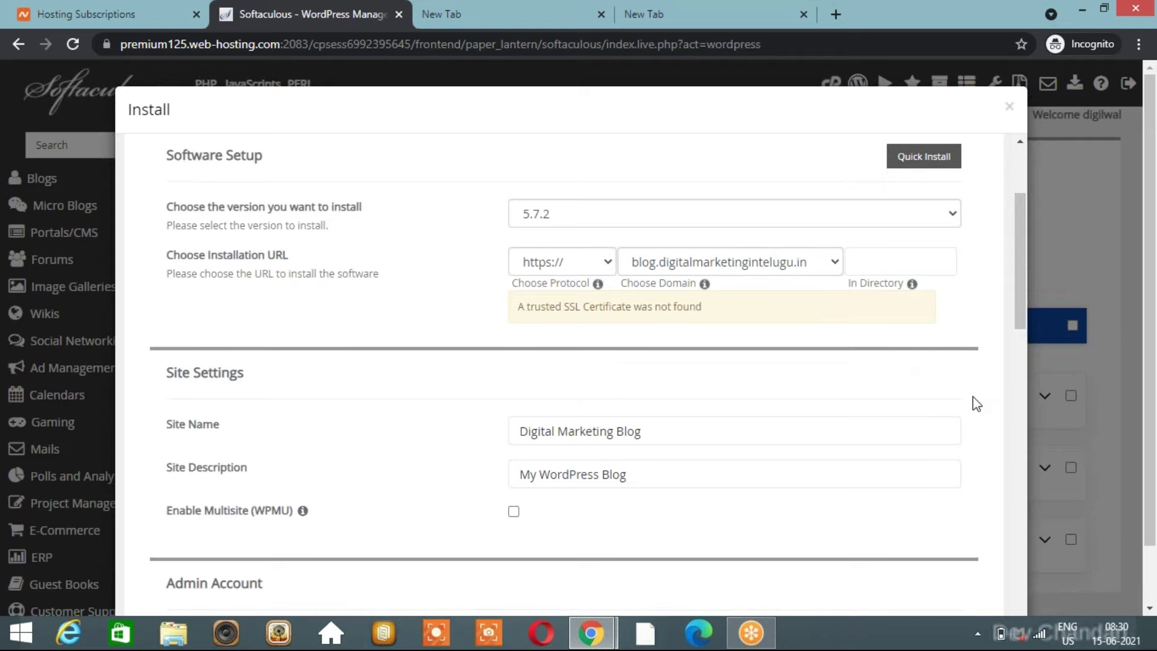
scroll(976, 404, "down", 8)
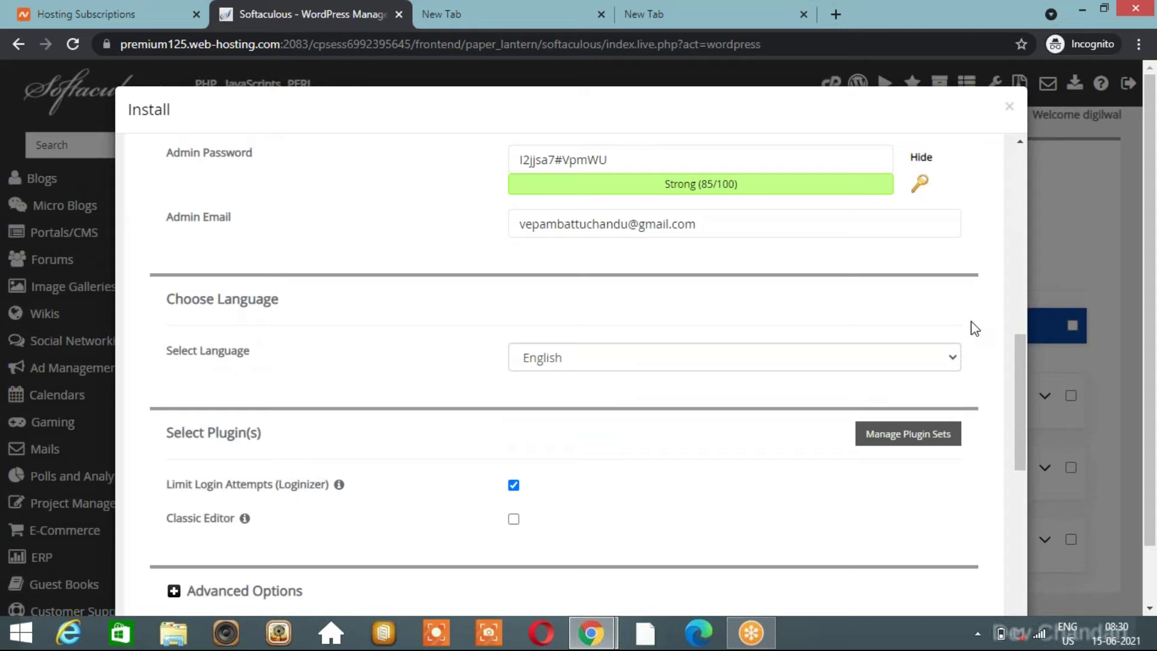
scroll(974, 328, "down", 1)
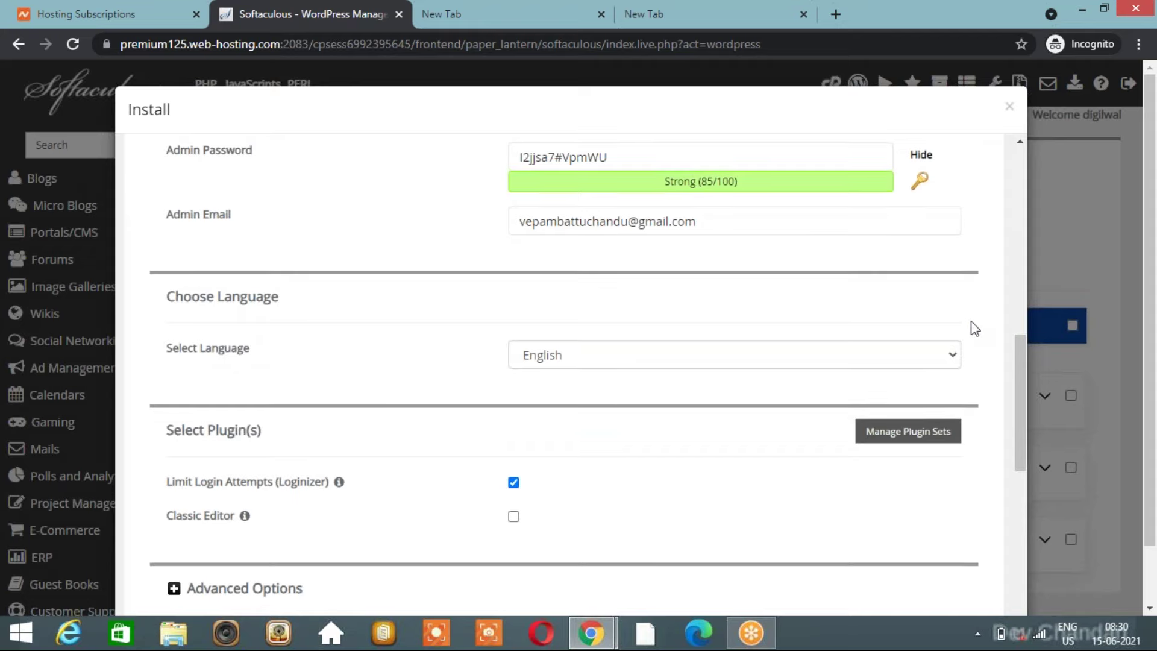
scroll(975, 329, "down", 1)
scroll(974, 328, "down", 10)
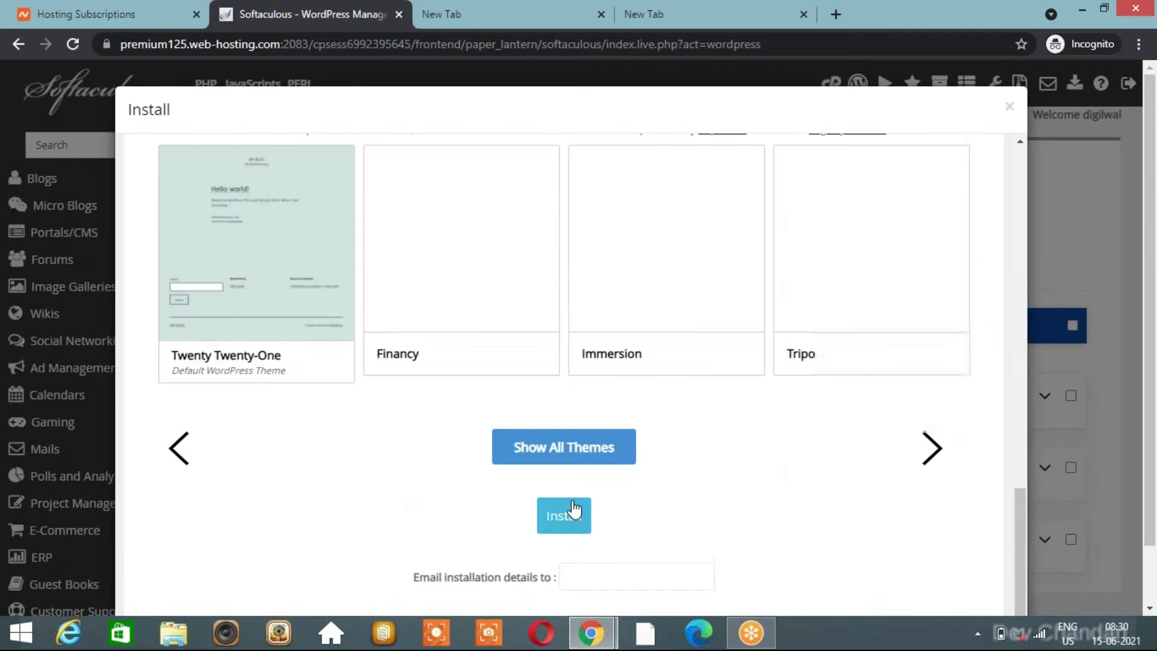
Install WordPress at blog.digitalmarketingintelugu.in and get the success message with the wp-admin URL.
left_click(563, 521)
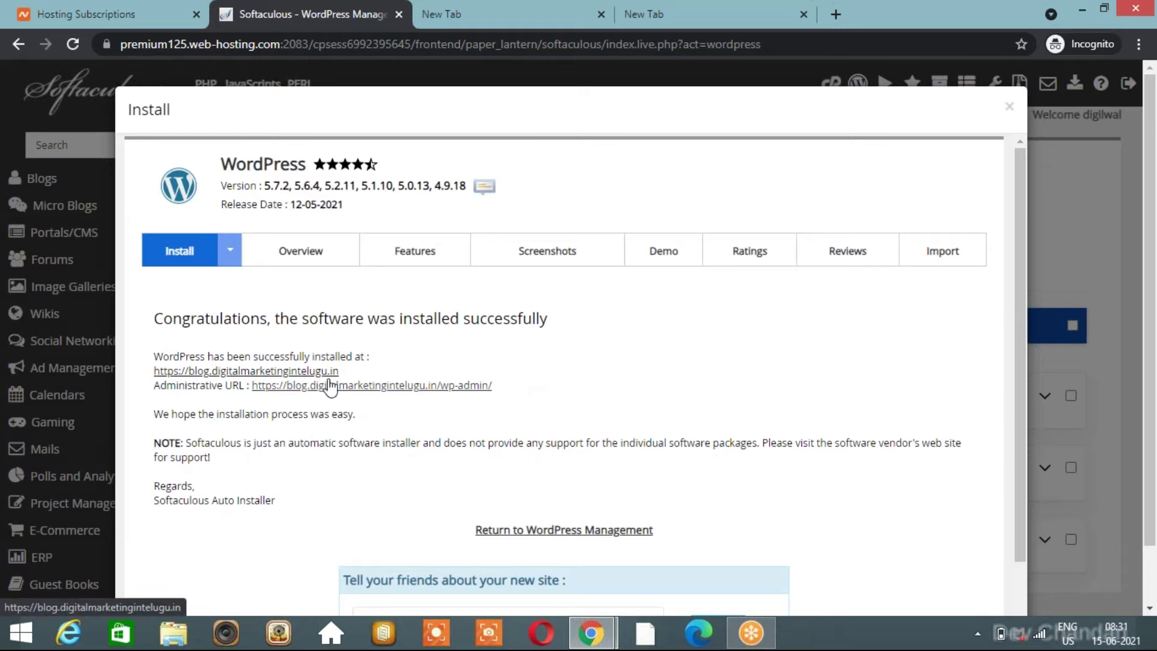
Open the Administrative (wp-admin) URL in a new tab.
right_click(341, 385)
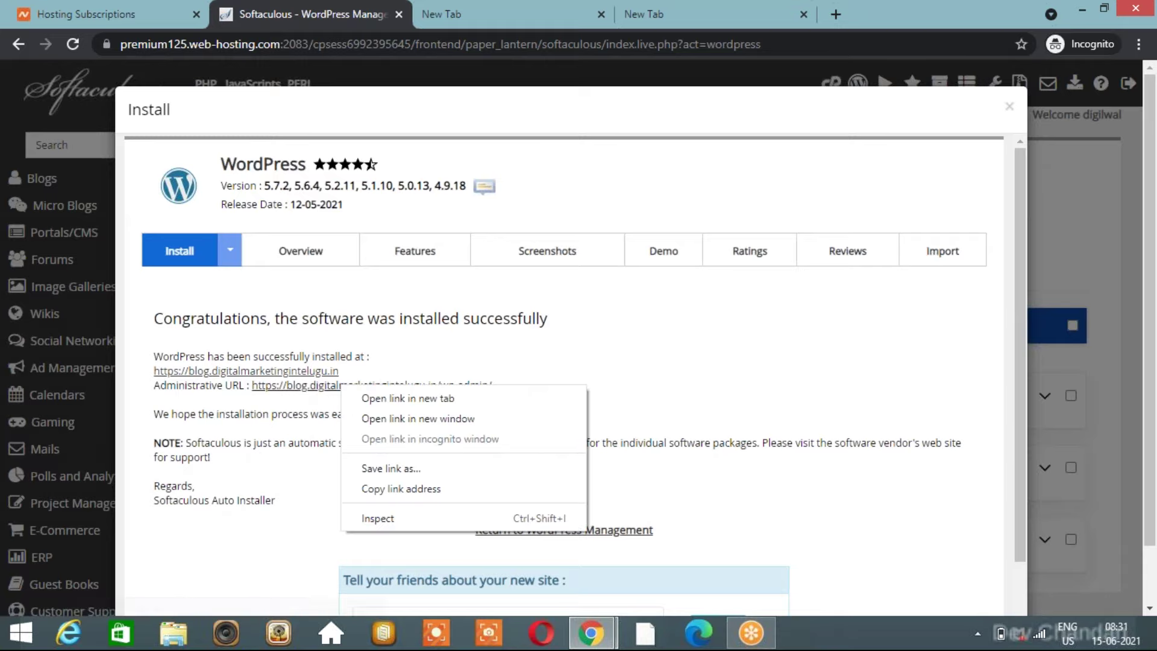
left_click(361, 398)
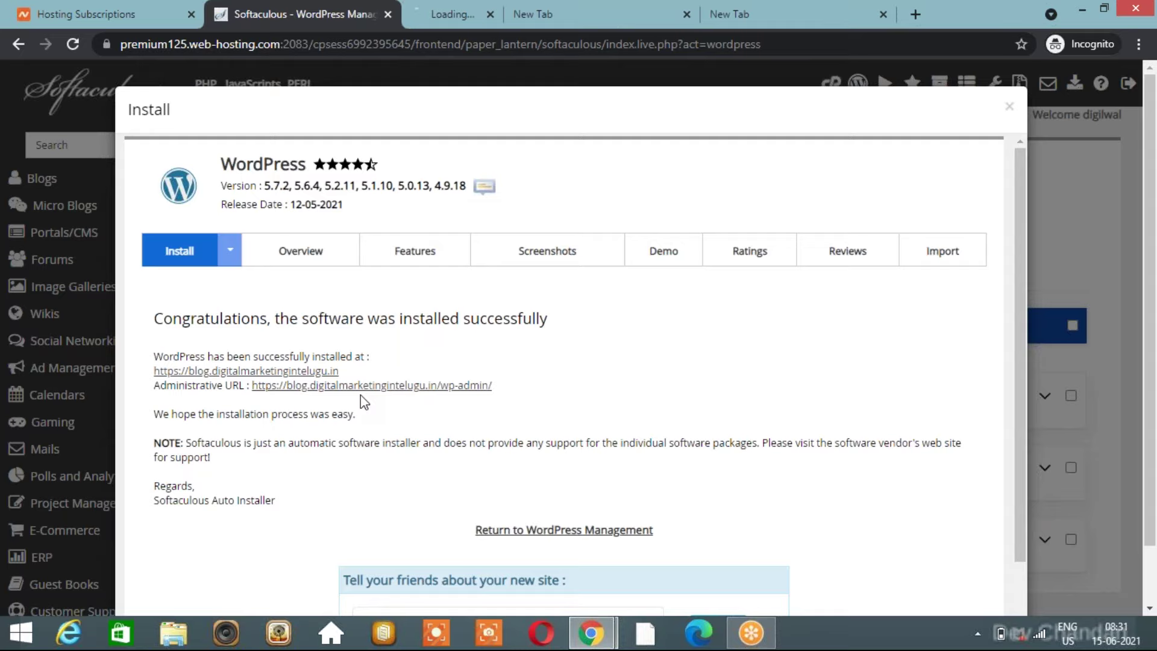
left_click(483, 17)
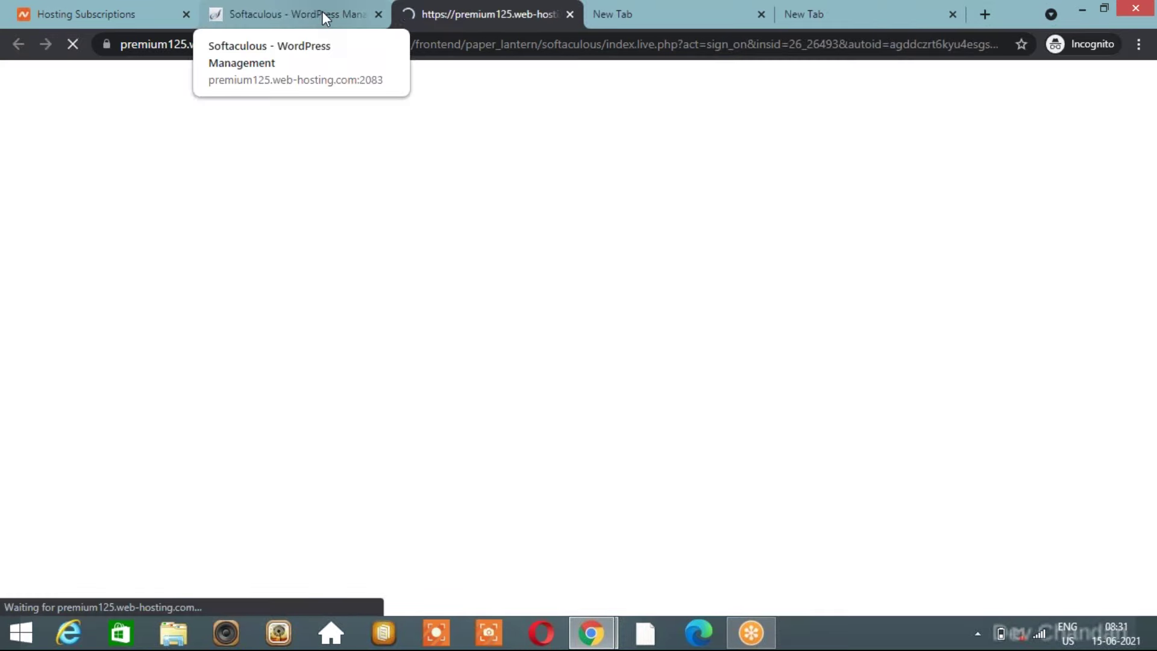
left_click(322, 11)
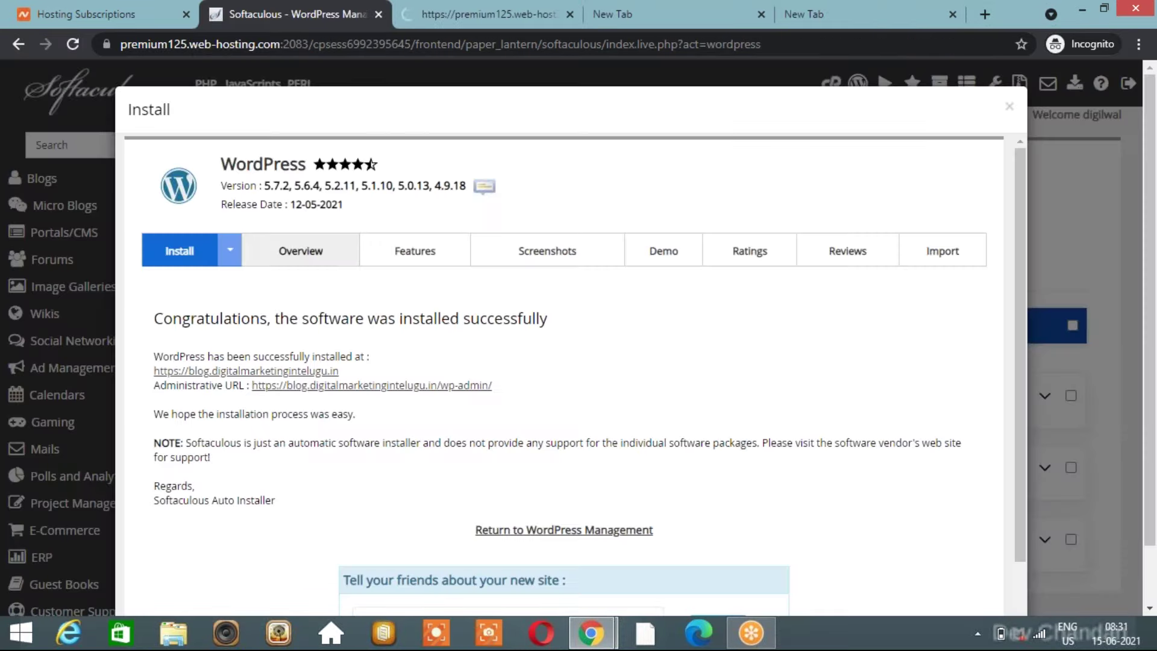
Open the blog URL and view its 'Your connection is not private' warning.
left_click(245, 371)
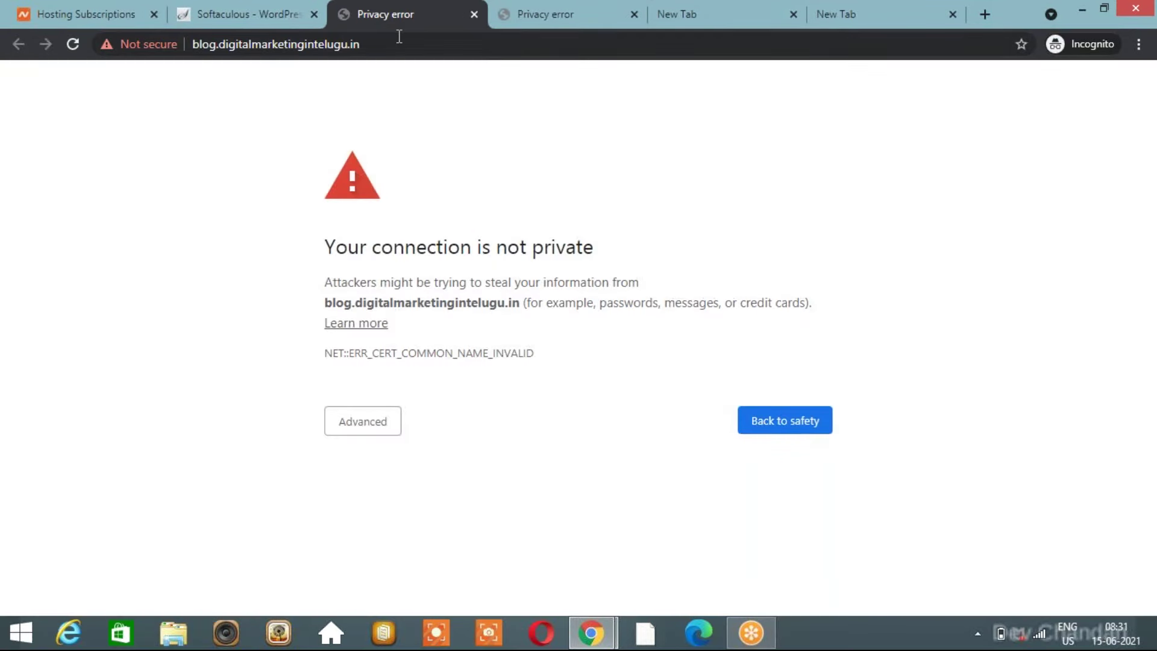
left_click(272, 18)
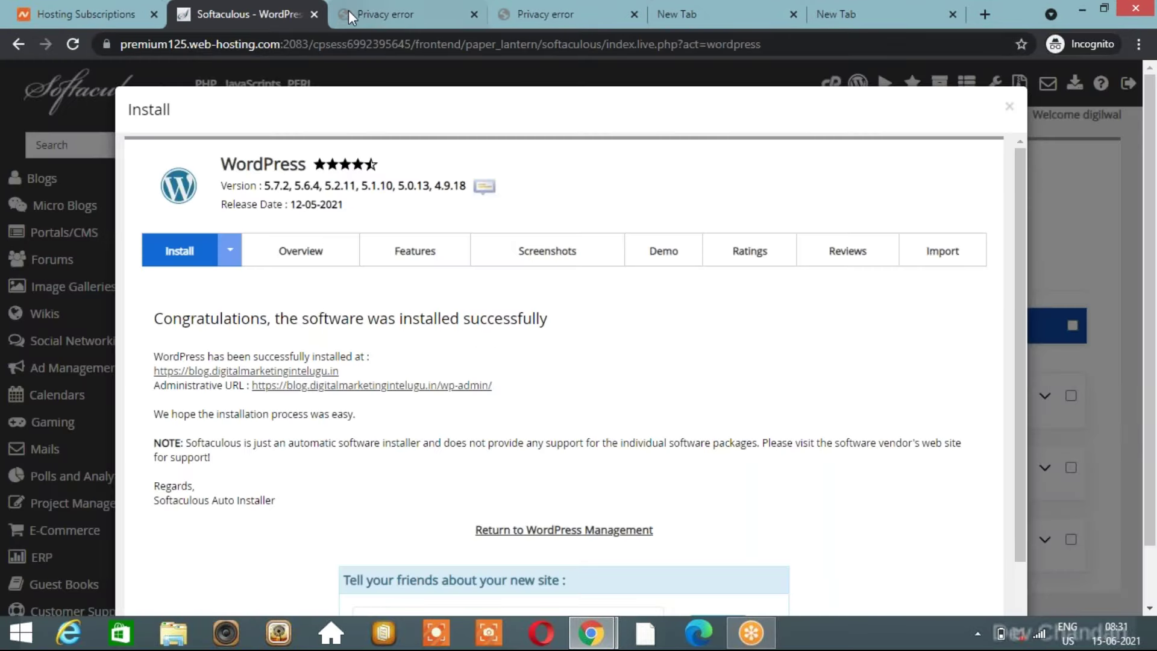
left_click(368, 16)
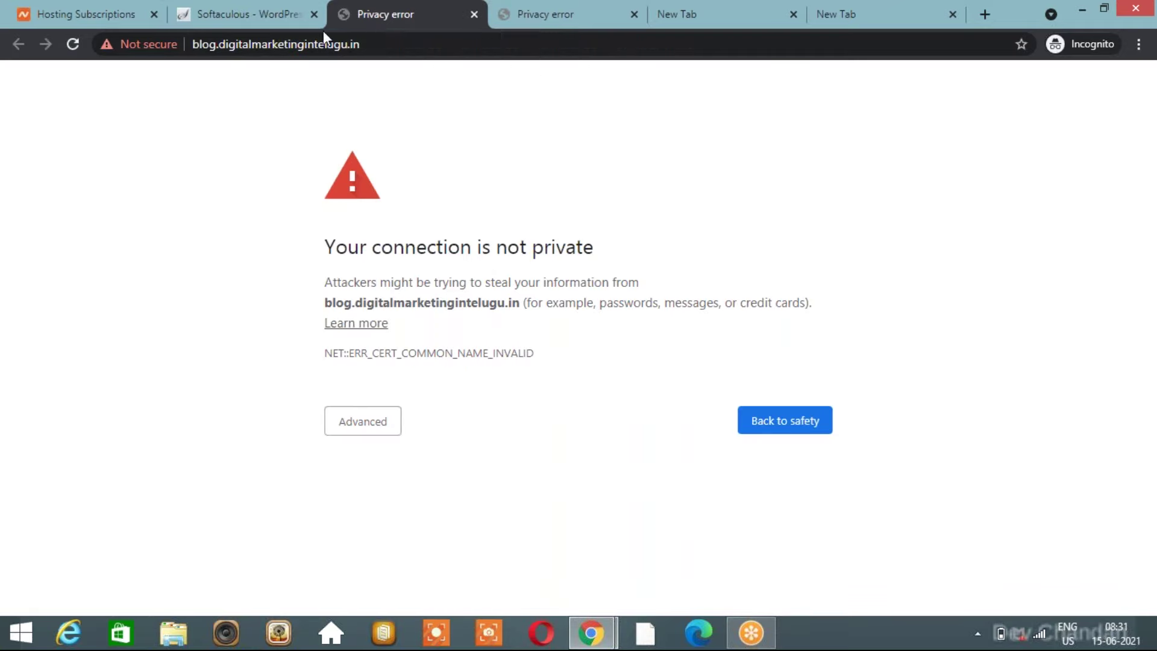
Return to the cPanel main page, reload it, and search its functions for 'ssl'.
left_click(546, 16)
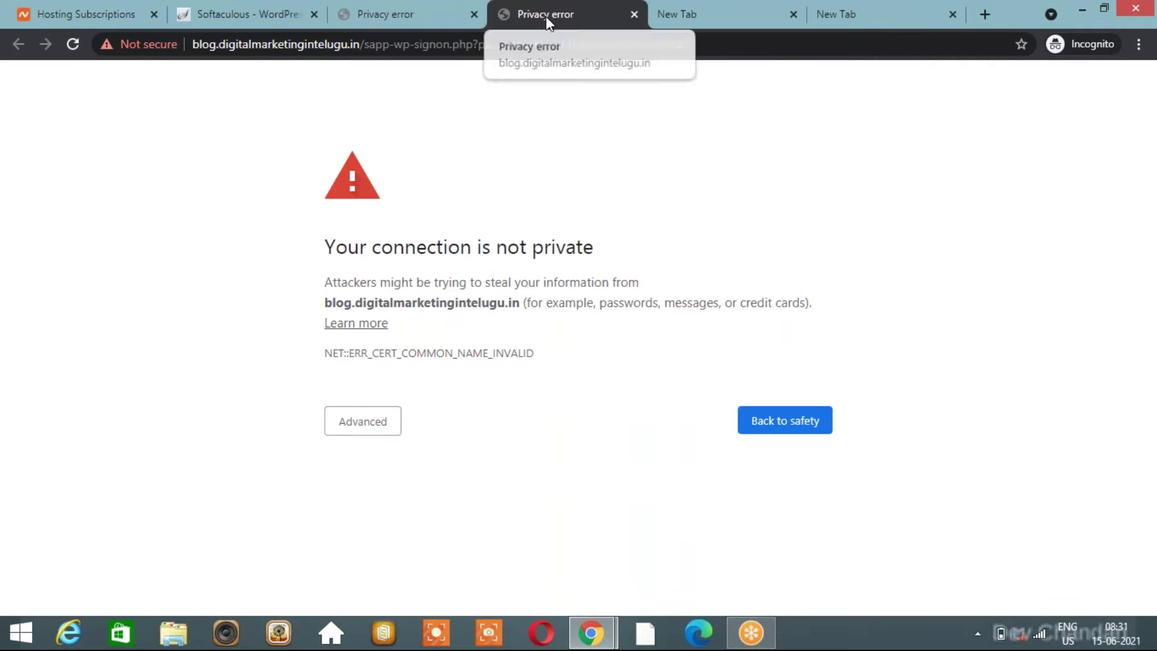
left_click(260, 13)
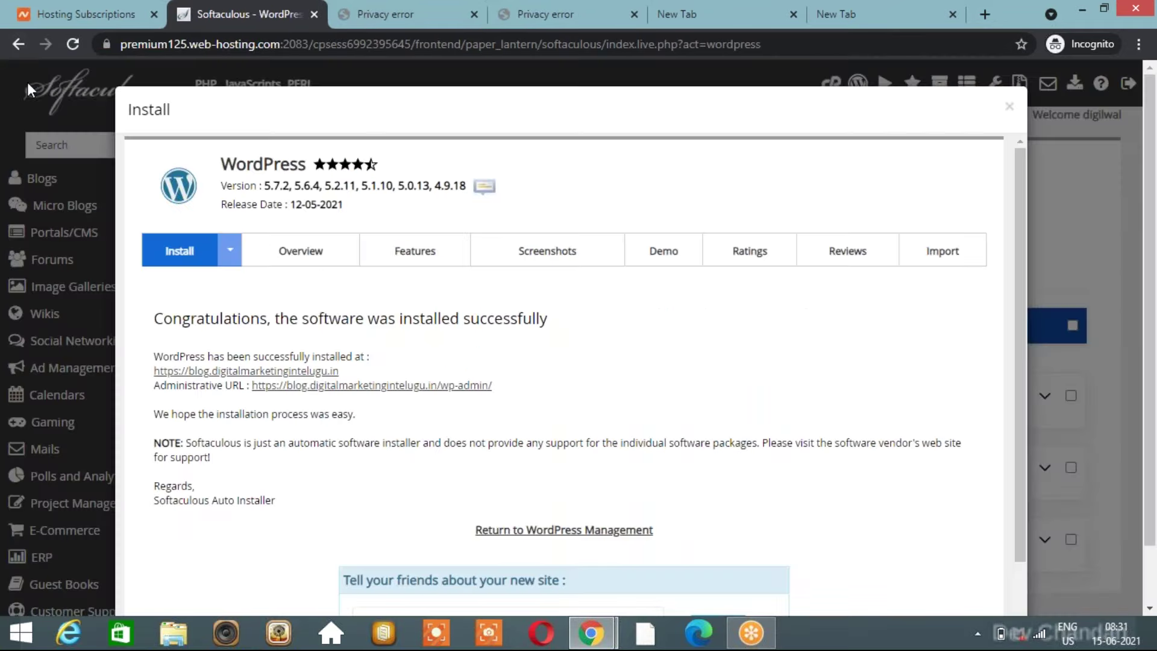
left_click(19, 44)
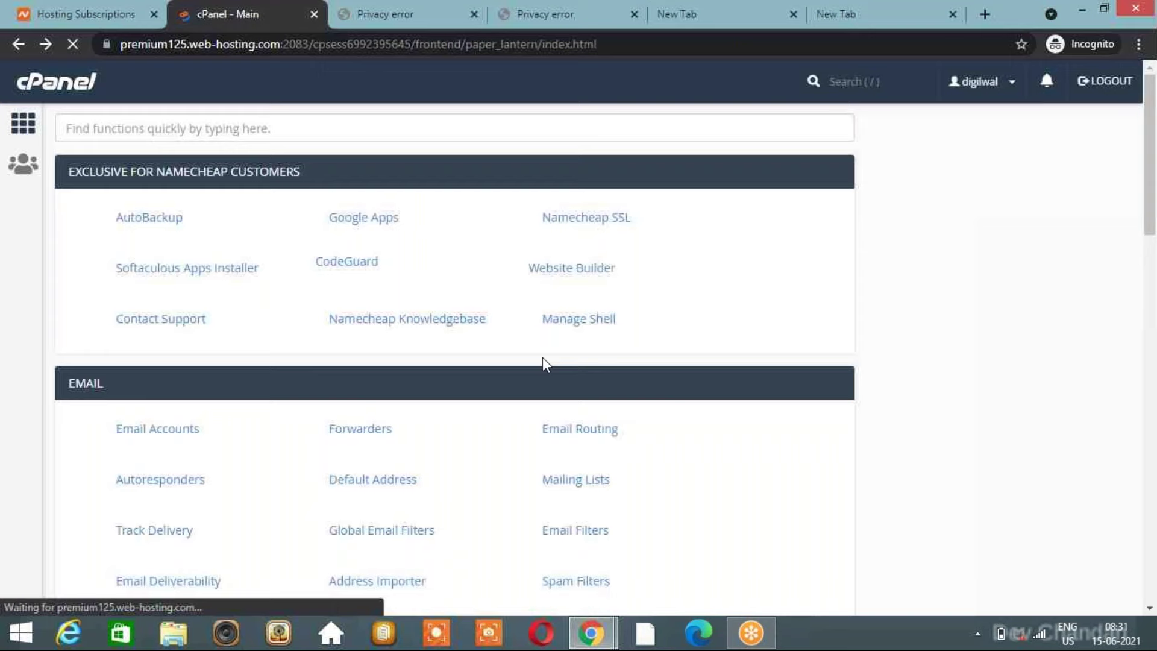
left_click(386, 14)
left_click(225, 10)
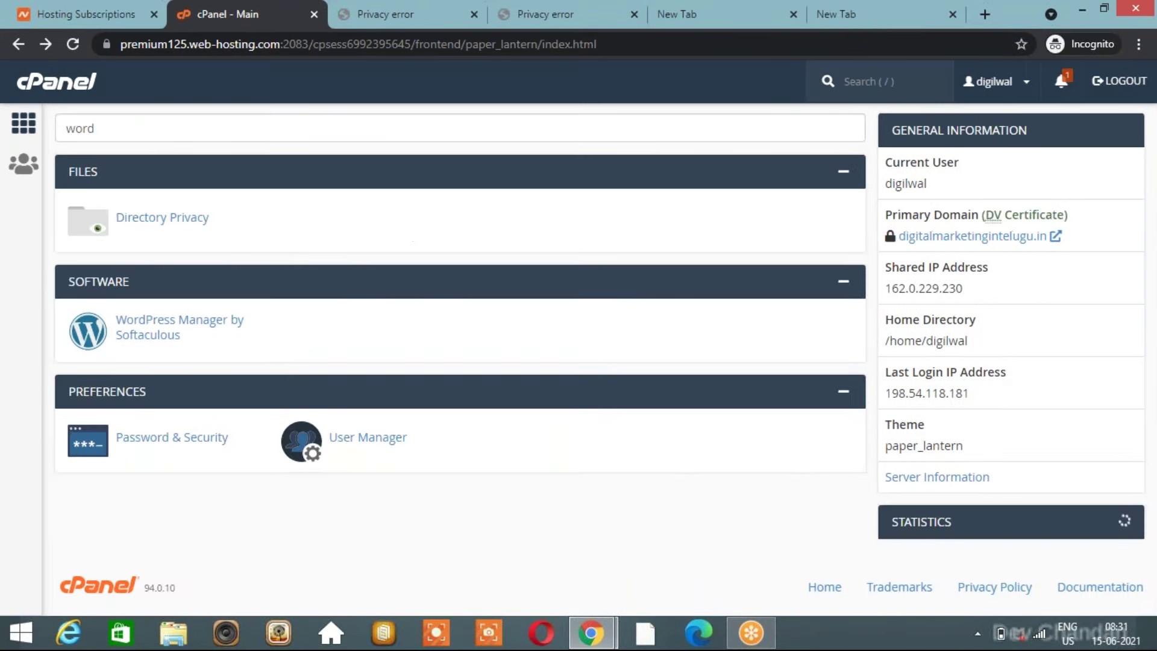
key("F5")
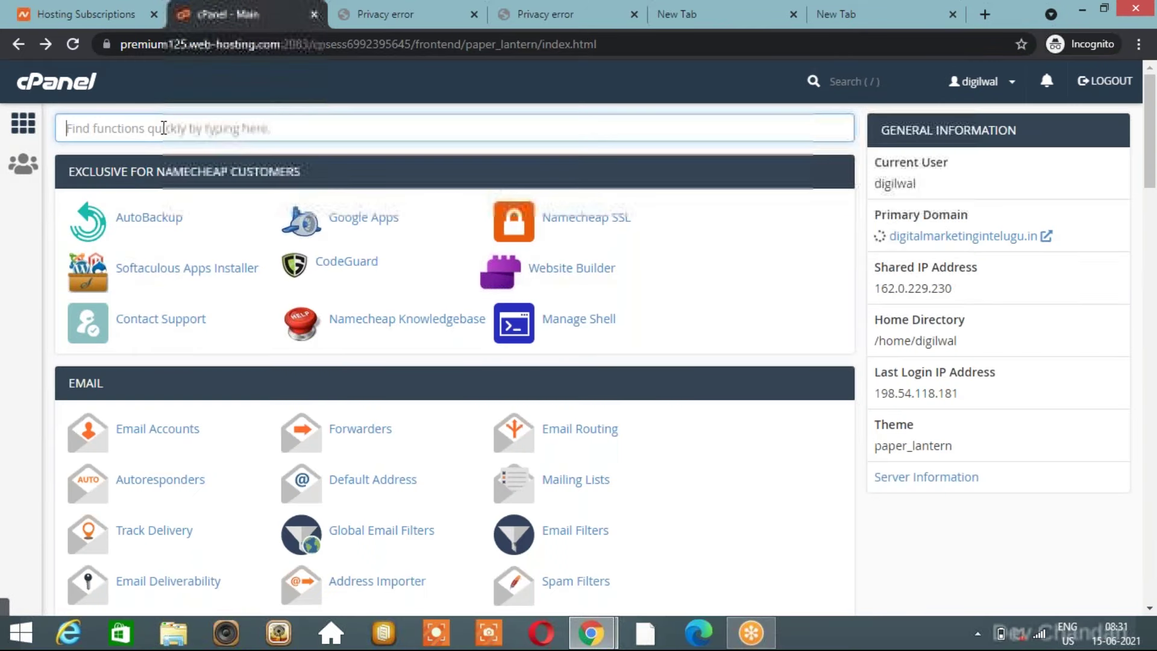
type("ssl")
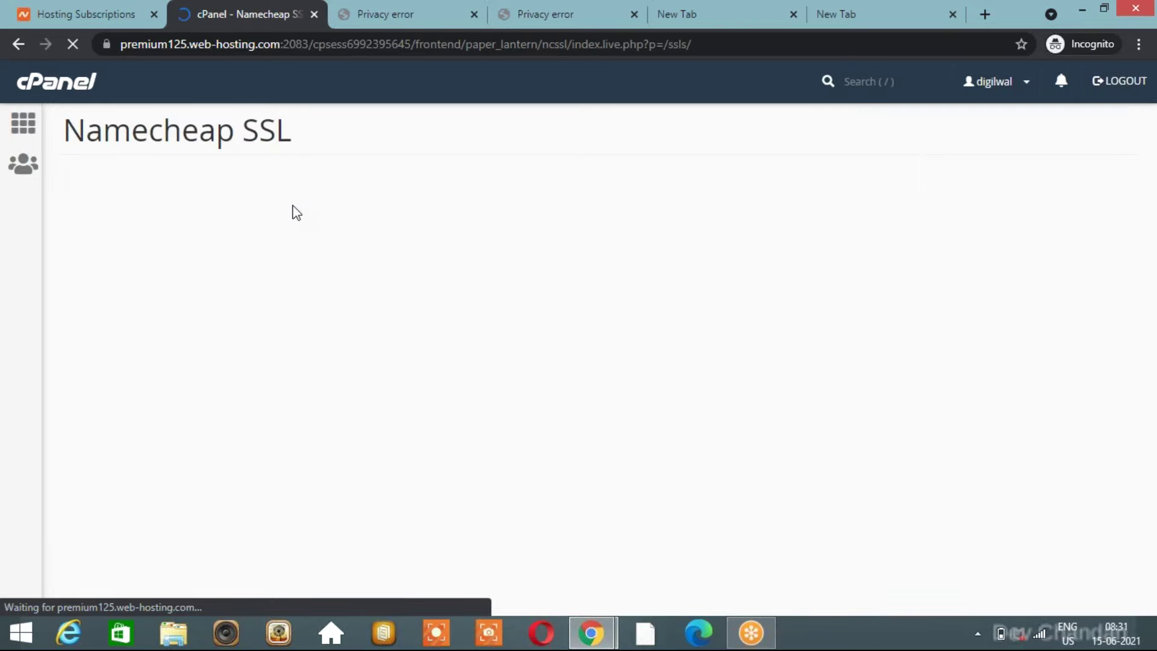
Sync certificates from the Namecheap account twice; still no SSLs are ready for installation.
left_click(409, 22)
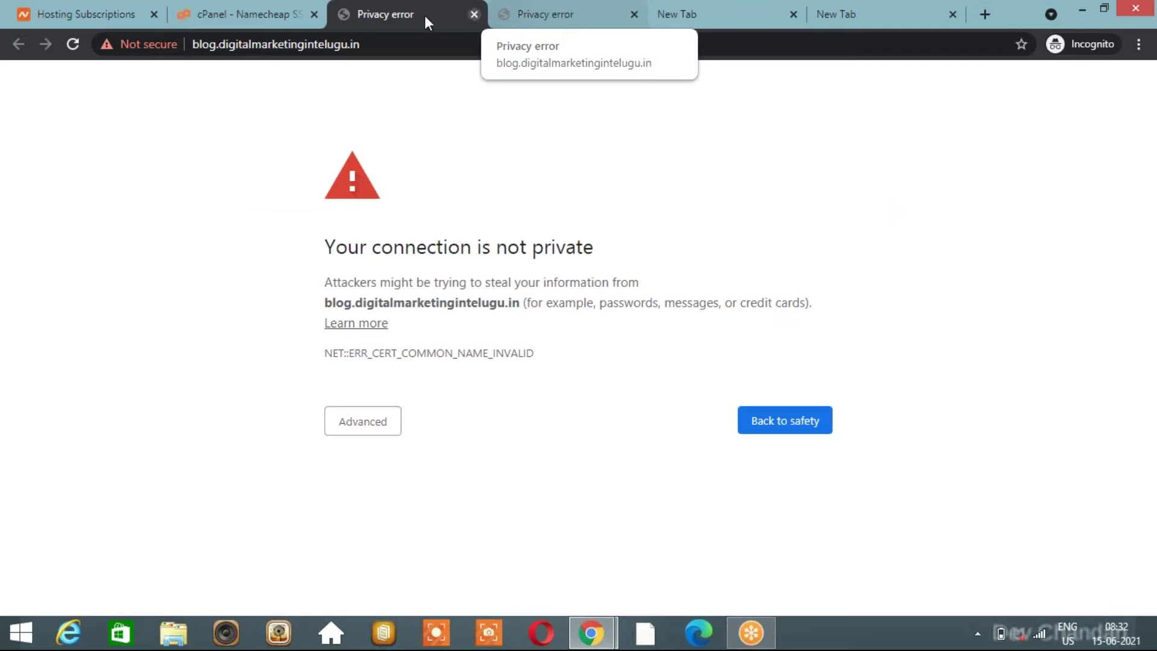
left_click(252, 13)
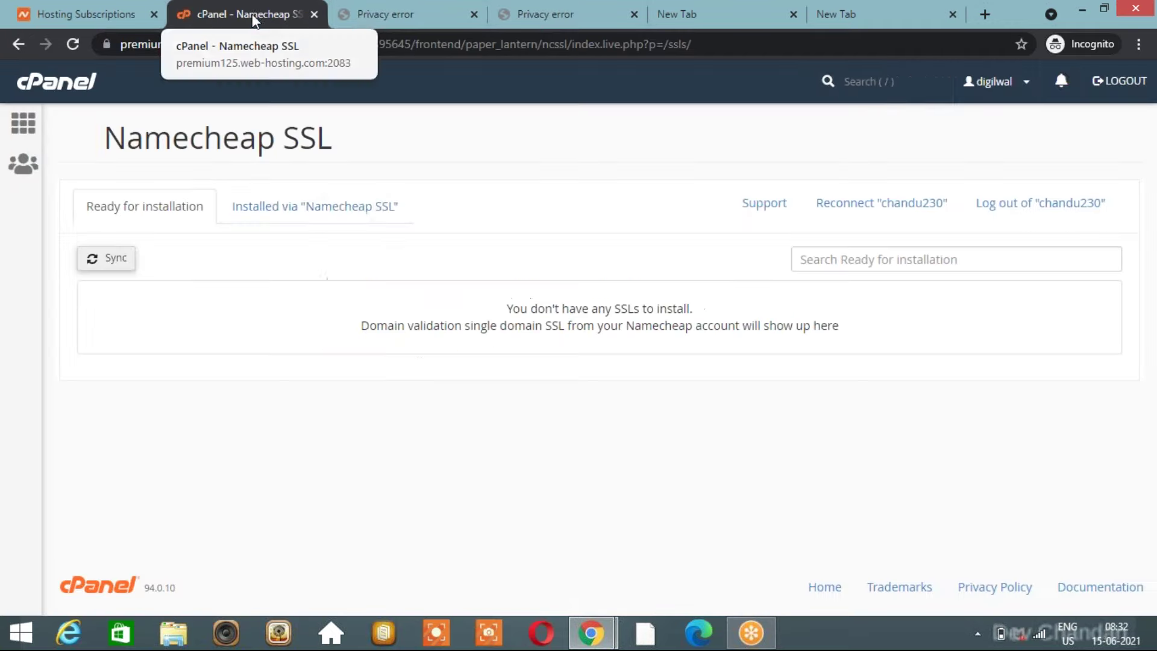
left_click(112, 261)
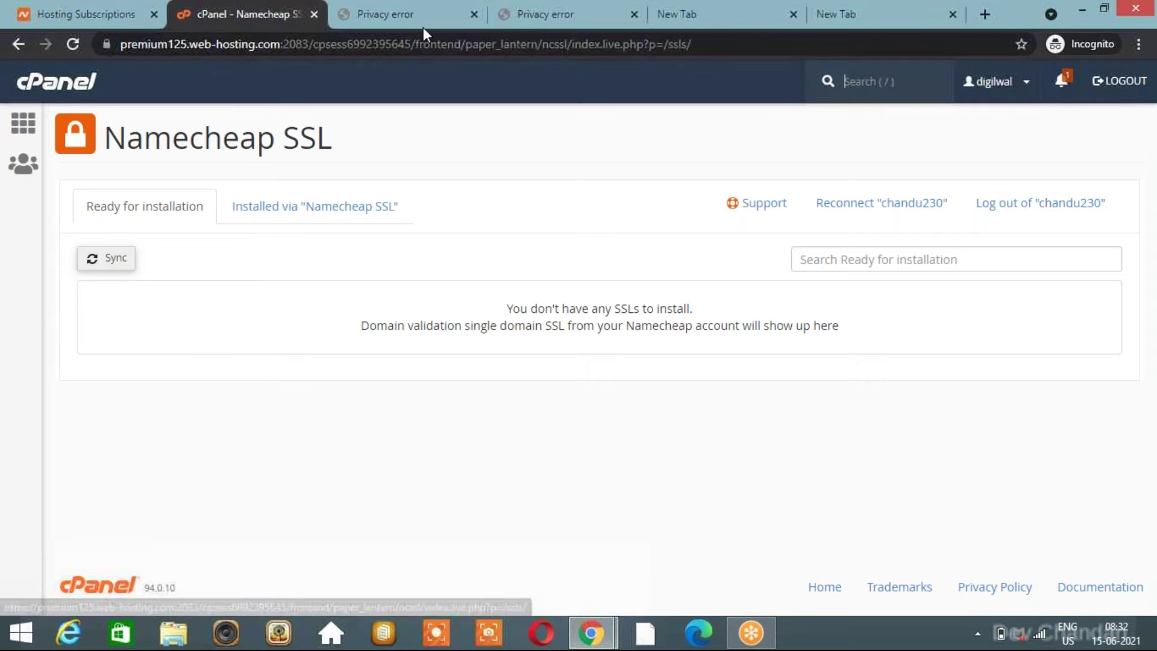
left_click(110, 259)
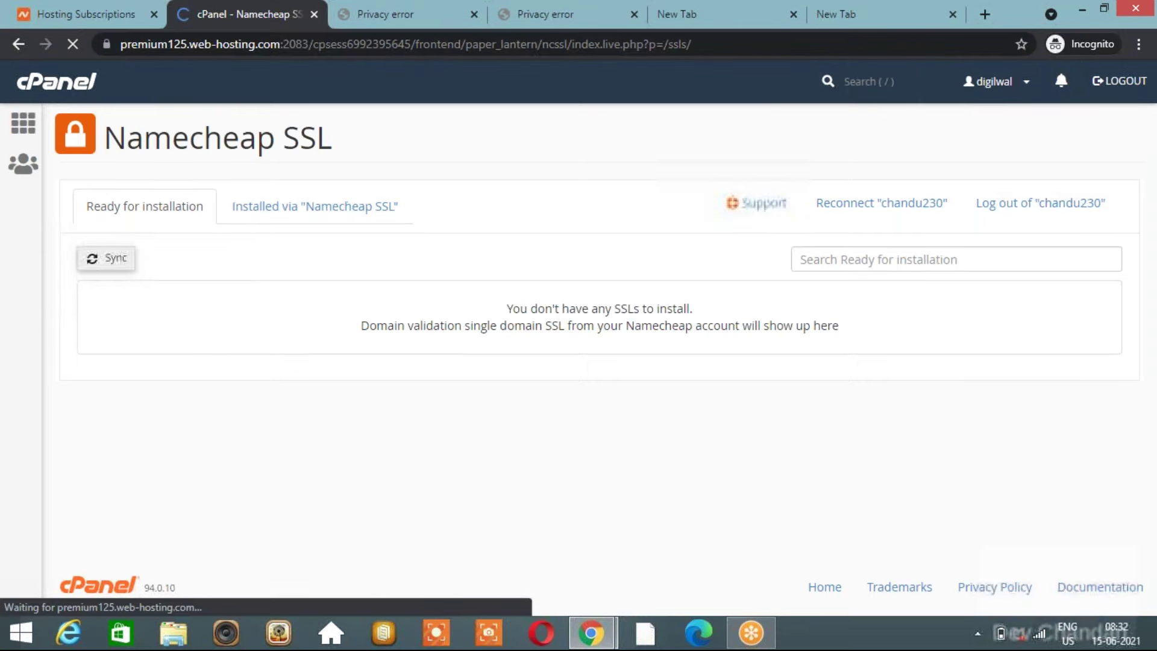
left_click(412, 10)
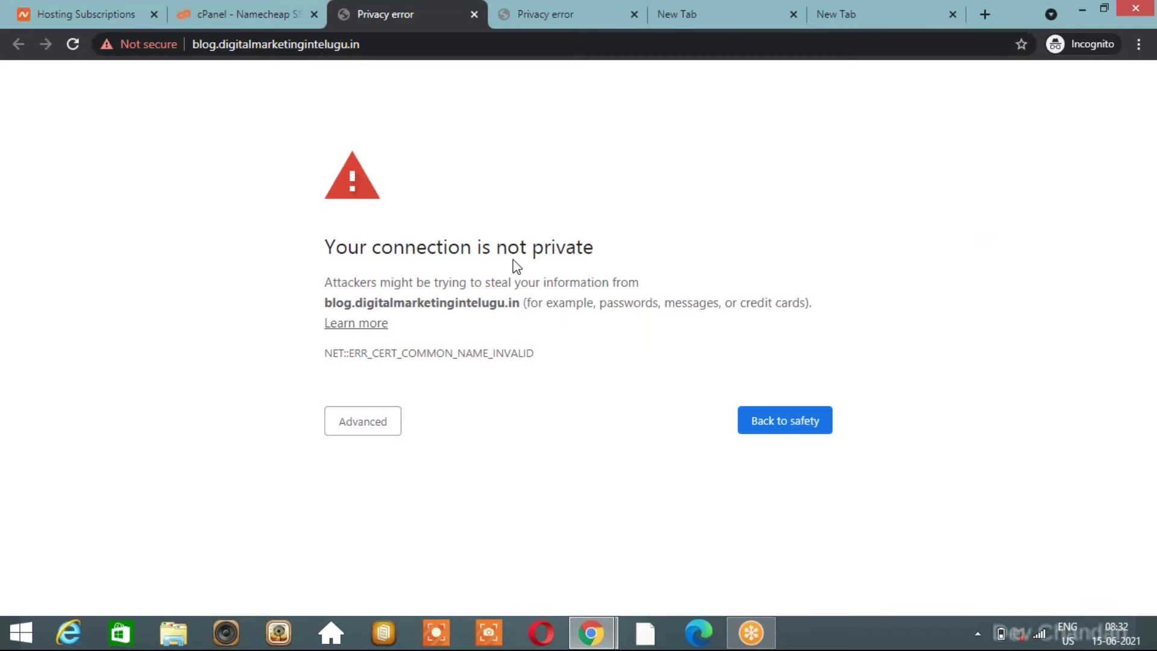
left_click(244, 17)
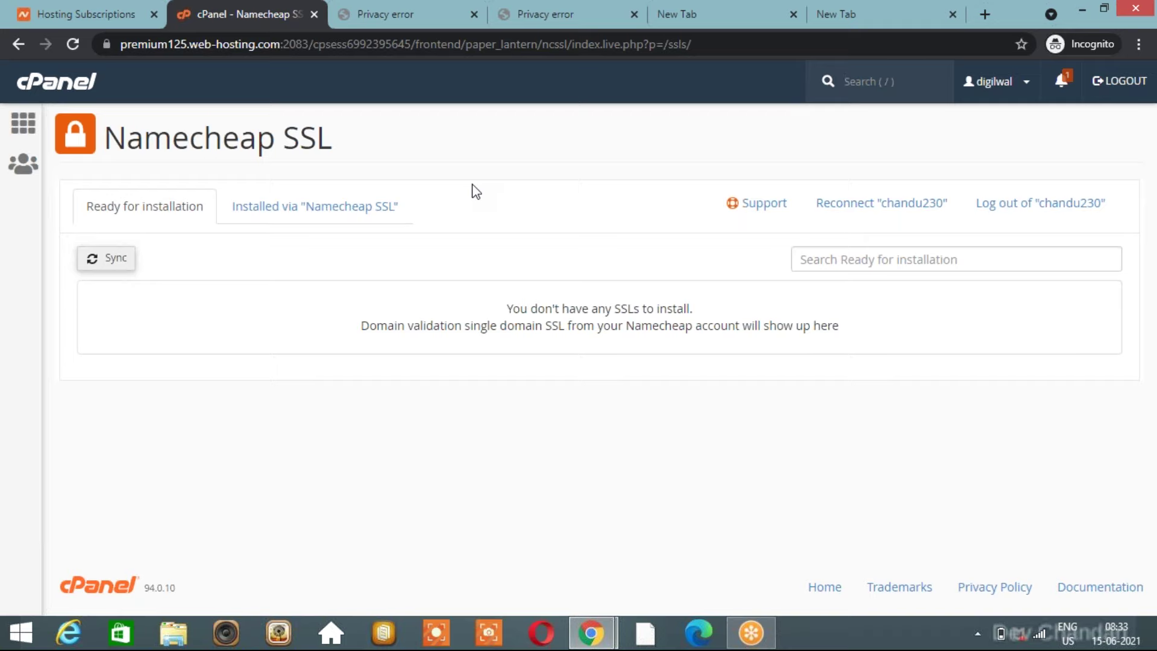
Show the Installed via Namecheap SSL list, confirming blog.digitalmarketingintelugu.in has SSL with HTTPS by default.
left_click(299, 215)
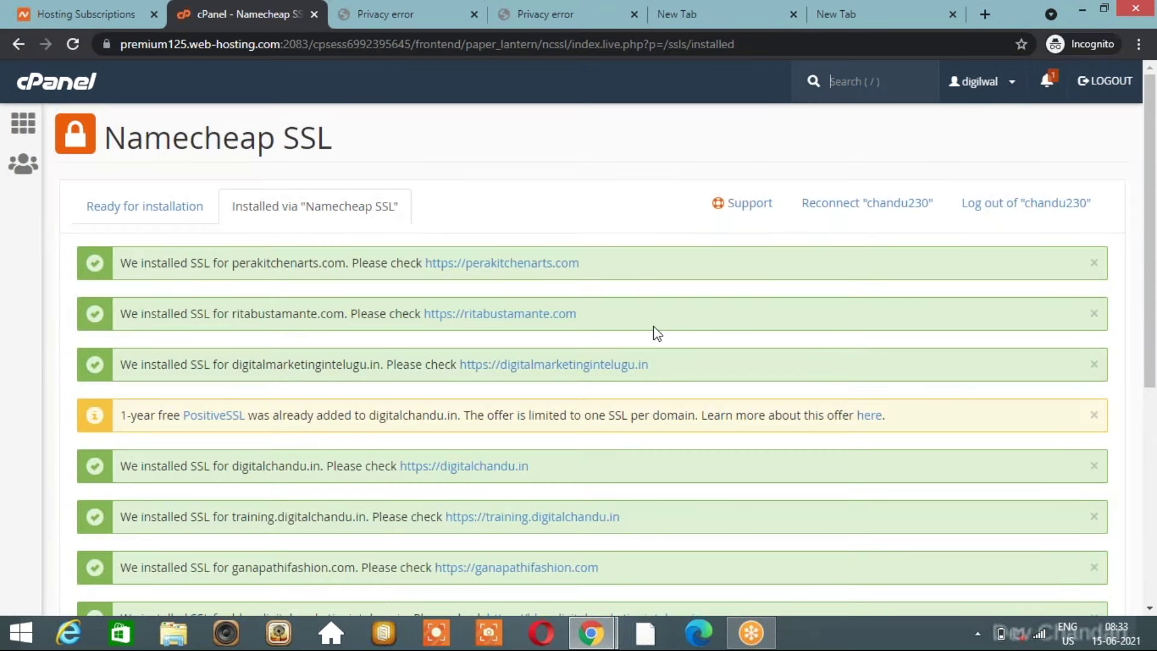
scroll(657, 334, "down", 1)
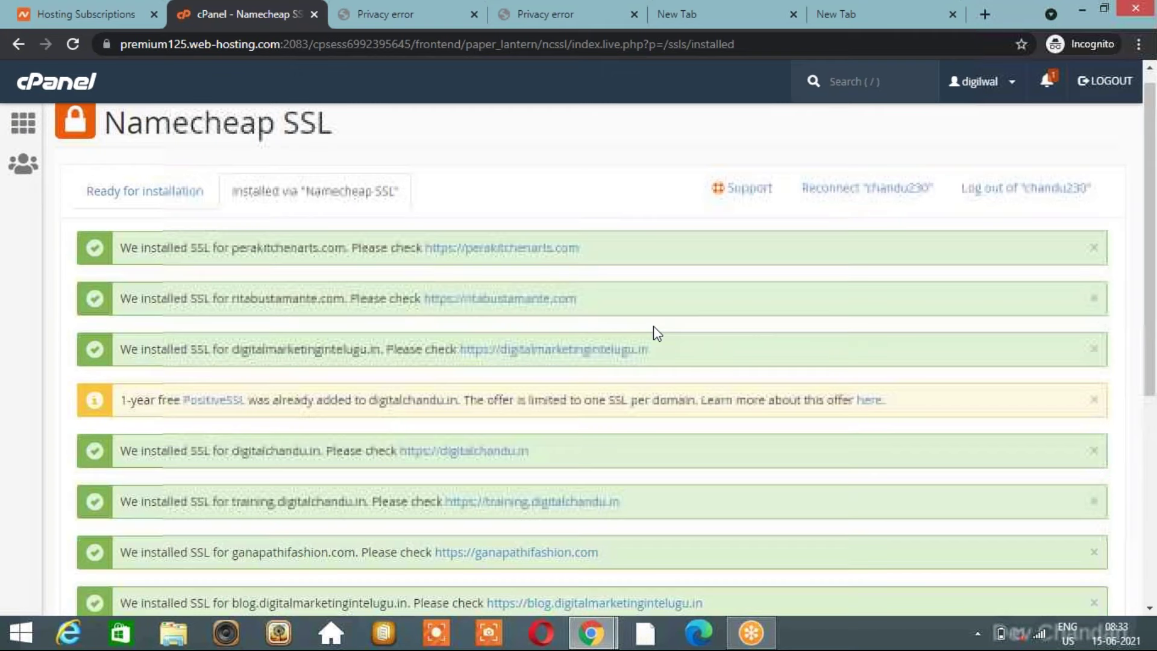
scroll(657, 333, "down", 1)
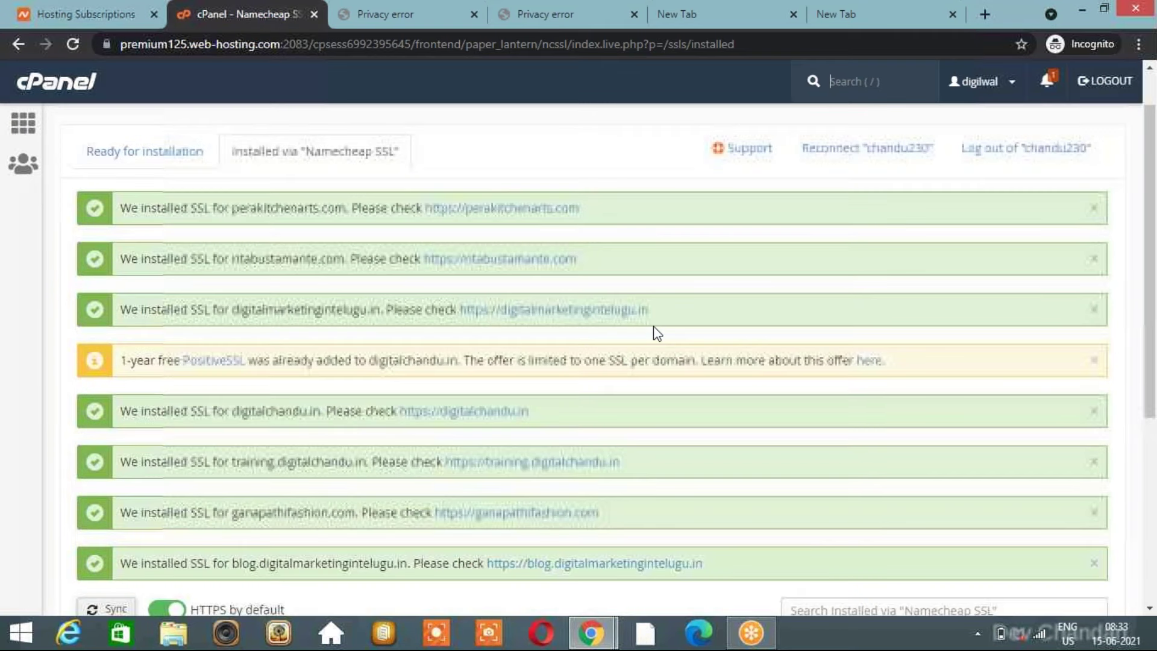
scroll(657, 333, "up", 1)
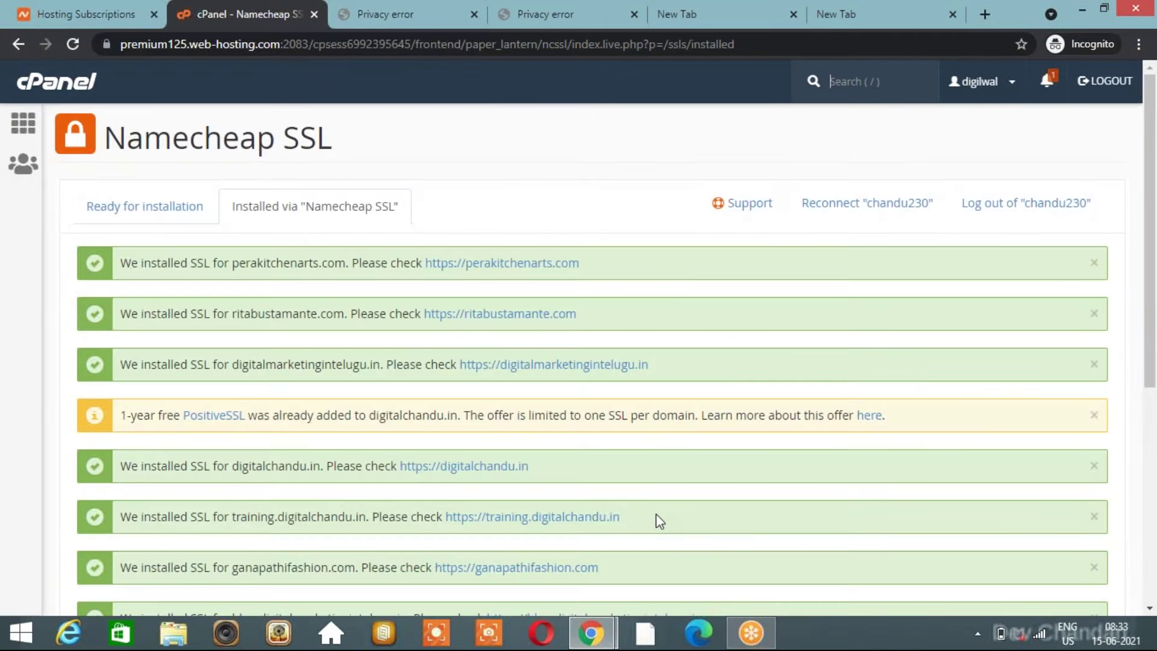
scroll(655, 514, "down", 1)
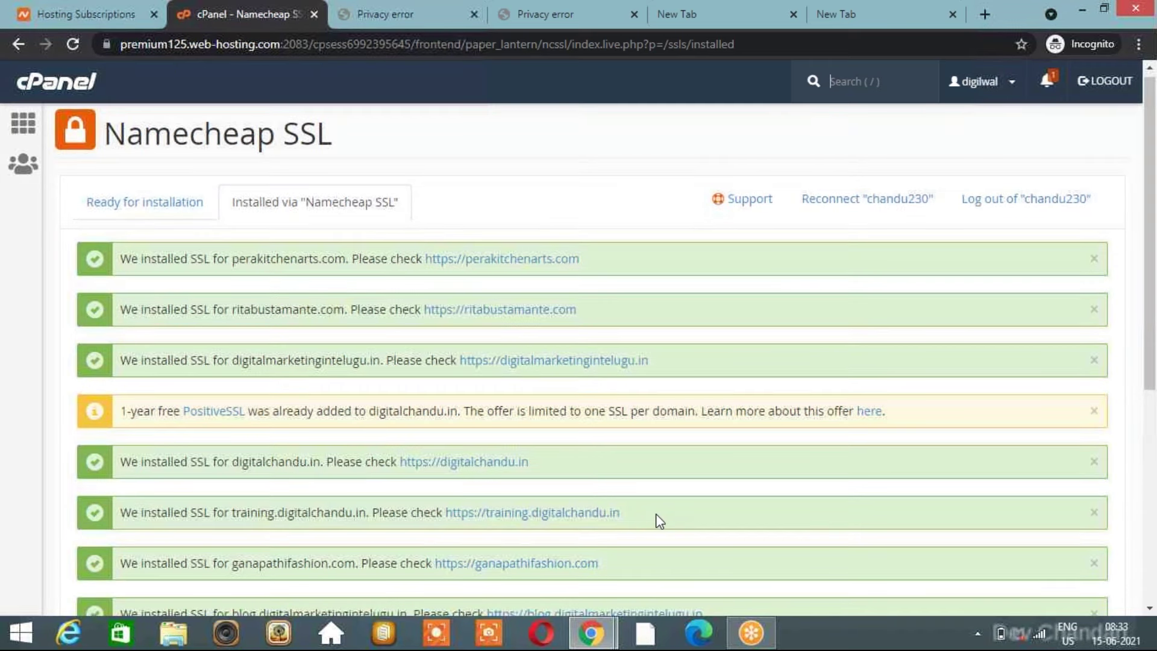
scroll(656, 513, "down", 3)
left_click(623, 434)
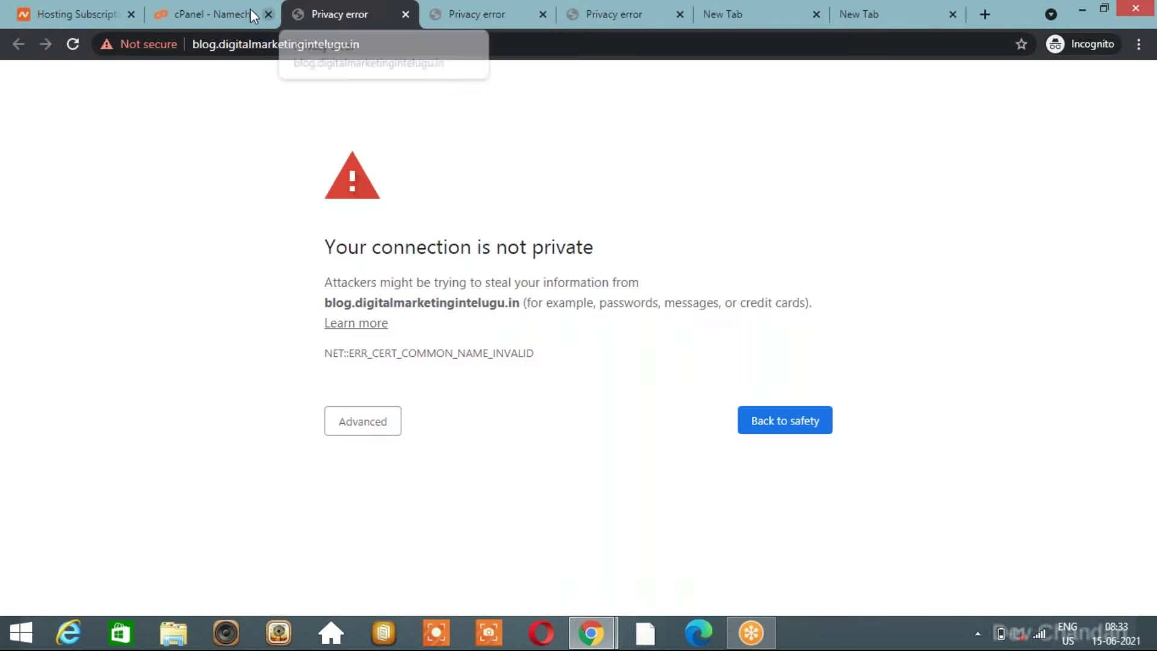
left_click(237, 11)
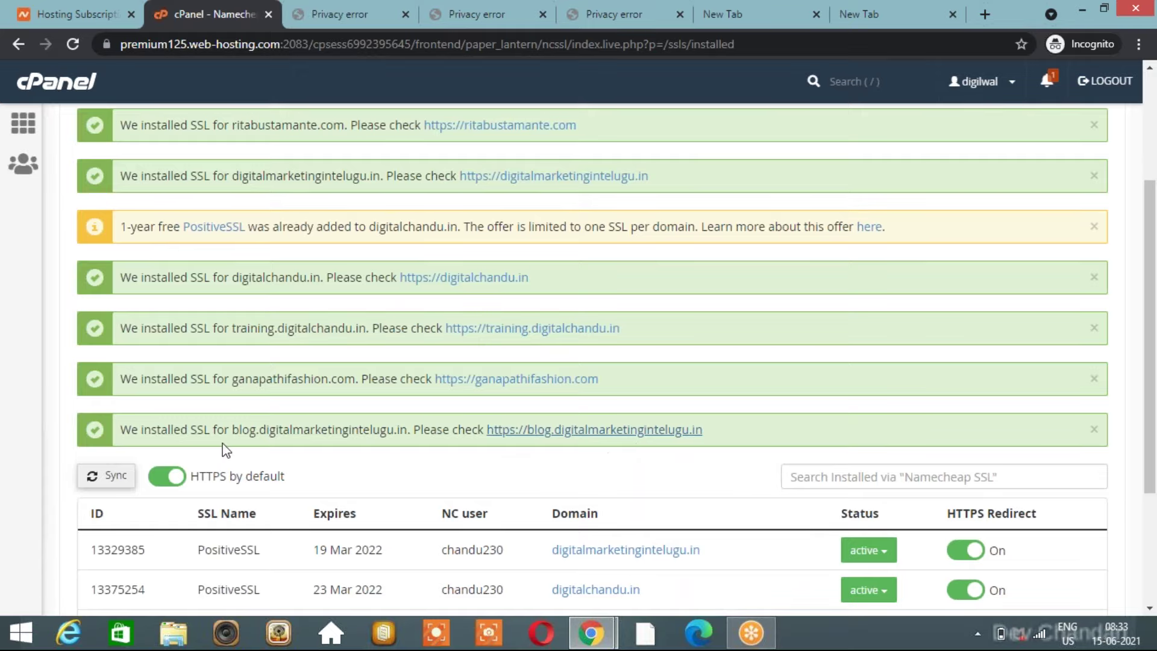
left_click(577, 430)
Close the two duplicate privacy-error tabs and load the blog over its HTTPS address.
left_click(438, 13)
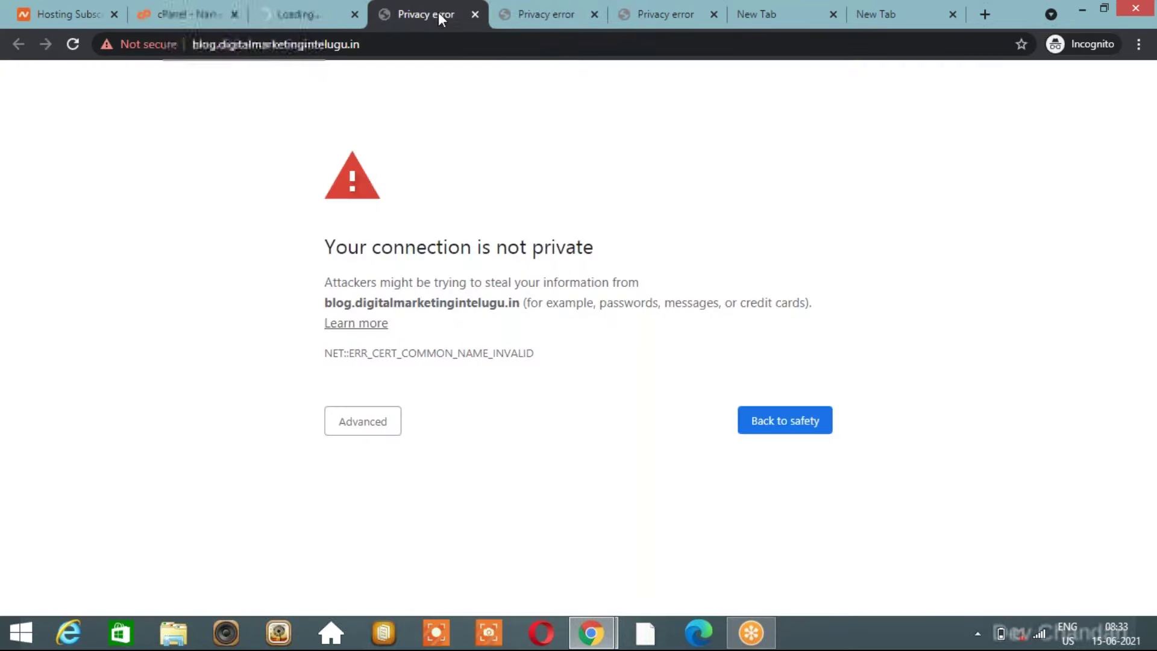
left_click(475, 15)
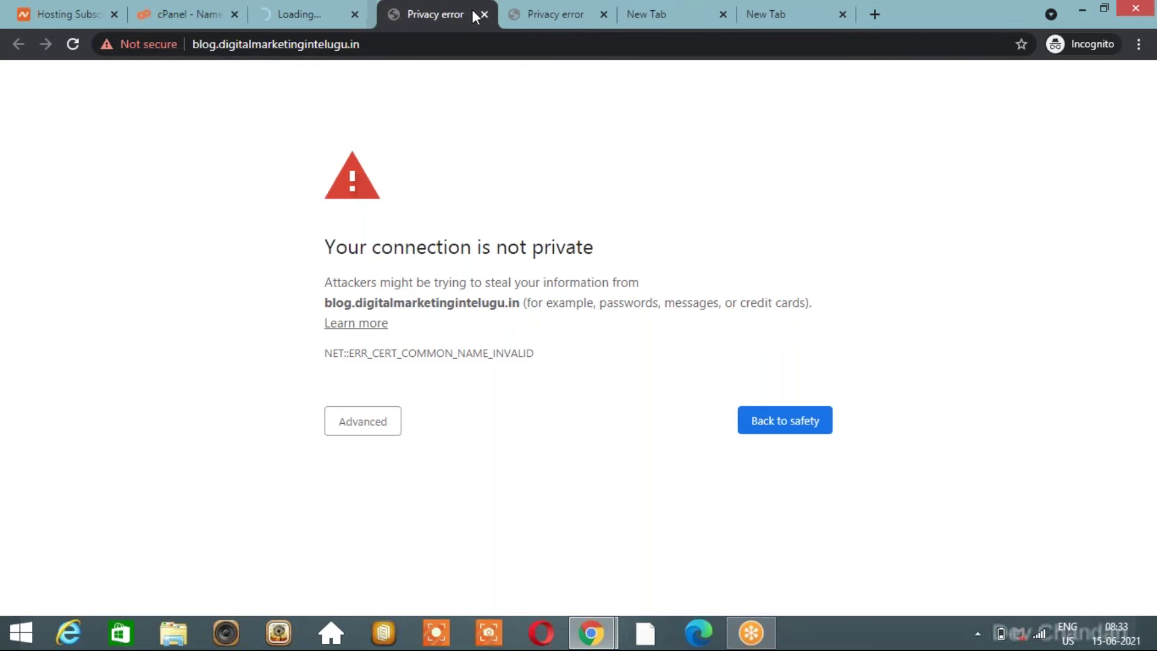
left_click(475, 15)
left_click(315, 10)
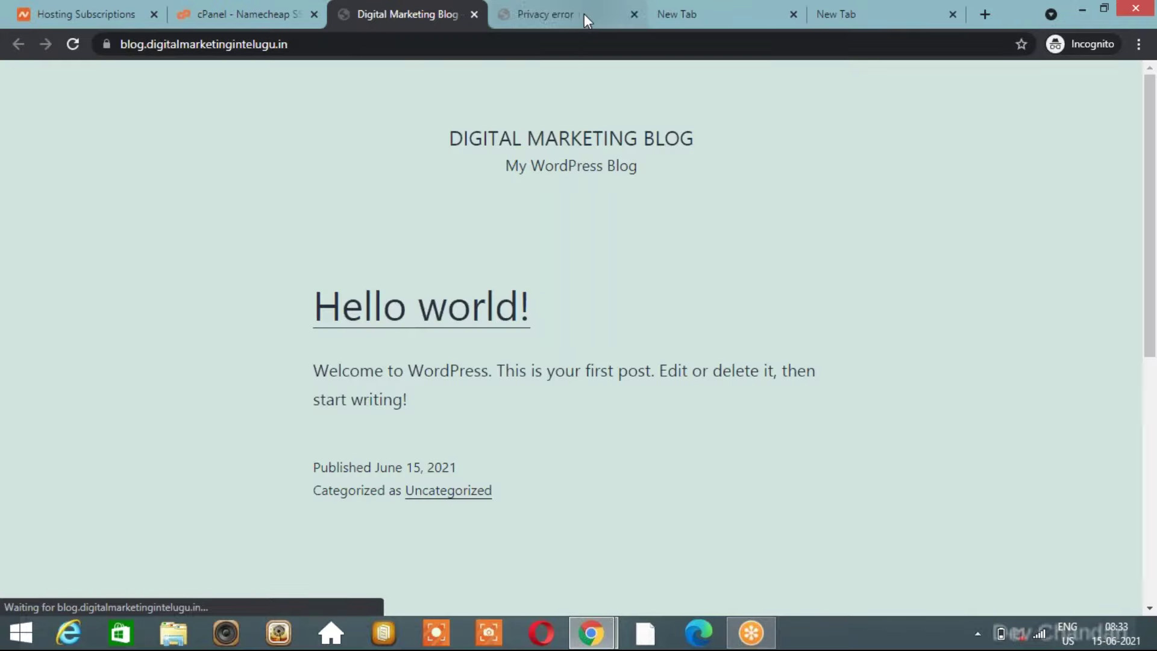
Compare the blog's 'Hello world!' page against the older privacy-error tab.
left_click(584, 13)
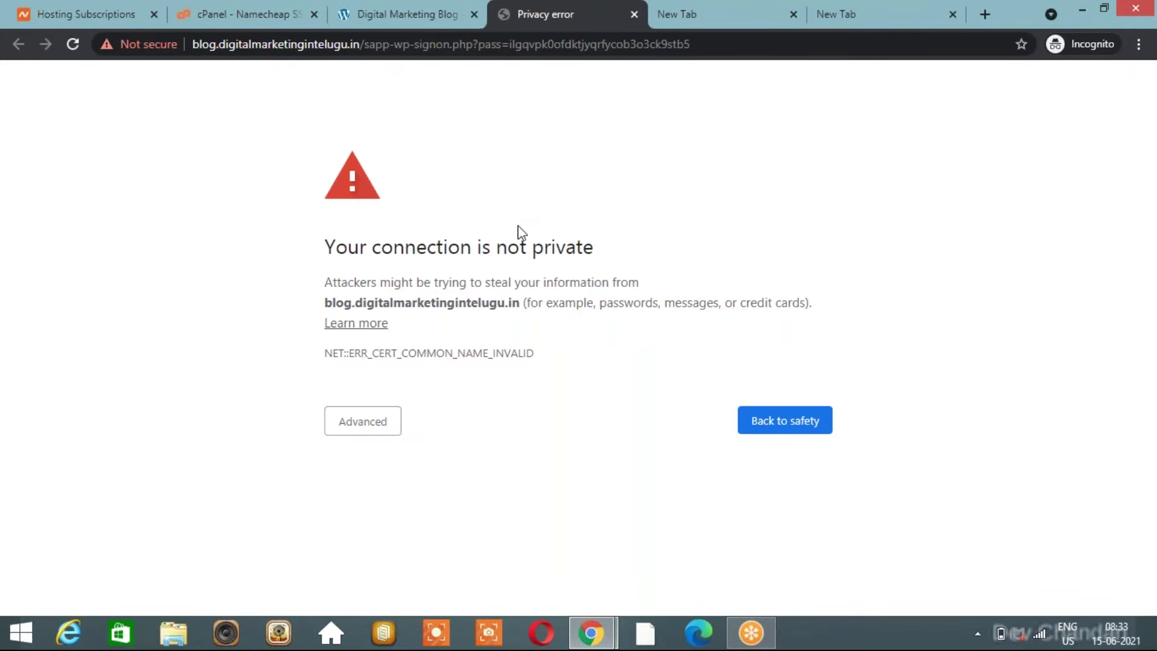
left_click(422, 20)
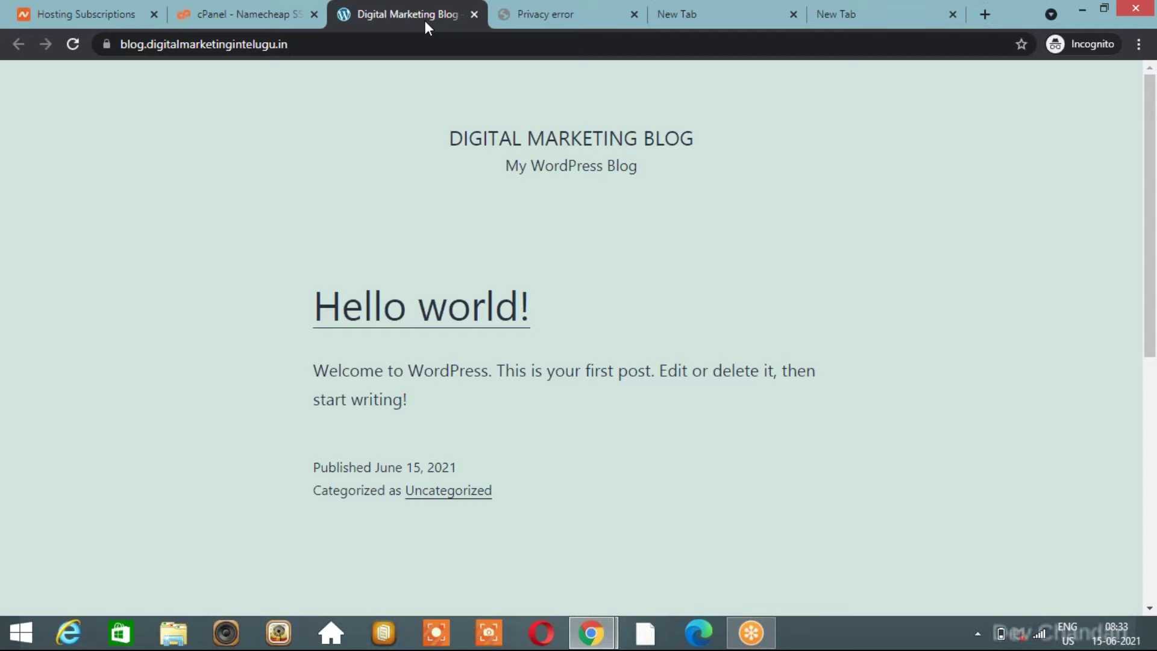
left_click(571, 22)
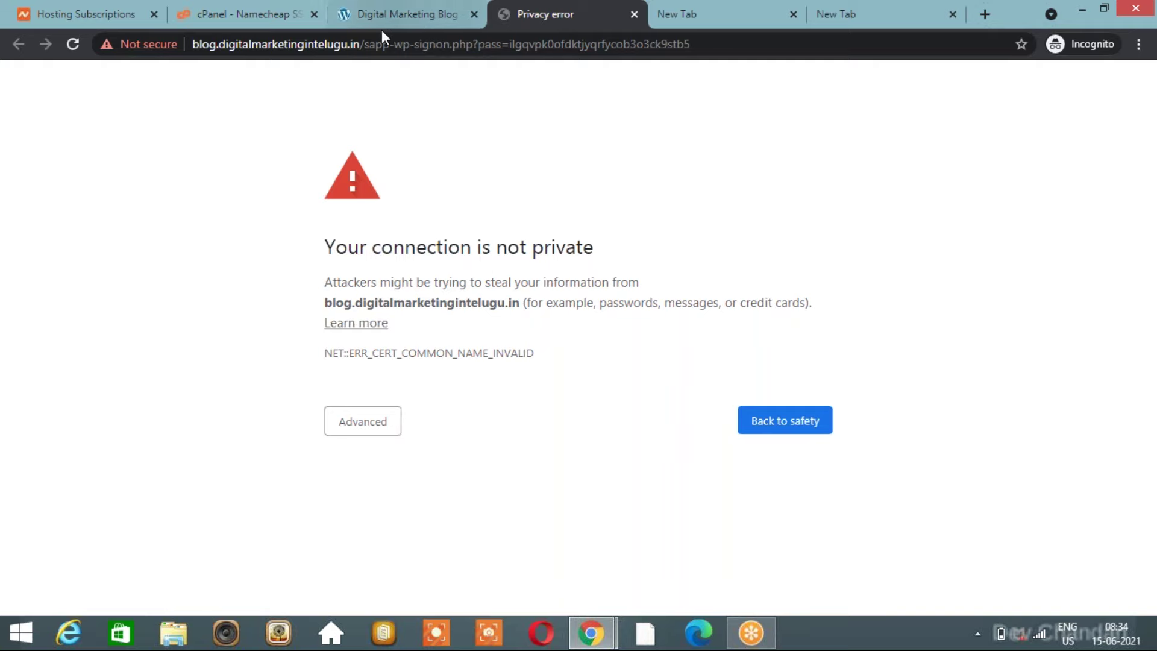
left_click(413, 22)
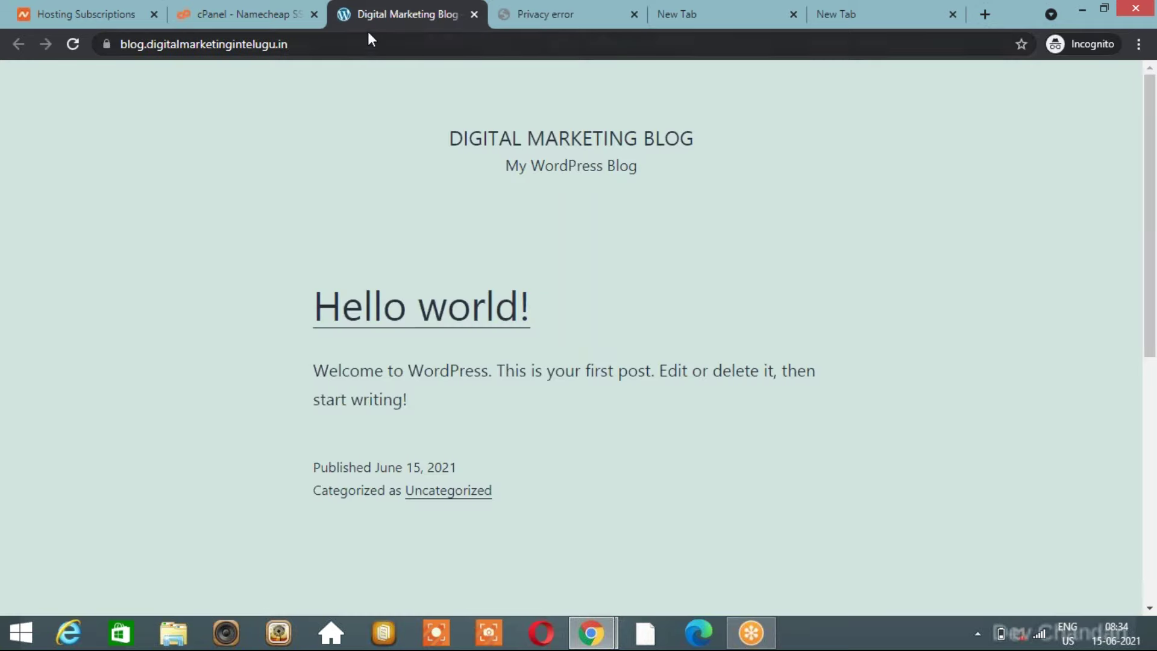
left_click(534, 16)
left_click(425, 19)
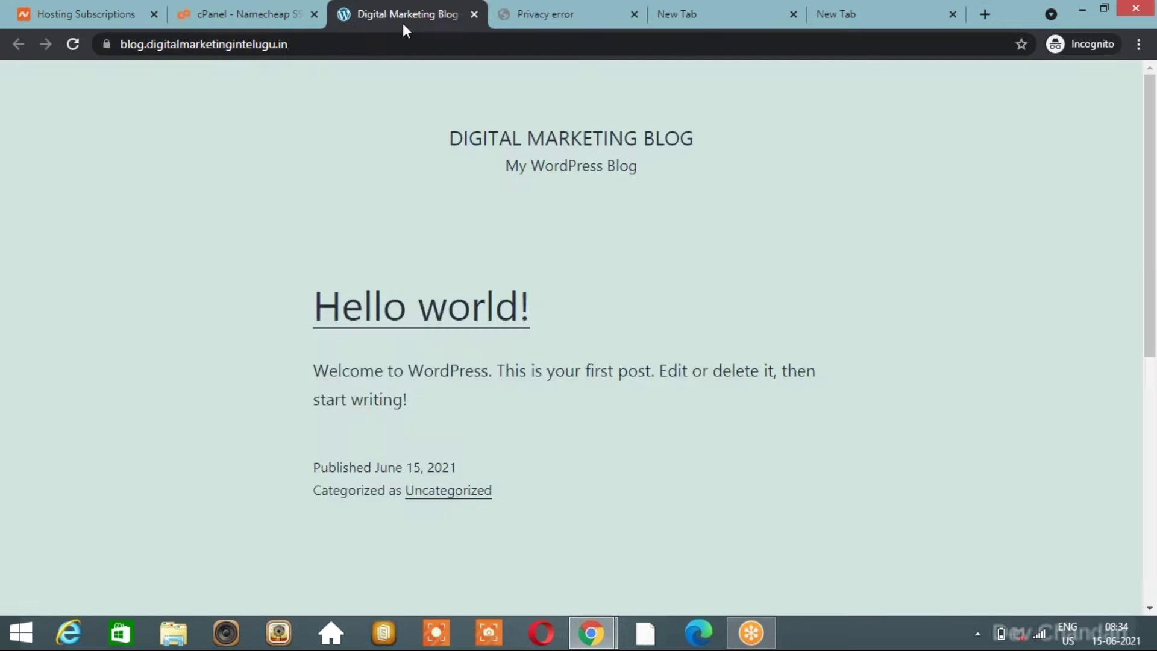
Check the padlock details: the blog connection is secure, unlike the old error page.
left_click(104, 47)
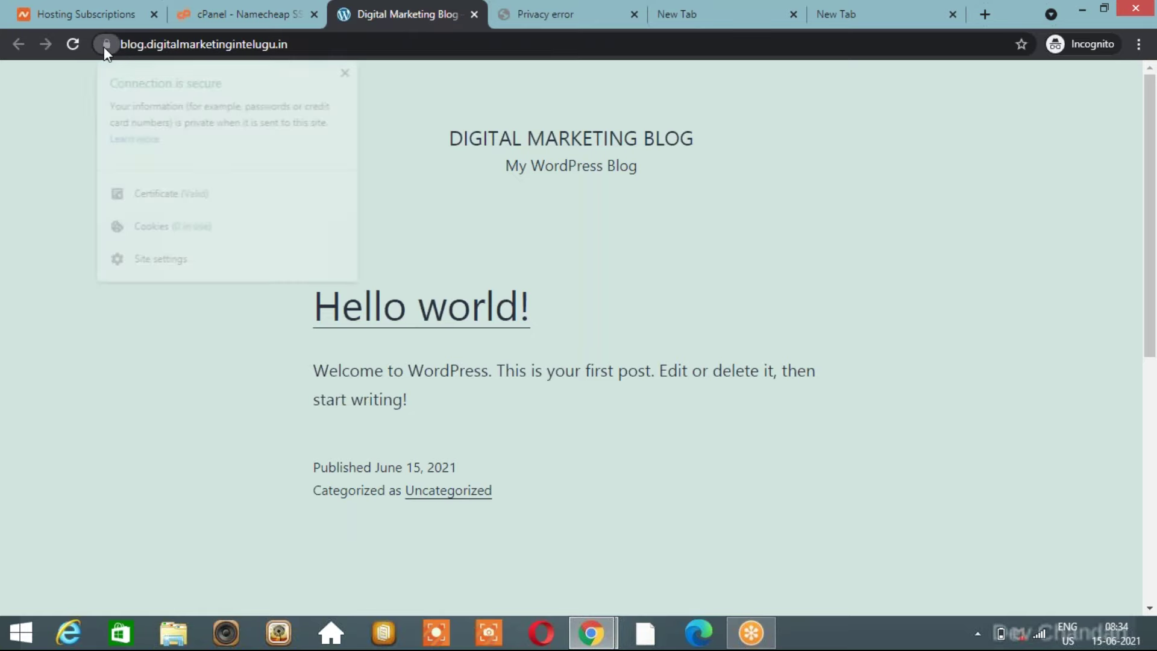
left_click(534, 13)
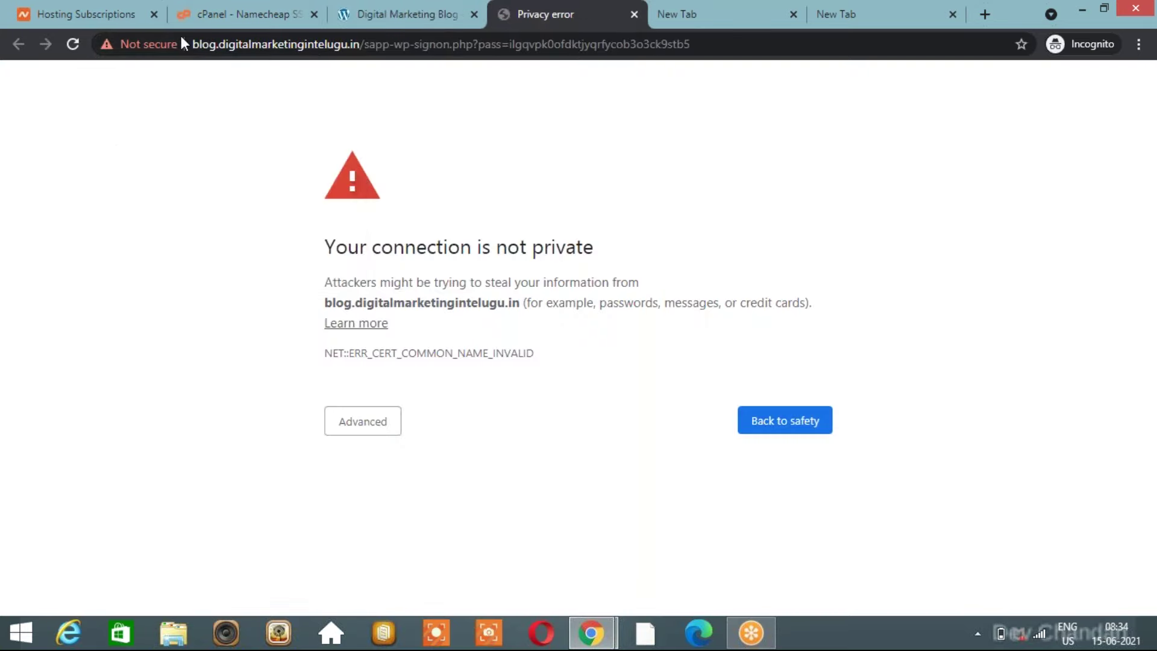
left_click(154, 53)
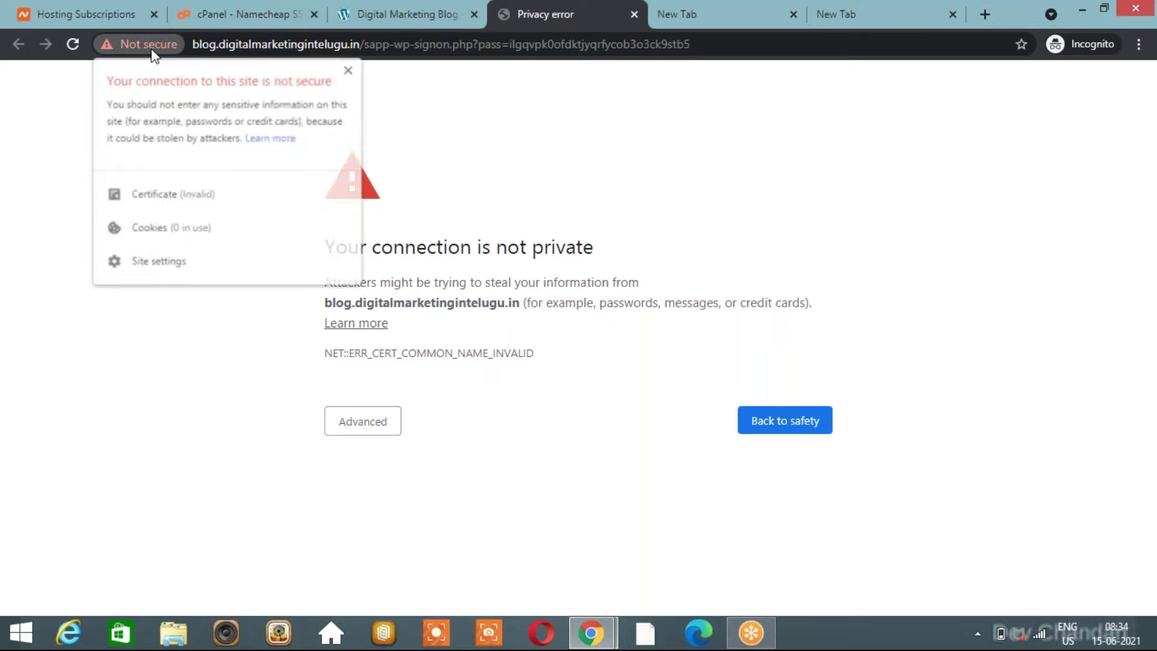
left_click(427, 22)
left_click(566, 19)
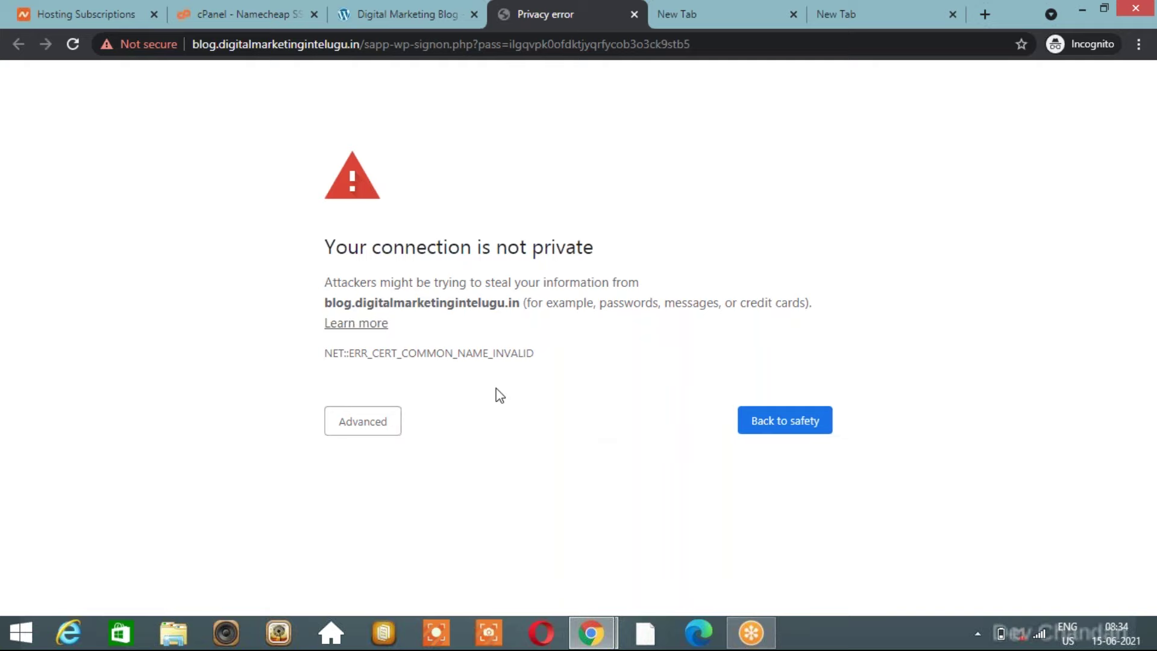
left_click(401, 16)
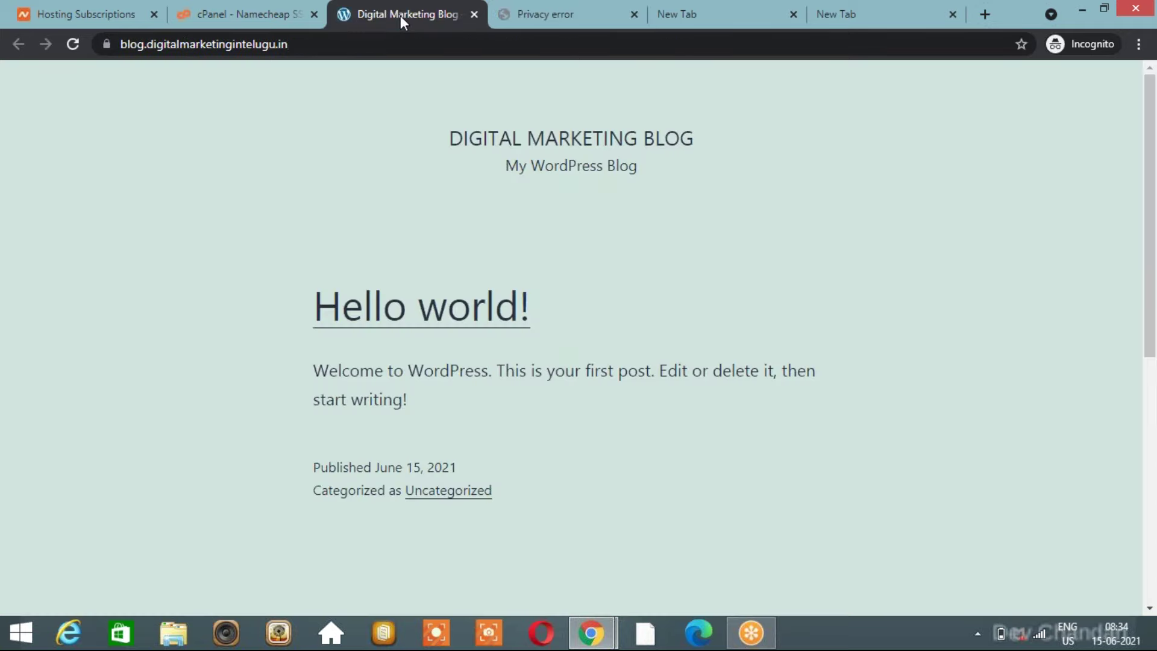
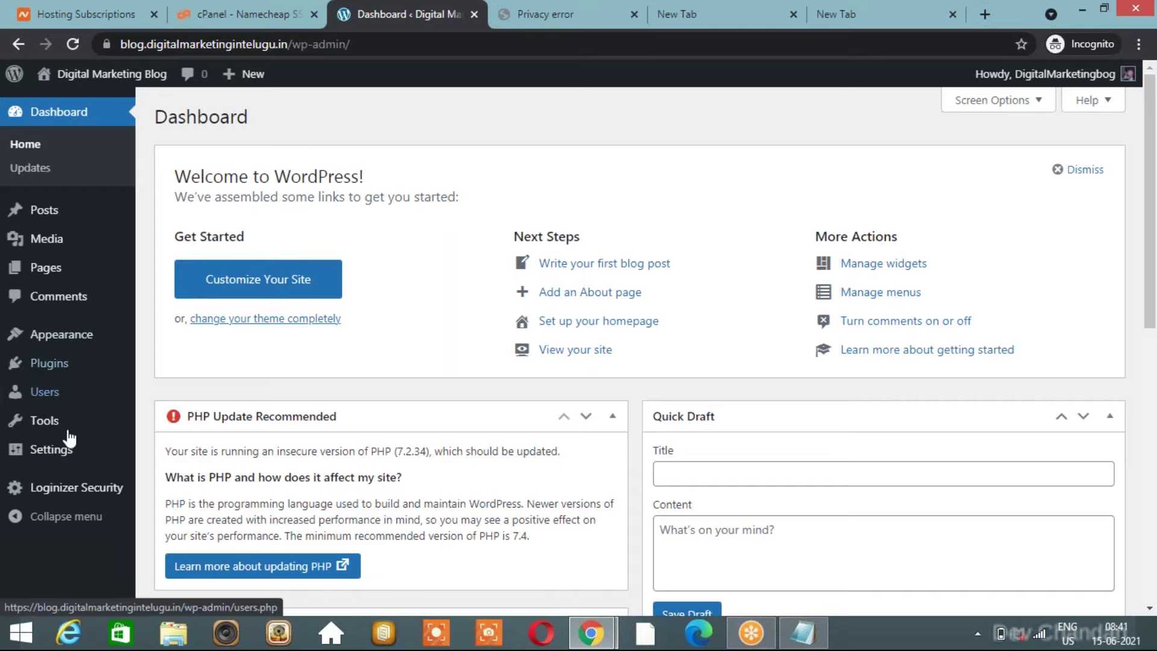
Bring the WordPress Training 2021 mind map window forward and move it up to show more topics.
key("alt+Tab")
key("alt+Tab")
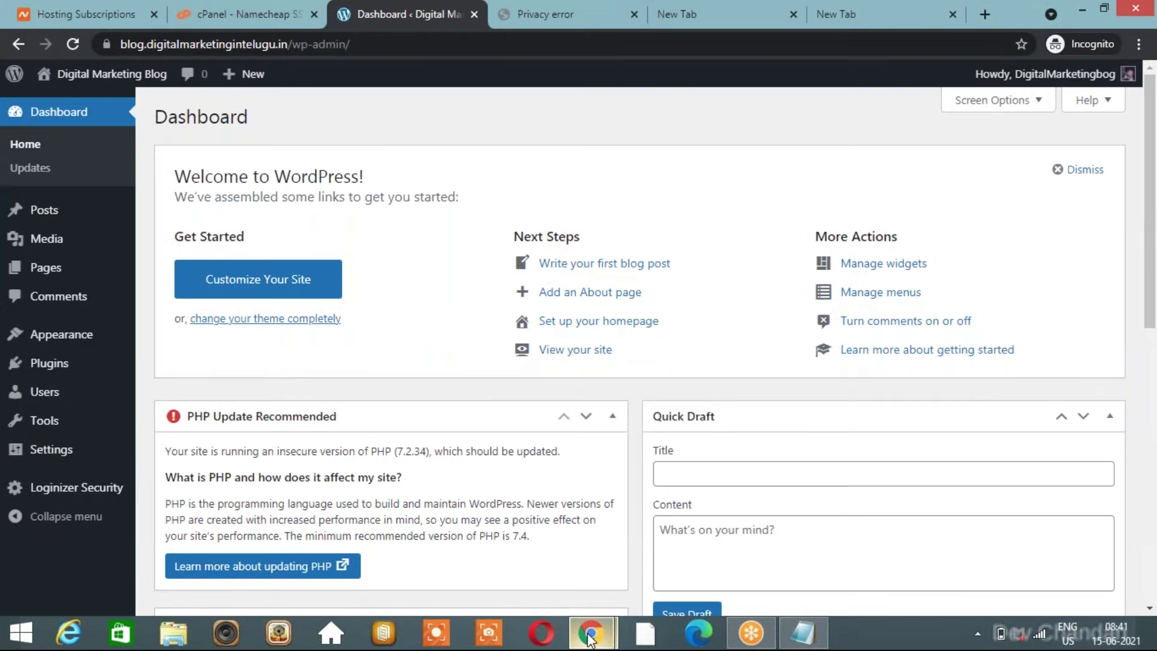
mouse_move(590, 638)
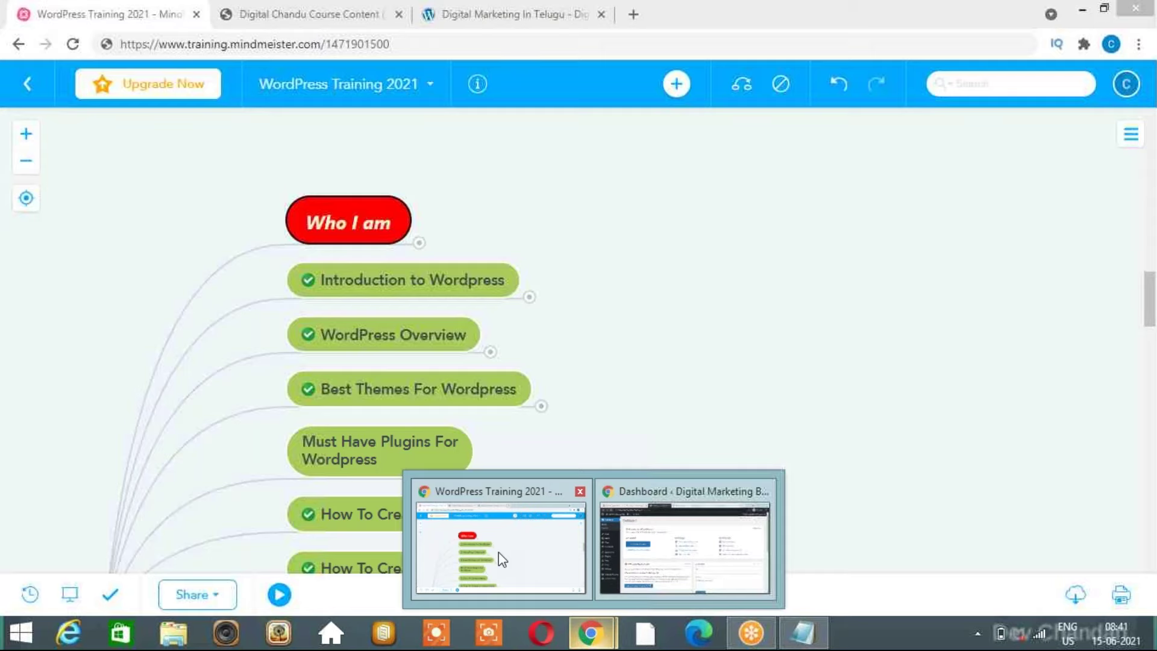
left_click(498, 552)
left_click_drag(612, 405, 649, 261)
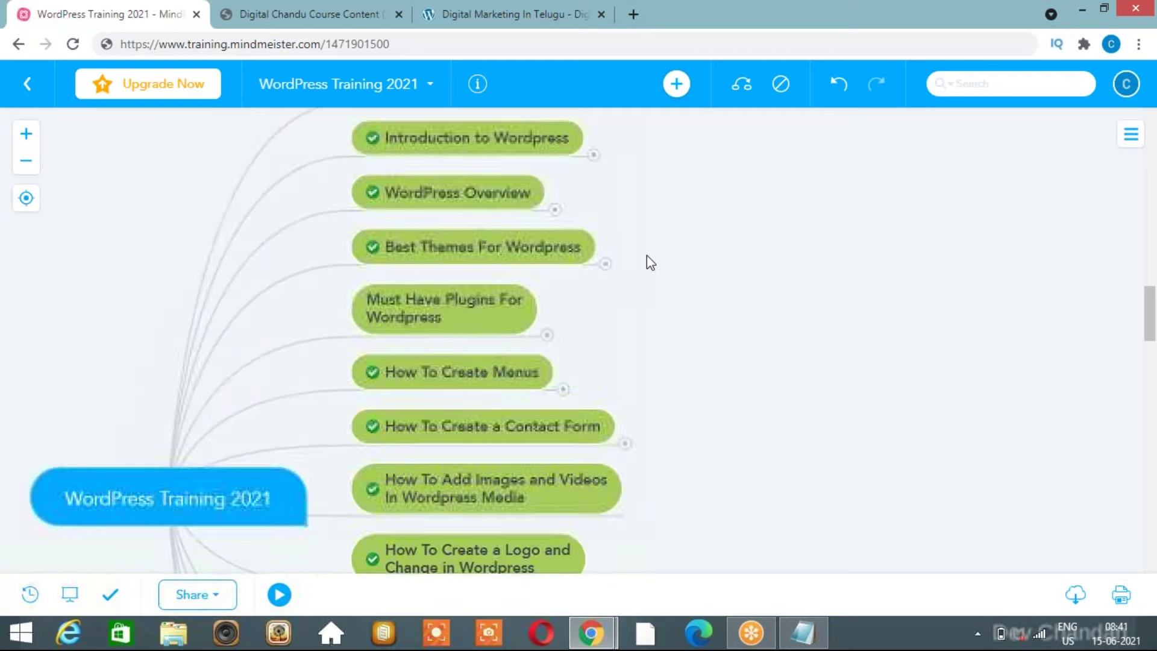
Expand the WordPress Overview branch, then go back to the WordPress Dashboard window.
left_click(556, 211)
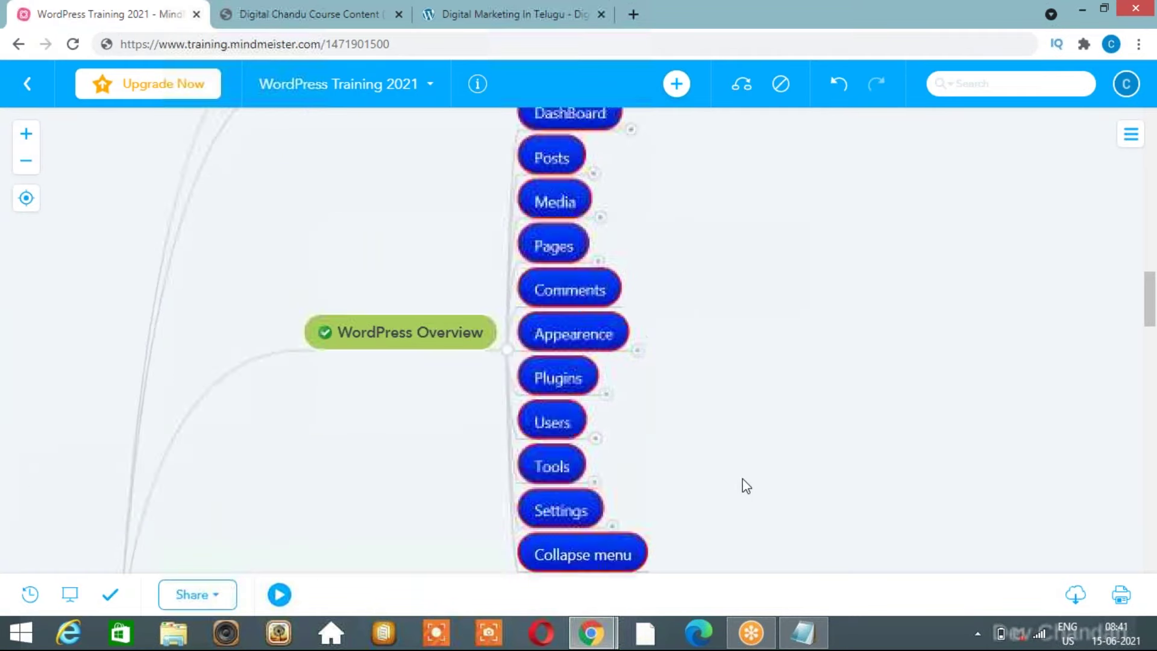
key("alt+Tab")
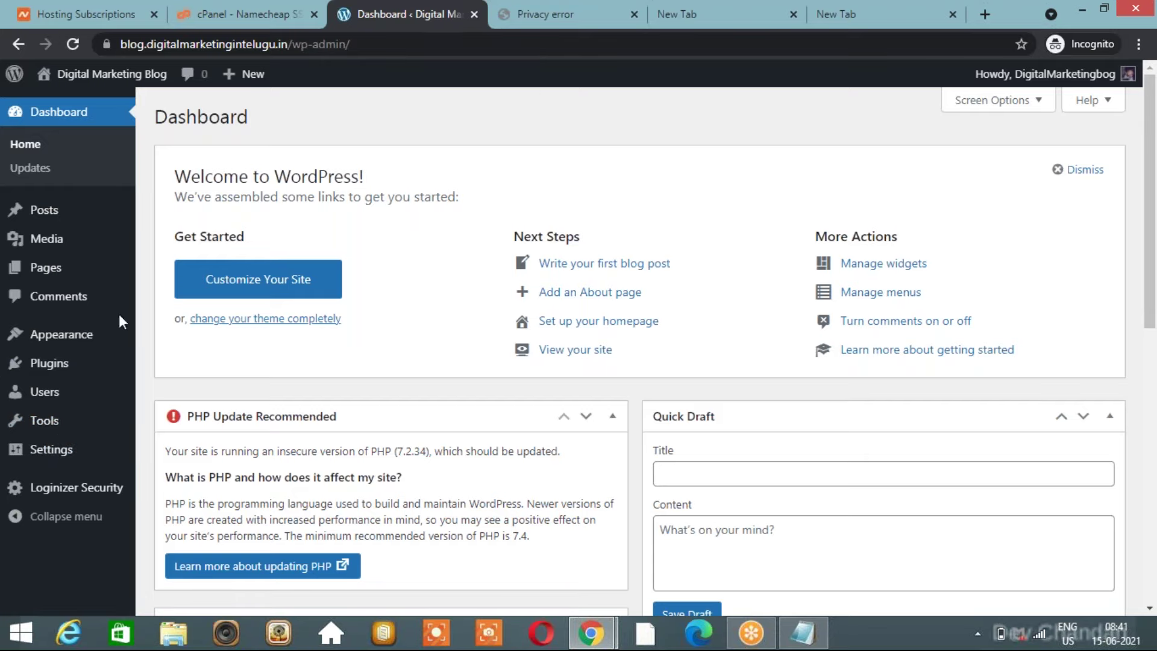
View the installed themes with Twenty Twenty-One active, and copy the blog's address.
mouse_move(75, 335)
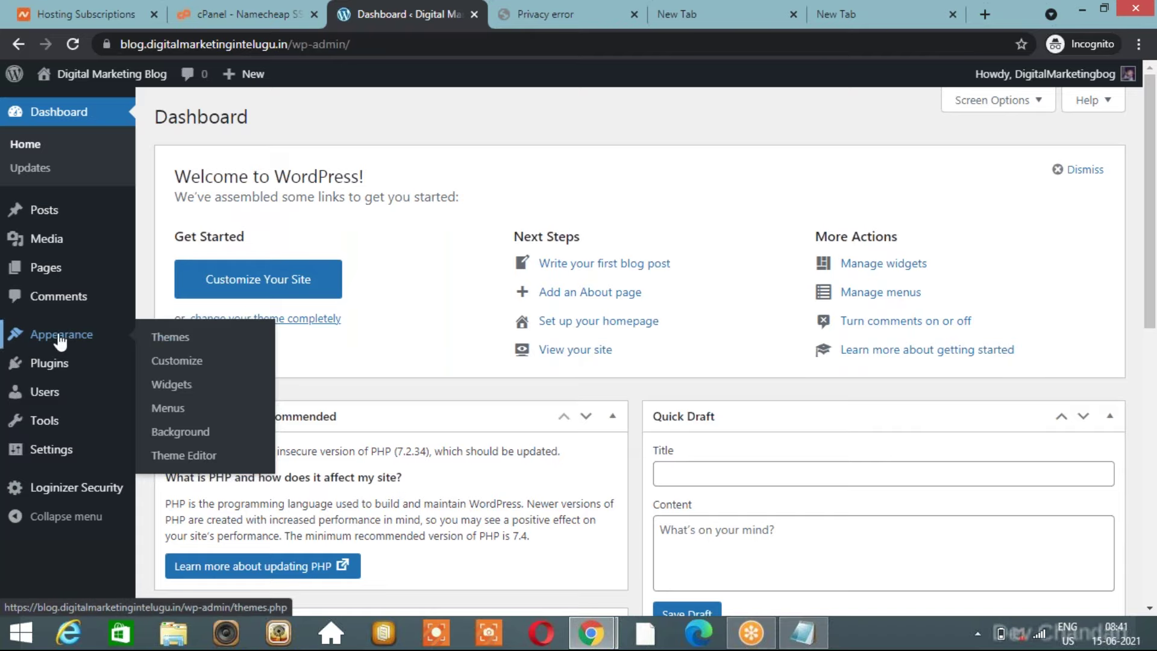
left_click(160, 338)
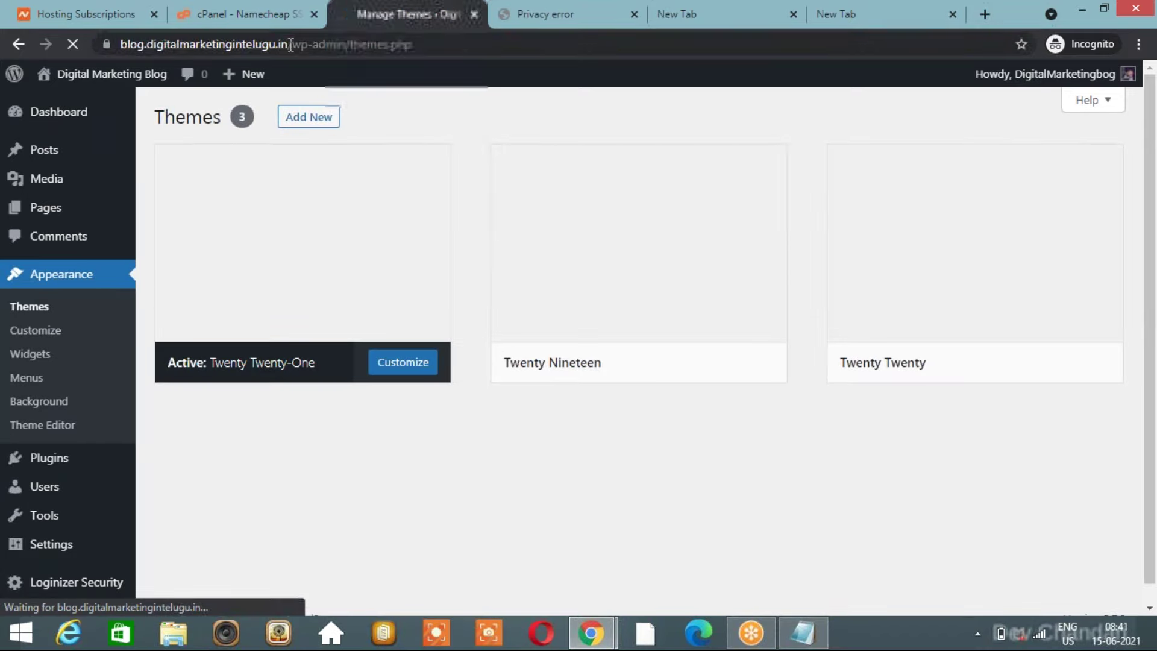
left_click_drag(264, 48, 118, 45)
key("ctrl+c")
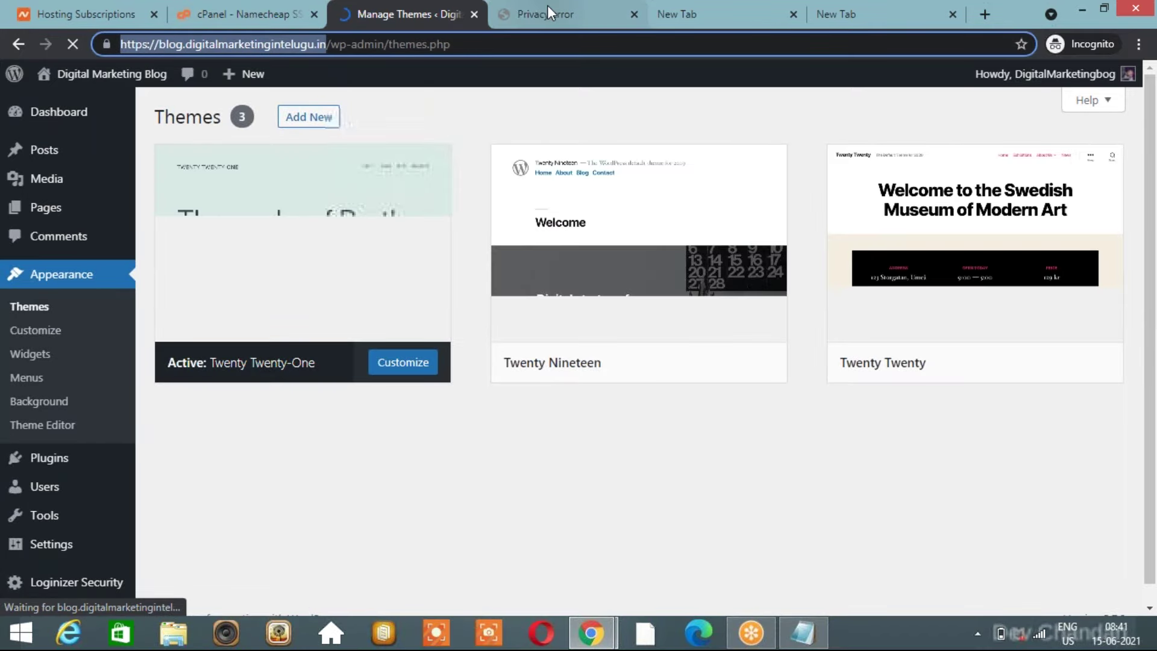
Paste the blog's address into the privacy-error tab's address bar.
left_click(547, 5)
key("ctrl+l")
key("ctrl+v")
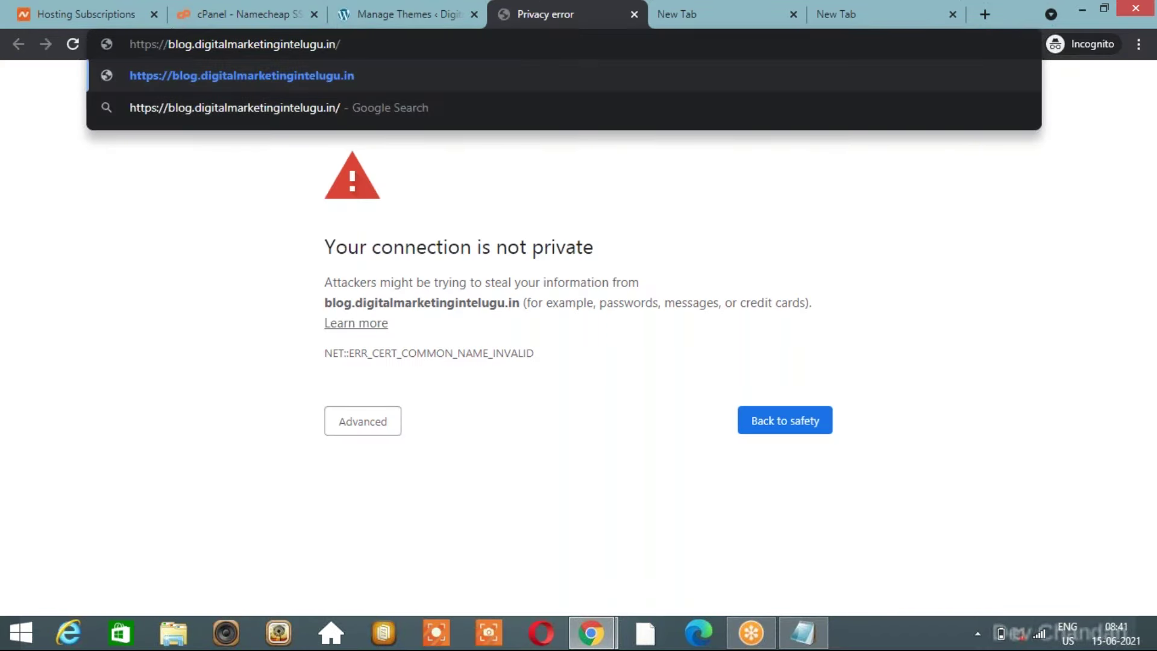
Load the live Digital Marketing Blog homepage and scroll through the Hello world! post and footer.
key("Return")
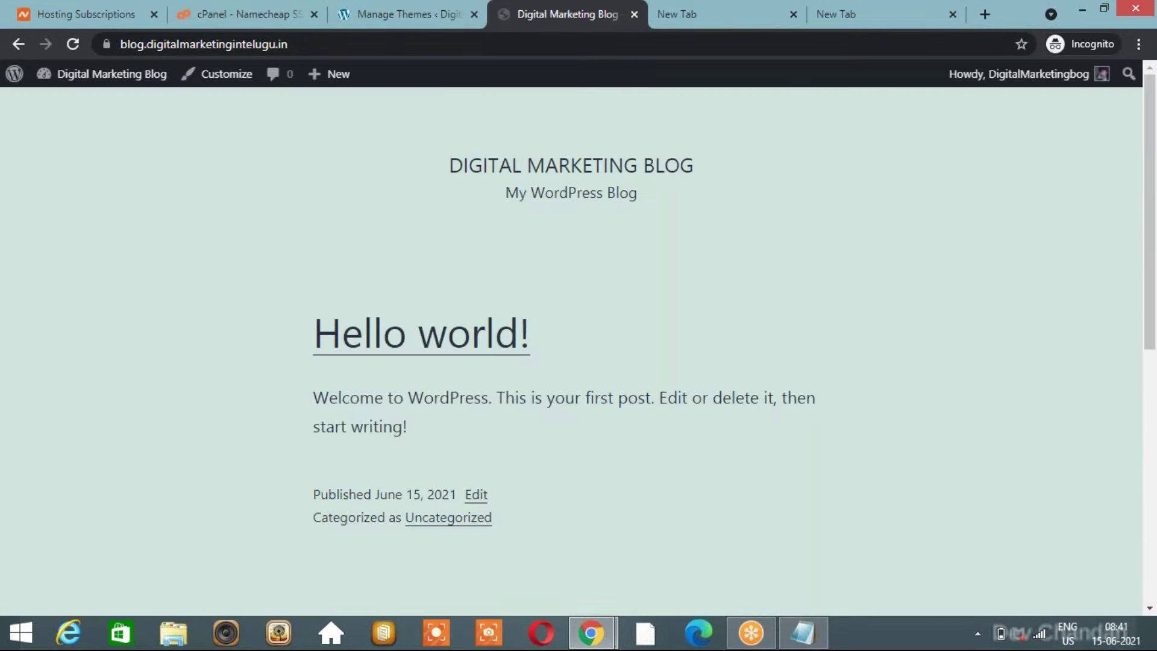
scroll(542, 258, "down", 4)
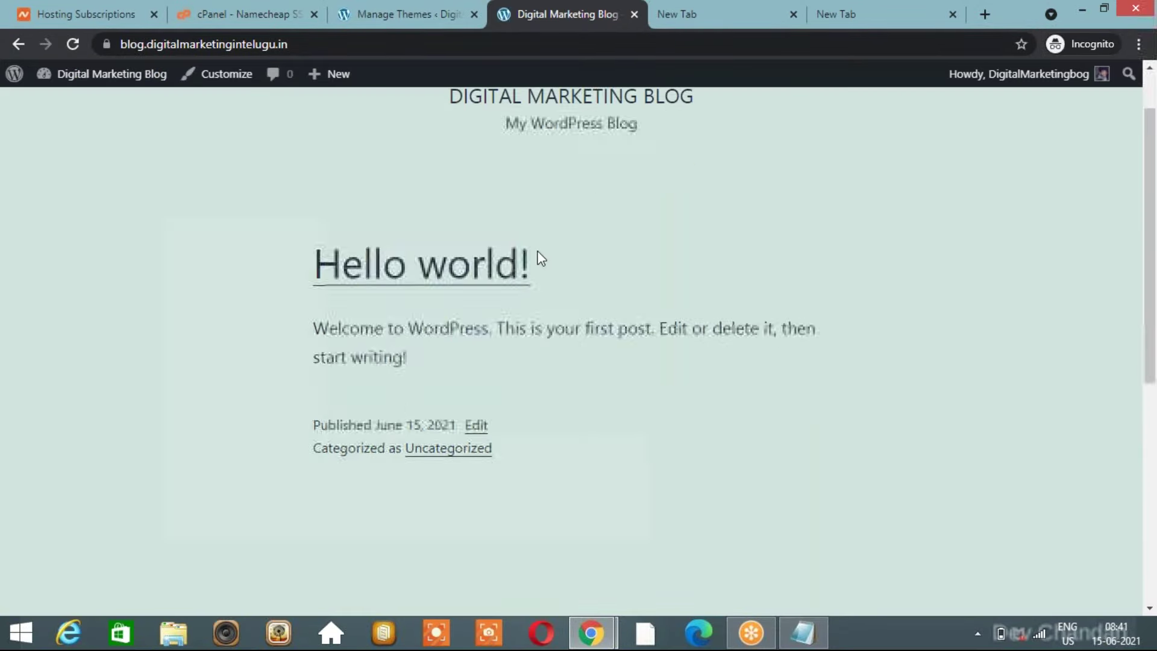
scroll(541, 258, "up", 4)
scroll(541, 258, "down", 7)
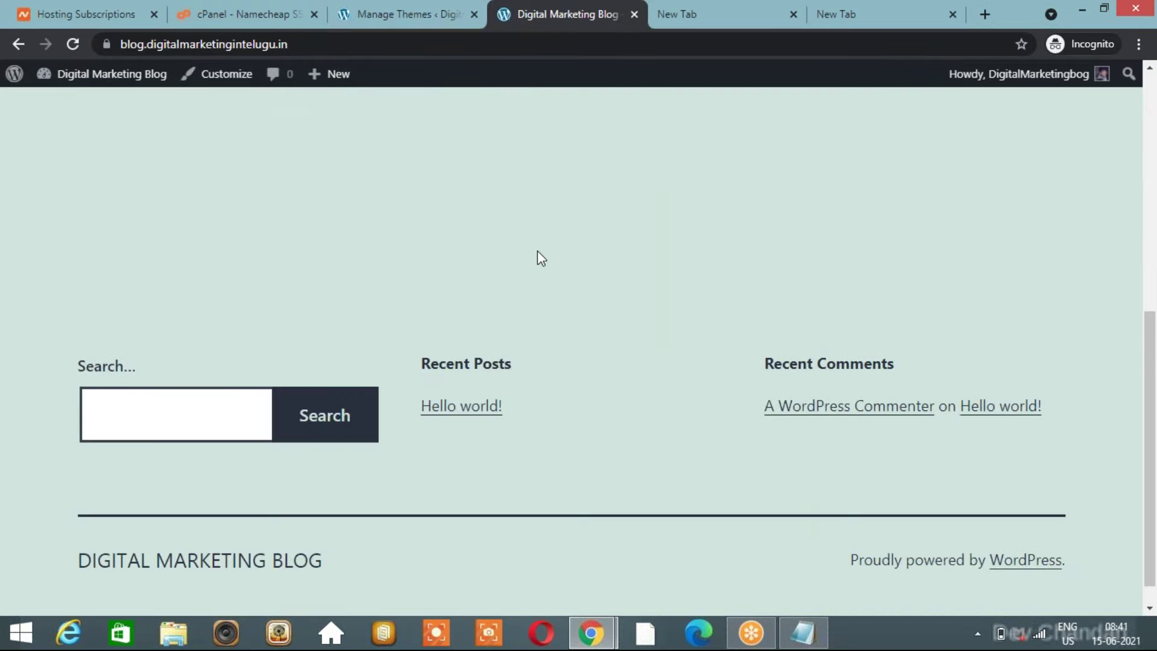
scroll(541, 257, "down", 1)
scroll(541, 258, "up", 2)
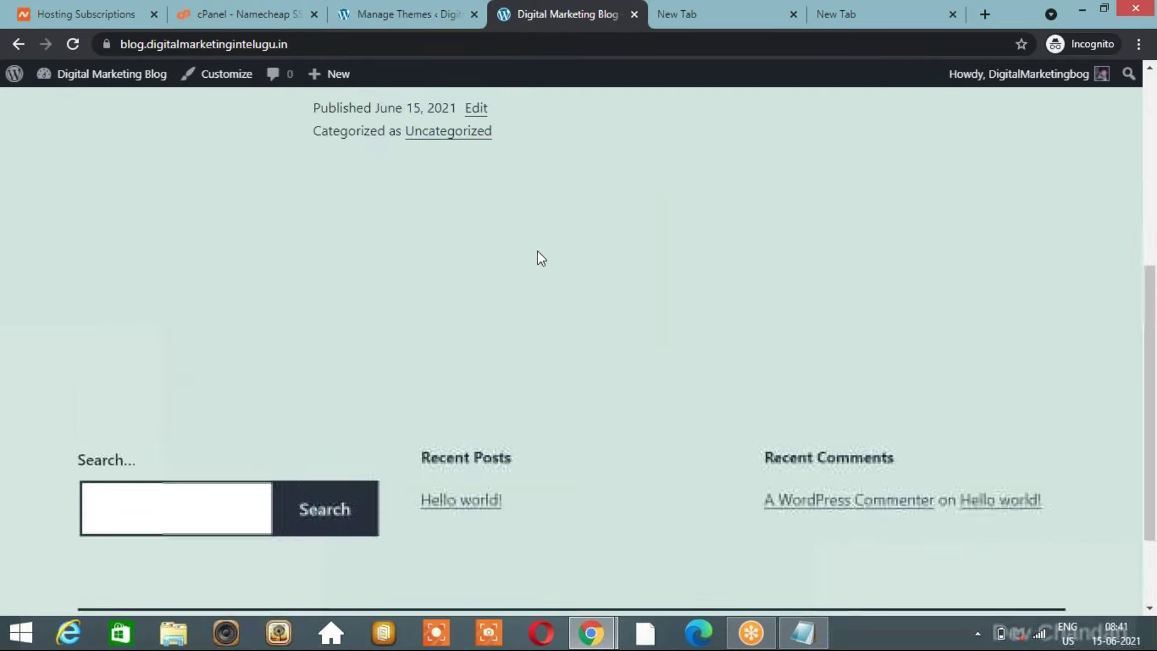
scroll(541, 258, "up", 6)
key("alt+Tab")
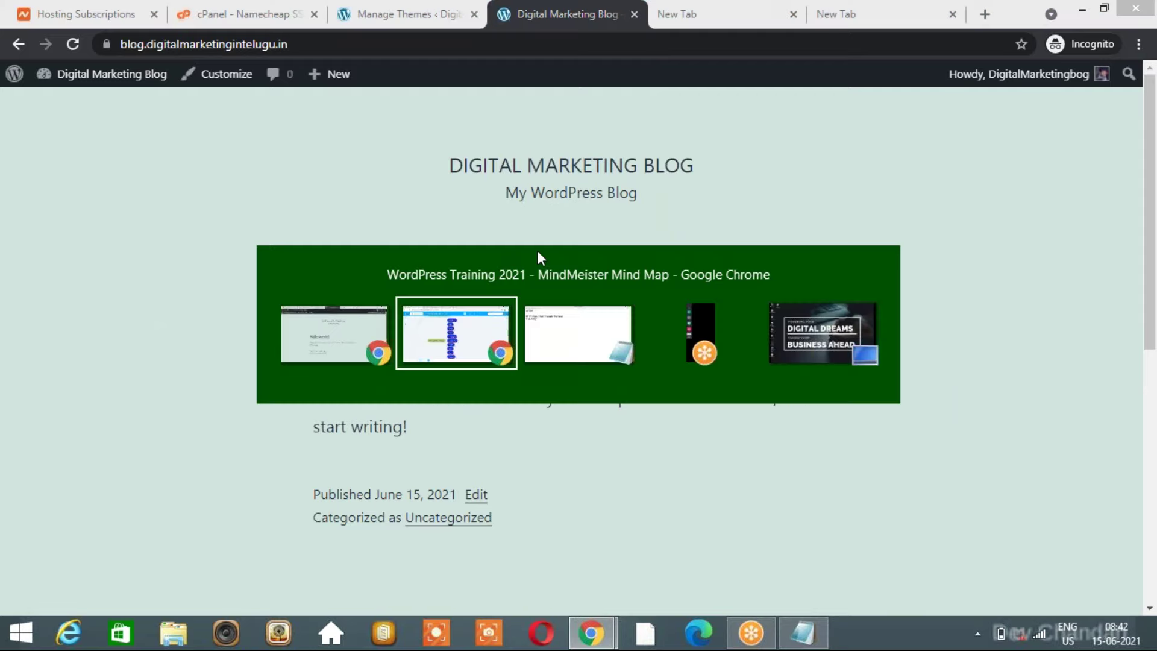
Browse the Digital Marketing In Telugu tab's page.
left_click(528, 14)
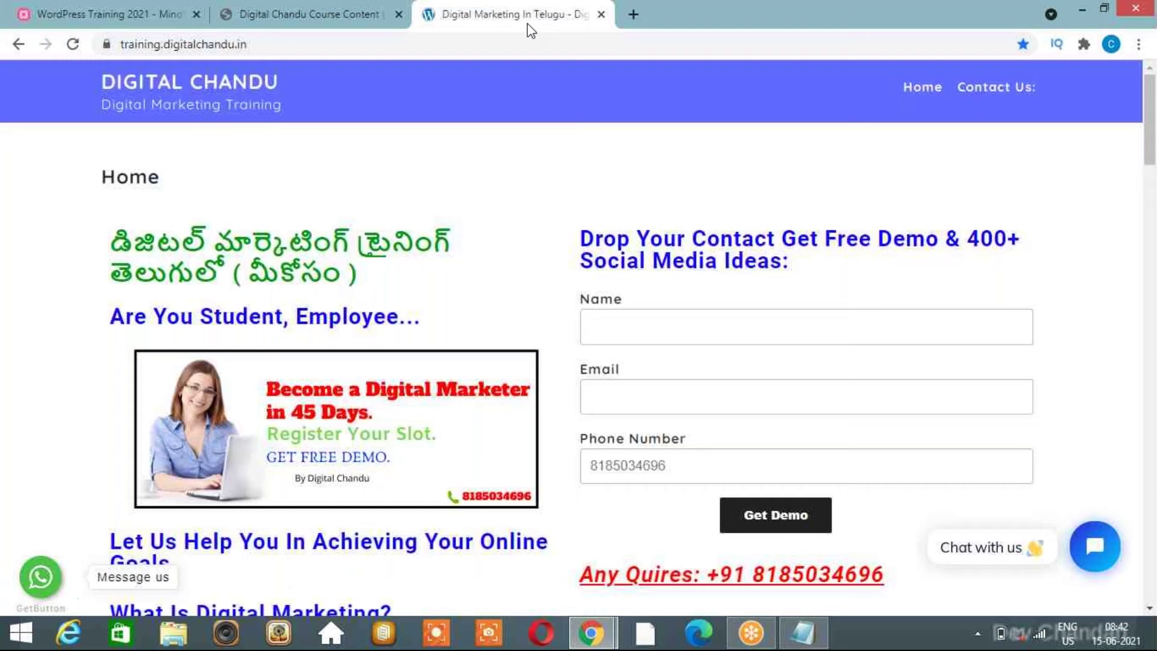
scroll(560, 364, "down", 5)
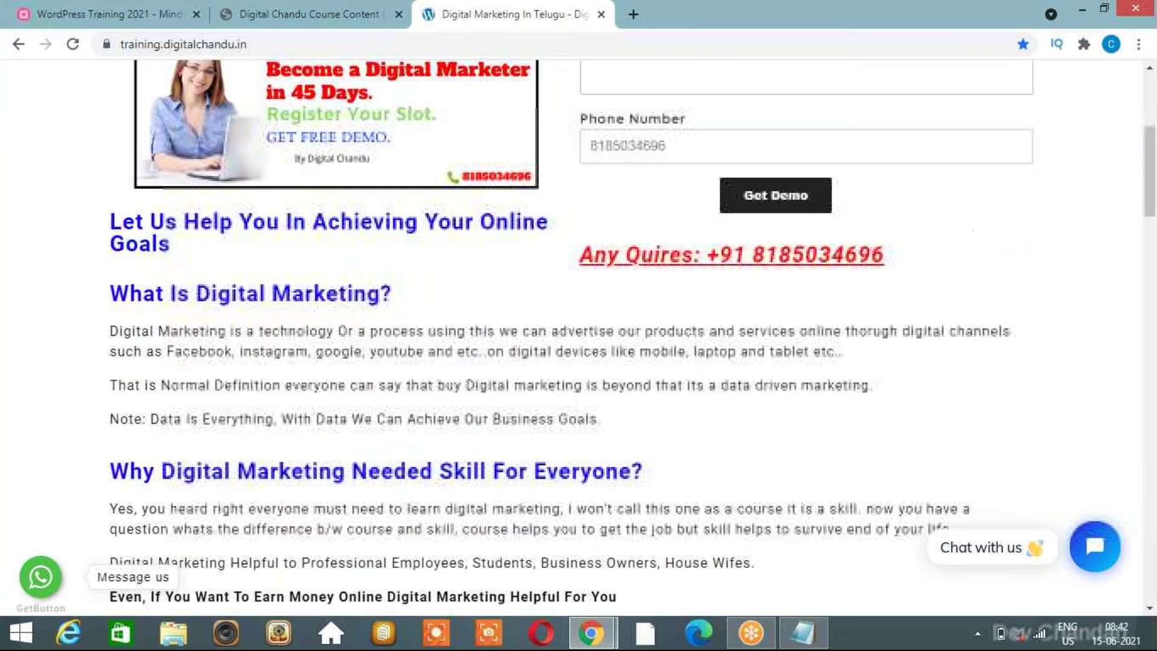
scroll(578, 338, "down", 10)
scroll(579, 337, "up", 11)
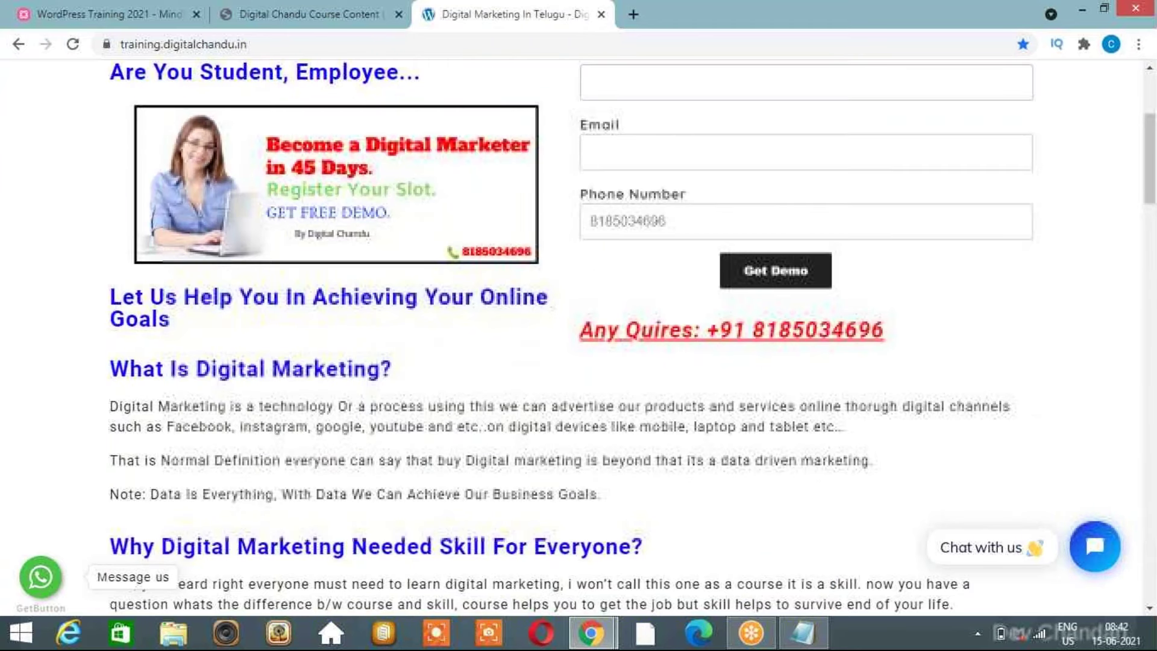
scroll(578, 338, "up", 4)
scroll(573, 339, "down", 5)
scroll(573, 340, "down", 2)
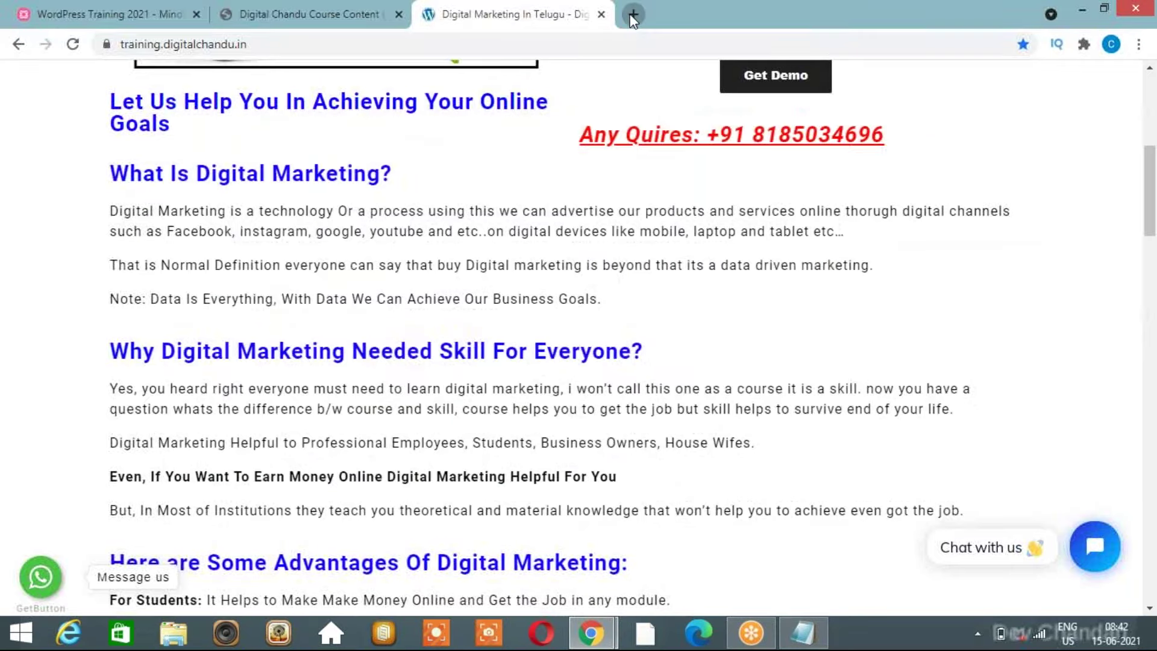
In a new tab, search Google for 'digital marketing in telugu' using the suggestion.
left_click(633, 14)
type("digit")
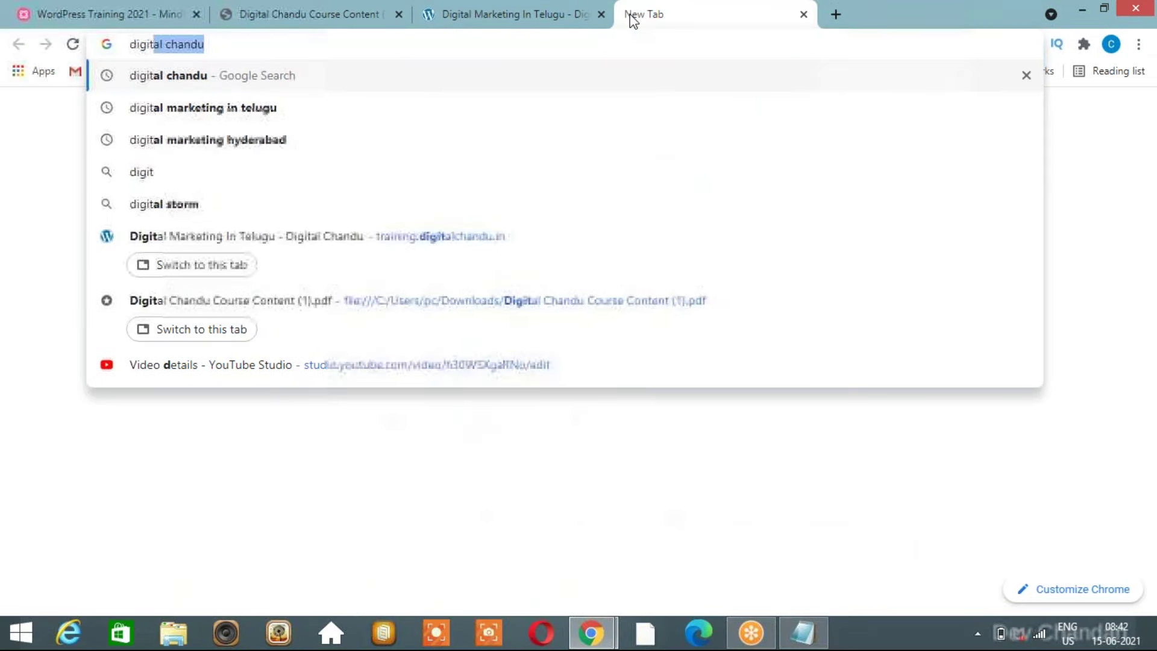
type("almarketi")
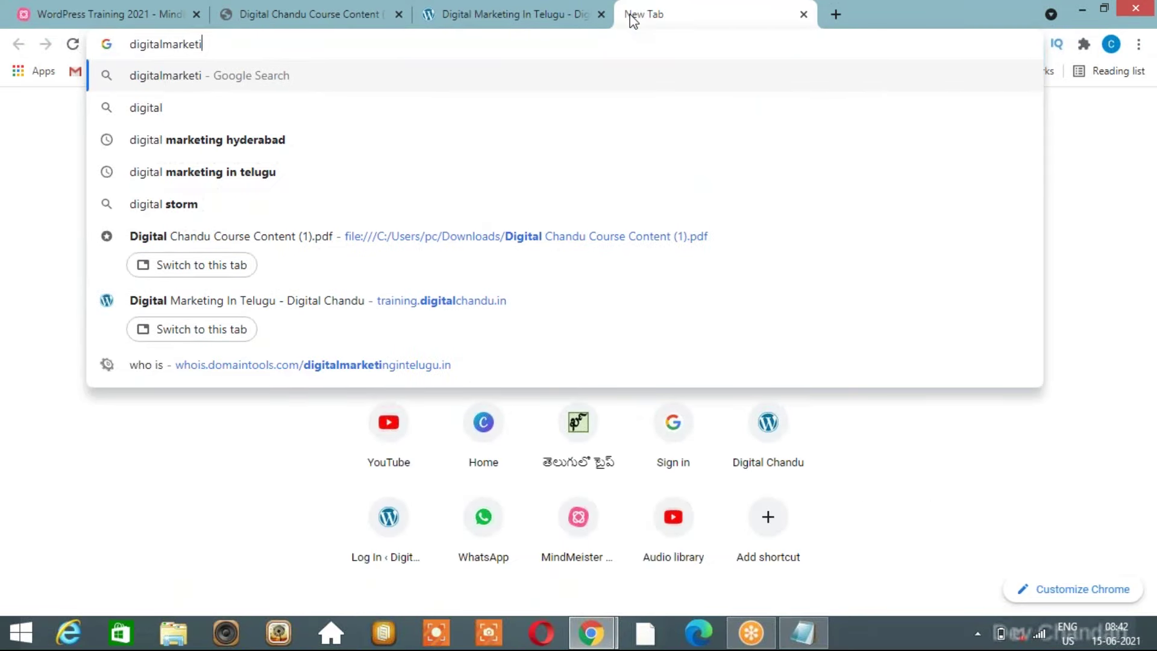
key("ctrl+a")
key("BackSpace")
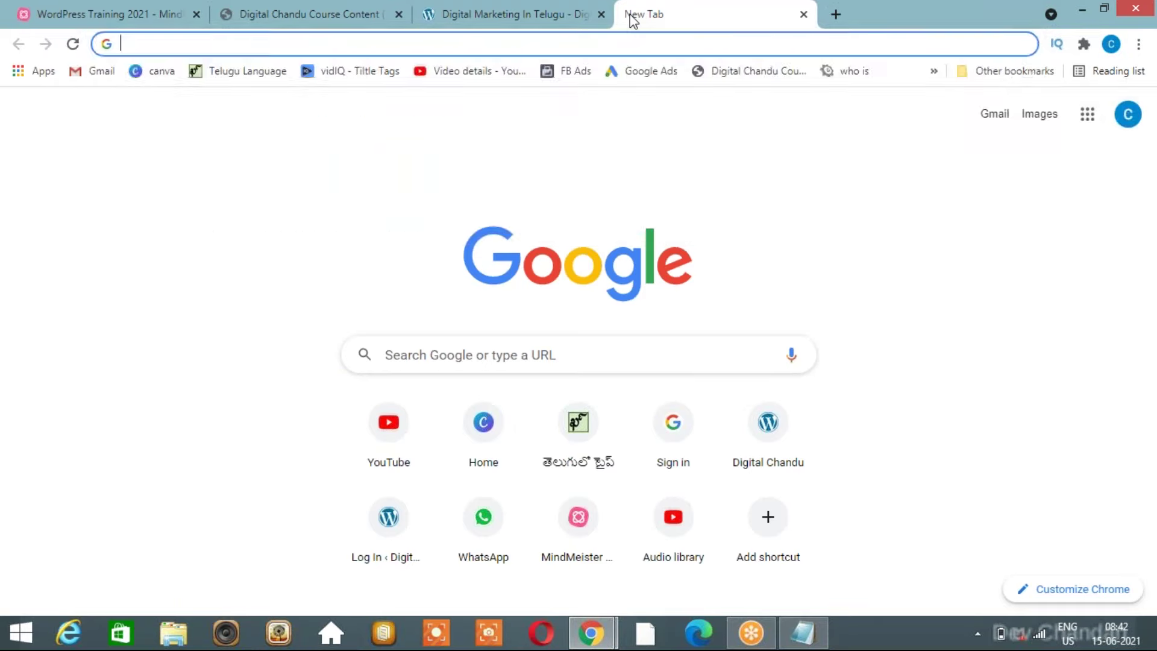
type("digit")
key("Down")
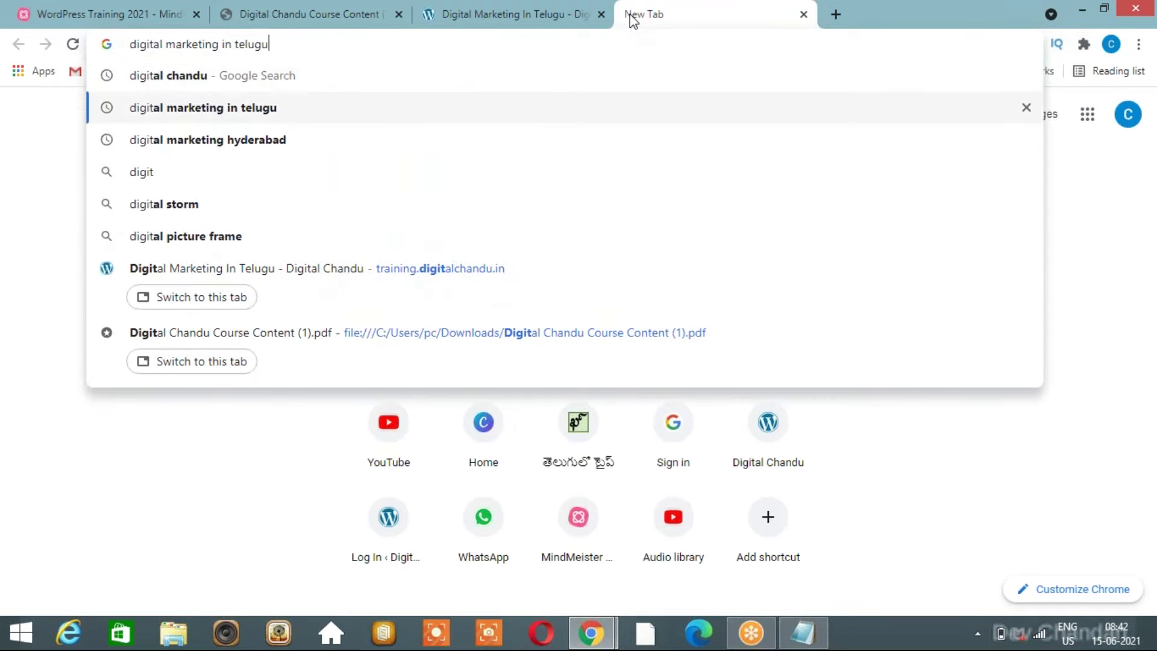
key("Return")
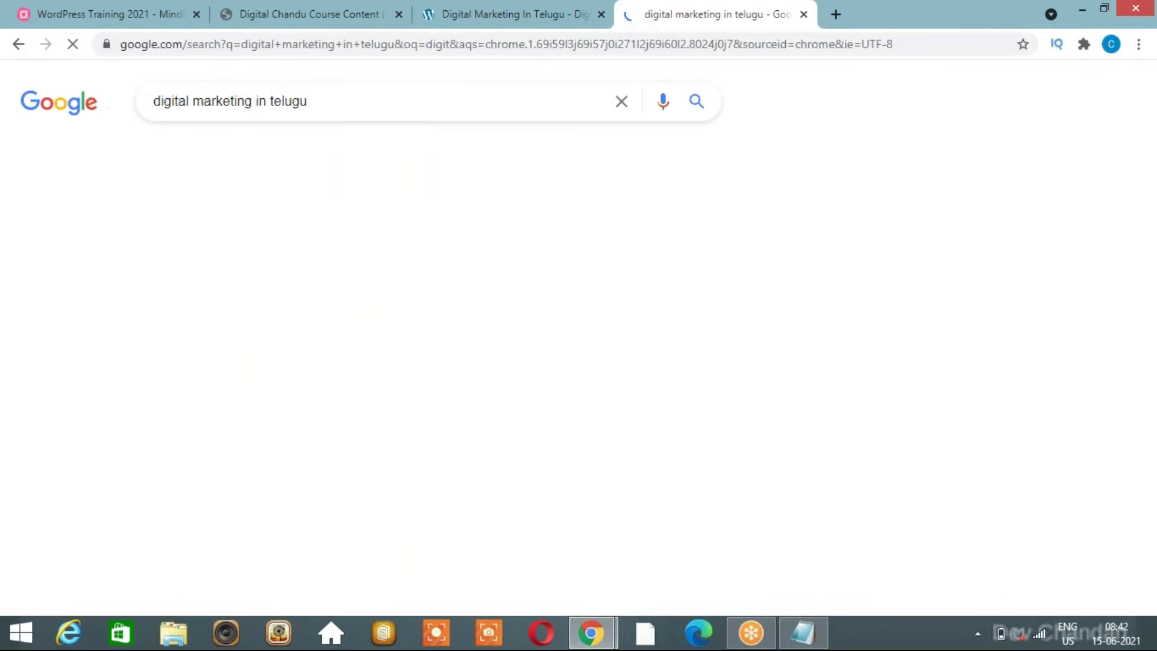
Scroll through the search results, then start a fresh blank tab.
scroll(575, 252, "down", 1)
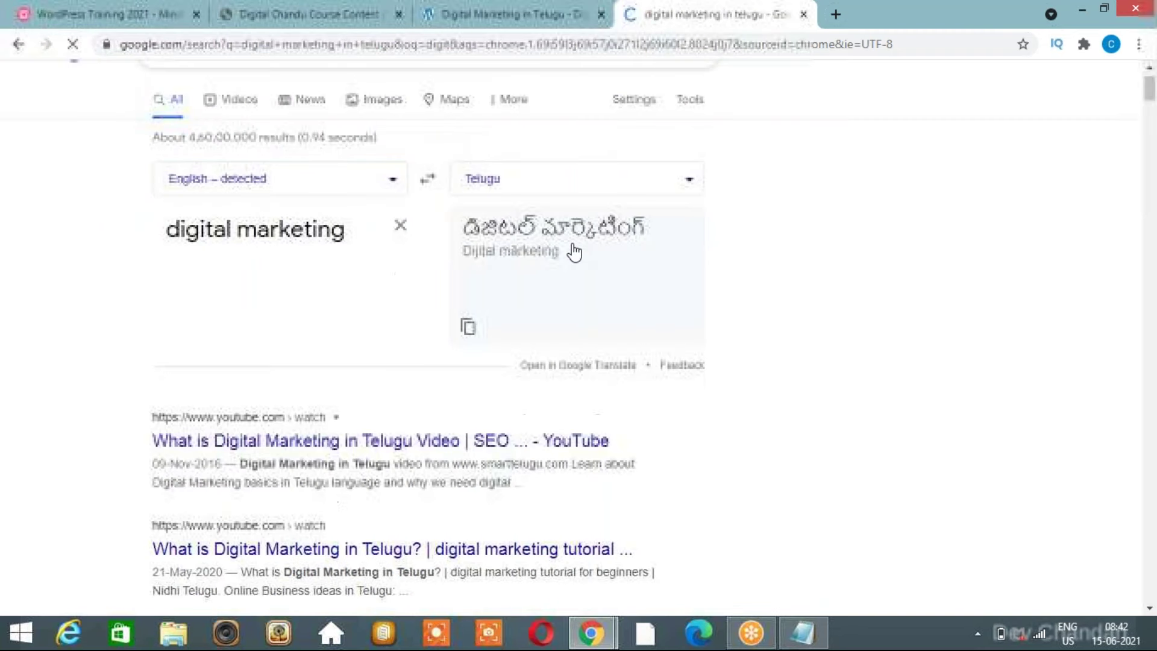
scroll(575, 252, "down", 4)
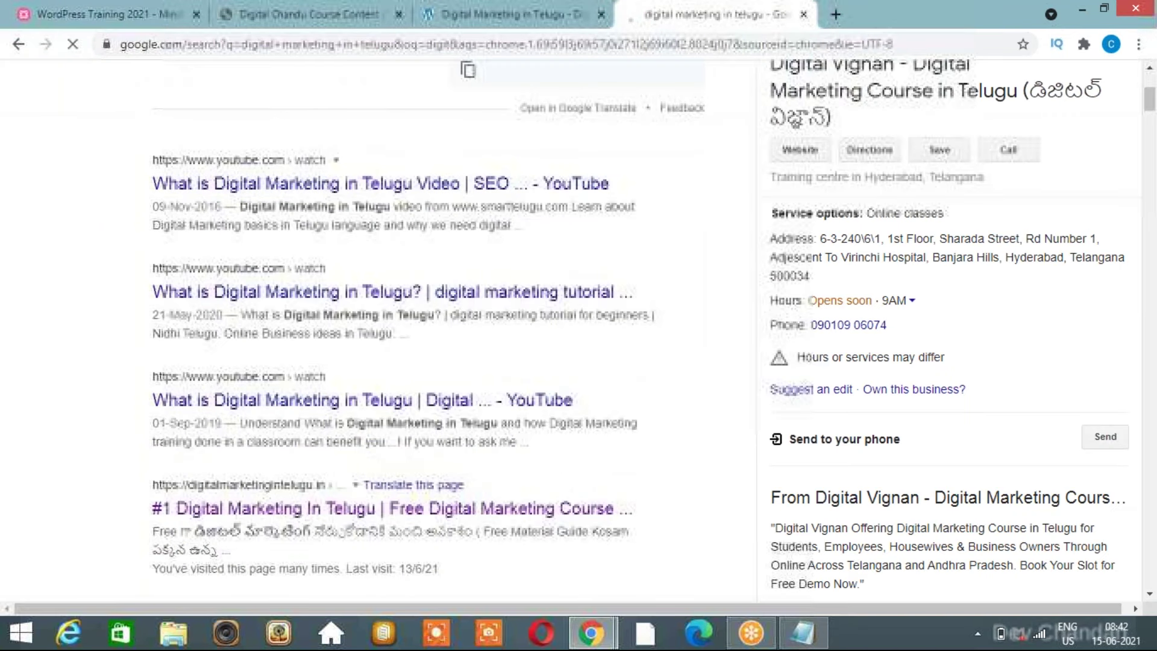
scroll(575, 251, "down", 3)
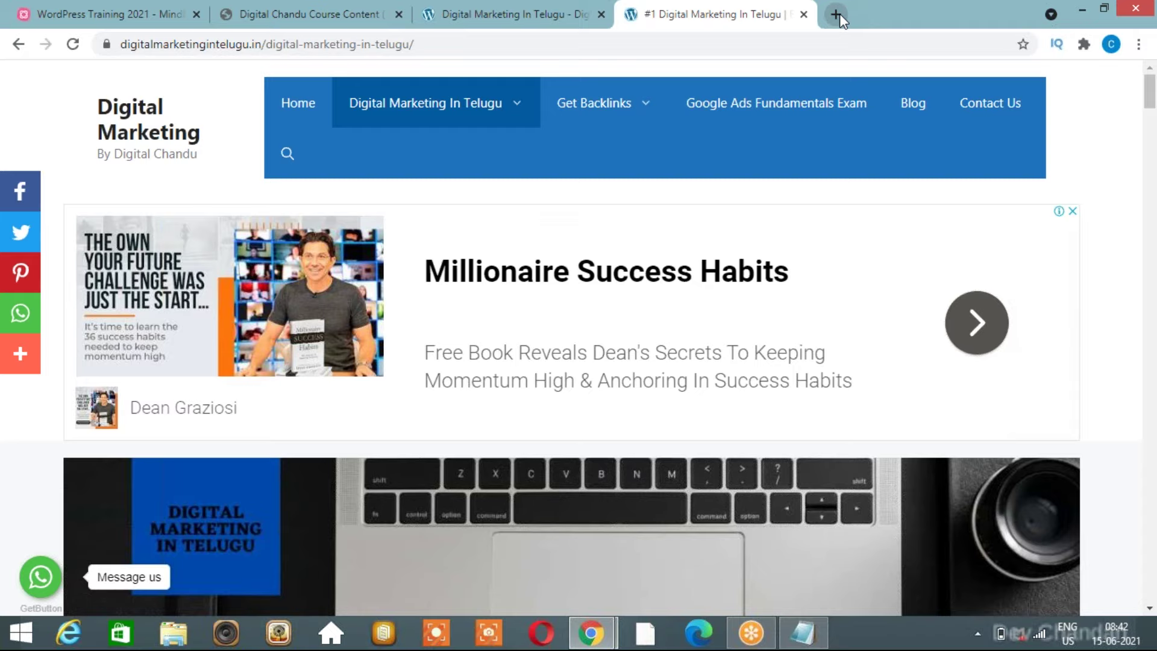
left_click(837, 14)
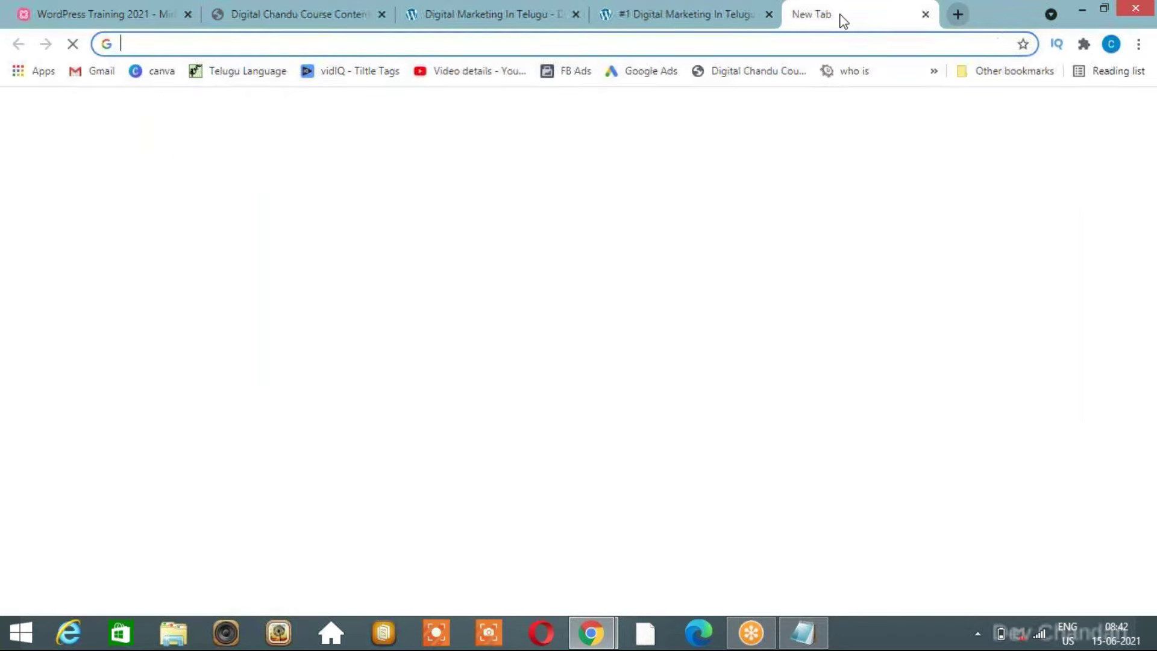
Look up the WHOIS record for digitalmarketingintelugu.in and reload the record page.
left_click(856, 72)
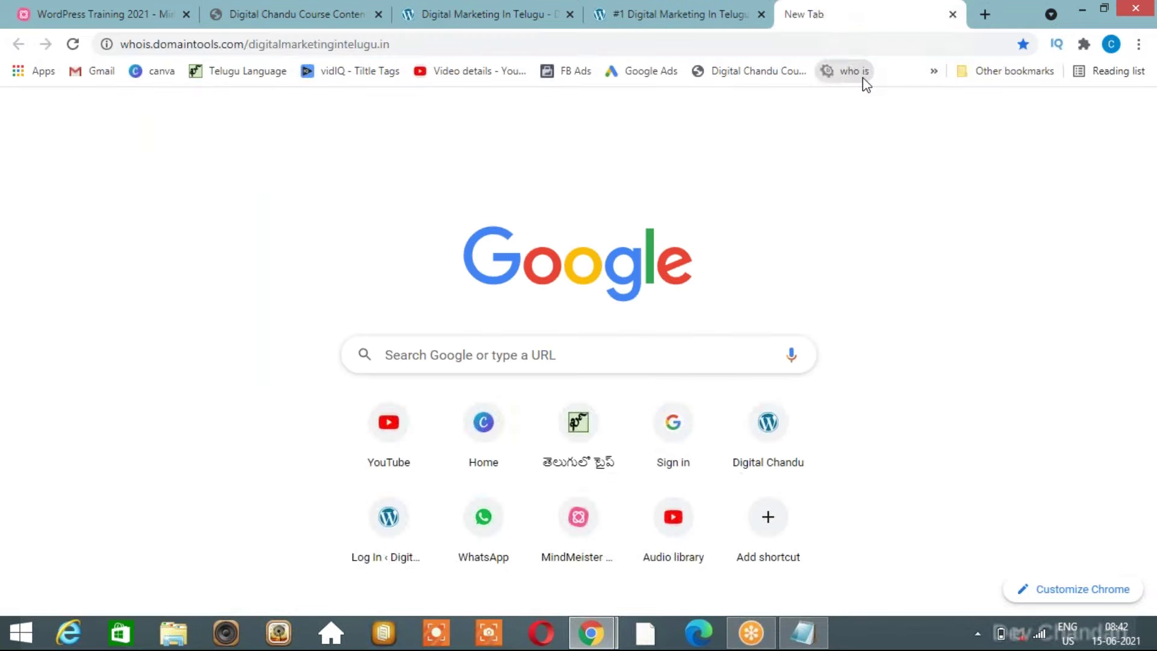
left_click(679, 12)
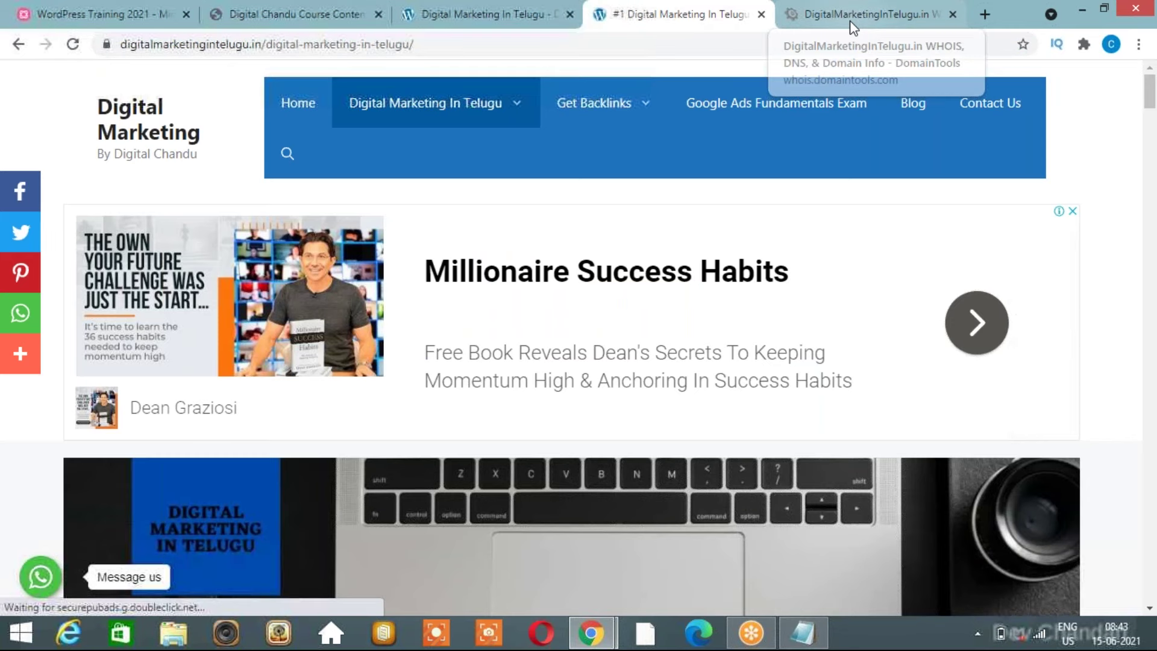
left_click(853, 27)
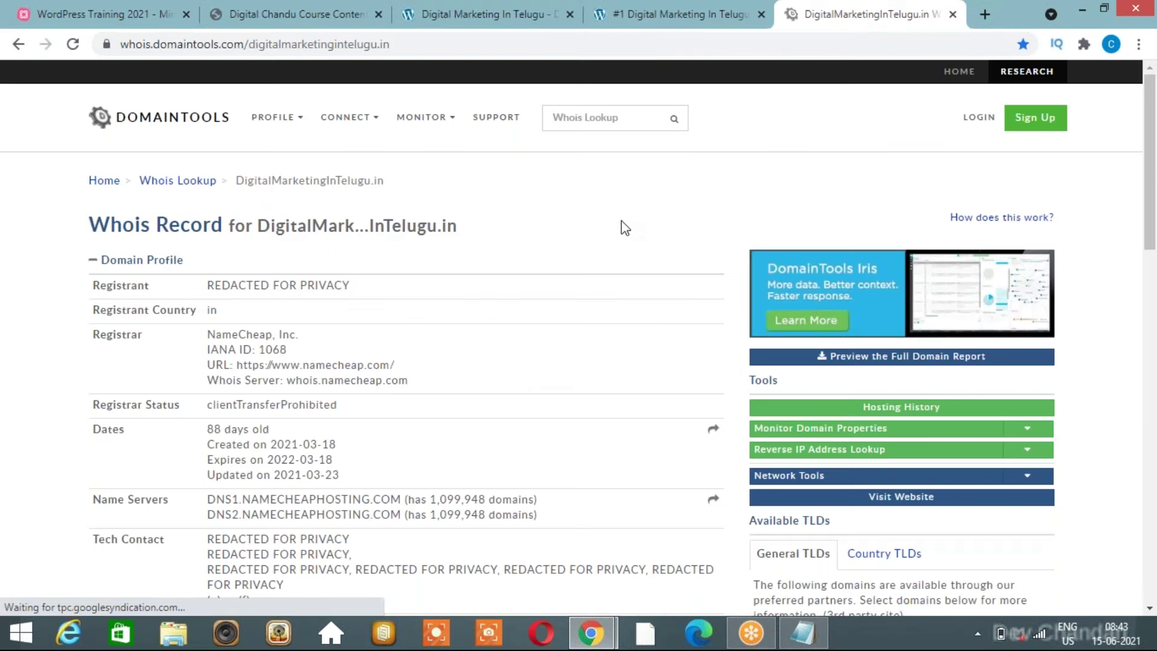
scroll(621, 221, "down", 1)
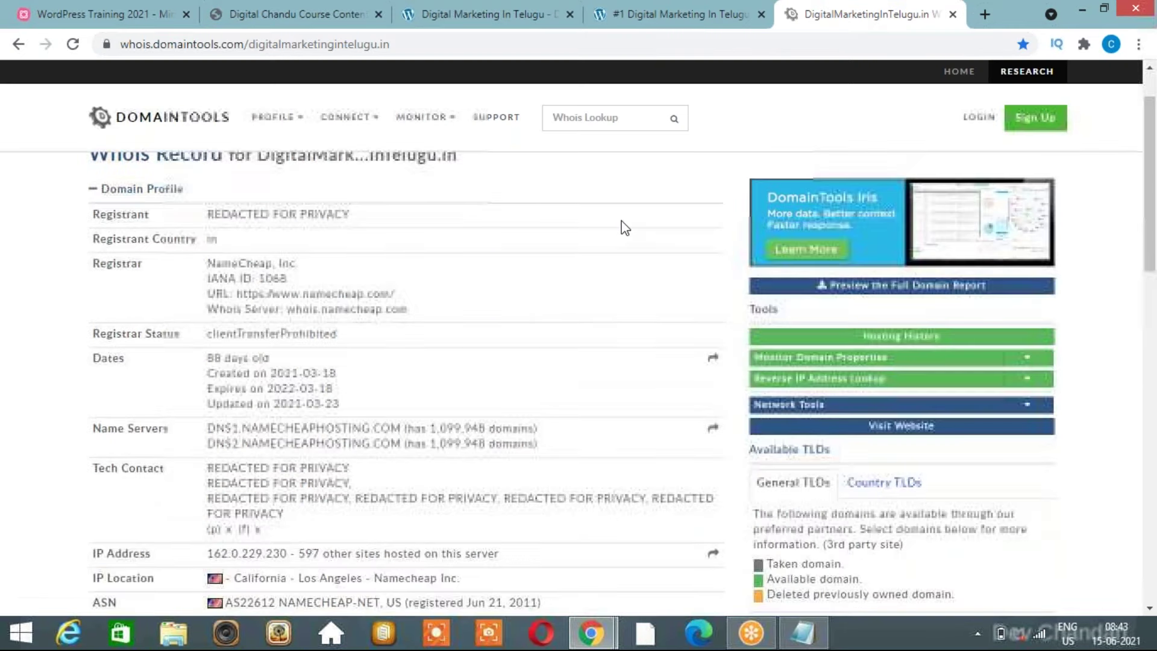
scroll(621, 222, "down", 1)
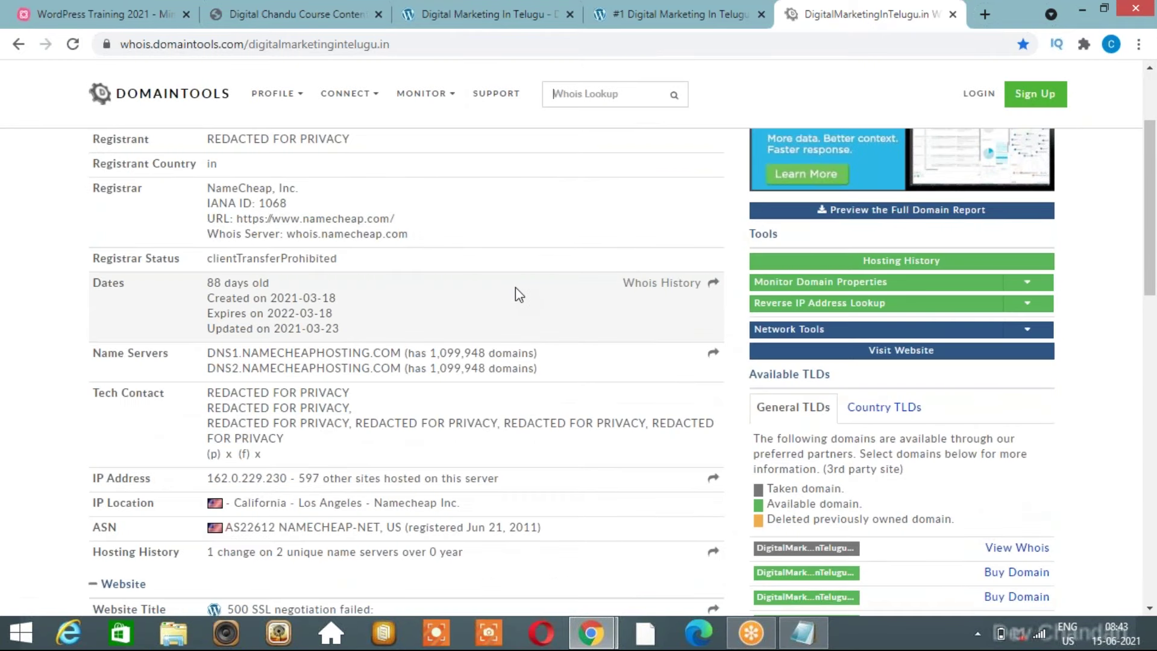
scroll(515, 287, "up", 2)
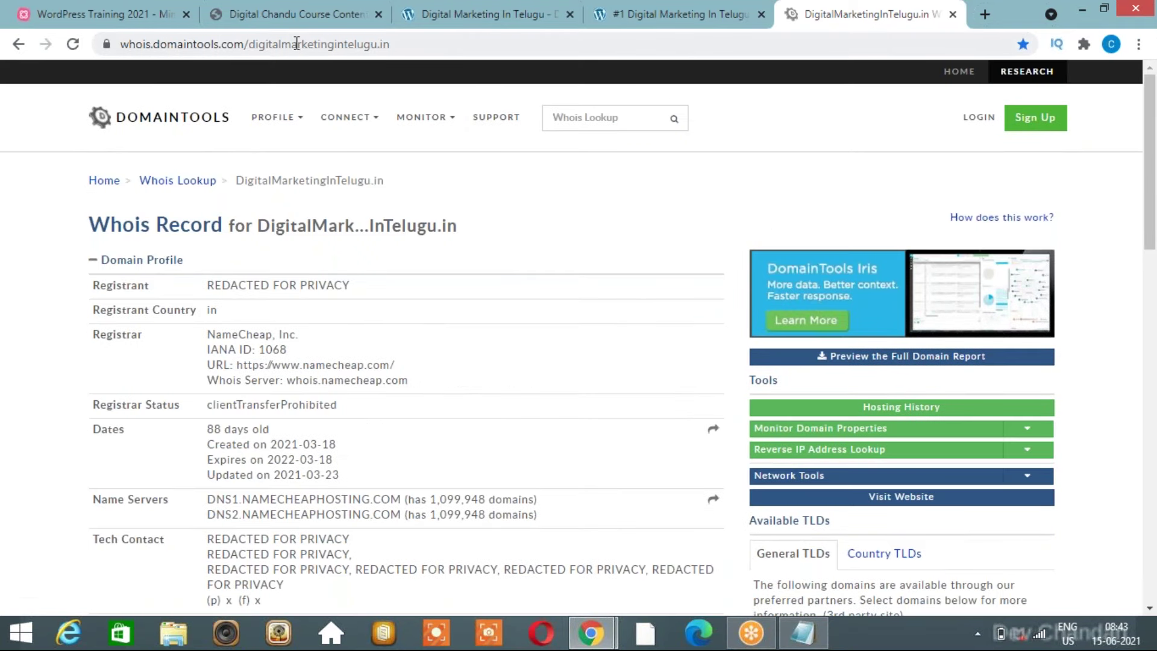
left_click(74, 46)
Highlight the domain name, its 88-day age and 2021-03-18 creation date, then open a new tab.
scroll(606, 276, "down", 7)
scroll(606, 275, "up", 3)
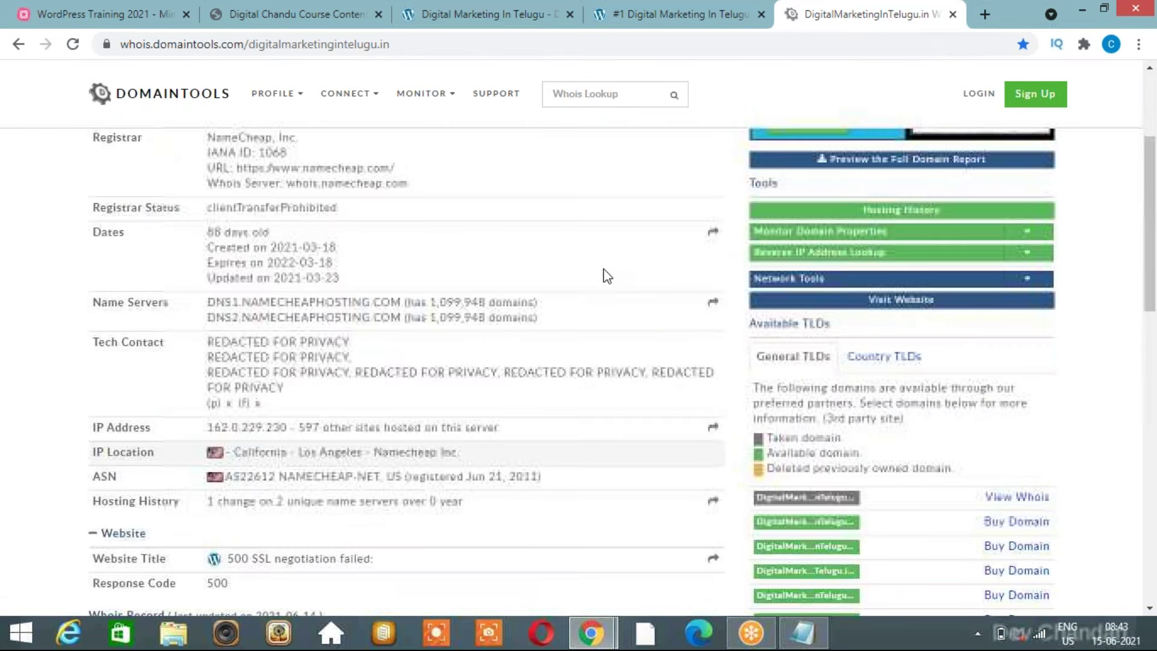
scroll(606, 275, "up", 4)
left_click_drag(271, 225, 516, 219)
left_click(519, 224)
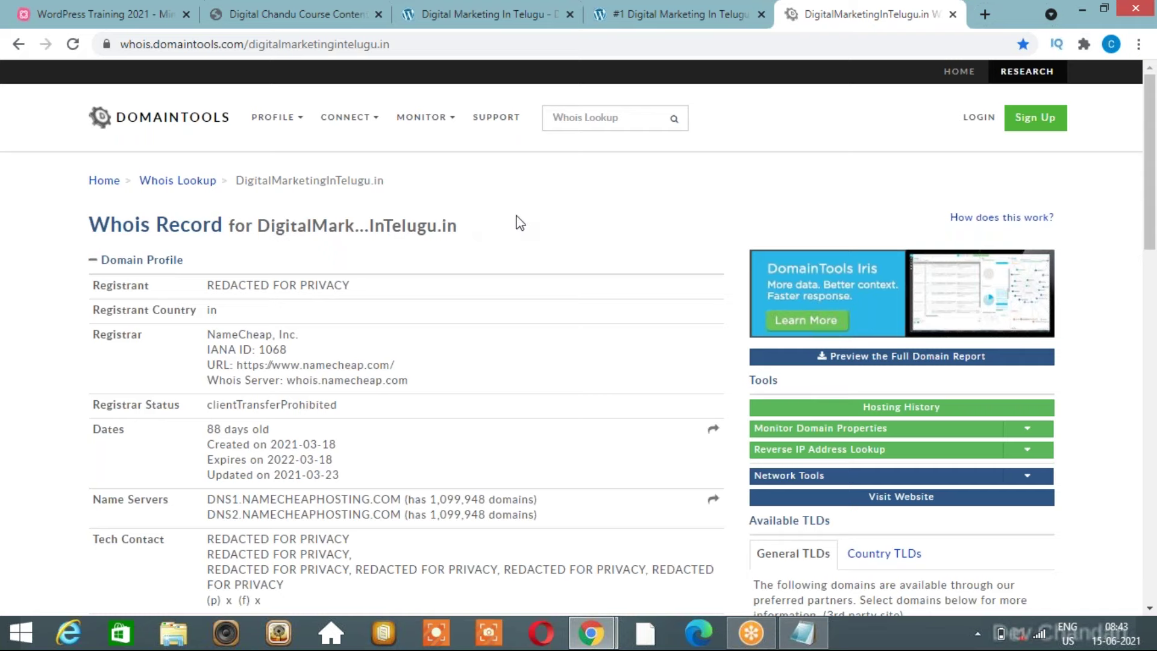
scroll(520, 224, "down", 2)
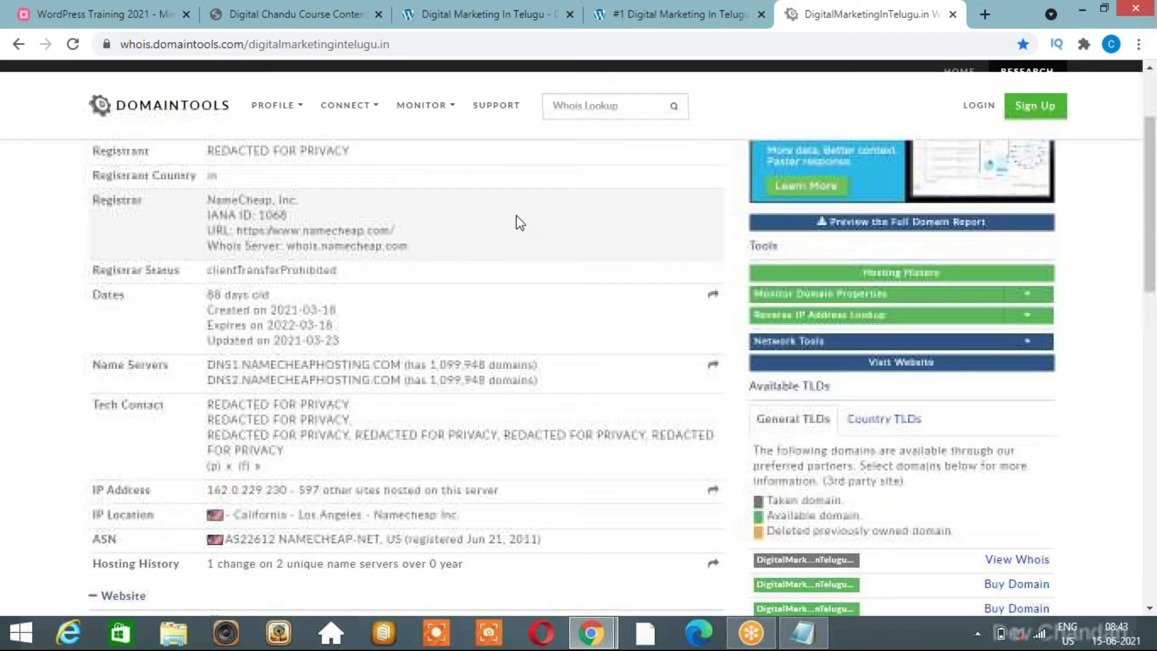
left_click_drag(271, 288, 338, 289)
left_click_drag(214, 272, 226, 276)
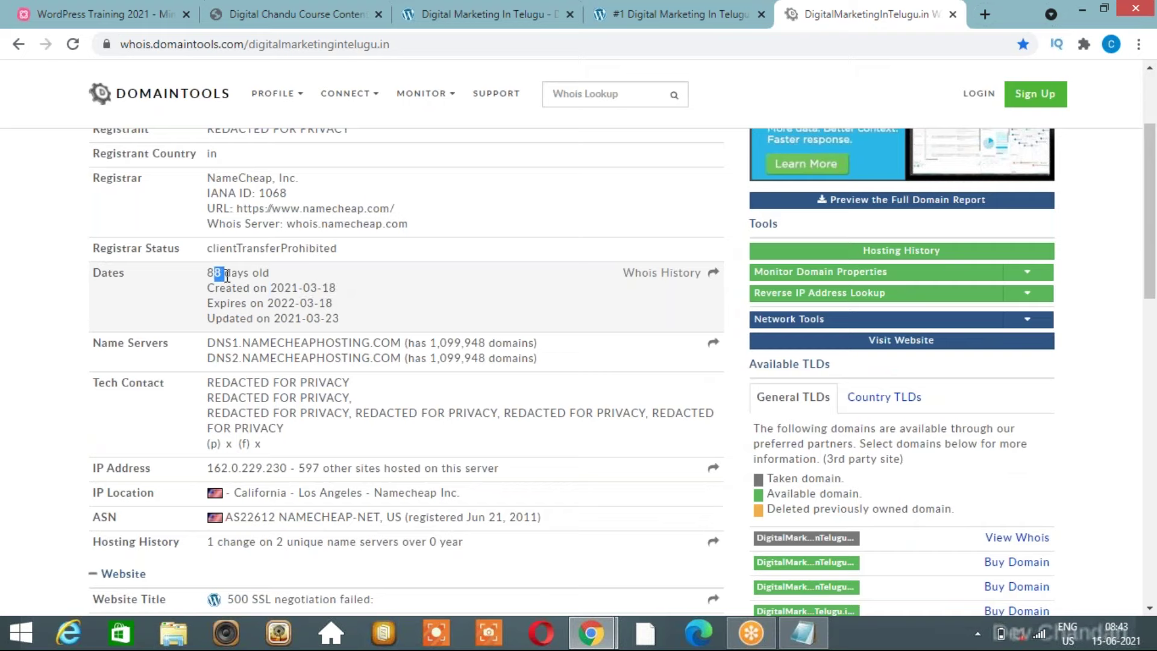
double_click(271, 288)
left_click_drag(331, 288, 341, 293)
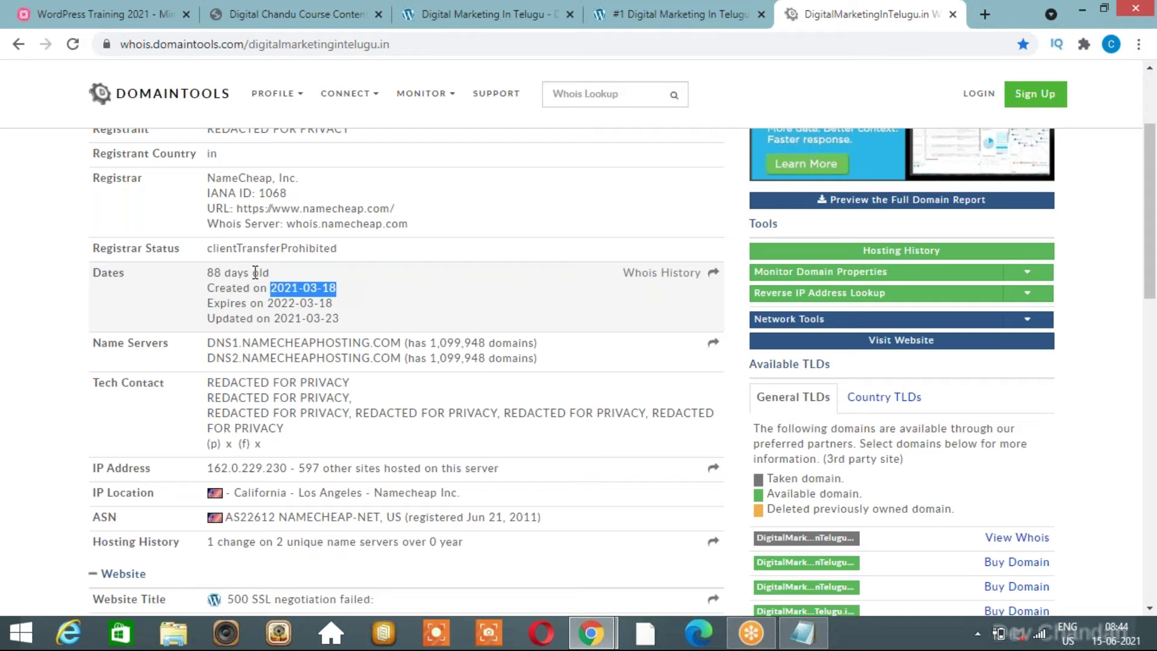
left_click(986, 13)
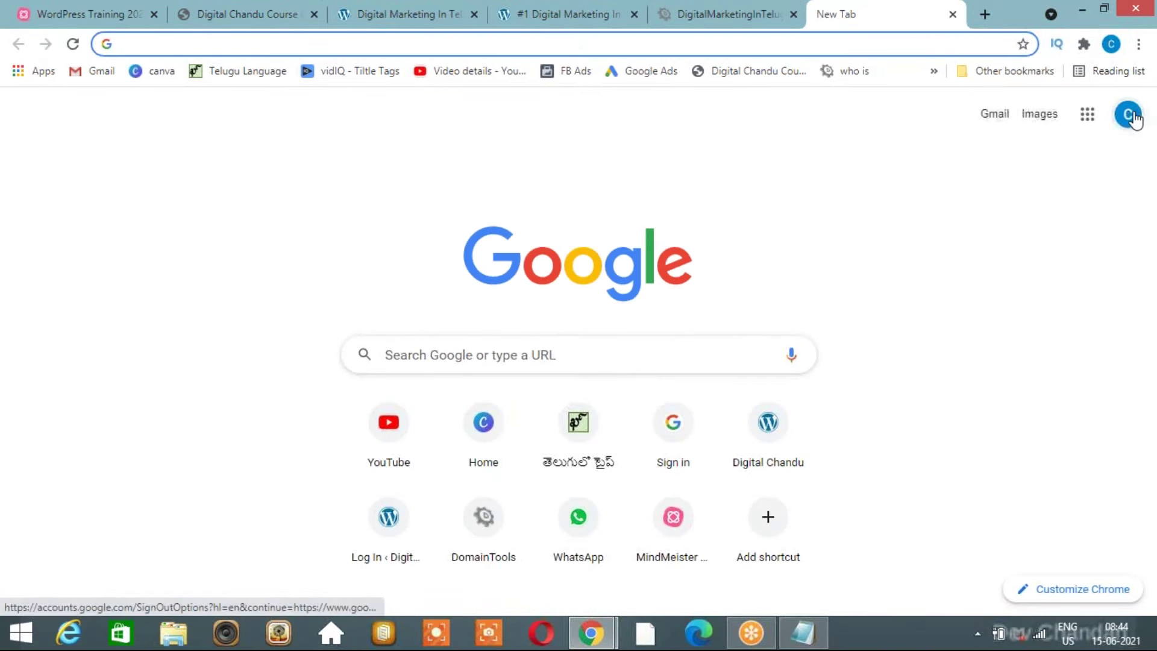
left_click(1129, 115)
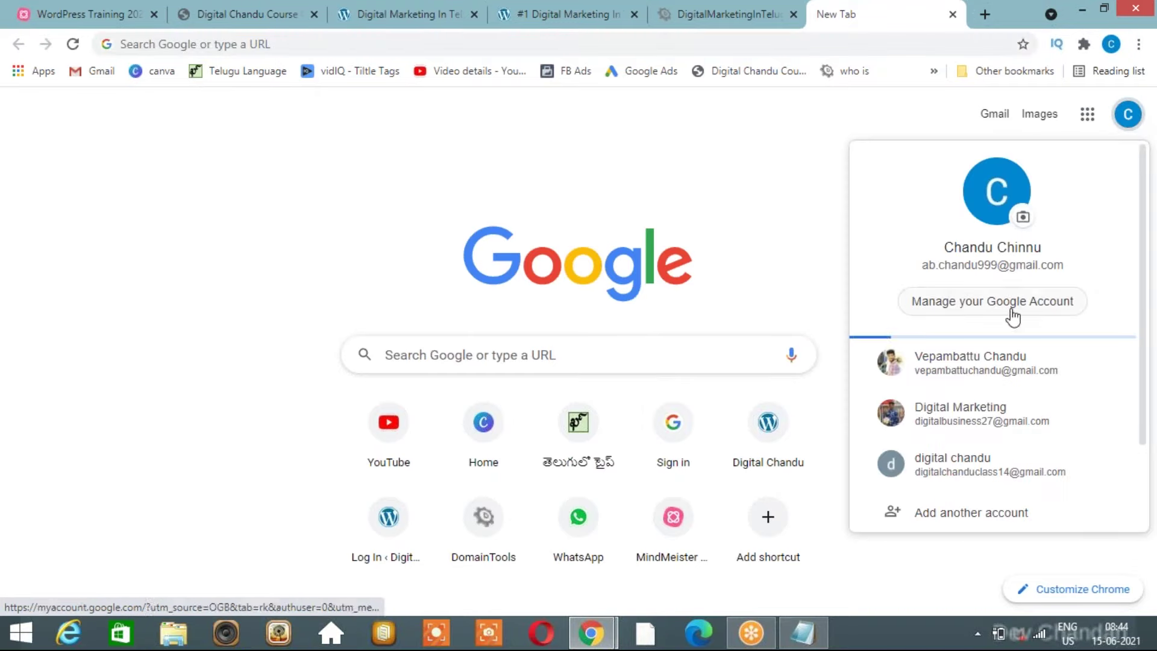
Switch to the other Google account's Gmail and open the starred AdSense site-ready email.
left_click(970, 362)
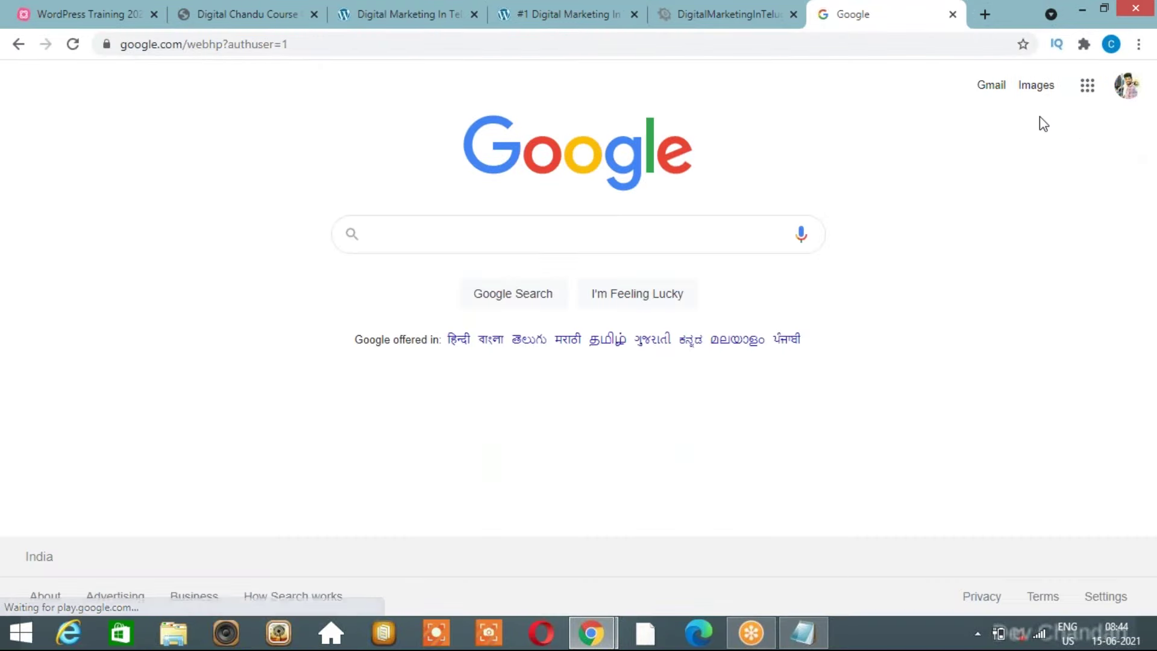
left_click(991, 89)
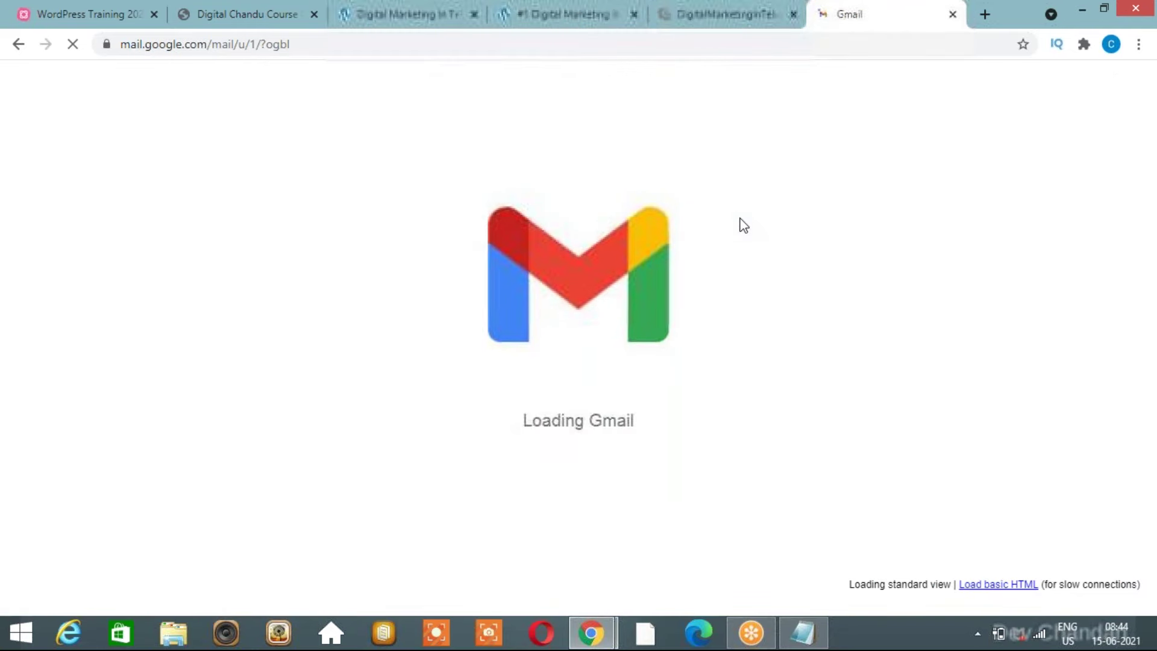
left_click(694, 12)
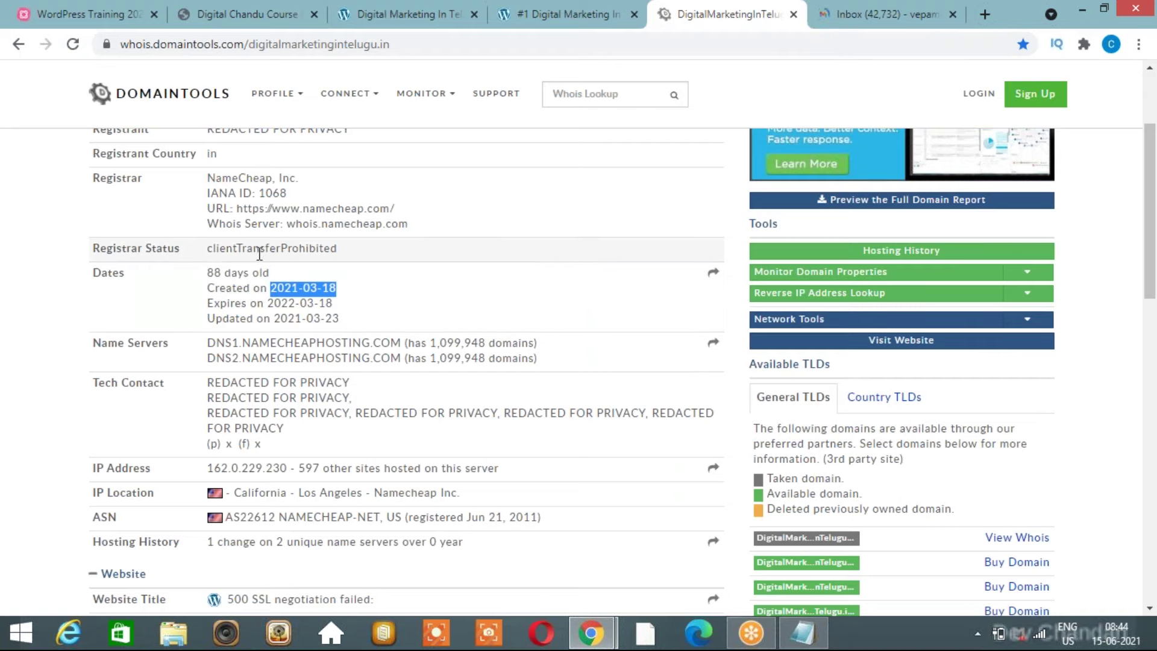
left_click(891, 9)
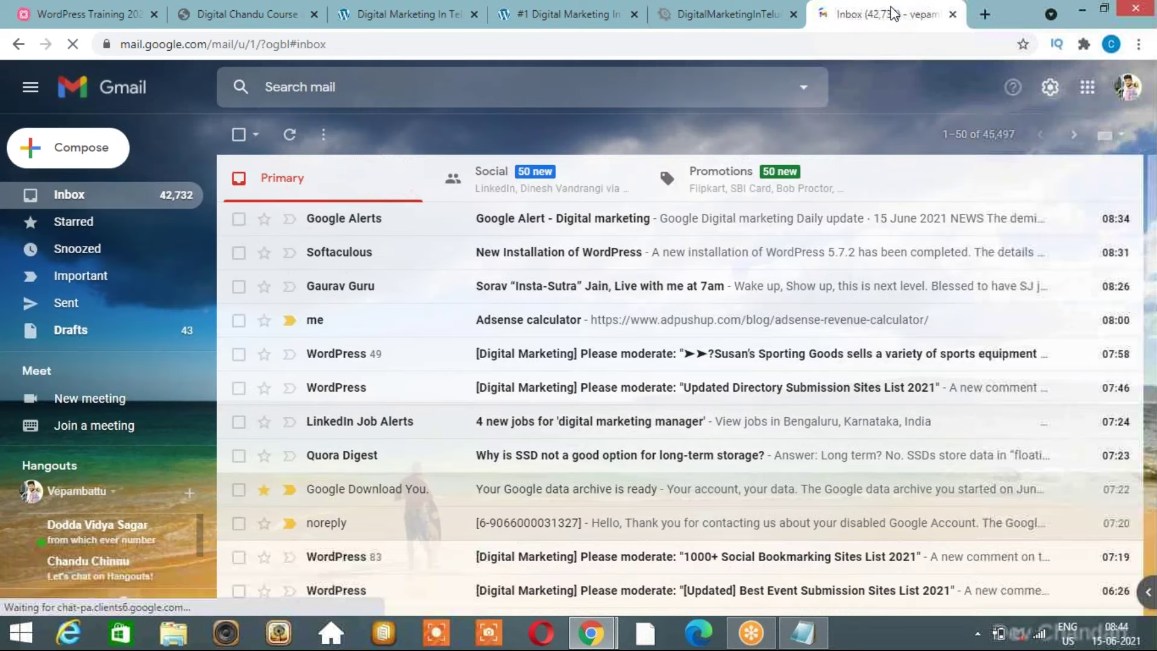
left_click(74, 222)
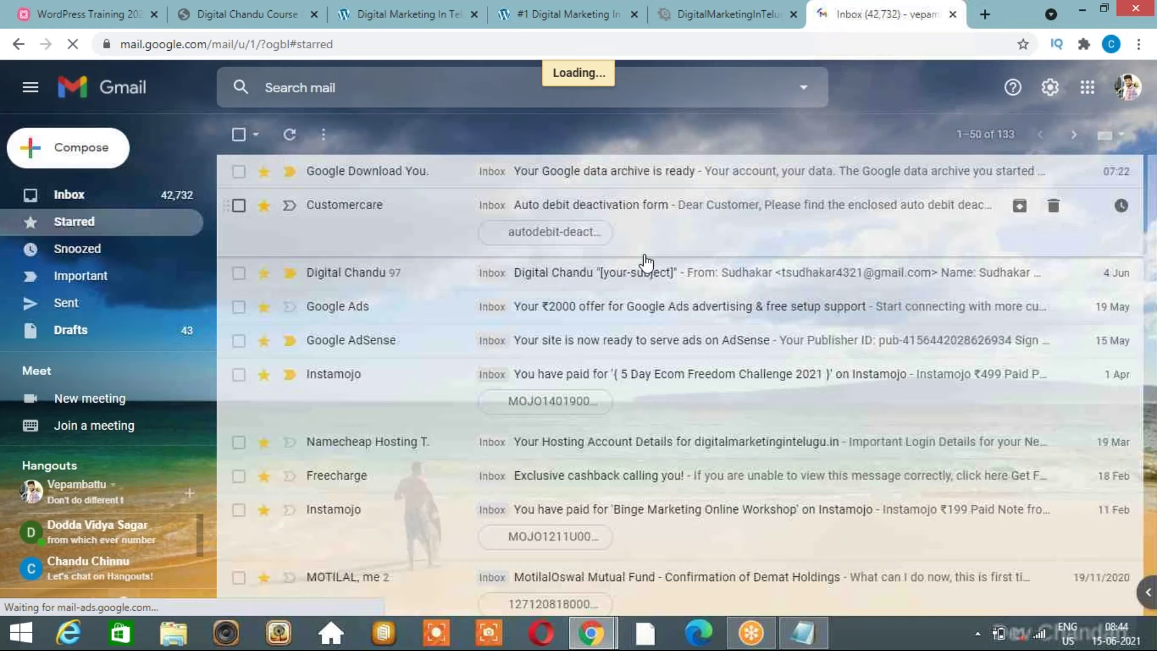
left_click(549, 341)
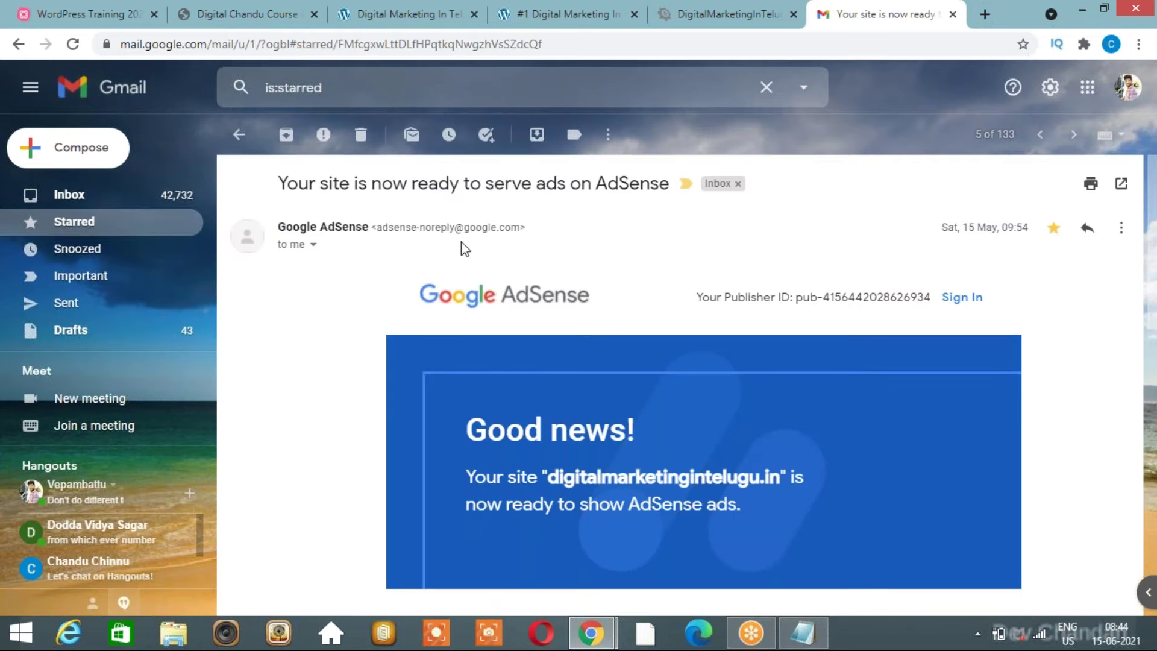
left_click_drag(464, 228, 520, 228)
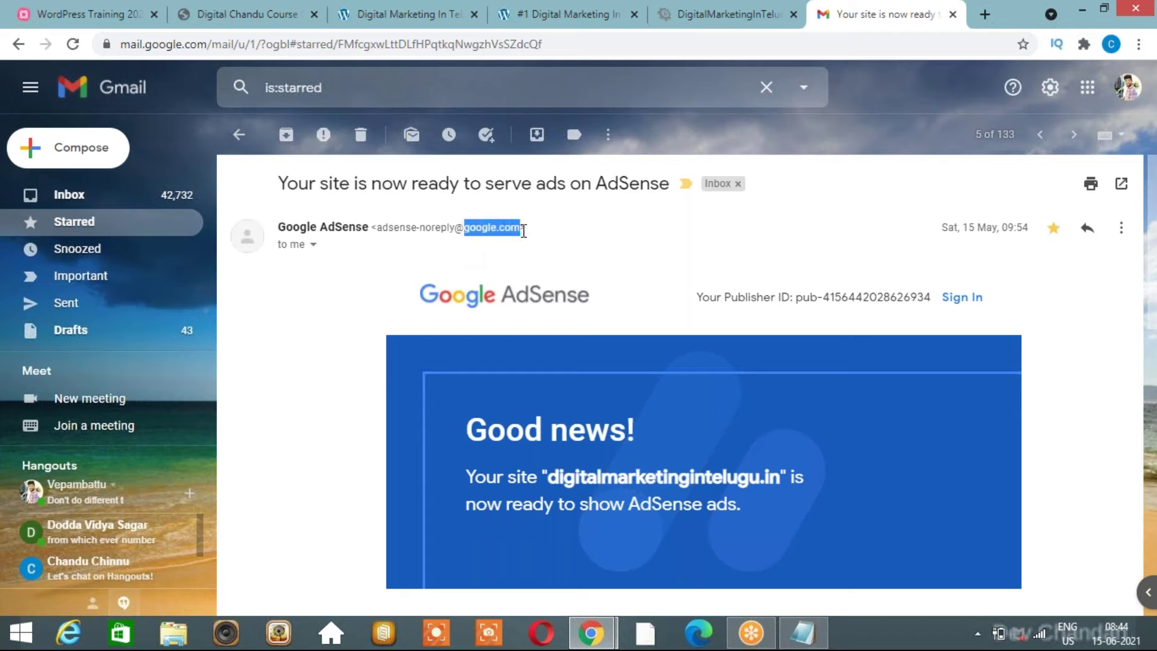
left_click_drag(964, 229, 1001, 231)
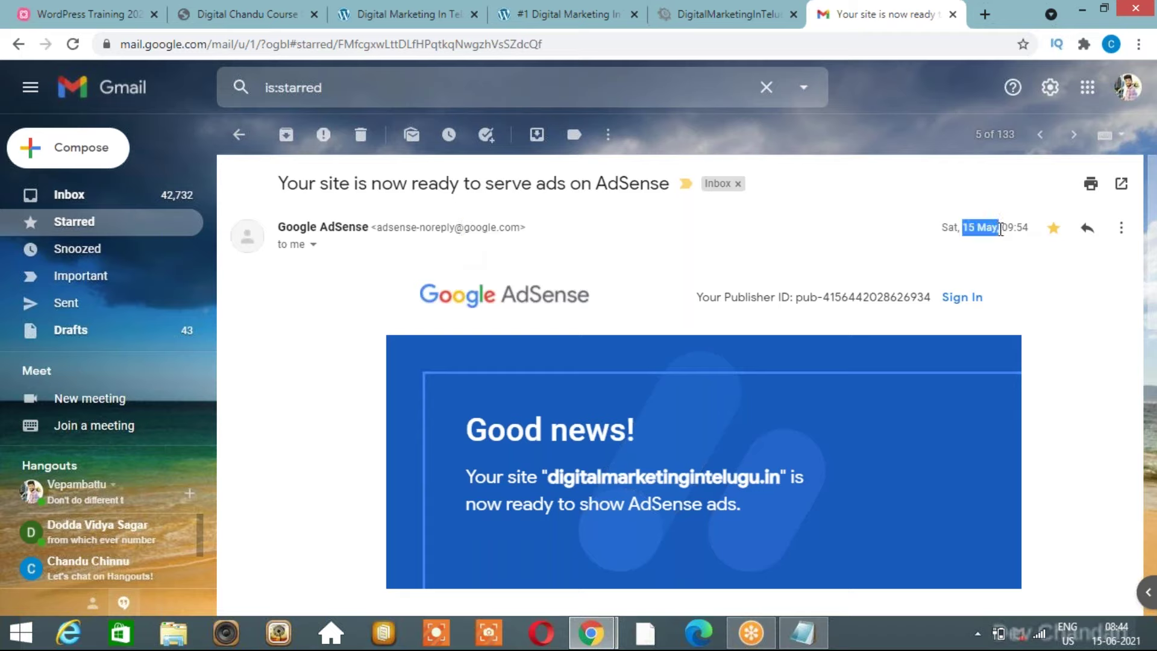
left_click(588, 9)
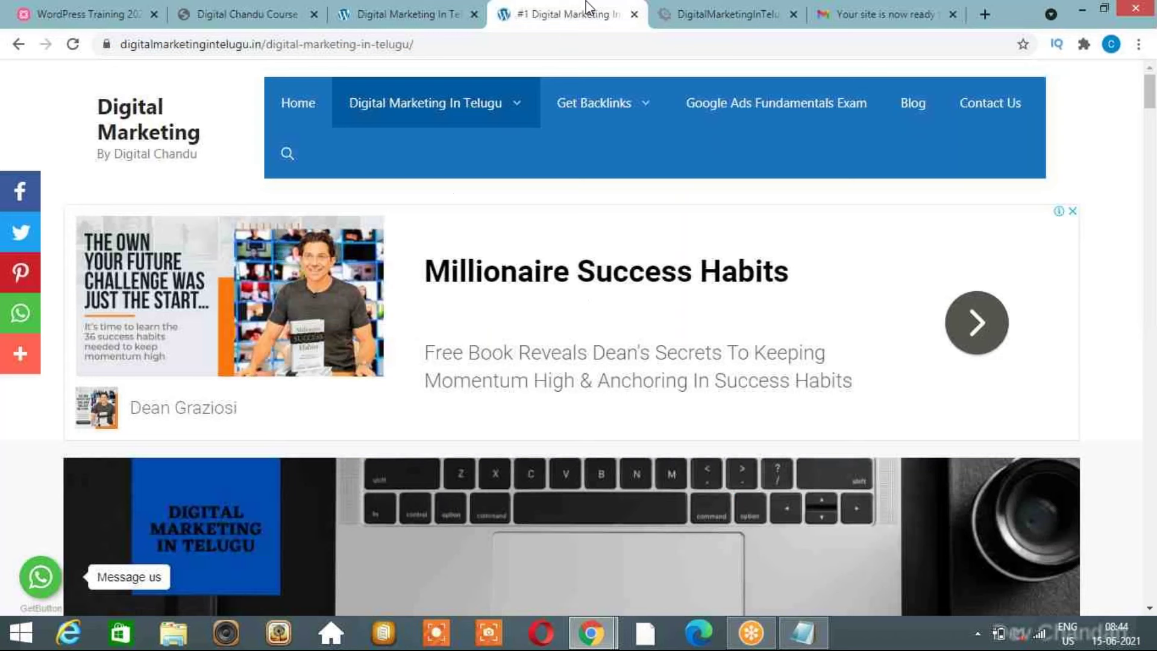
left_click(719, 8)
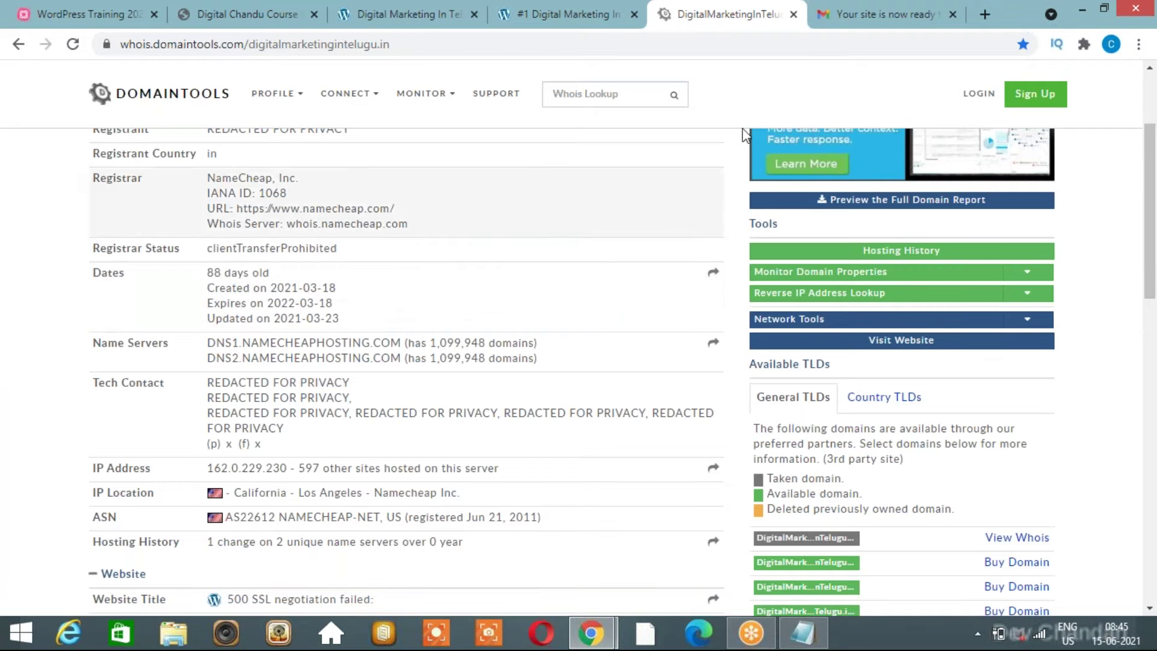
left_click(884, 14)
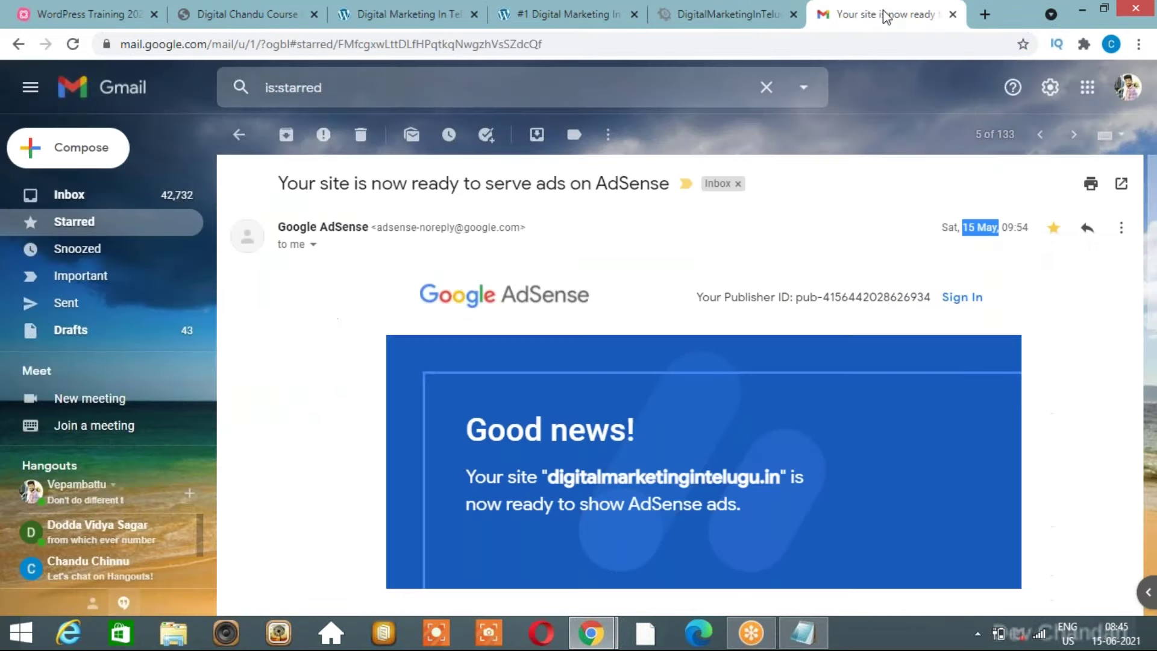
left_click(979, 227)
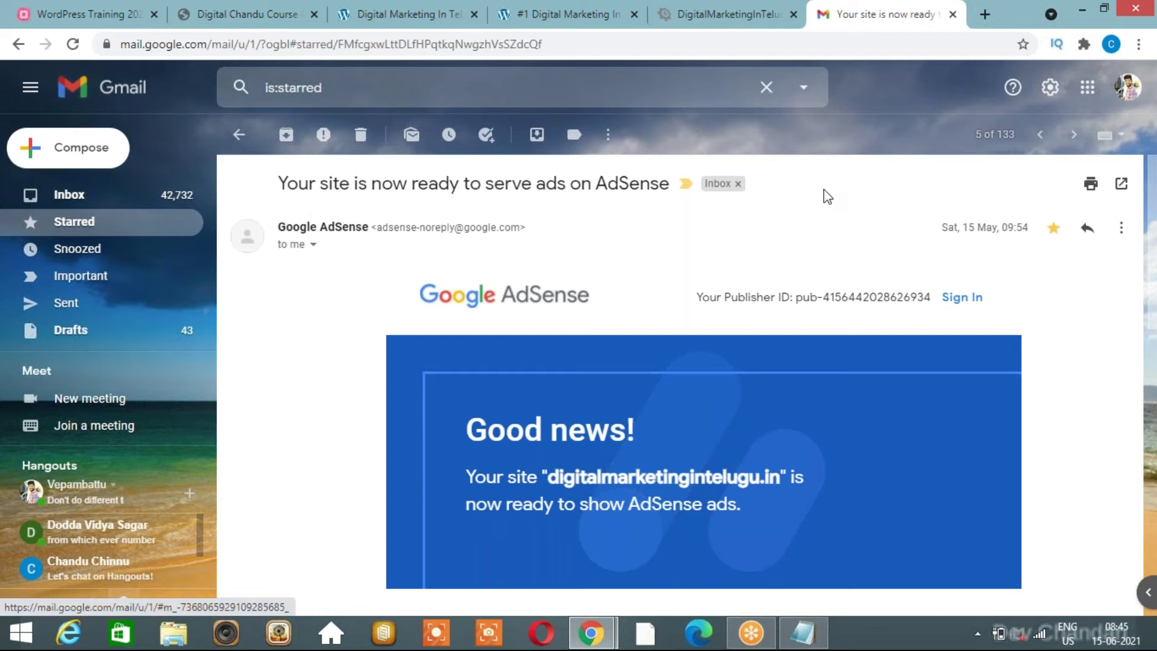
Read through the live blog article page, scrolling up and down.
left_click(413, 7)
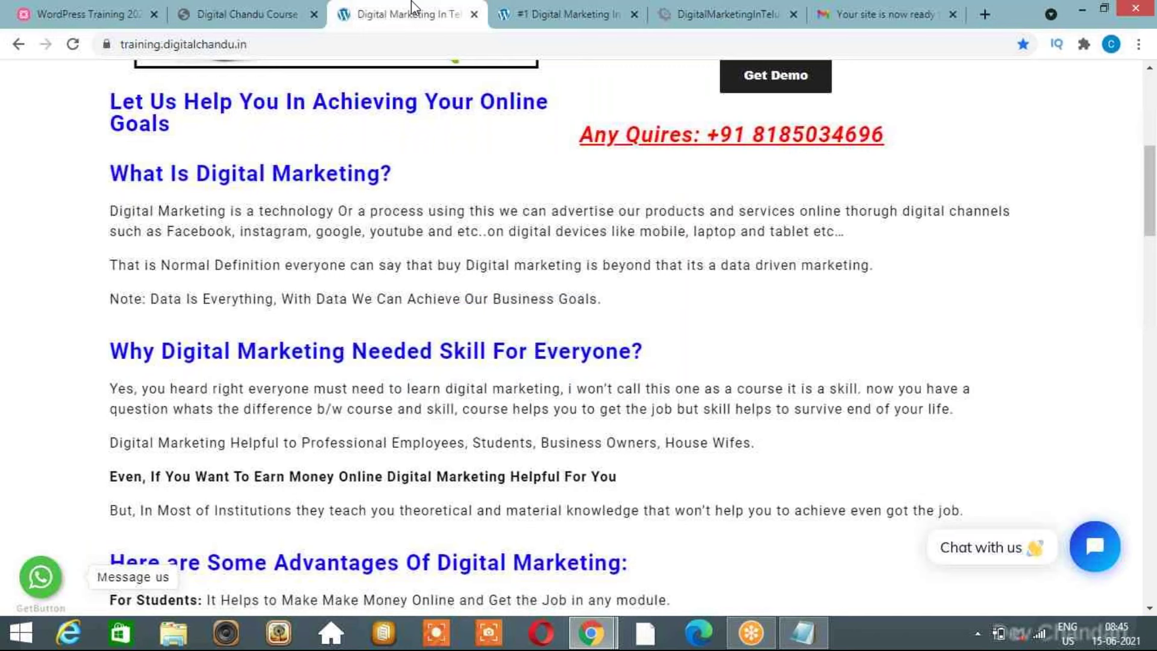
left_click(560, 14)
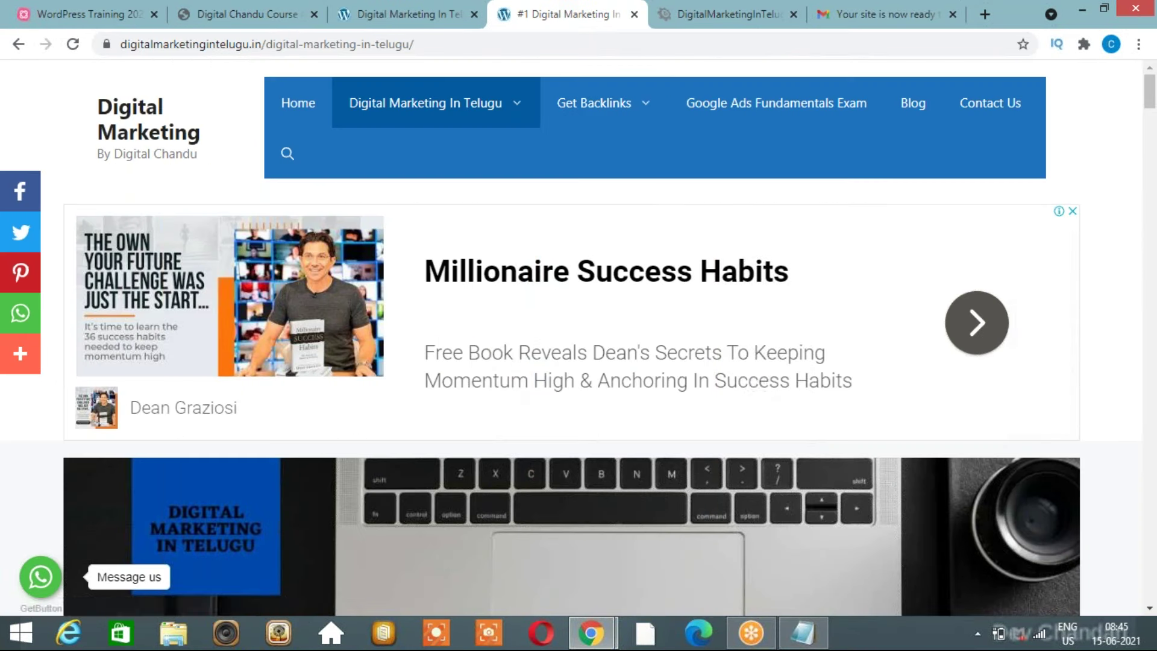
scroll(758, 382, "down", 1)
scroll(758, 382, "down", 5)
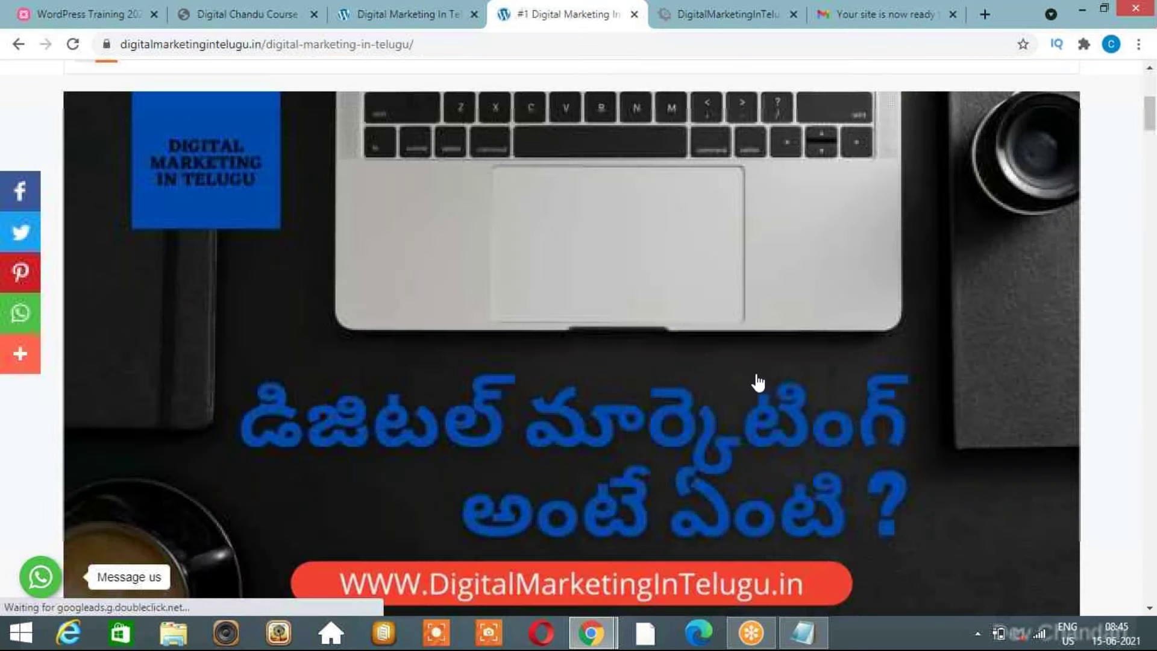
scroll(758, 382, "down", 8)
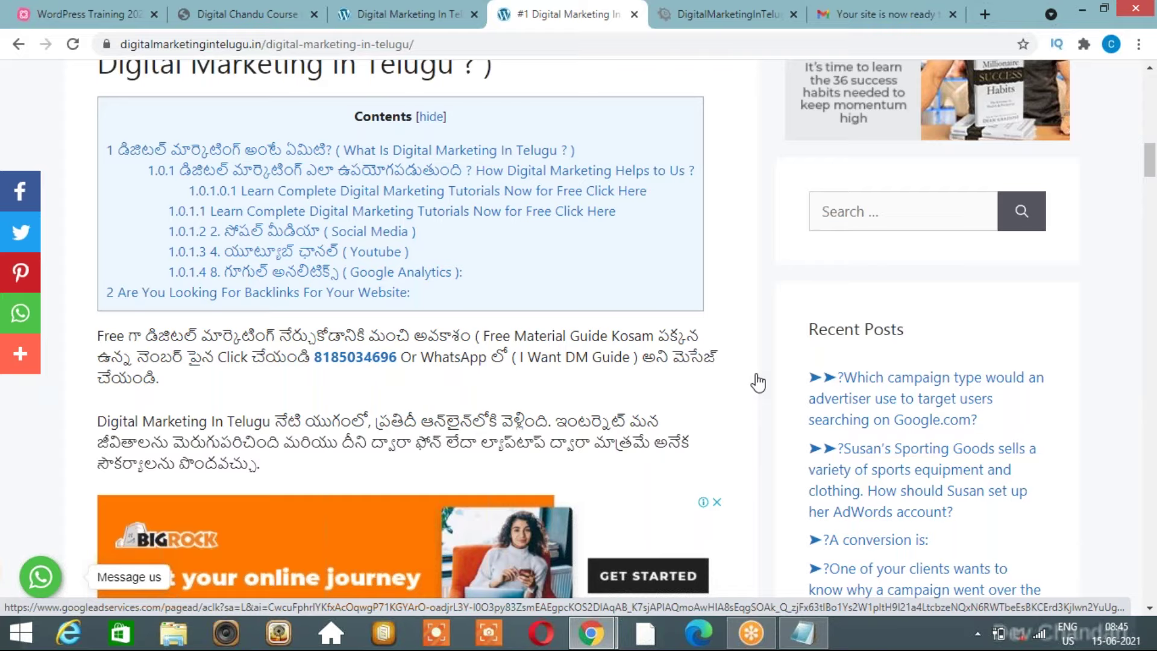
scroll(758, 382, "up", 4)
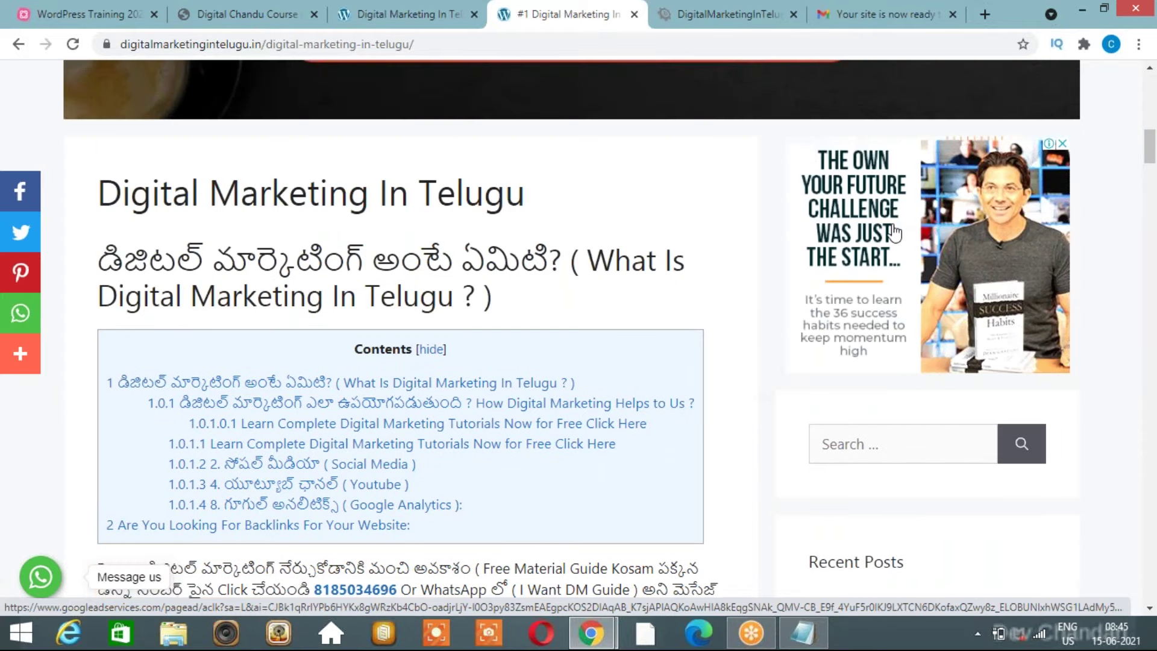
scroll(769, 459, "down", 10)
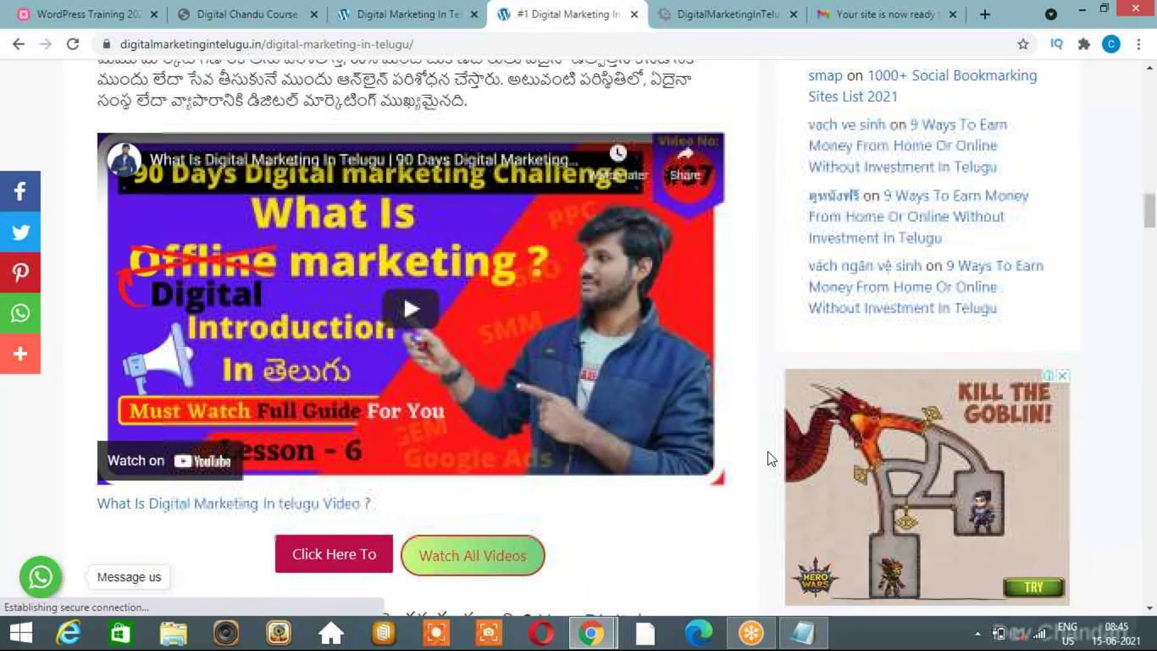
scroll(740, 451, "up", 8)
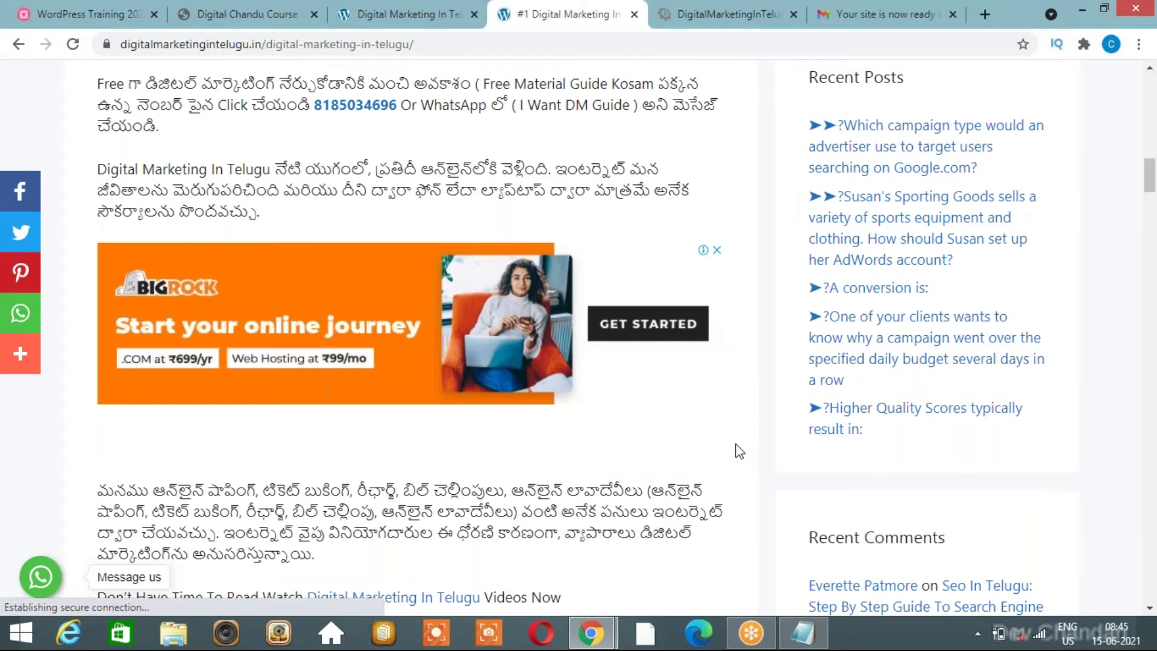
scroll(740, 451, "down", 10)
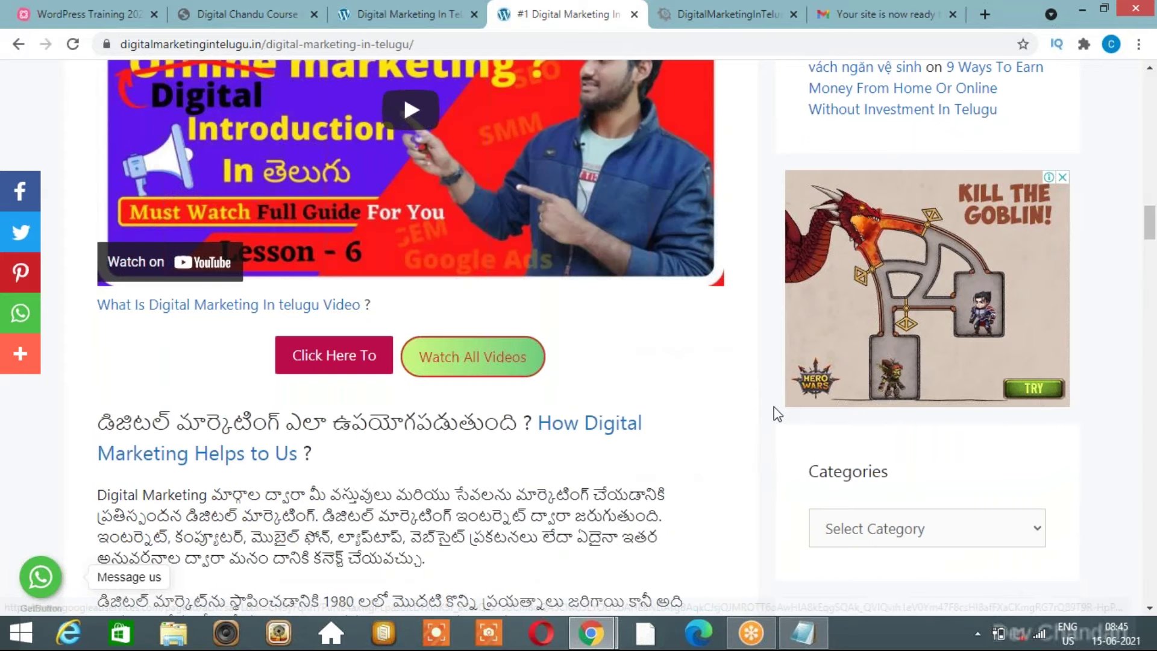
scroll(778, 414, "up", 10)
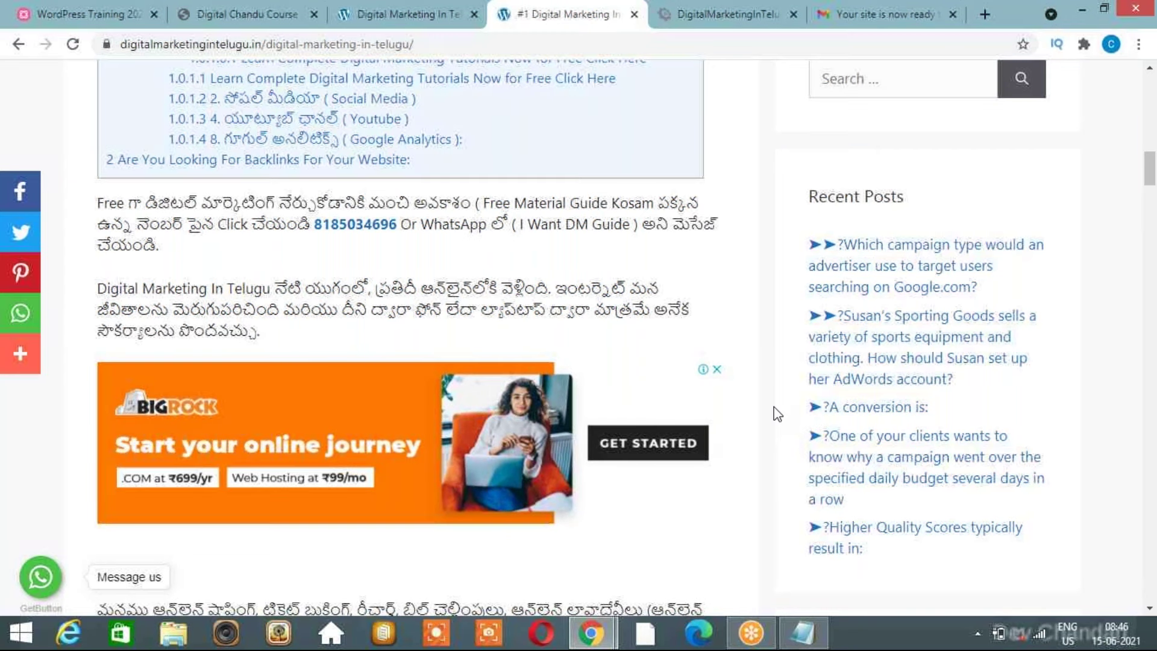
scroll(778, 413, "up", 1)
scroll(777, 413, "up", 3)
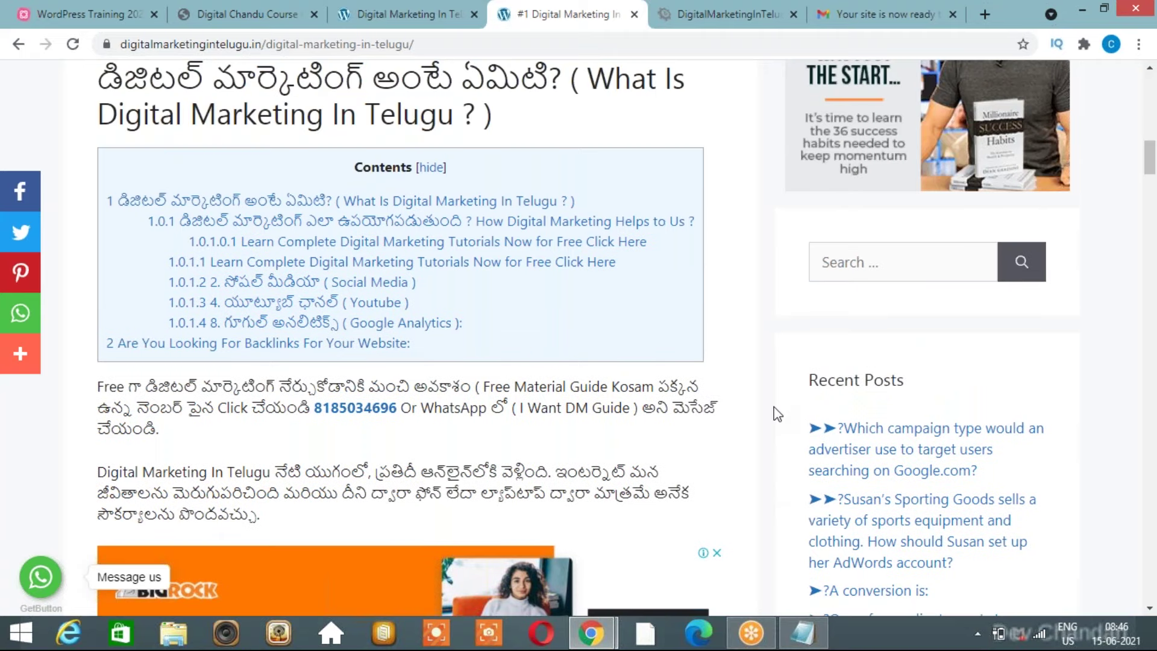
scroll(777, 414, "up", 3)
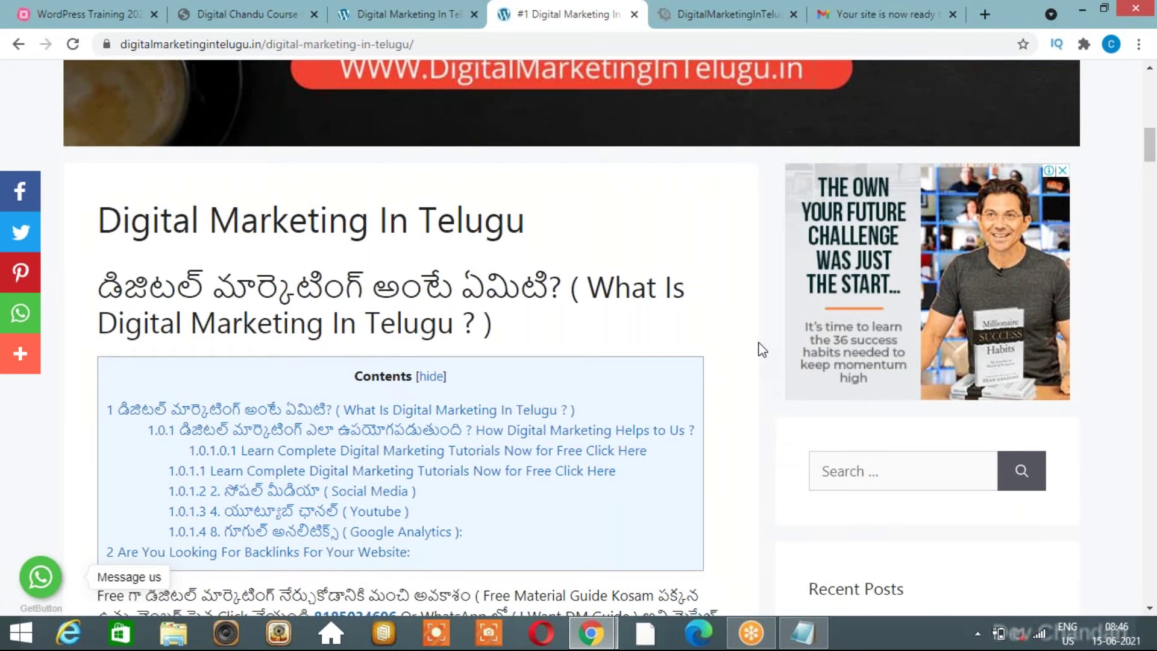
scroll(762, 350, "up", 2)
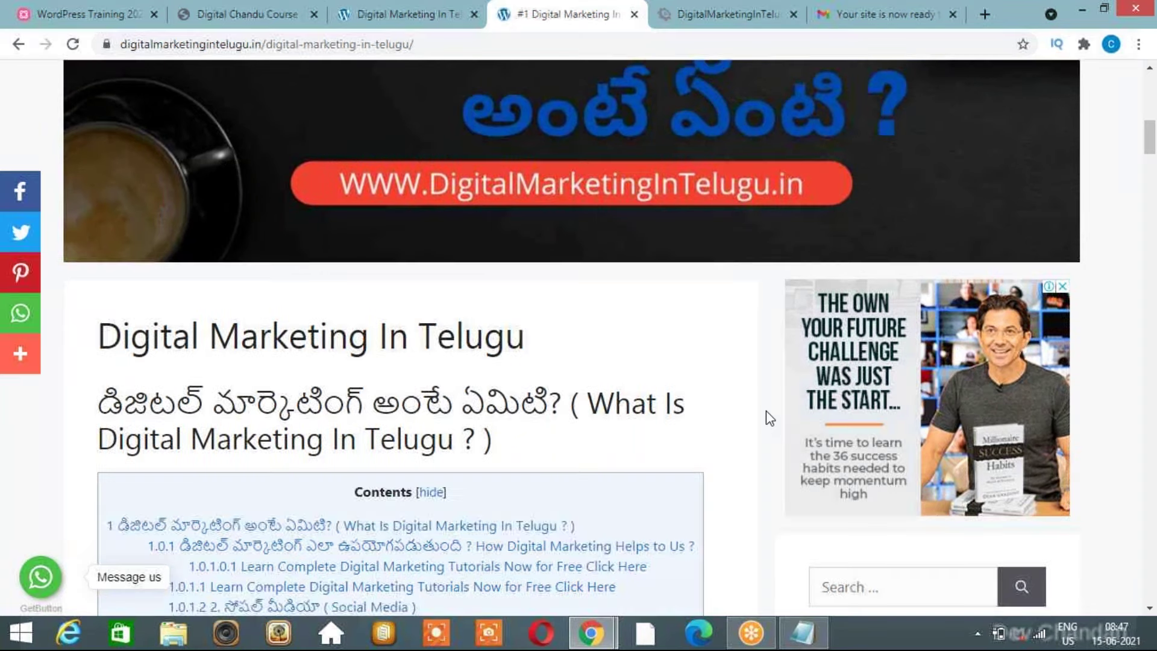
scroll(769, 418, "down", 1)
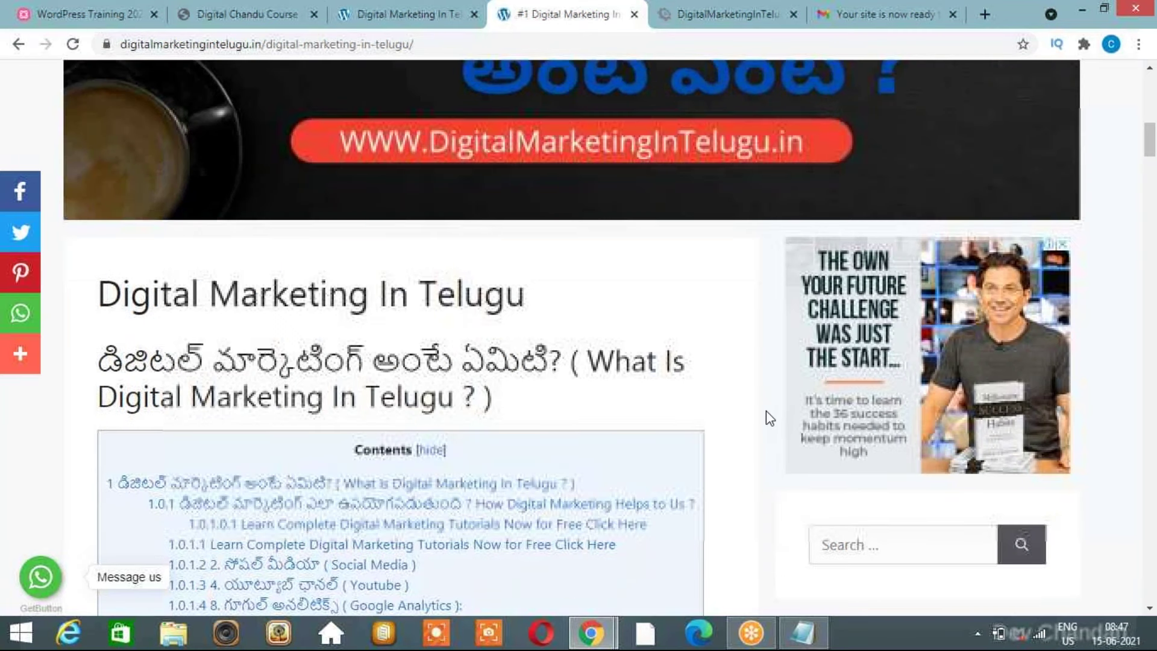
scroll(770, 418, "down", 4)
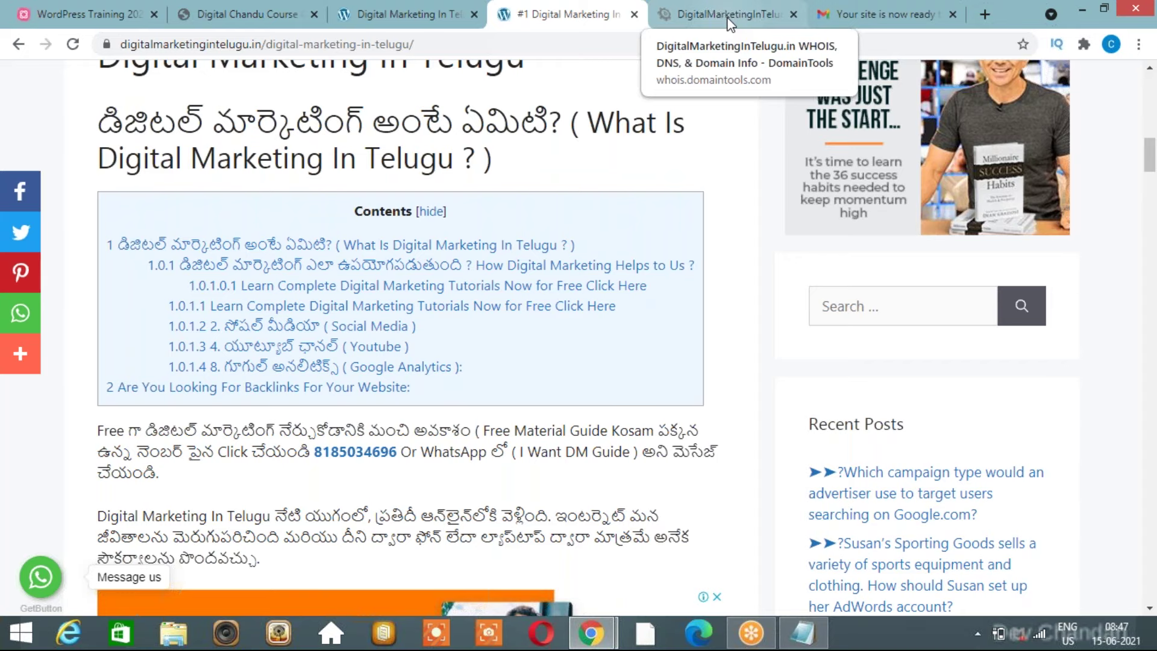
Check the whois record and AdSense approval email, then show the training.digitalchandu.in page.
left_click(730, 25)
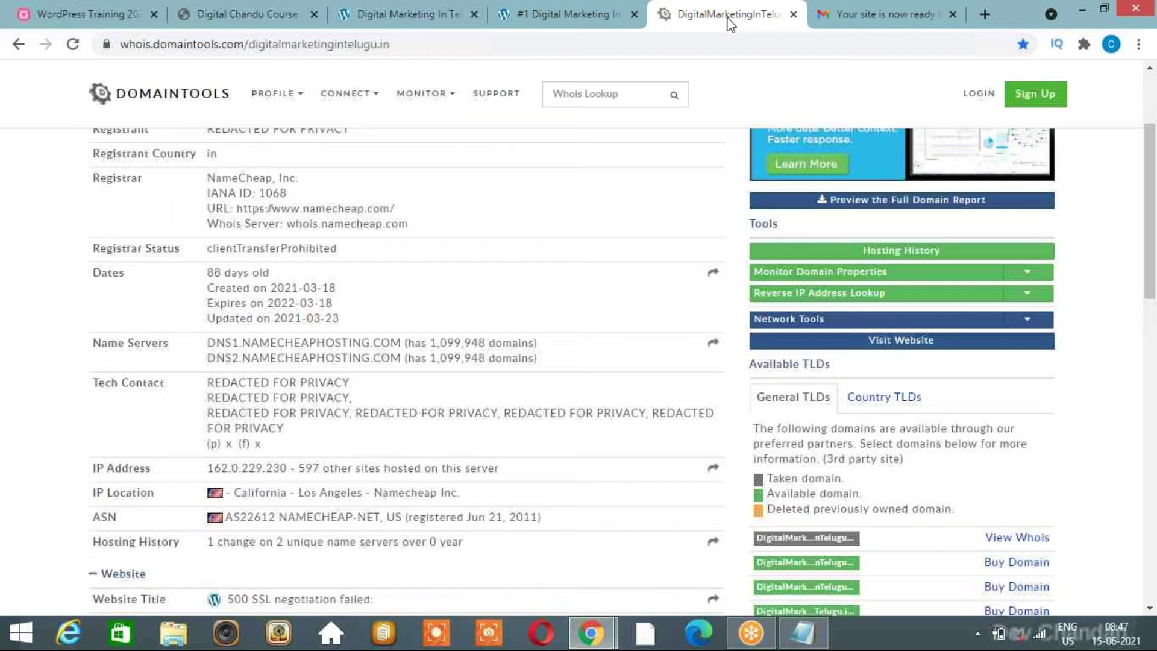
left_click(877, 14)
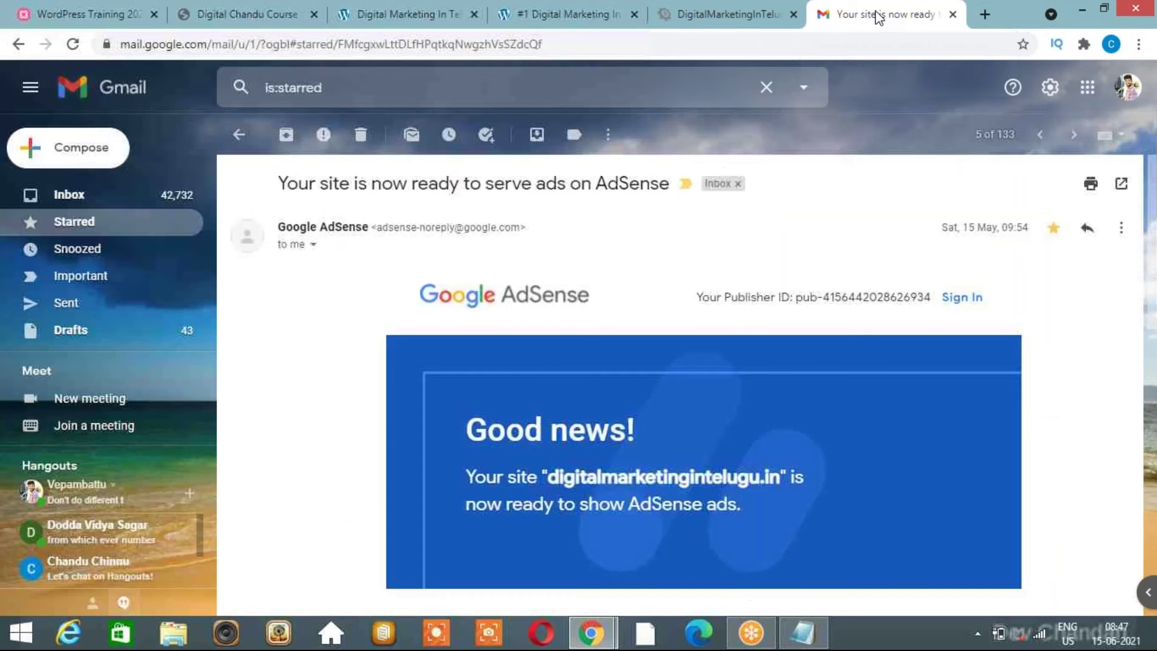
left_click(413, 19)
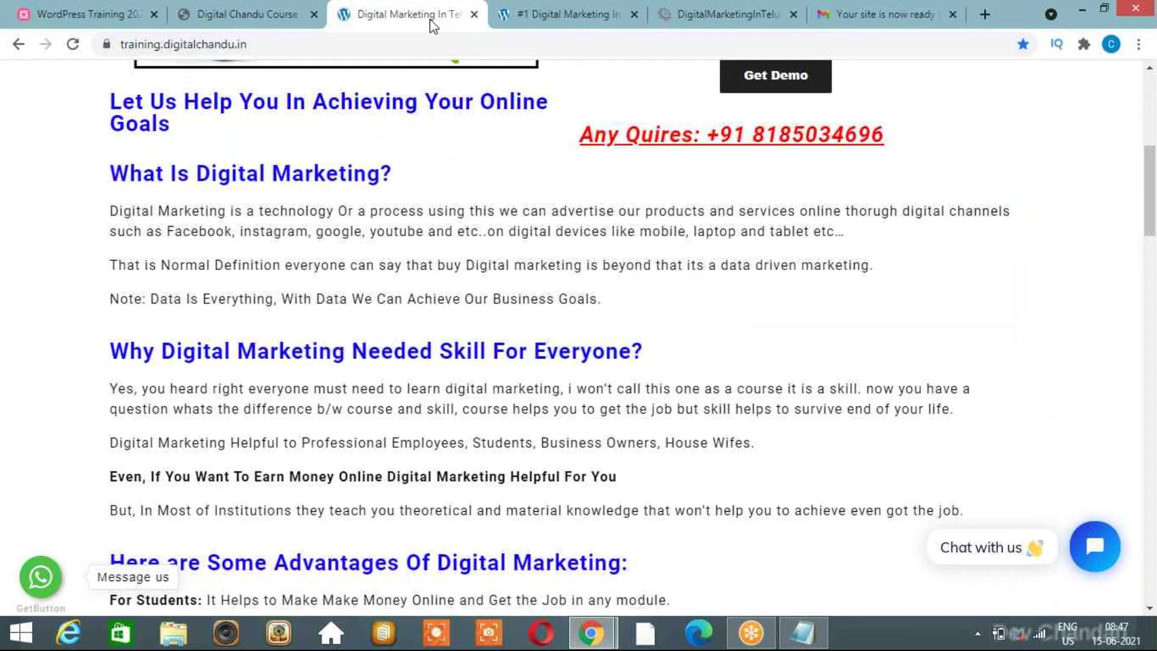
Open the blog's Themes page and search the installed themes for 'astra'.
mouse_move(591, 633)
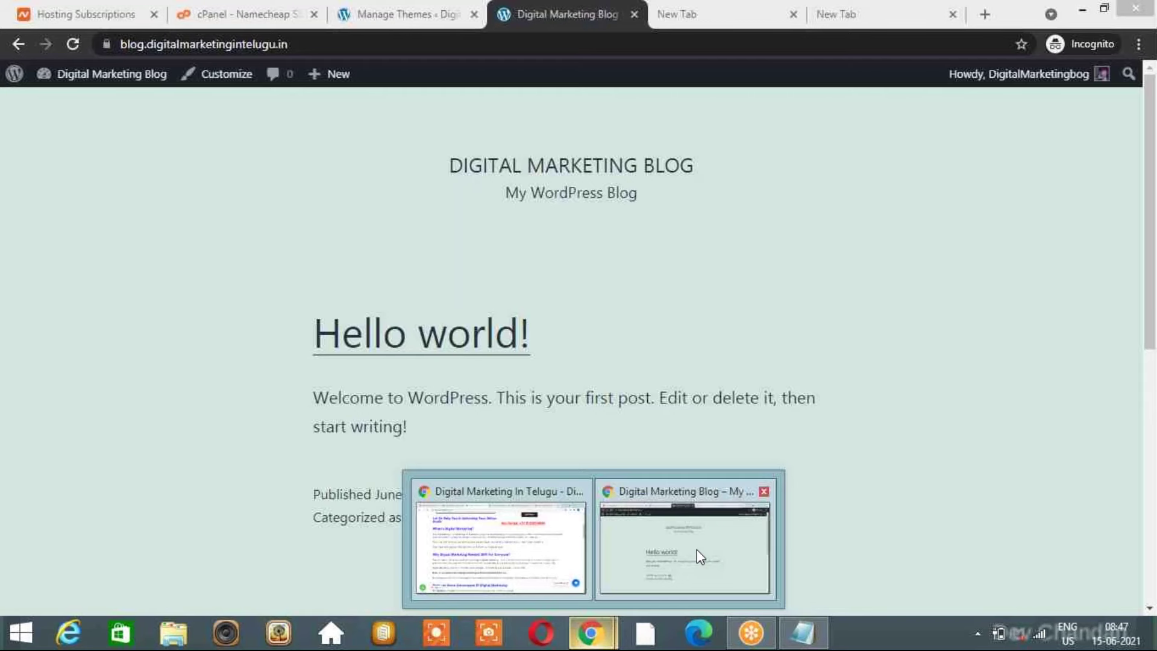
left_click(697, 549)
left_click(419, 14)
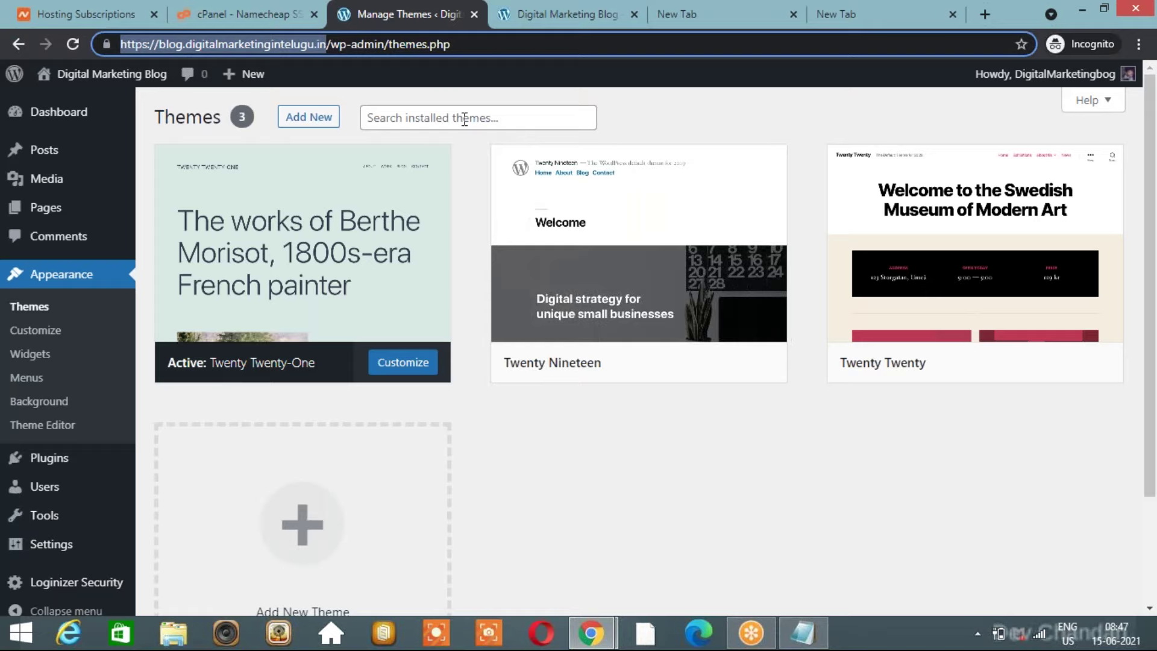
left_click(465, 118)
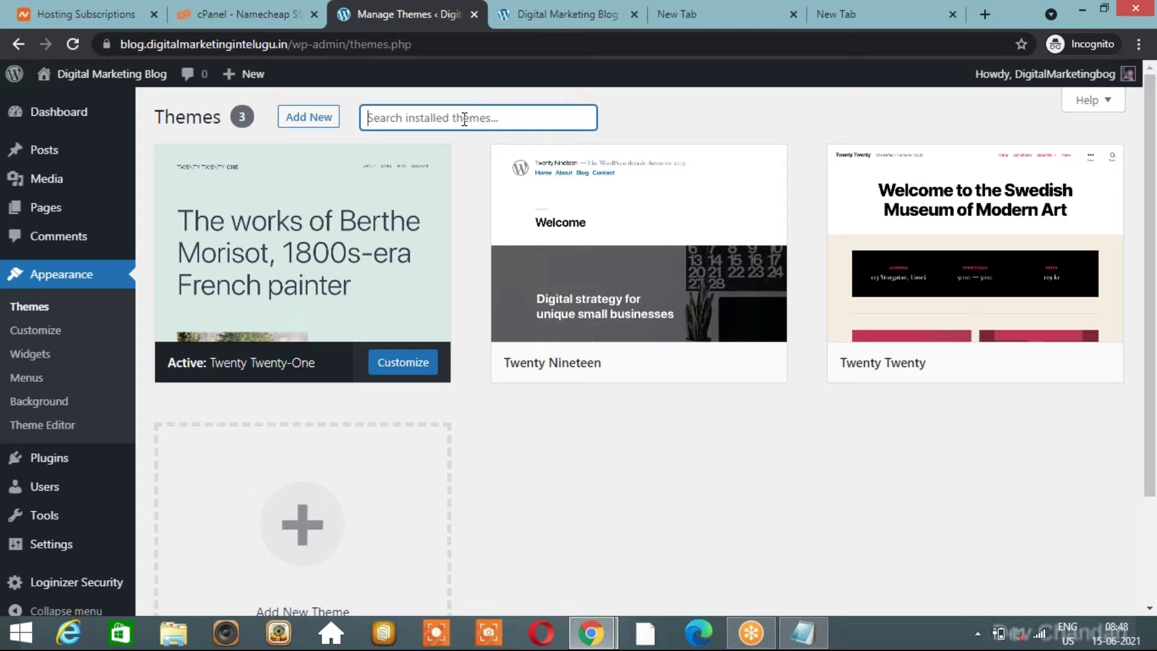
type("astra")
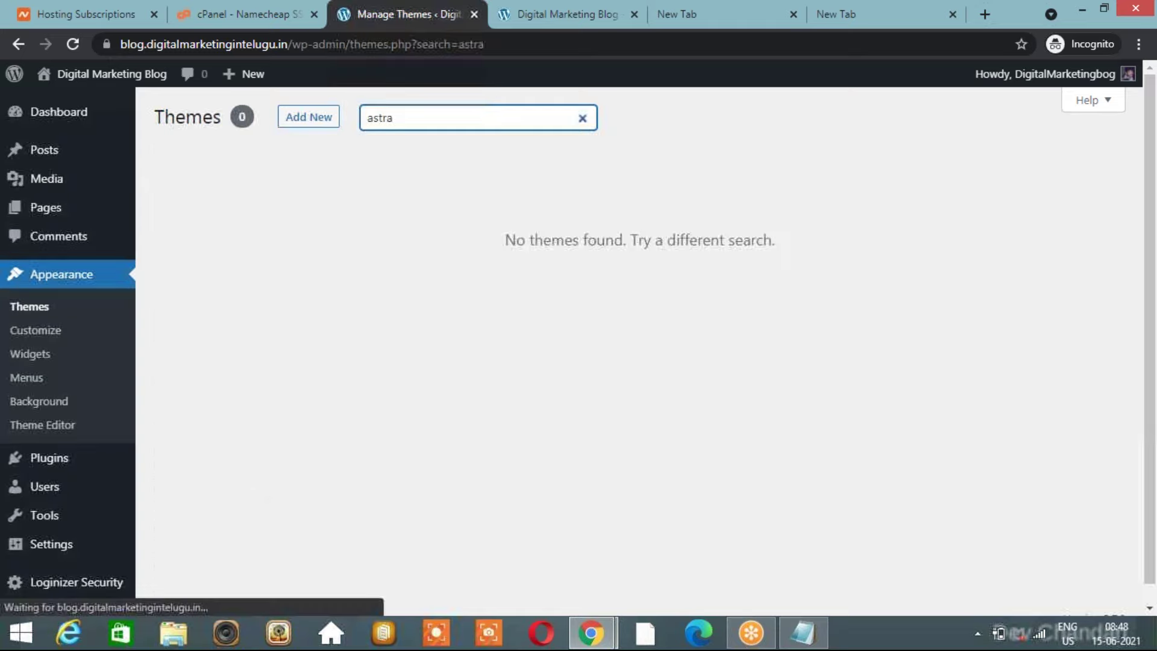
left_click(311, 121)
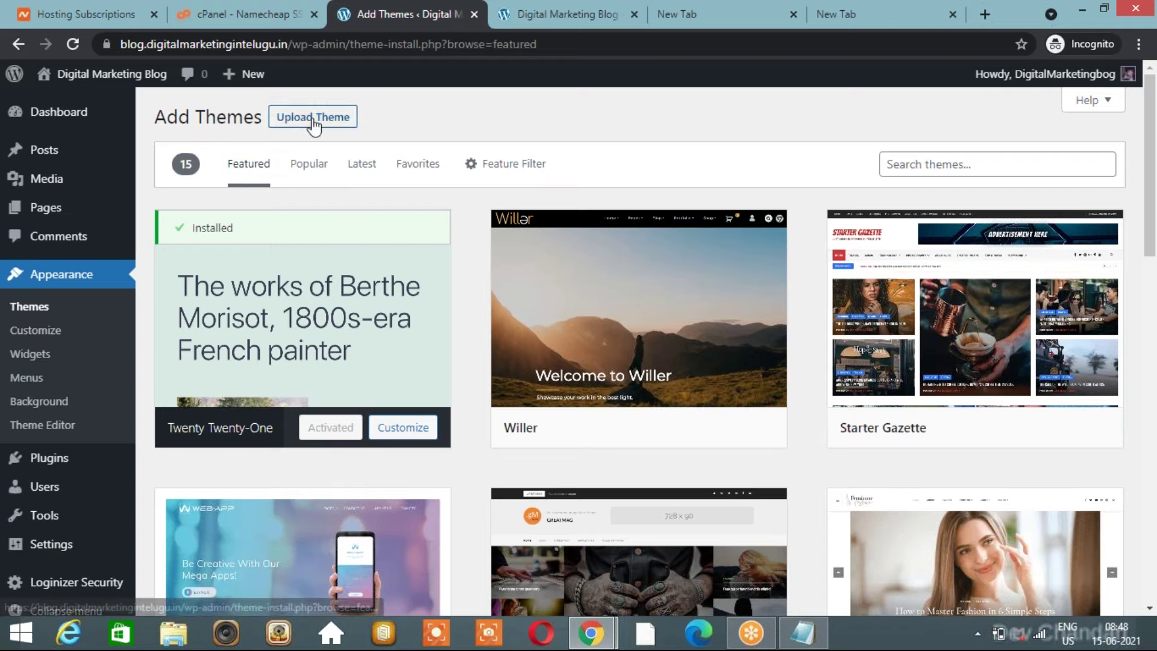
left_click(44, 308)
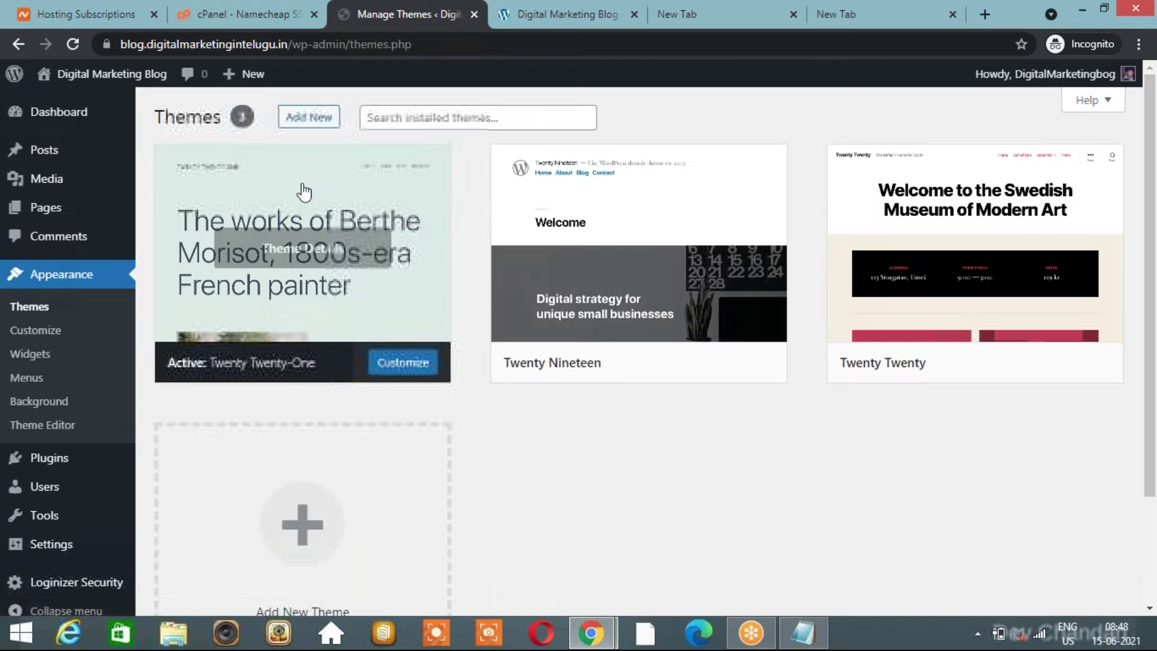
left_click(36, 307)
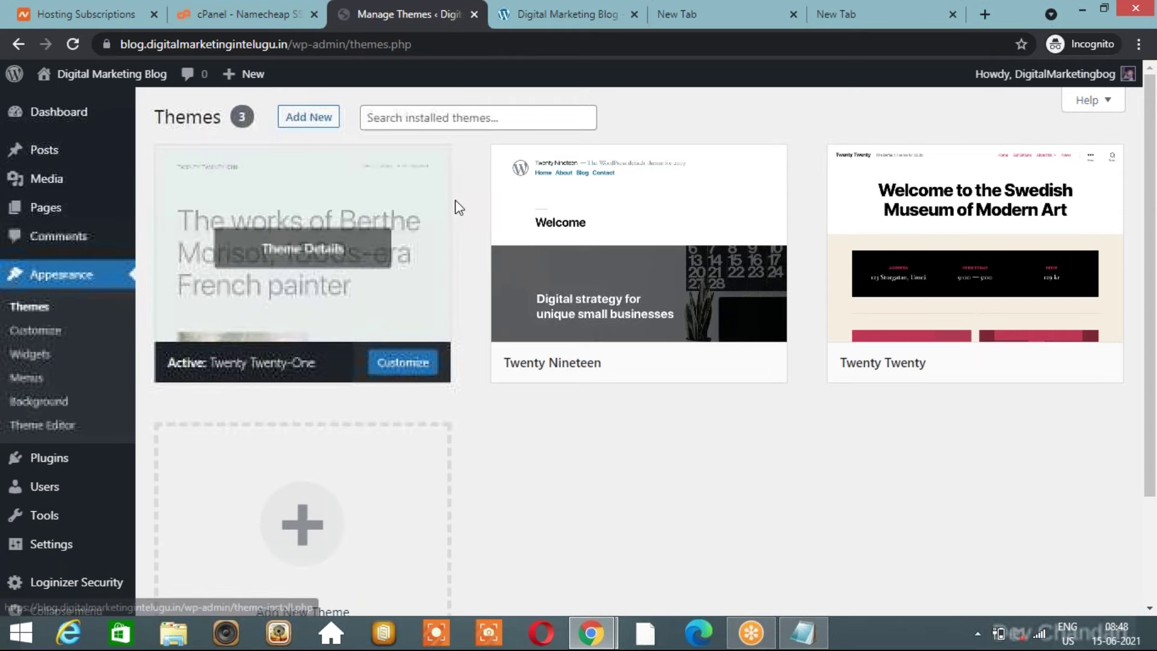
mouse_move(493, 334)
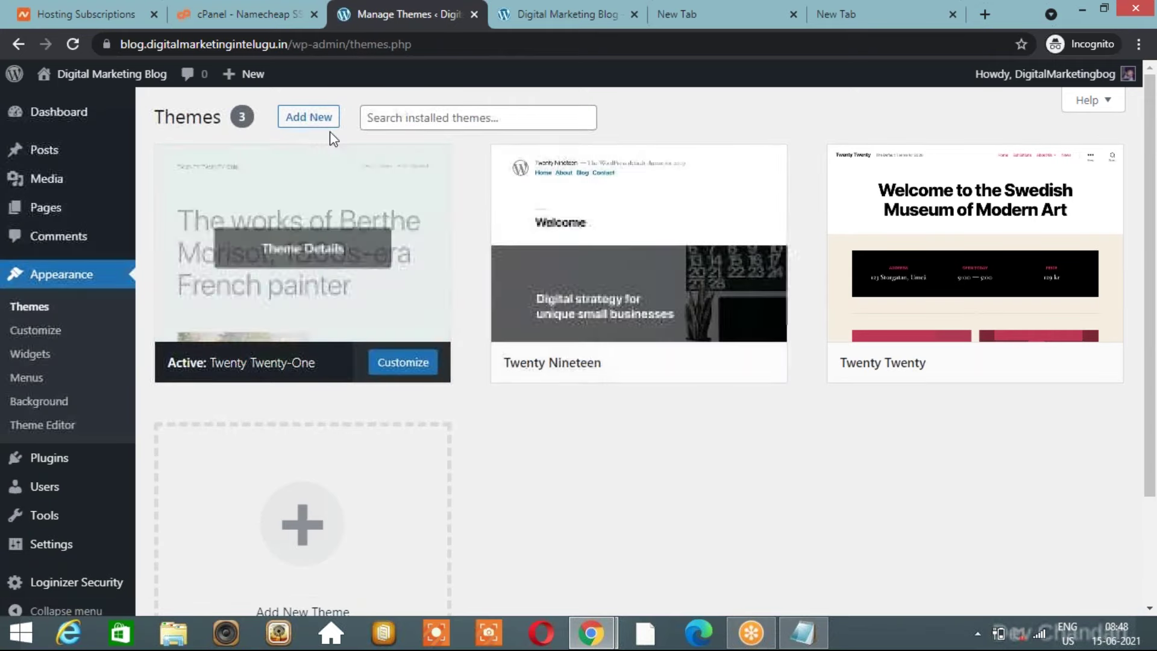
Search the Add New theme directory for 'astra' and install the Astra theme.
left_click(324, 123)
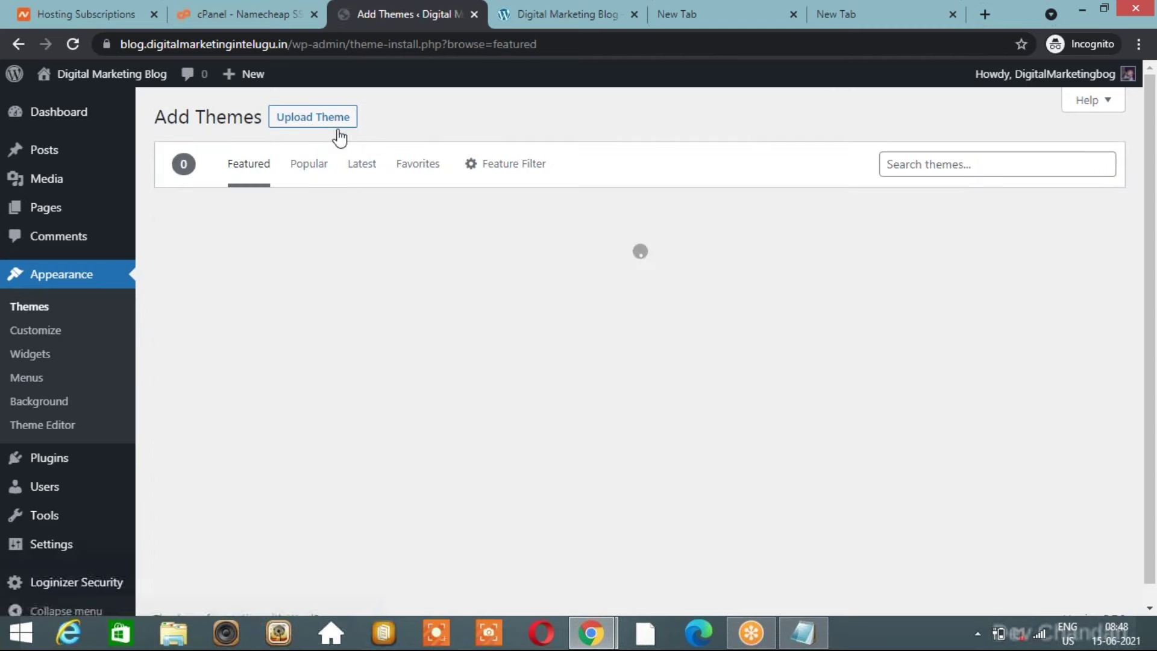
left_click(957, 161)
type("astra")
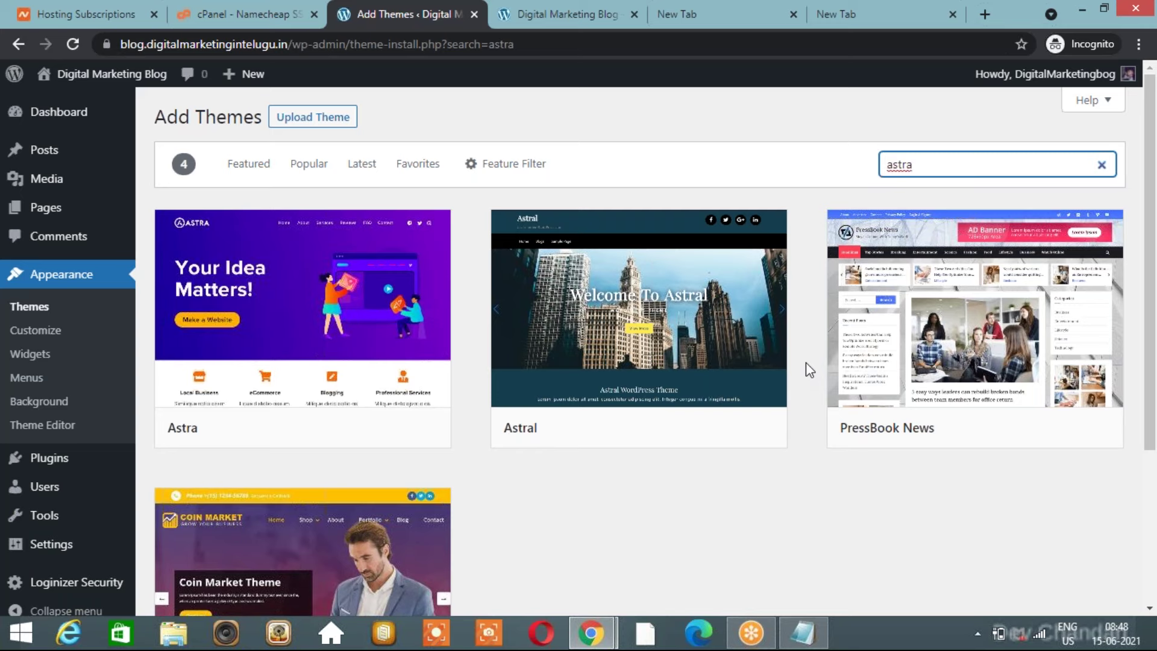
scroll(805, 363, "down", 2)
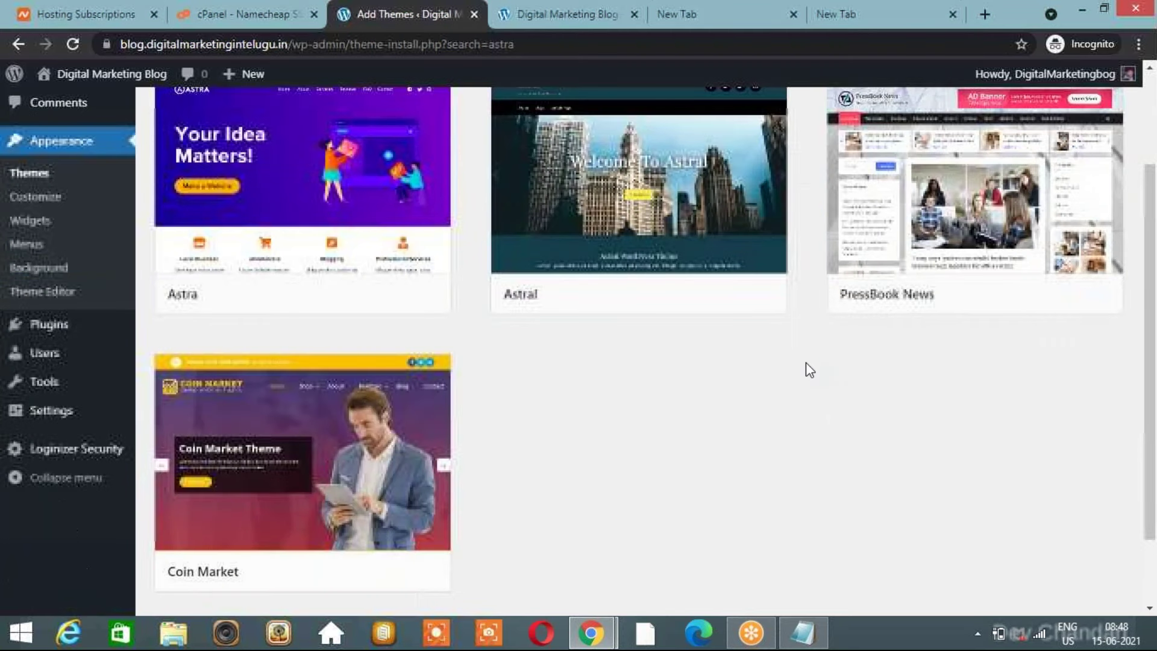
scroll(806, 363, "up", 1)
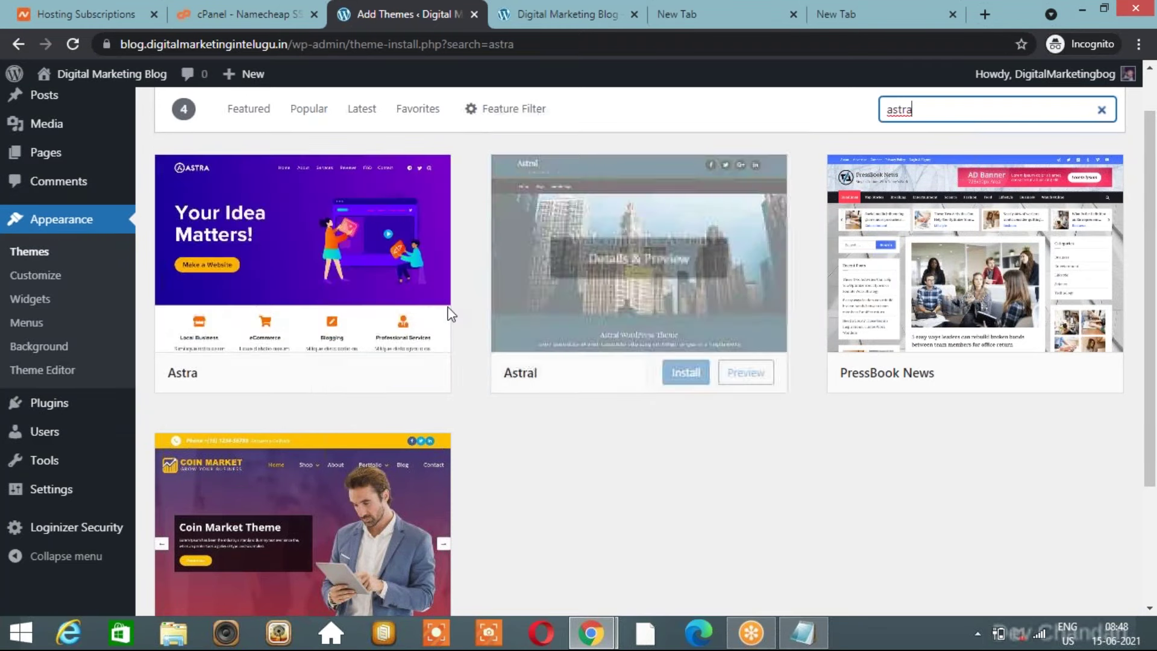
left_click(354, 374)
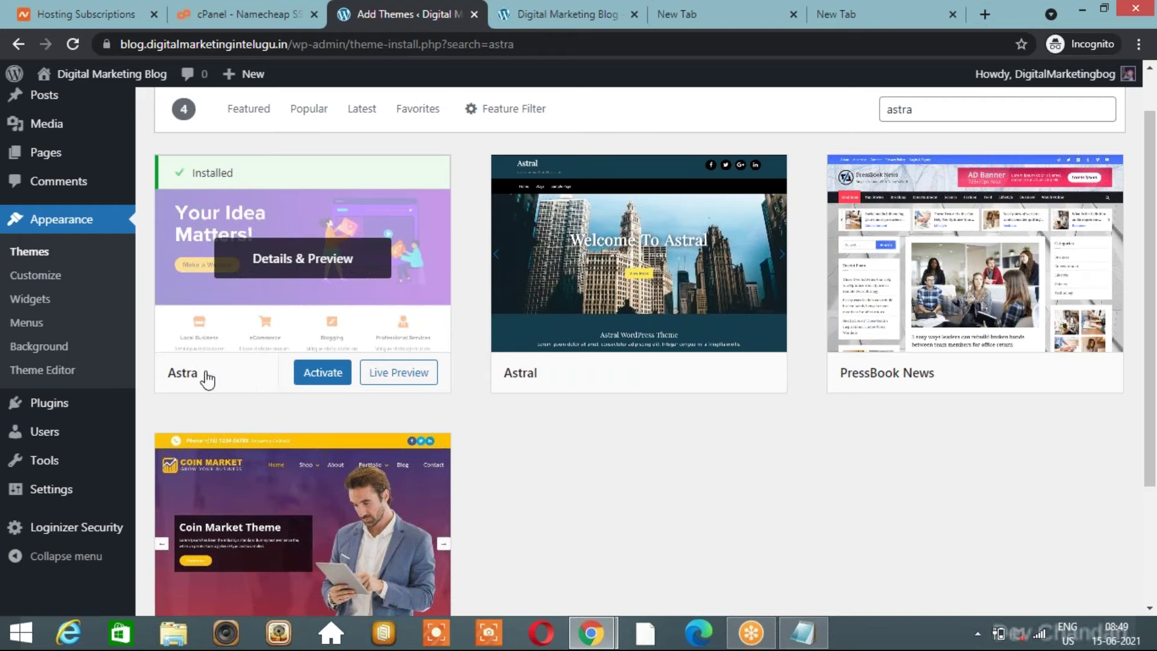
Activate the Astra theme and view the live blog in a new tab.
left_click(332, 389)
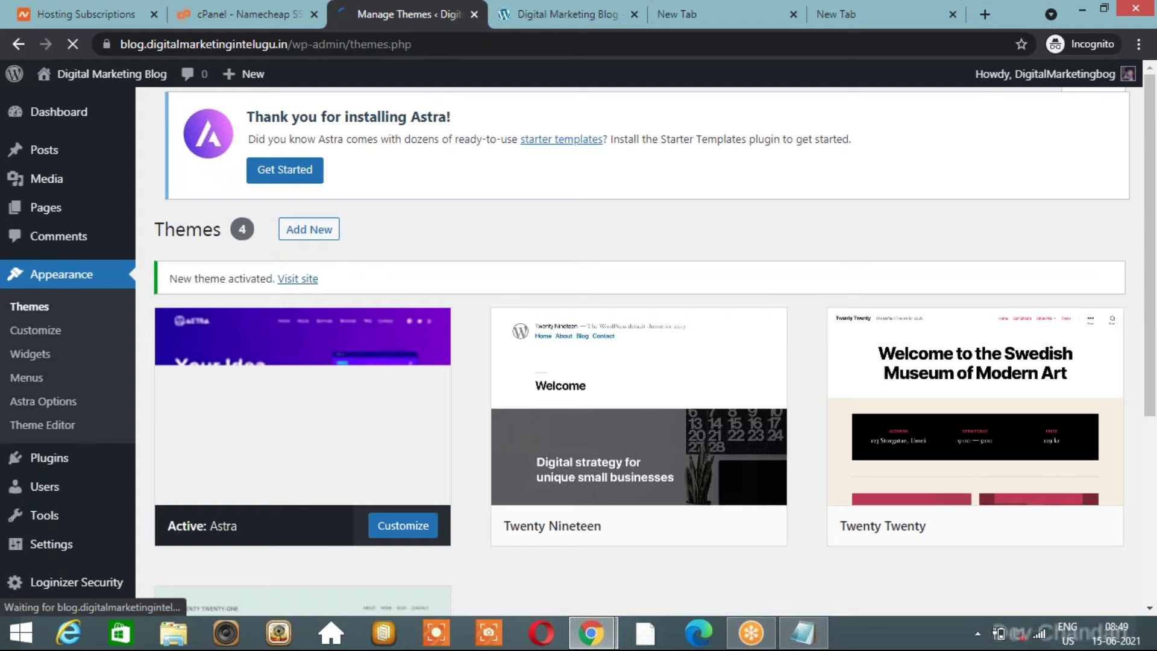
right_click(284, 290)
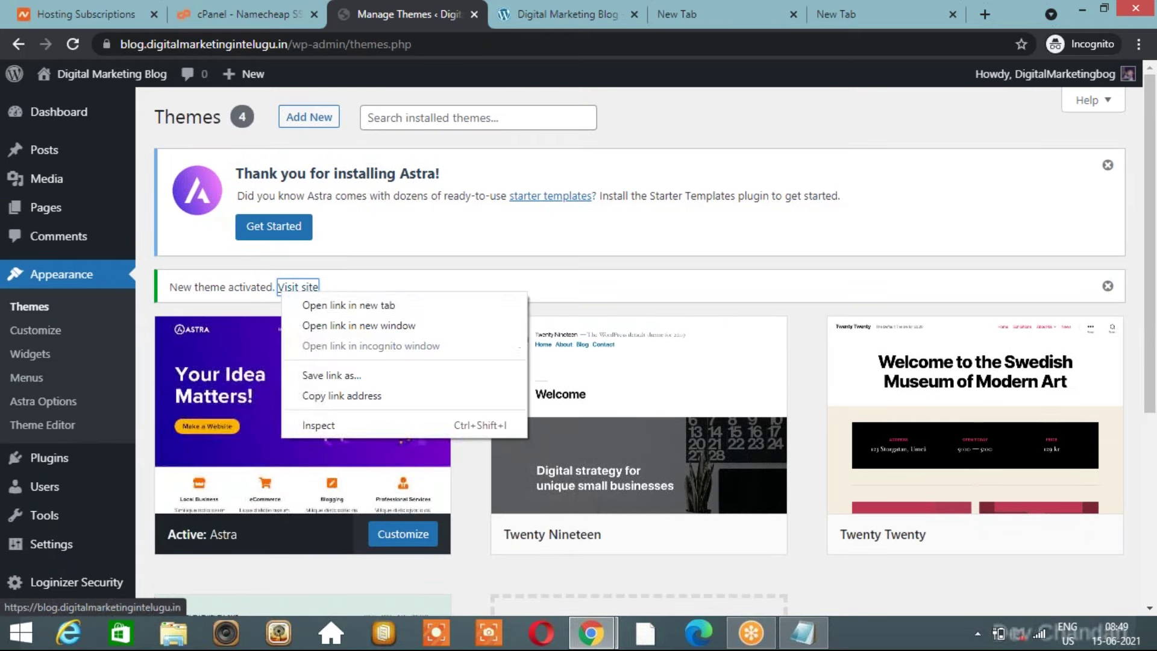
left_click(329, 306)
left_click(483, 11)
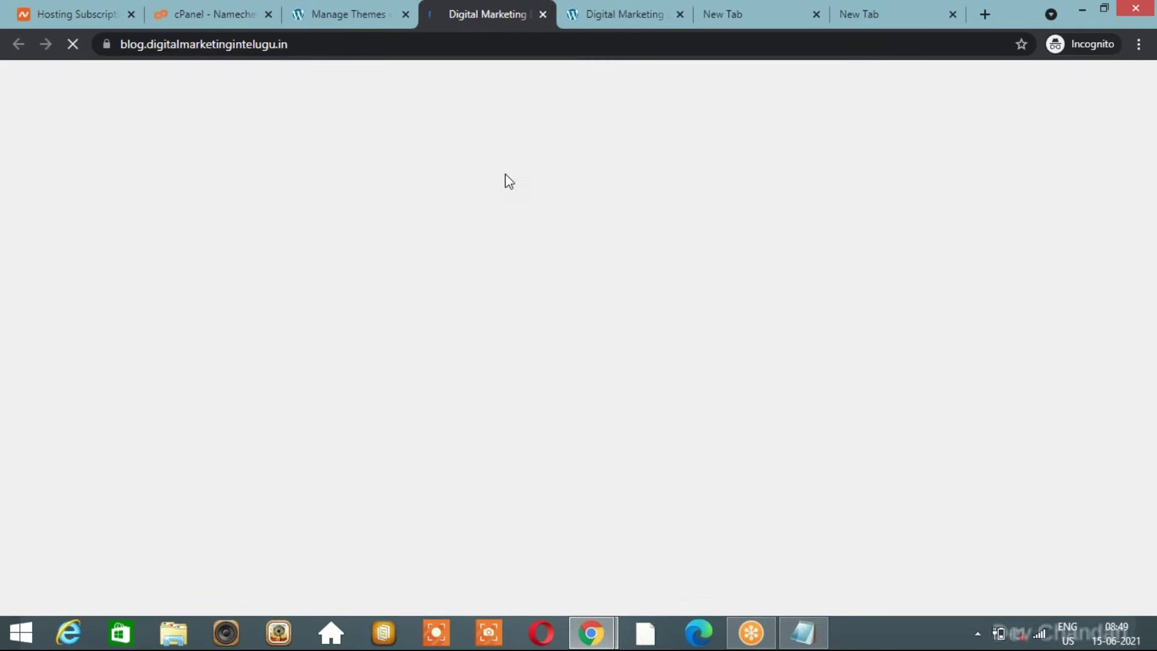
scroll(485, 330, "down", 1)
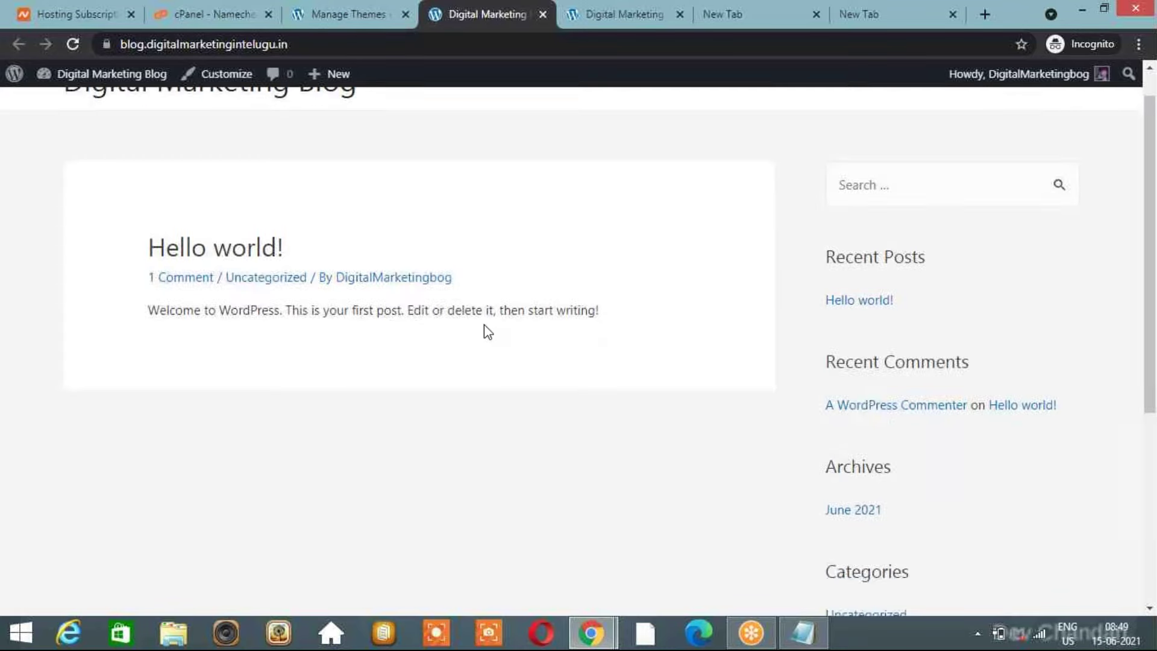
scroll(486, 330, "down", 5)
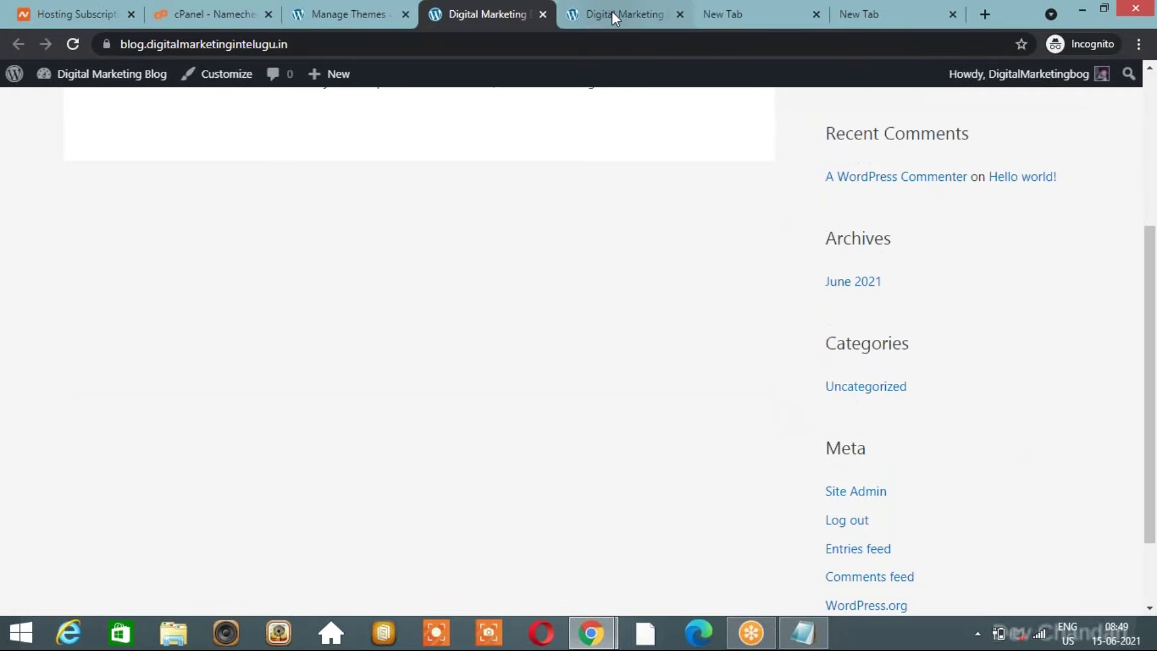
left_click(613, 11)
left_click(490, 16)
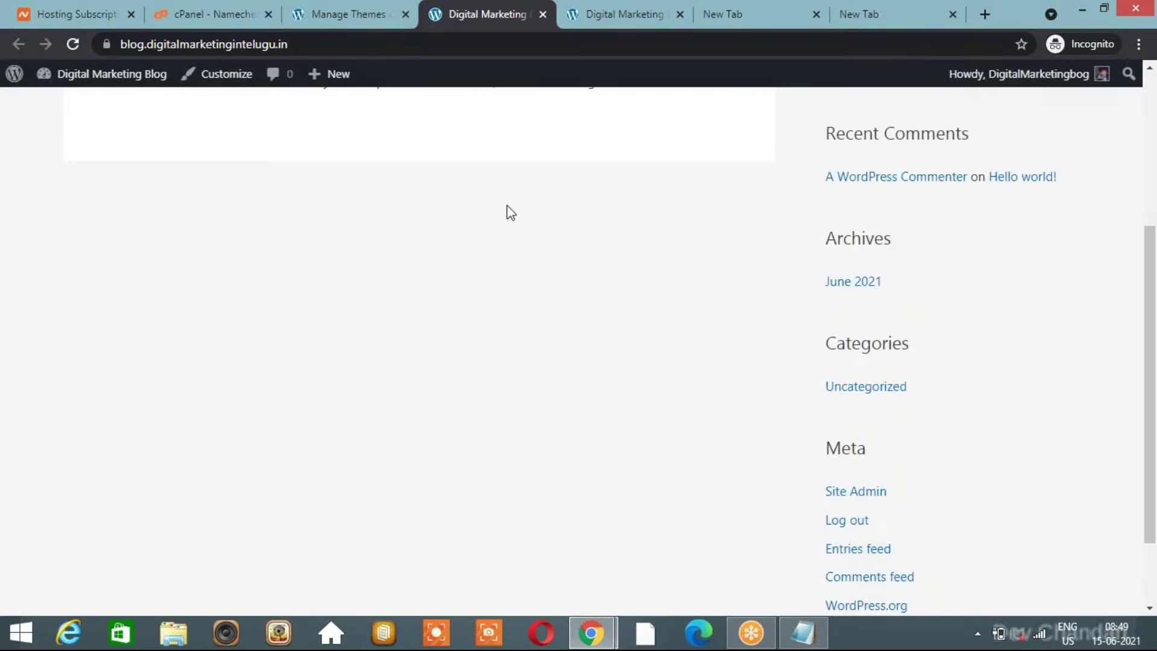
Open the Astra theme's details on the Themes page and go to Astra Options.
left_click(352, 11)
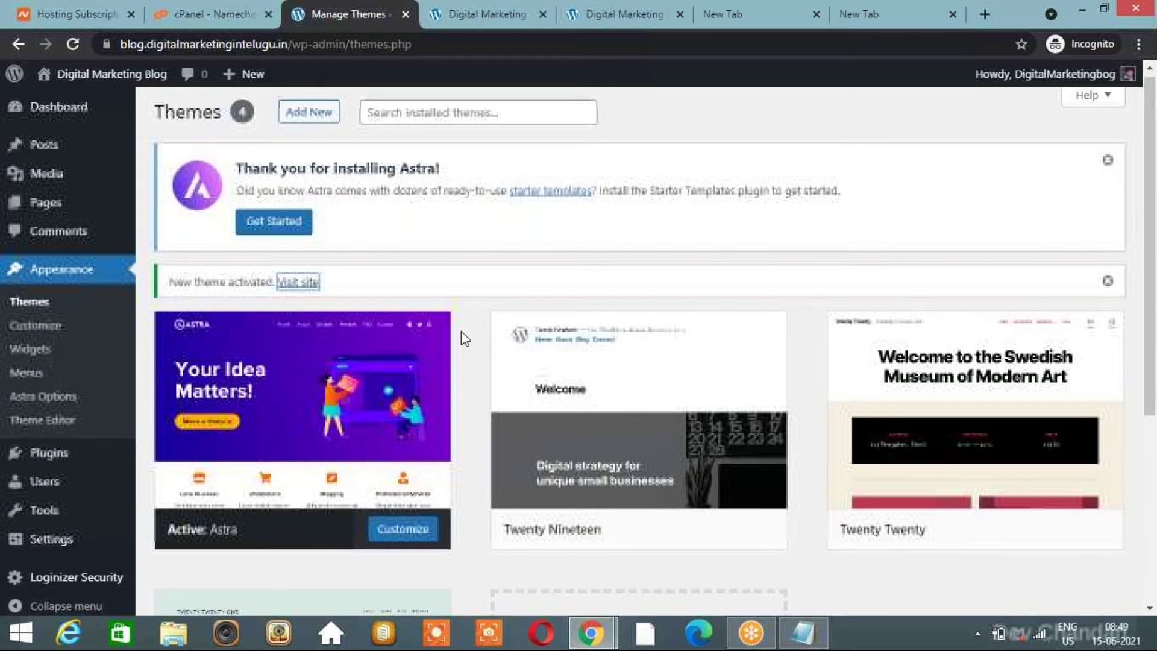
scroll(461, 331, "down", 3)
mouse_move(261, 324)
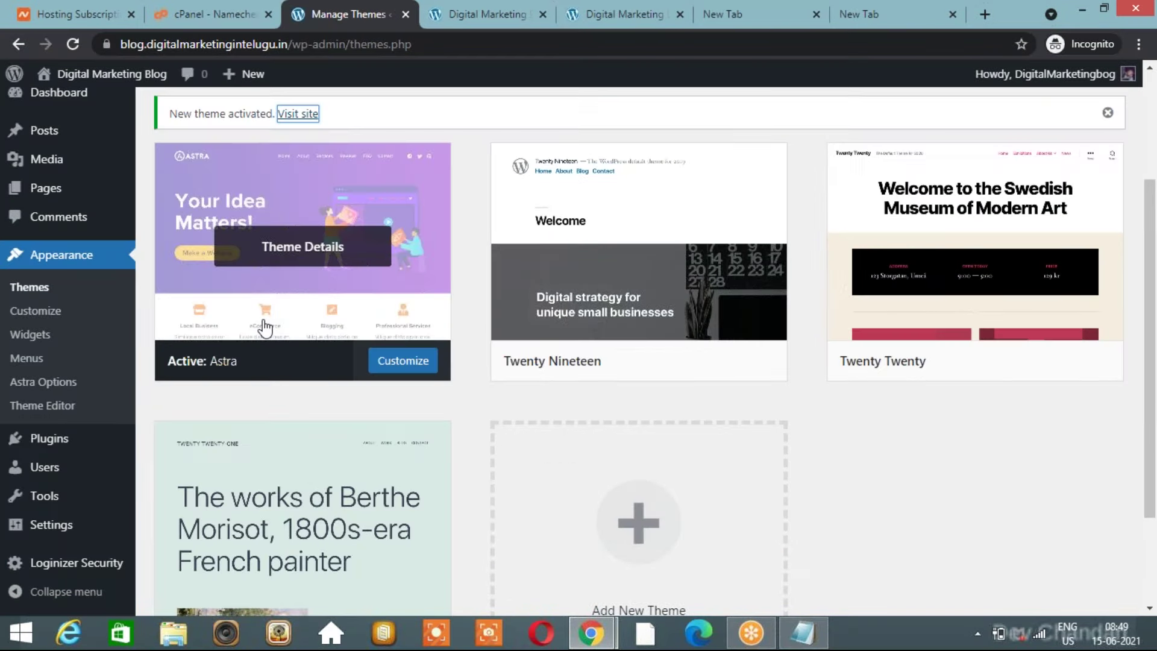
left_click(265, 329)
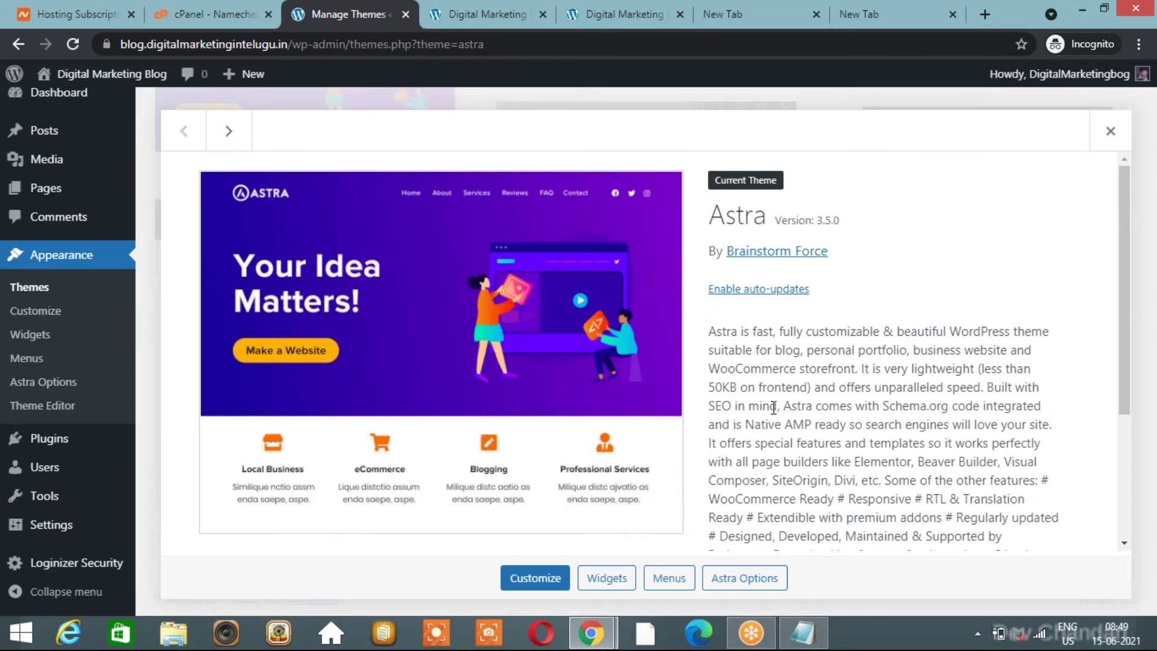
scroll(759, 482, "down", 3)
left_click(752, 584)
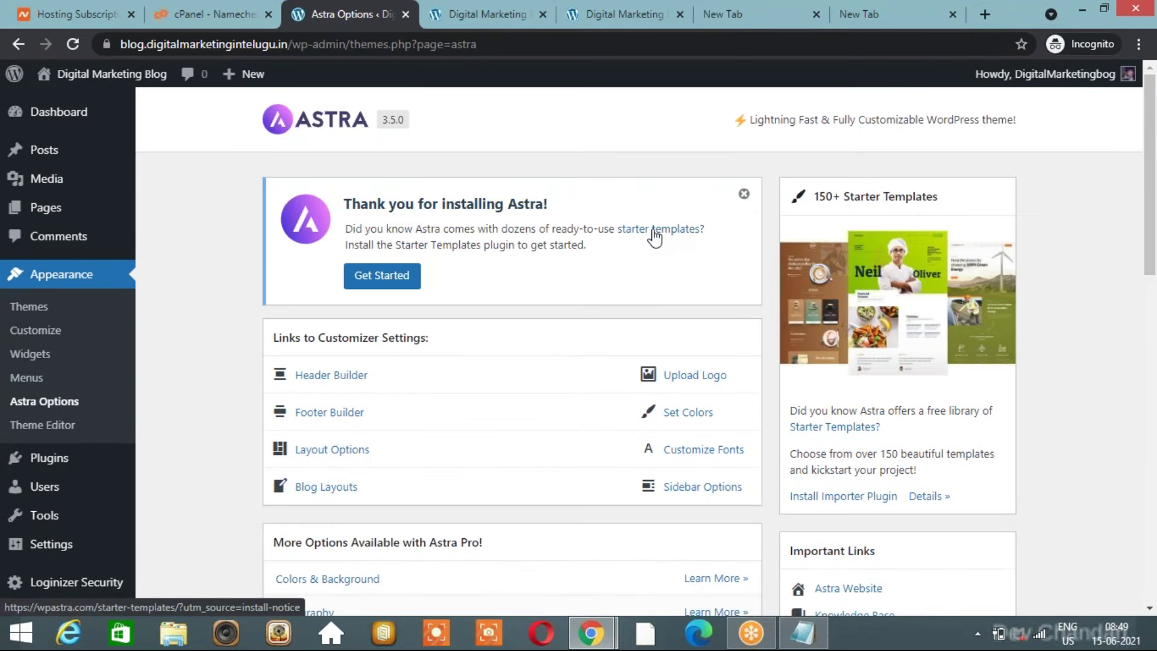
Open the Elementor Starter Templates gallery and browse designs like Outdoor Adventure, The Pizzeria and Brandstore.
left_click(655, 235)
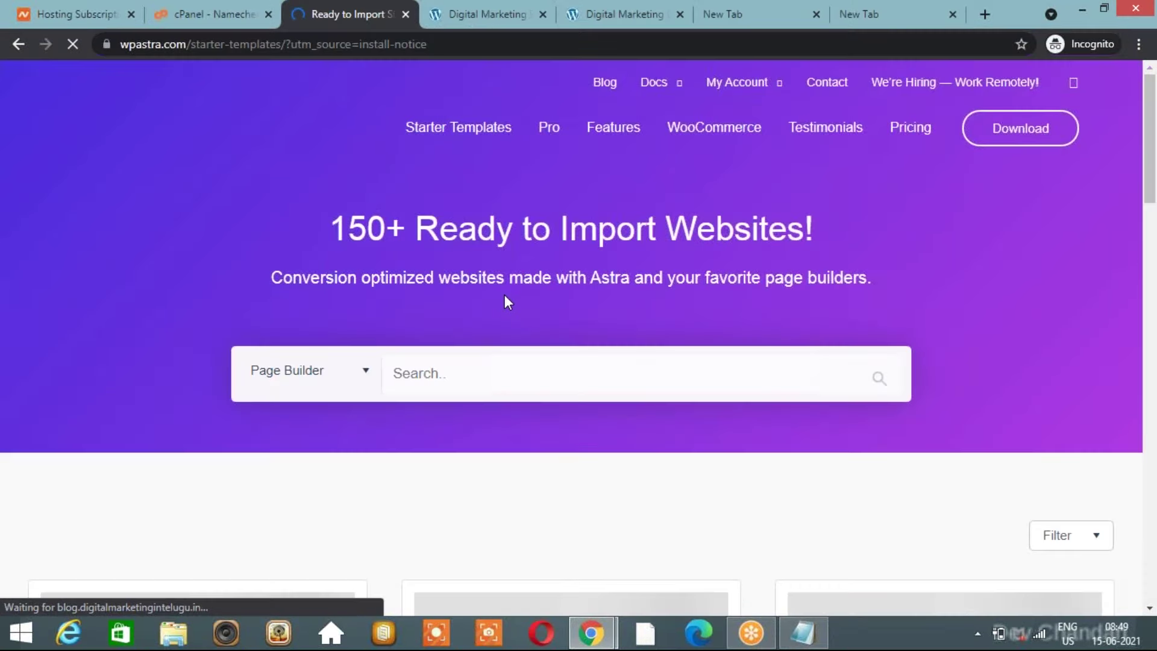
scroll(572, 362, "down", 7)
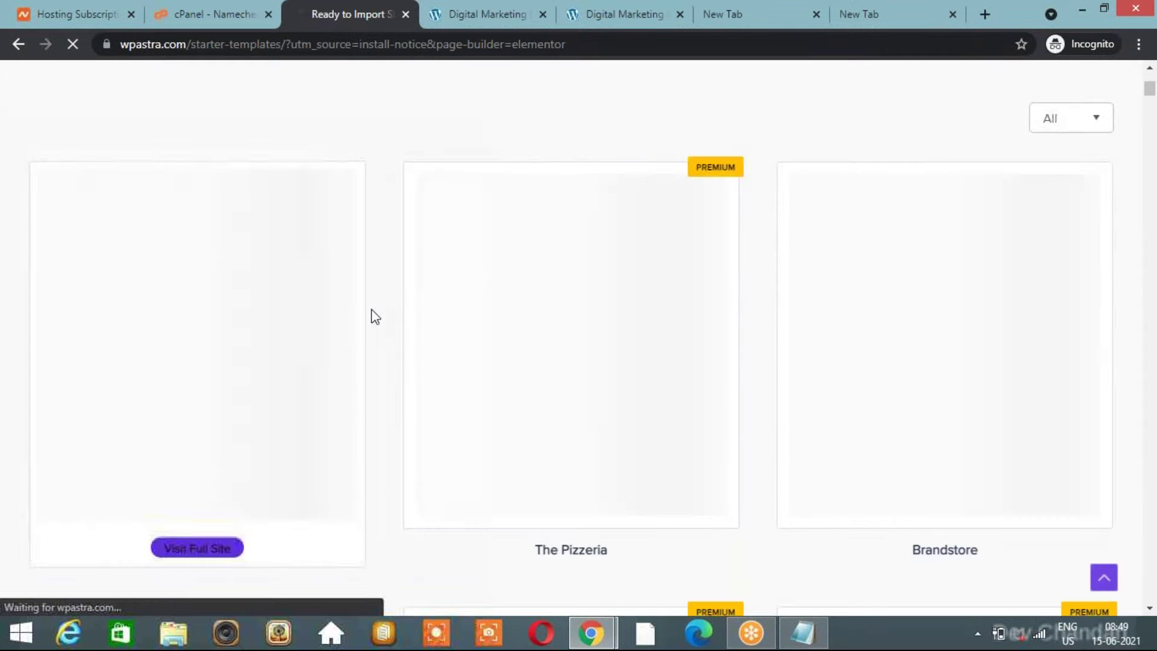
scroll(371, 309, "down", 3)
scroll(371, 310, "down", 9)
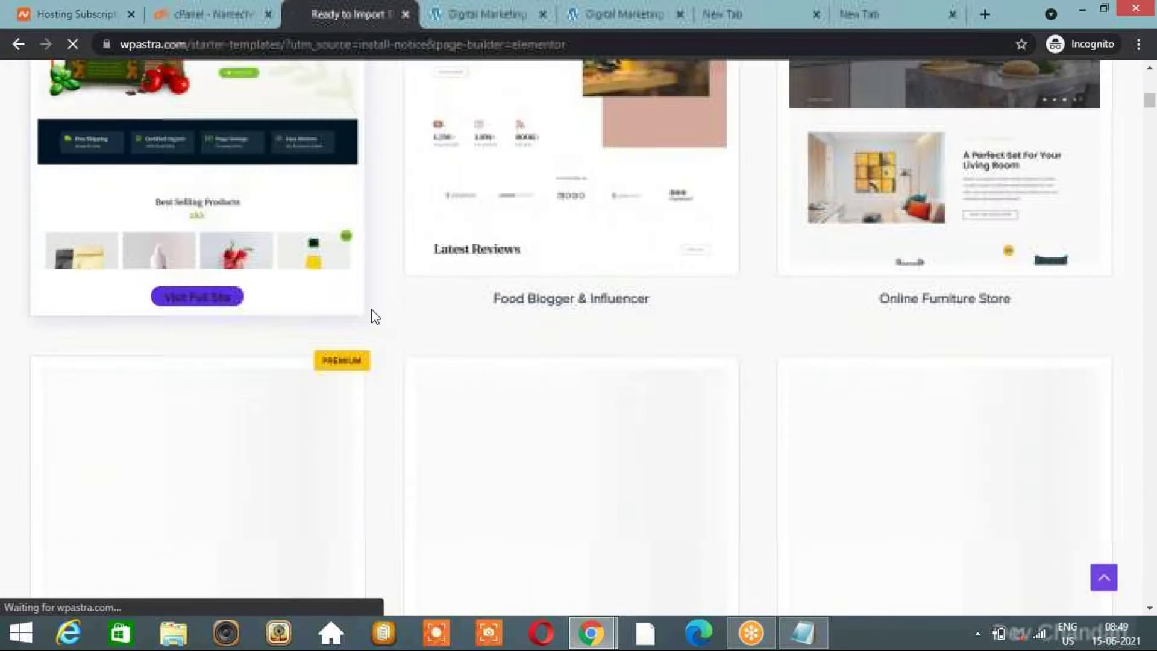
scroll(372, 310, "up", 3)
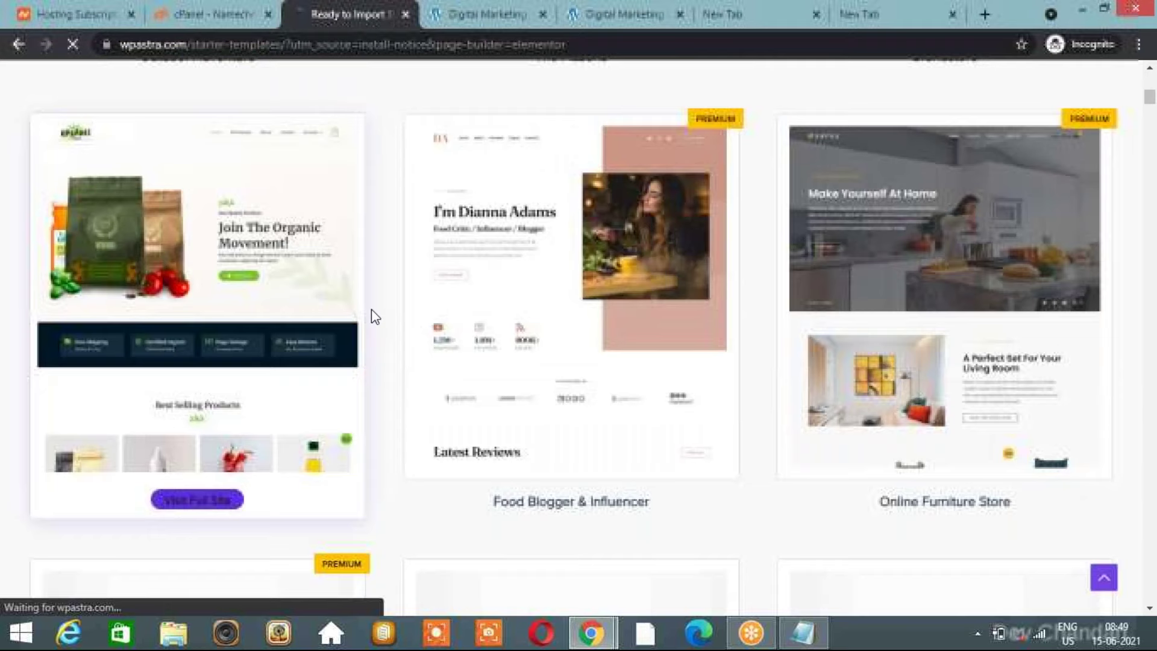
scroll(371, 309, "up", 12)
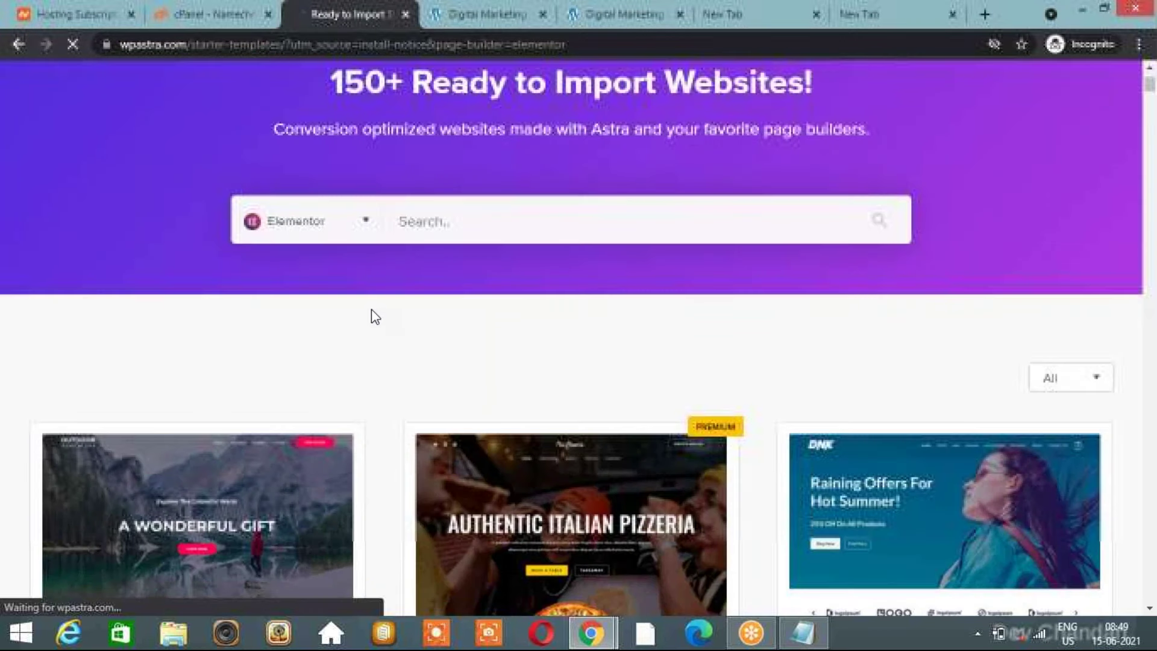
scroll(371, 309, "down", 11)
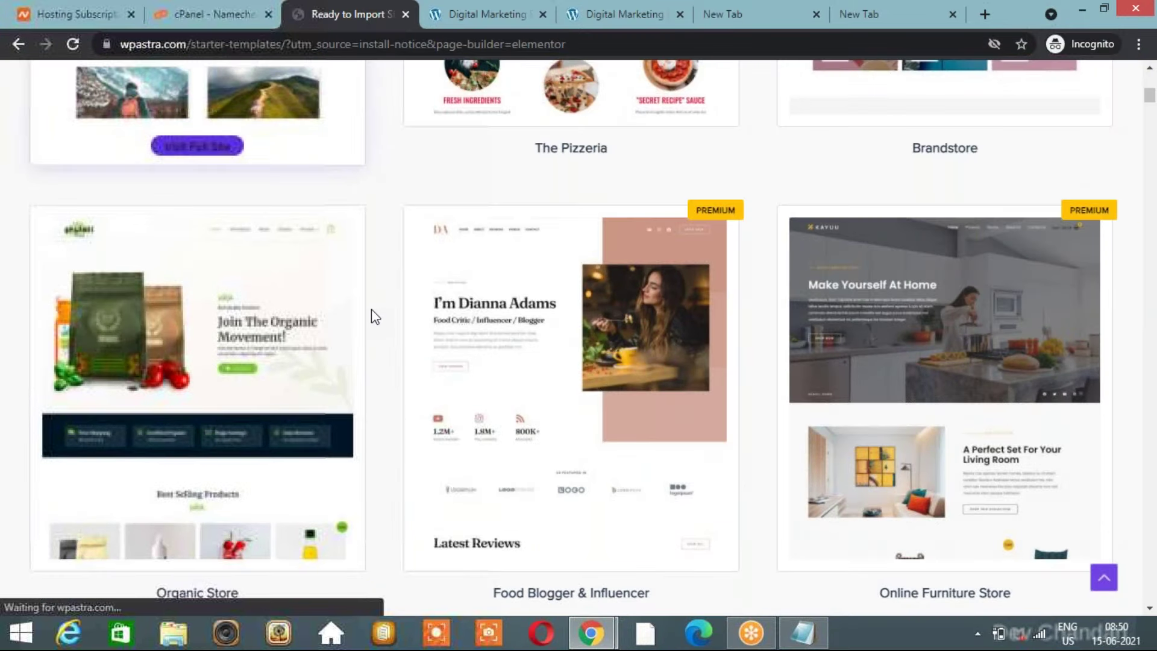
scroll(371, 310, "up", 6)
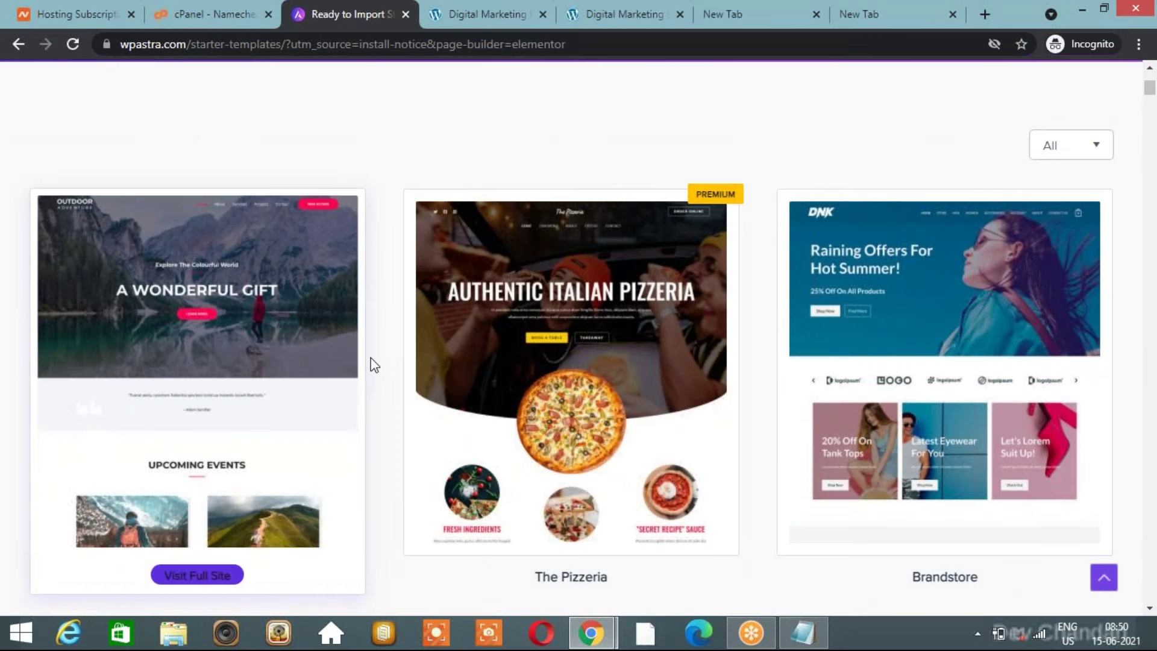
scroll(371, 361, "down", 5)
scroll(372, 365, "down", 12)
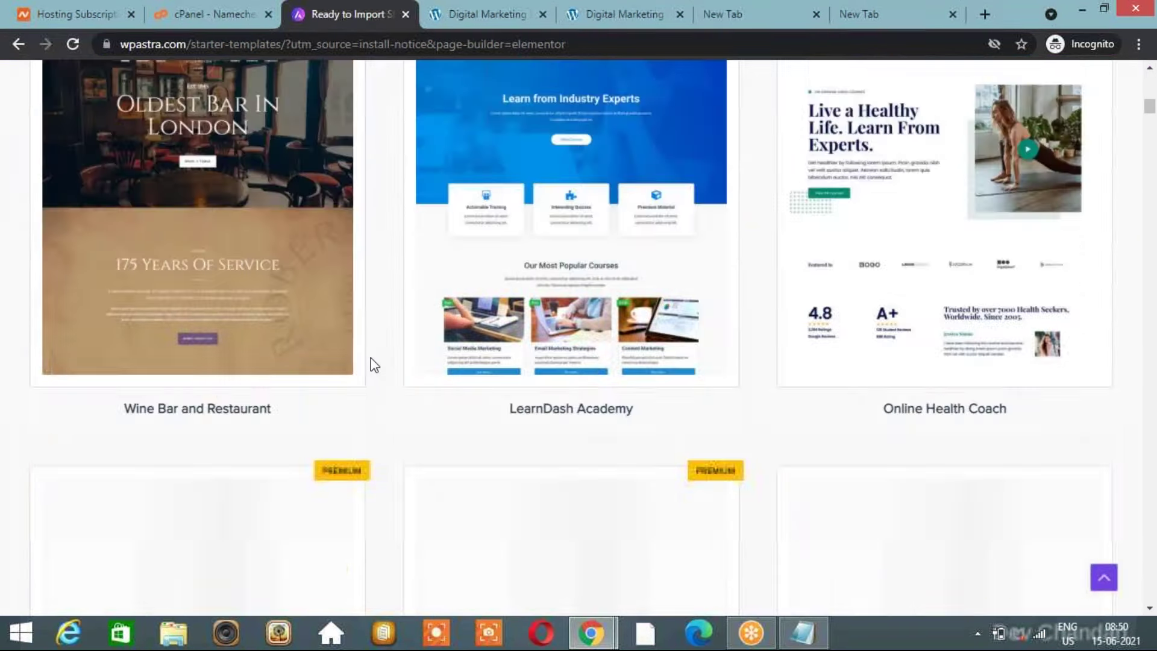
scroll(372, 364, "up", 5)
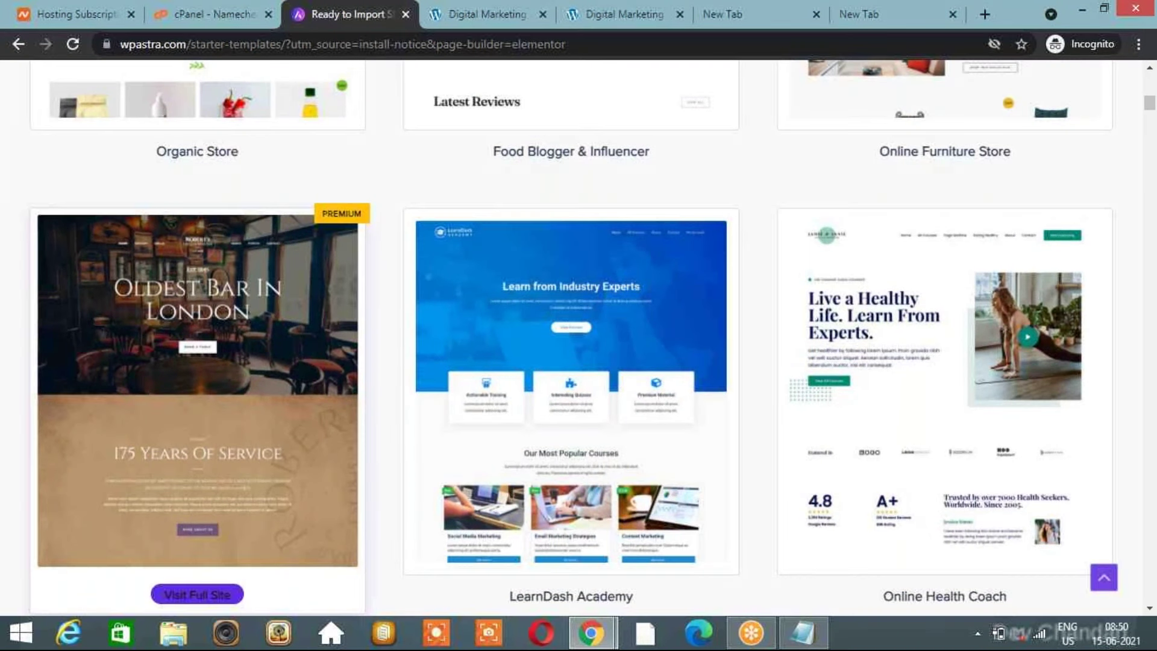
scroll(197, 392, "up", 8)
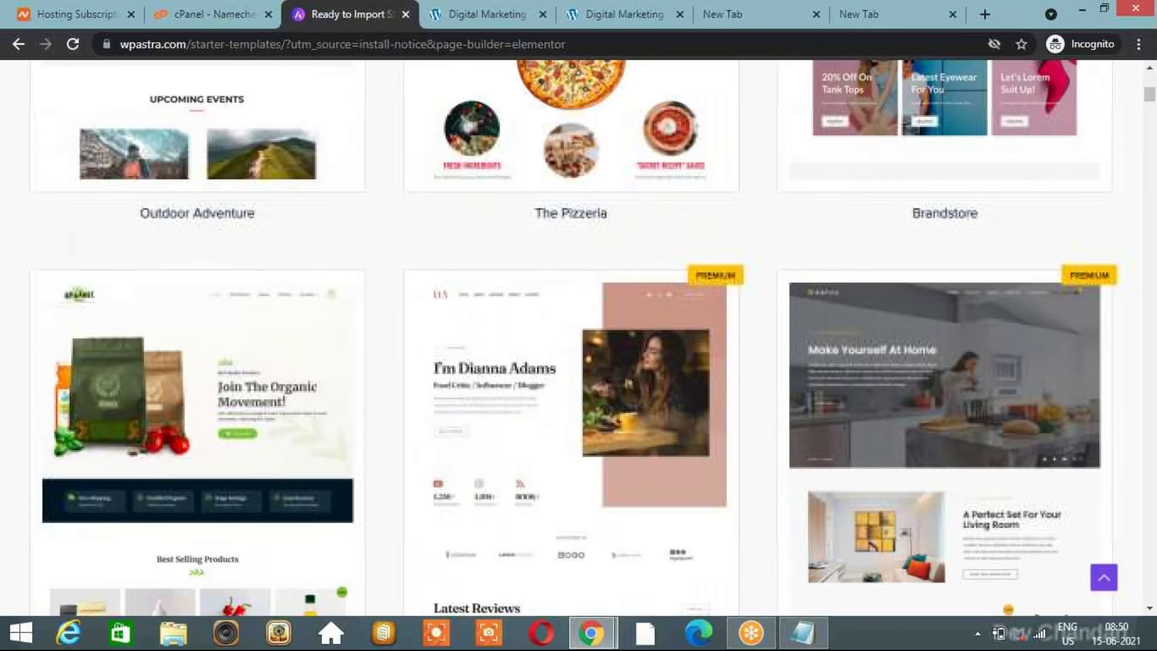
scroll(579, 338, "up", 5)
scroll(579, 337, "down", 2)
scroll(579, 338, "up", 2)
scroll(579, 338, "down", 1)
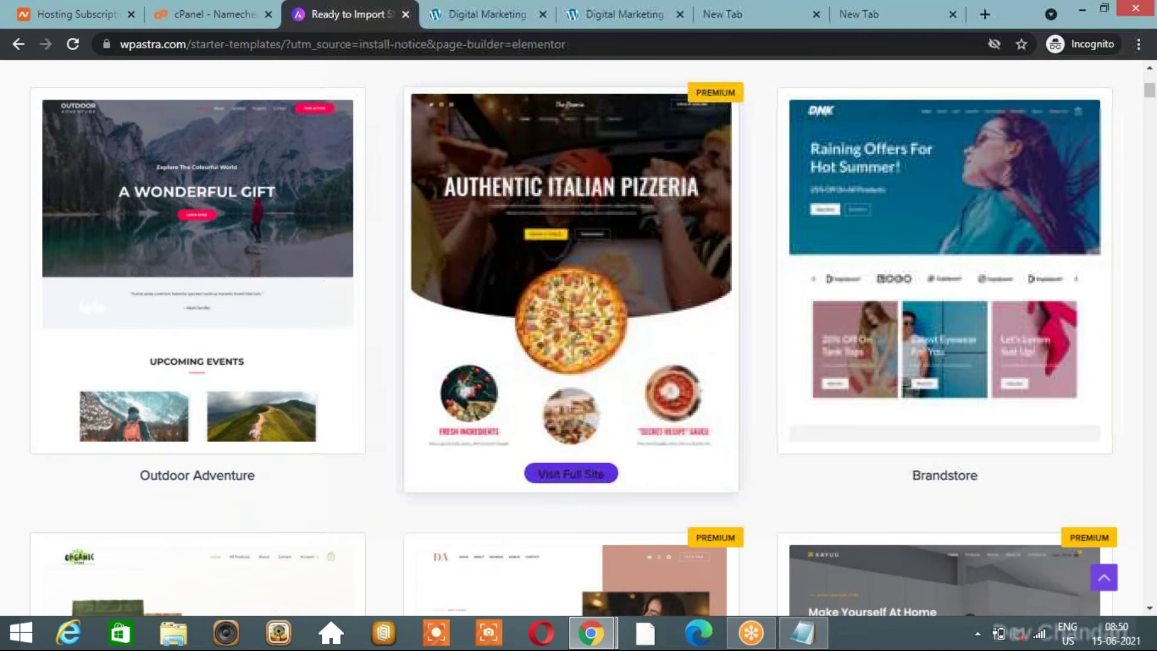
left_click(198, 481)
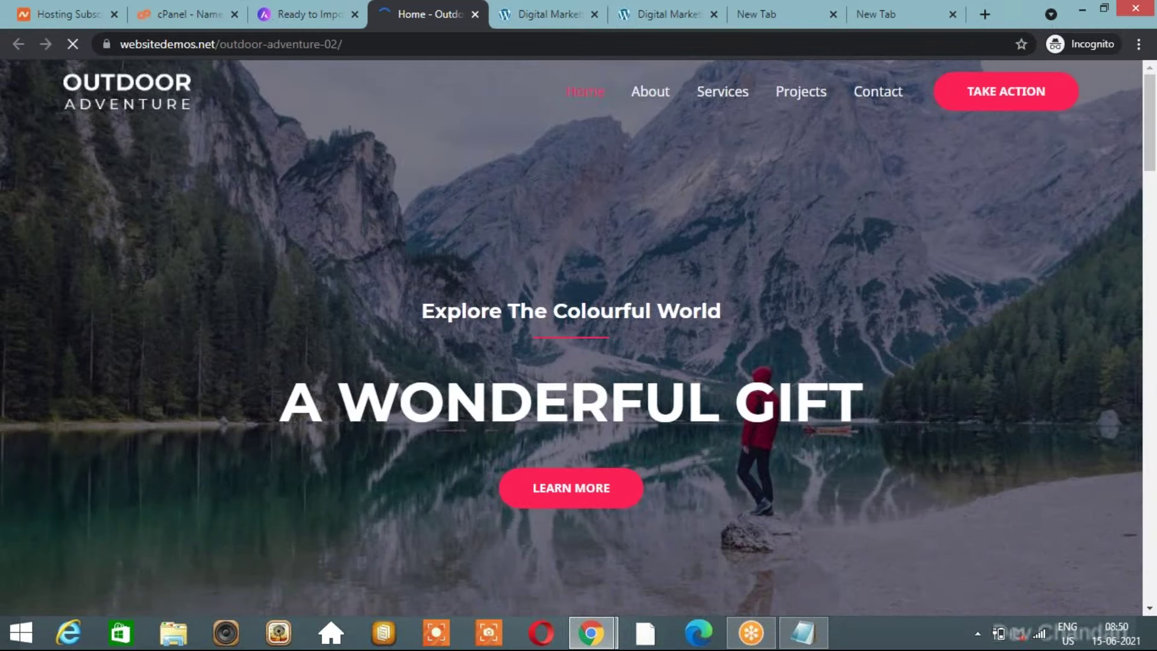
left_click(302, 14)
left_click(211, 318)
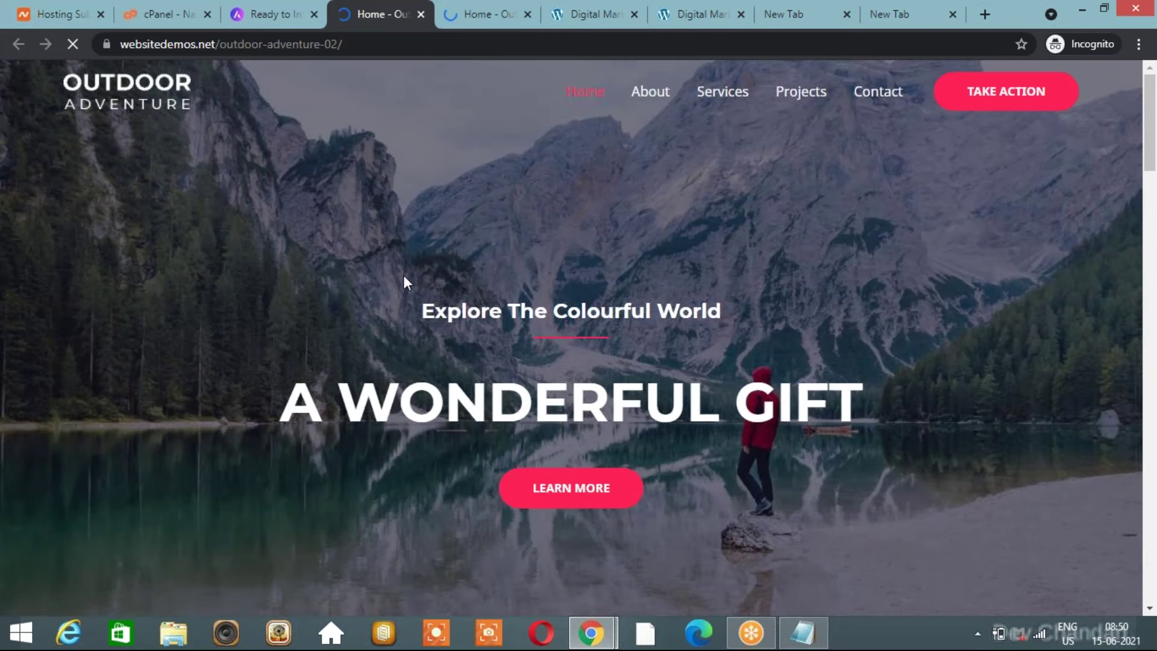
left_click(420, 14)
Close the second Outdoor Adventure demo and scroll back through the template gallery.
left_click(420, 14)
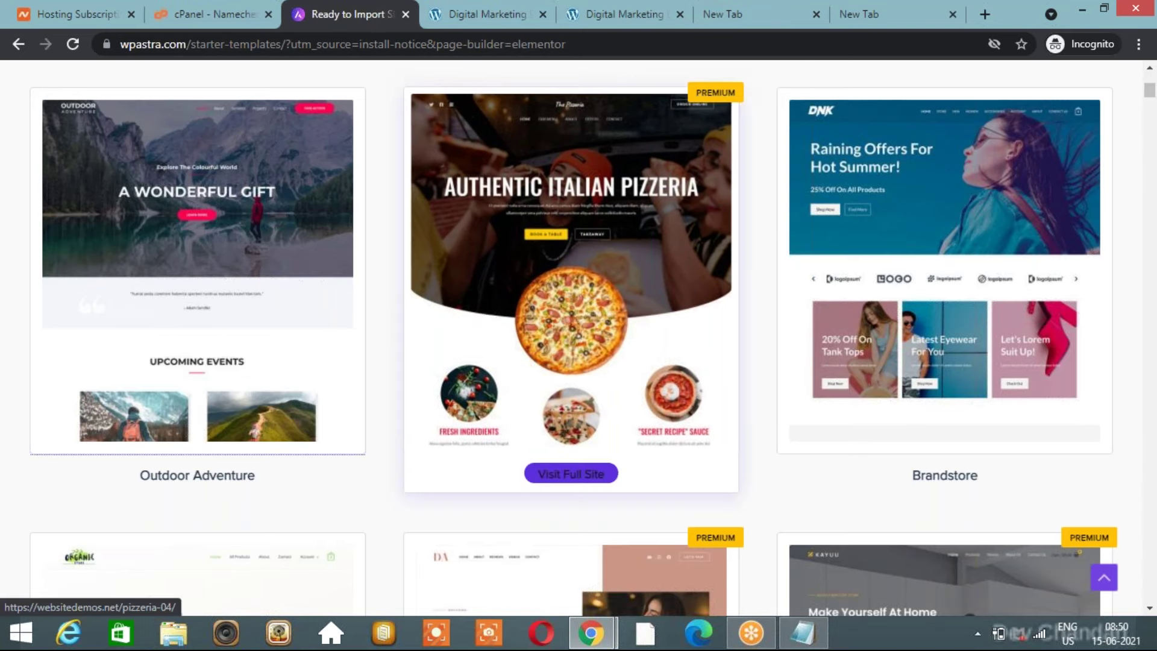
scroll(571, 289, "up", 1)
scroll(716, 338, "up", 3)
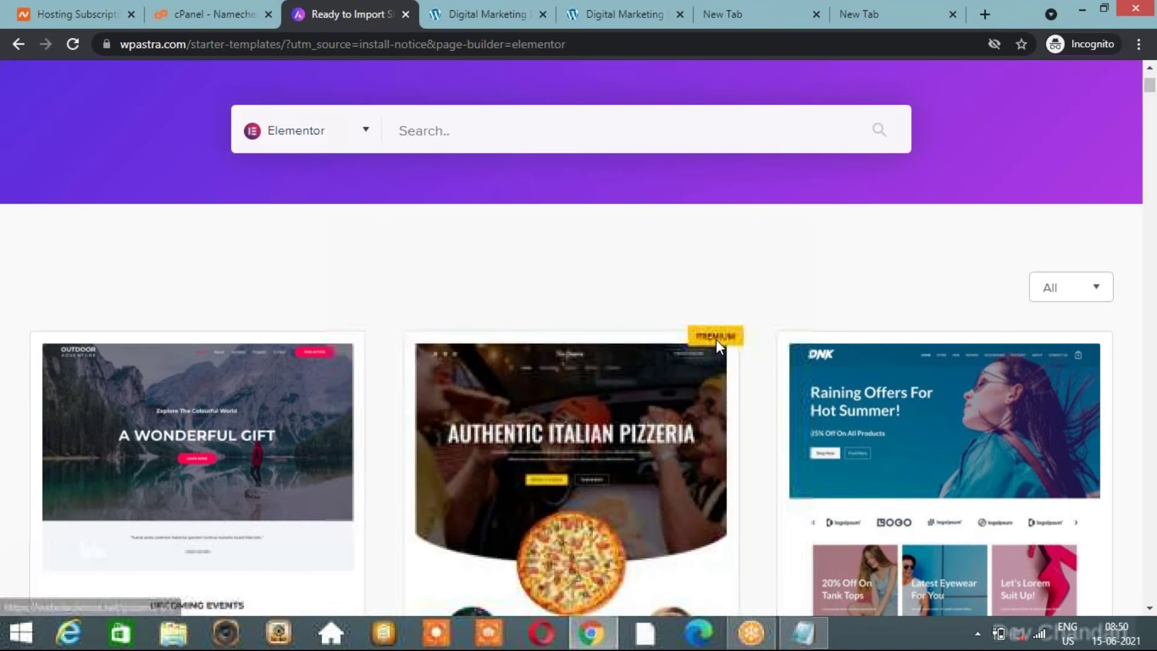
scroll(716, 339, "down", 2)
scroll(725, 339, "down", 5)
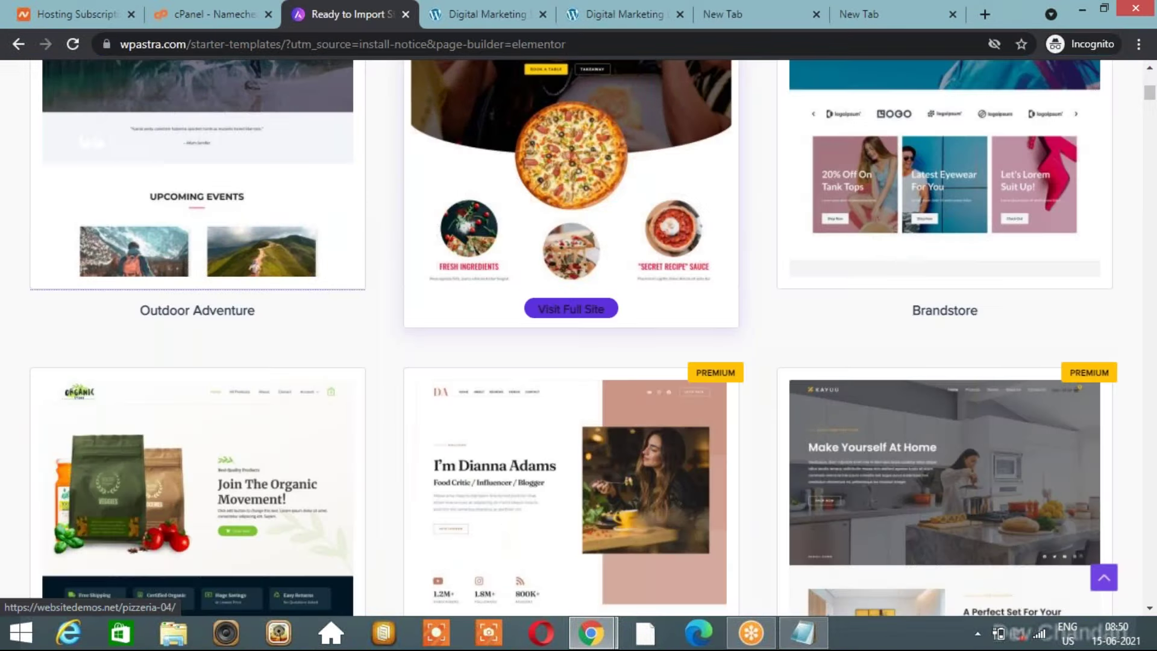
scroll(671, 364, "down", 20)
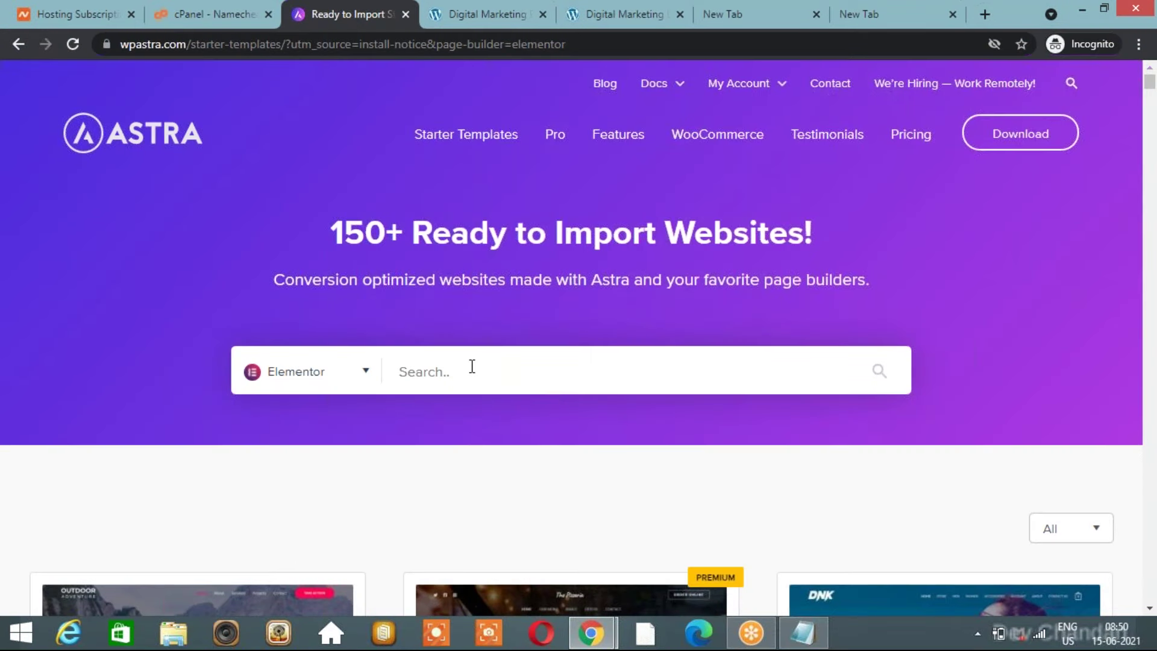
Search the gallery for 'busi' to find the Business Coaching & Consulting template.
type("bu")
left_click(387, 372)
type("busi")
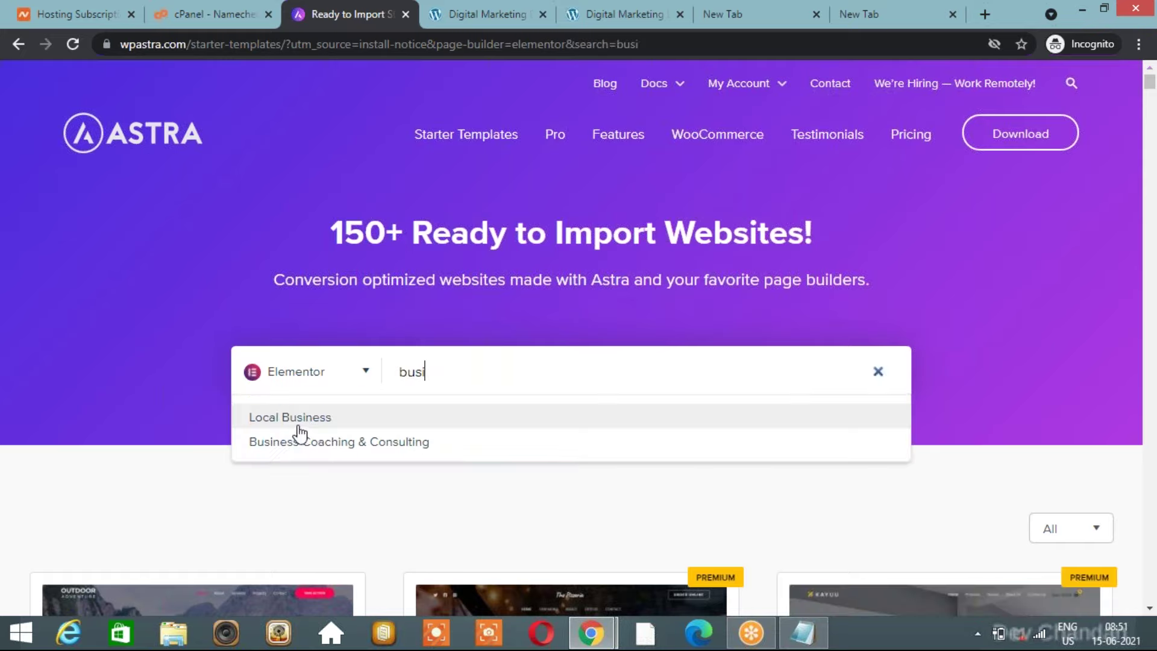
left_click(326, 444)
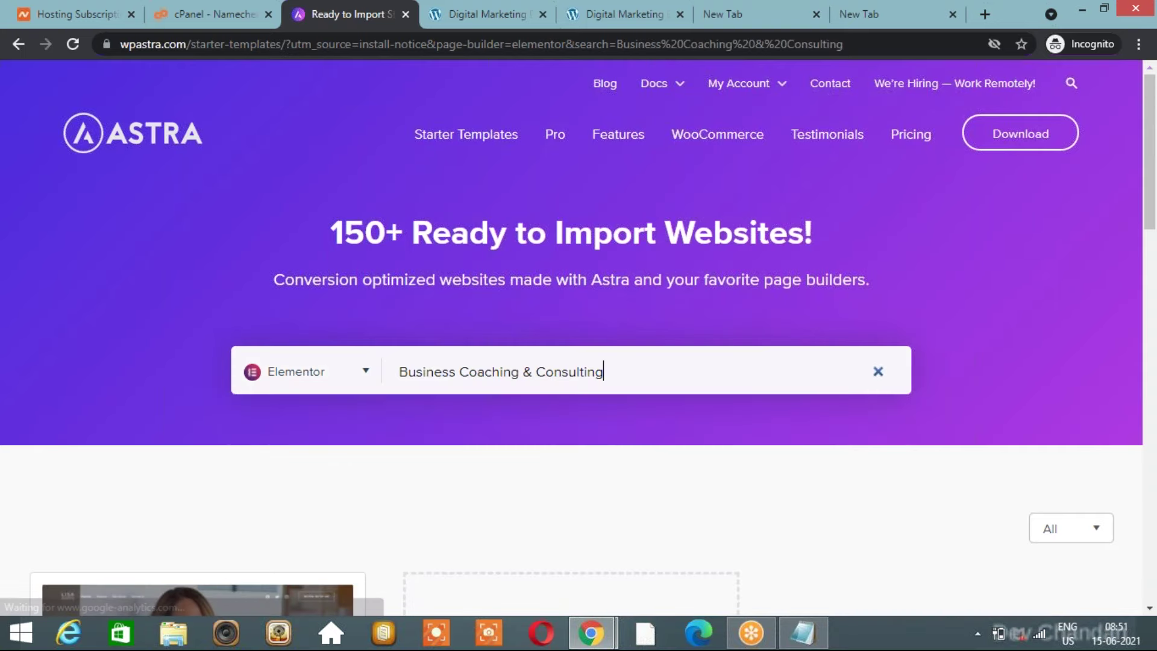
scroll(504, 462, "down", 6)
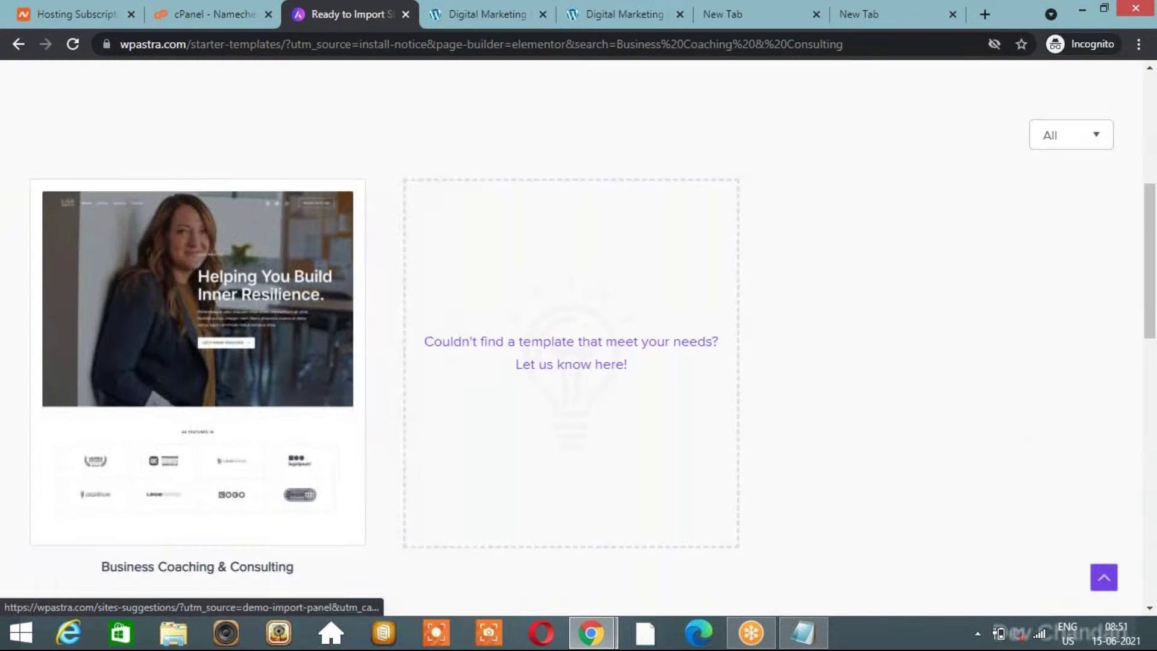
Go back through browser history to the blog's Astra Options admin page.
left_click(20, 44)
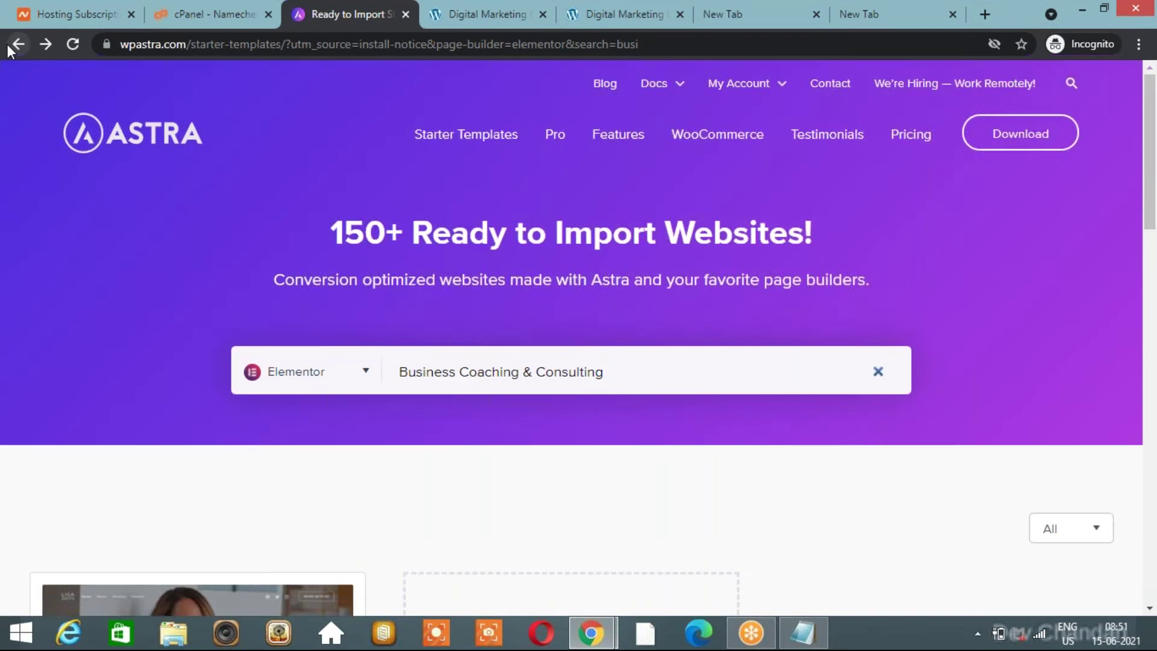
left_click(17, 44)
left_click(494, 15)
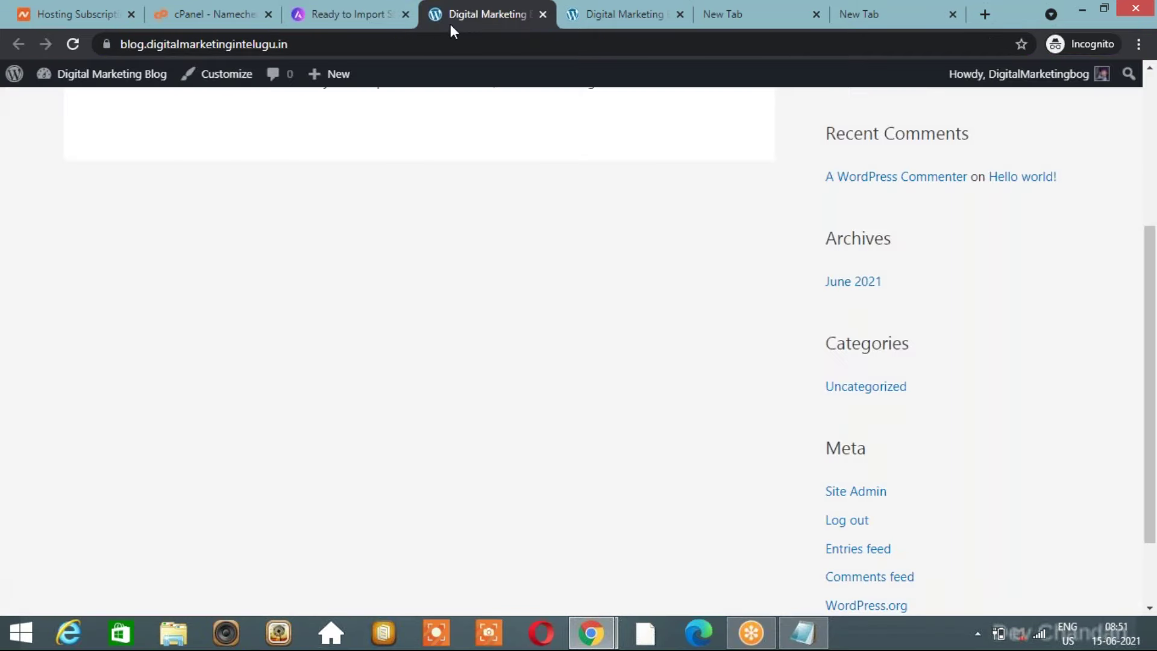
left_click(359, 16)
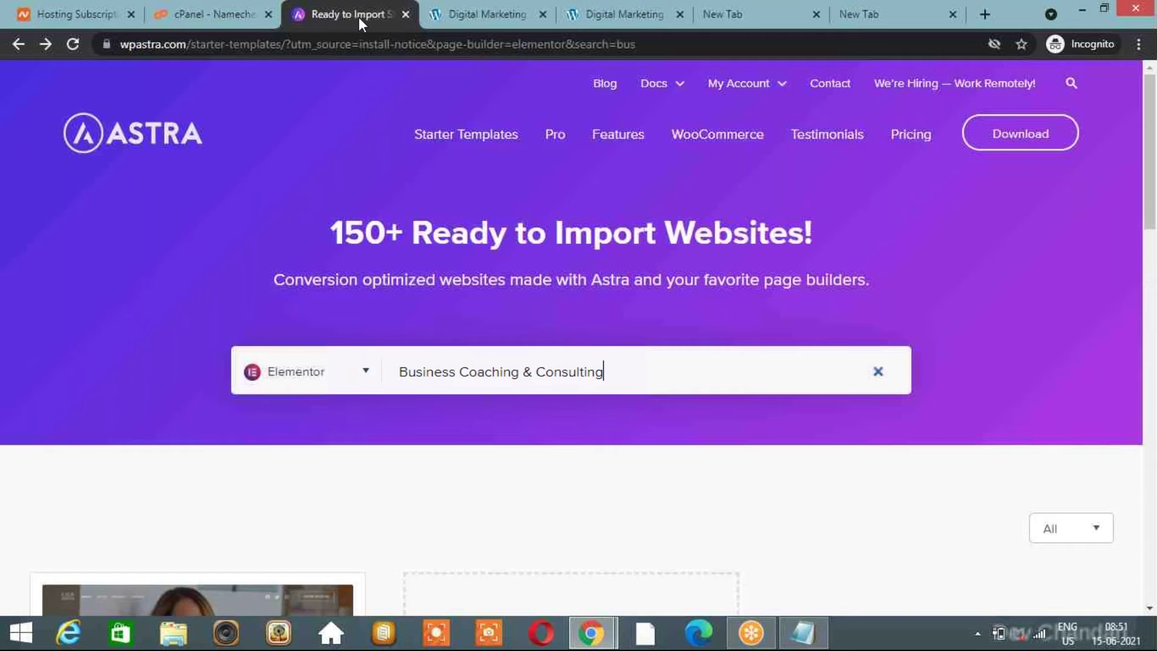
scroll(579, 338, "down", 3)
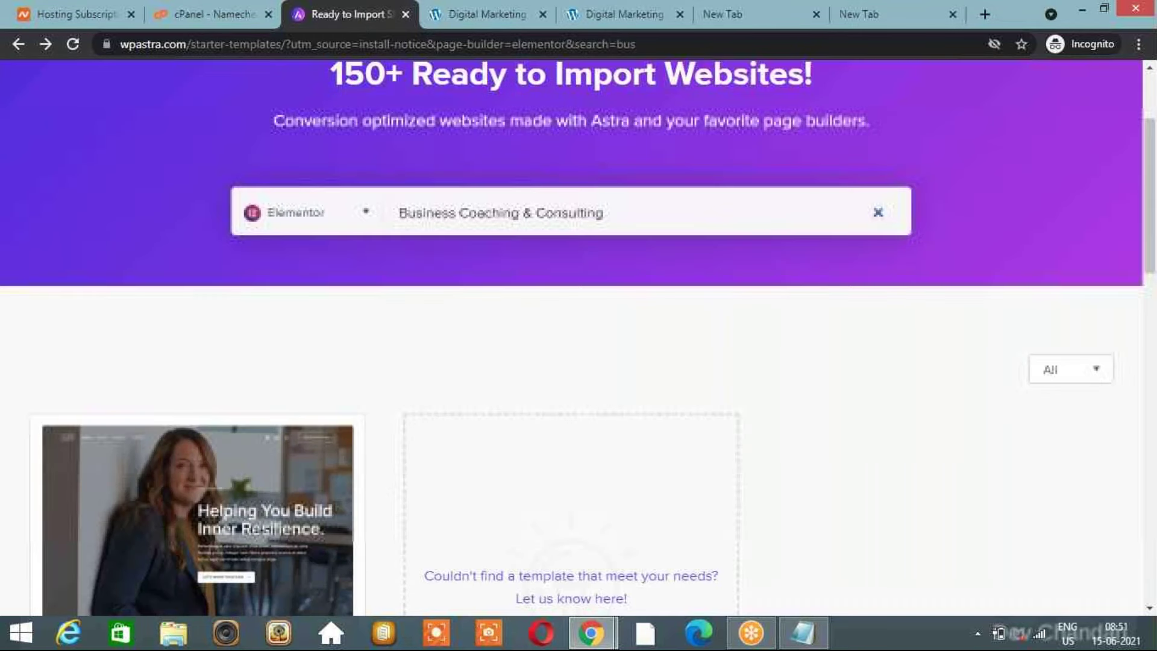
scroll(572, 434, "down", 3)
scroll(572, 434, "up", 6)
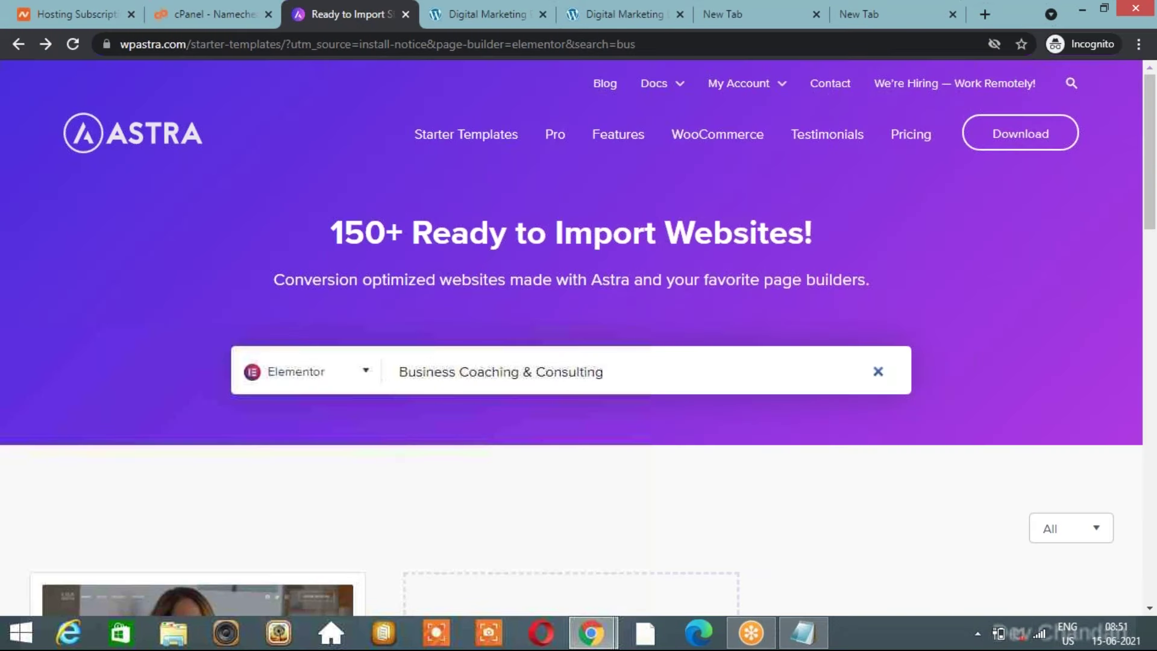
scroll(571, 433, "down", 6)
scroll(571, 434, "up", 6)
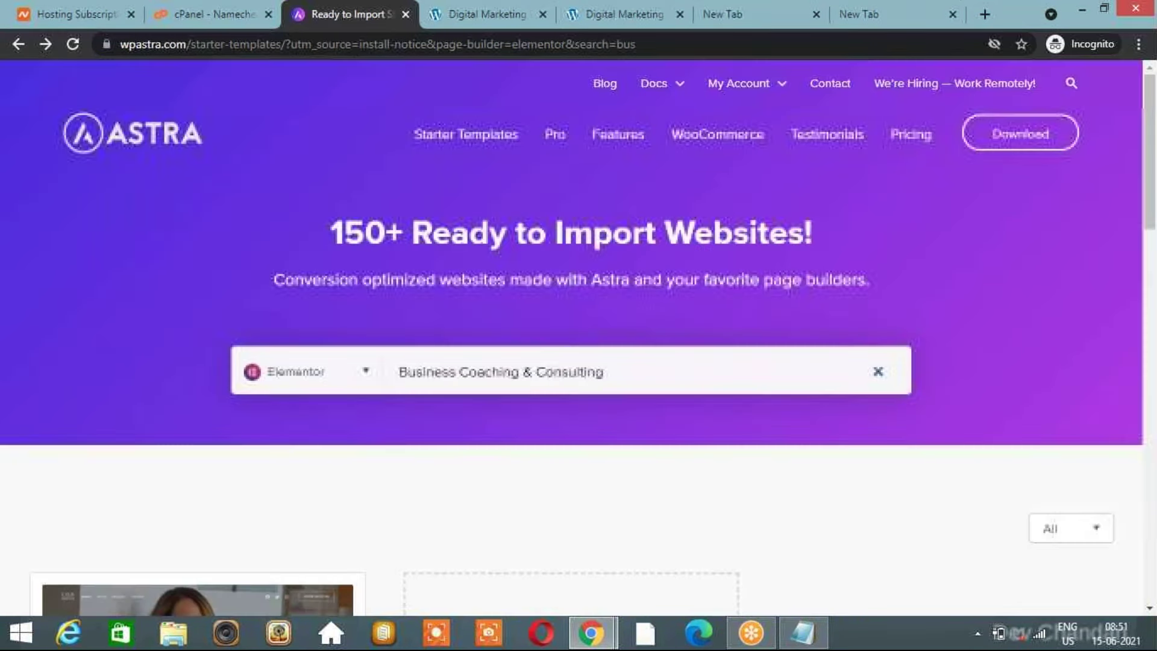
left_click(18, 45)
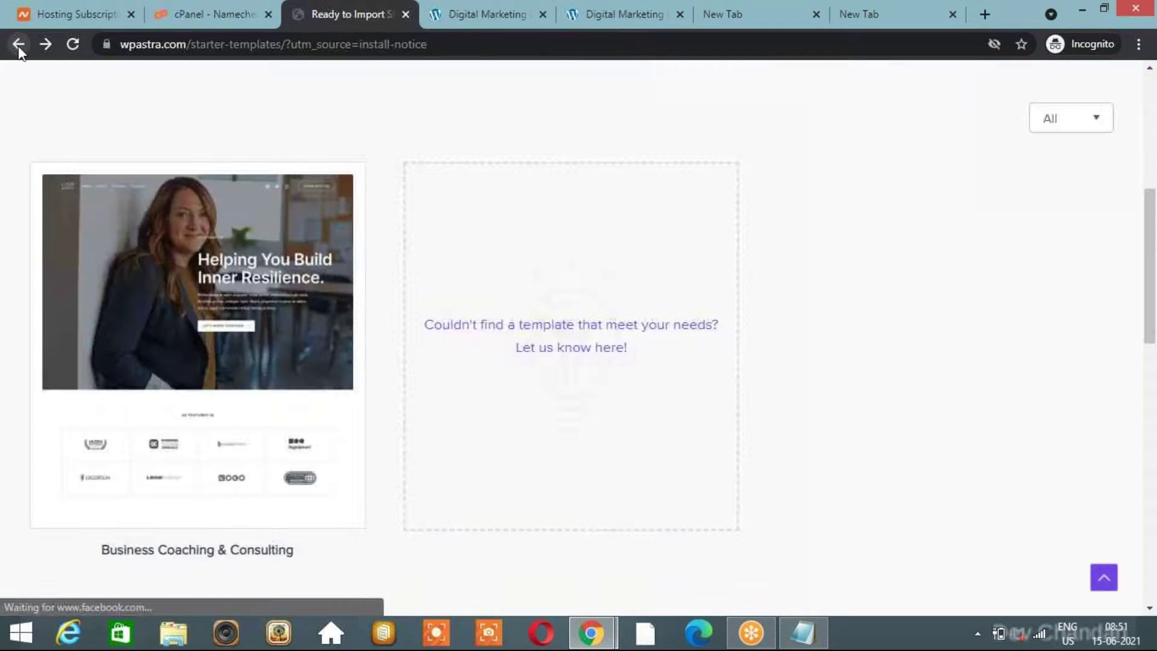
left_click(19, 46)
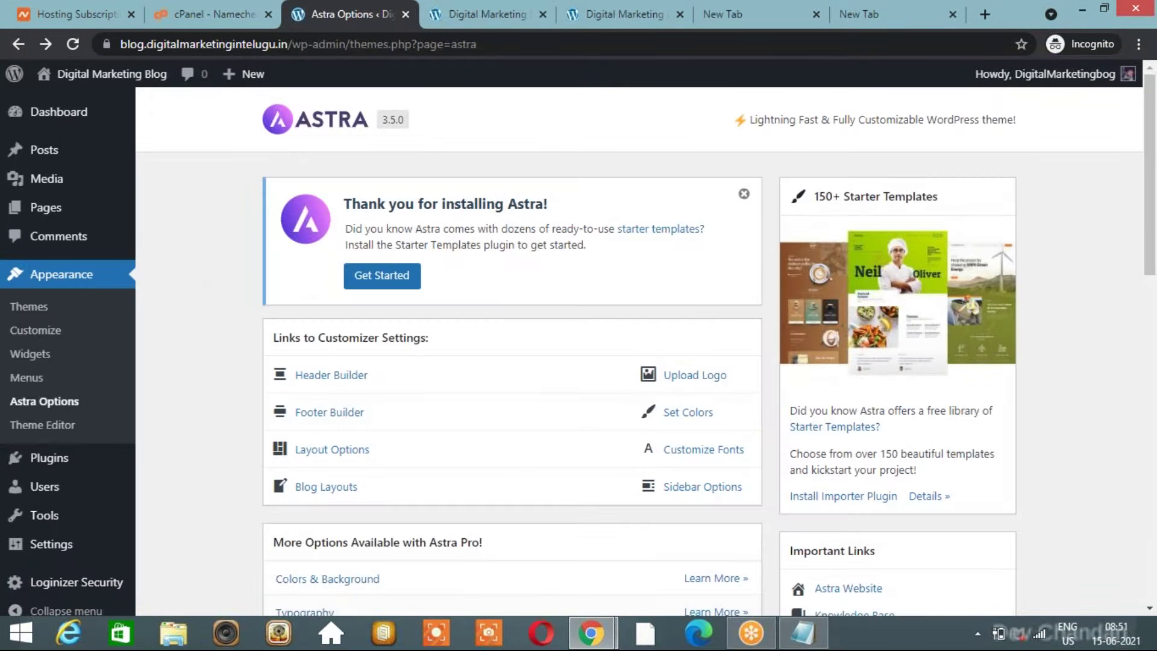
Install the Starter Templates importer plugin from the Astra notice, then reload Astra Options.
left_click(384, 282)
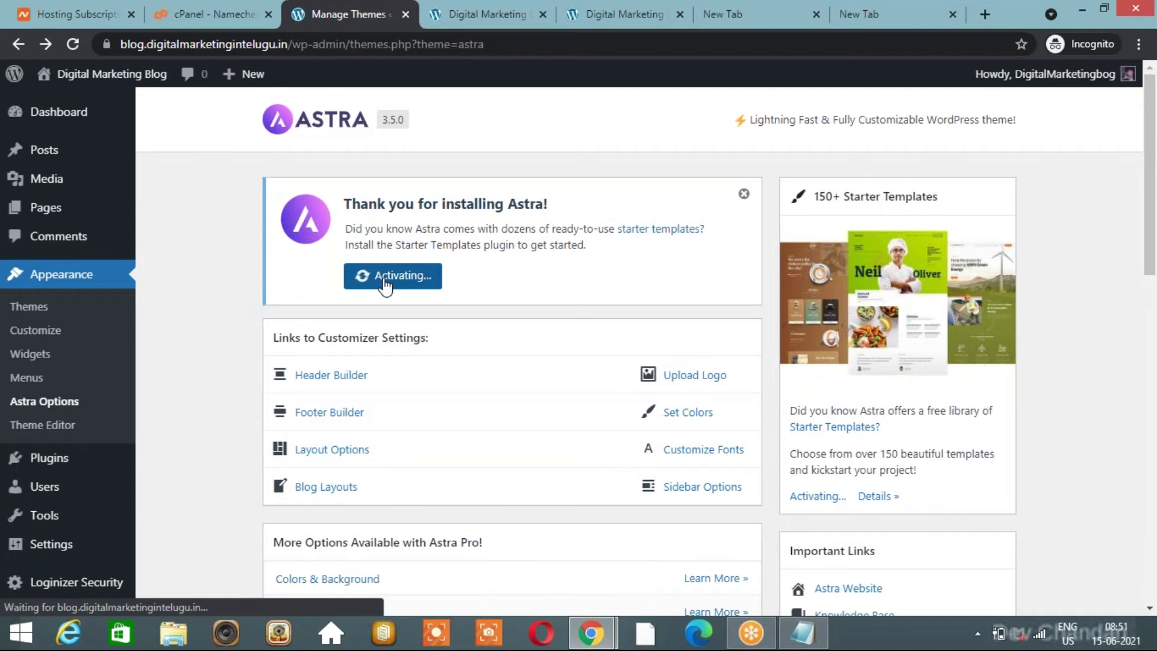
scroll(677, 455, "down", 3)
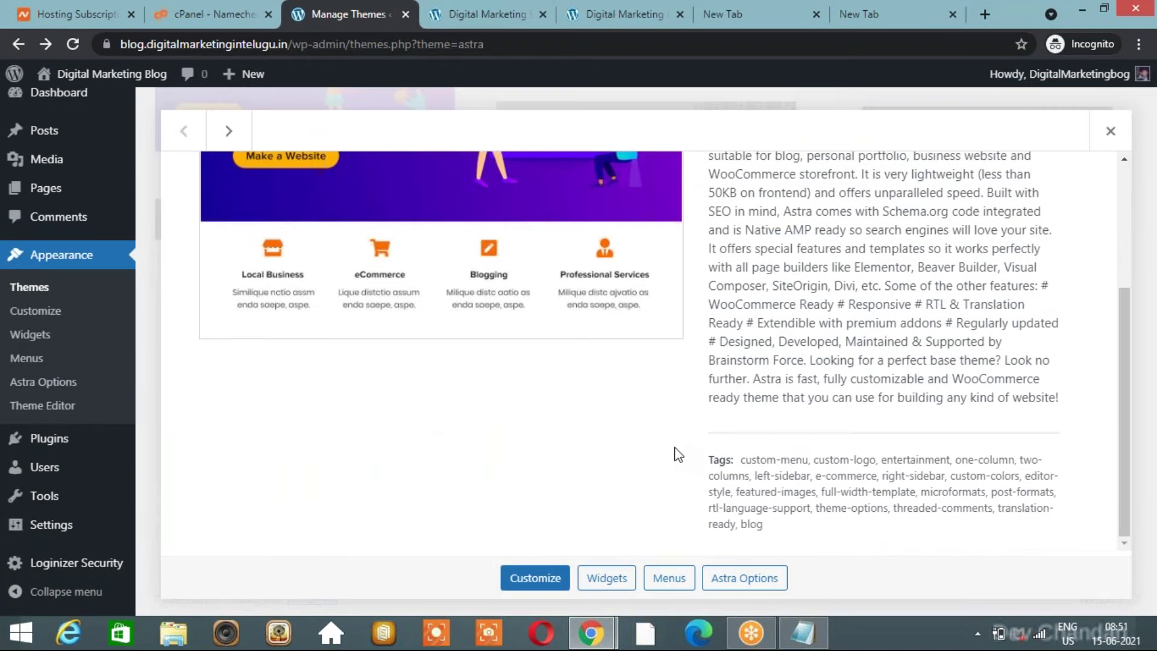
scroll(677, 454, "up", 1)
scroll(677, 454, "up", 3)
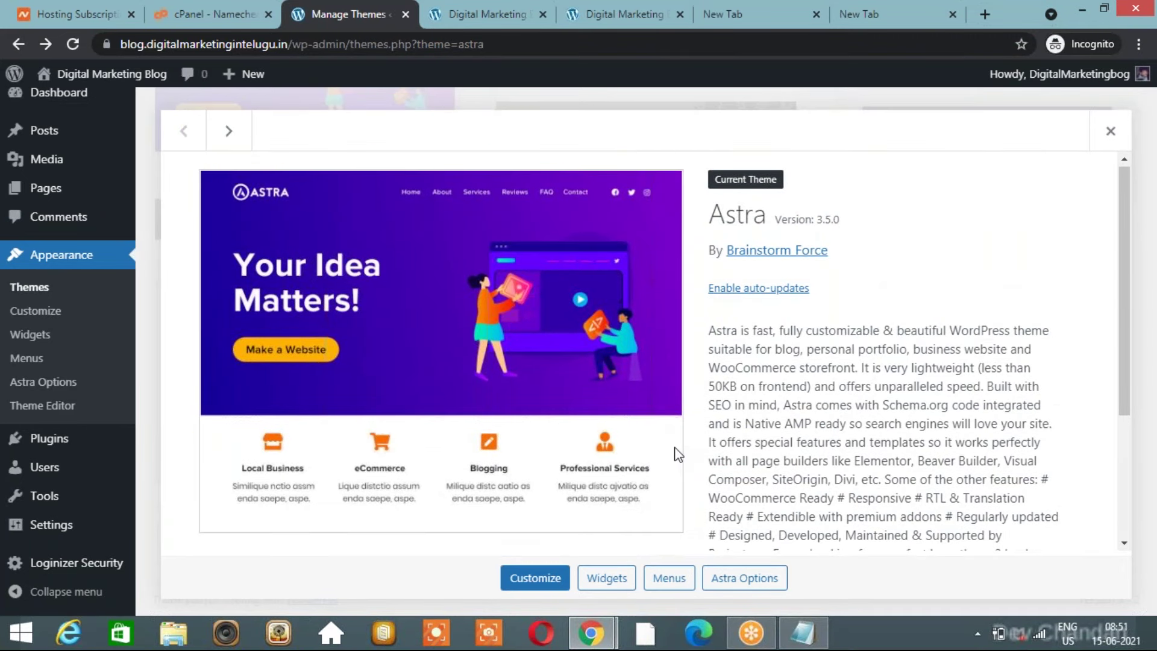
scroll(677, 454, "down", 3)
left_click(743, 580)
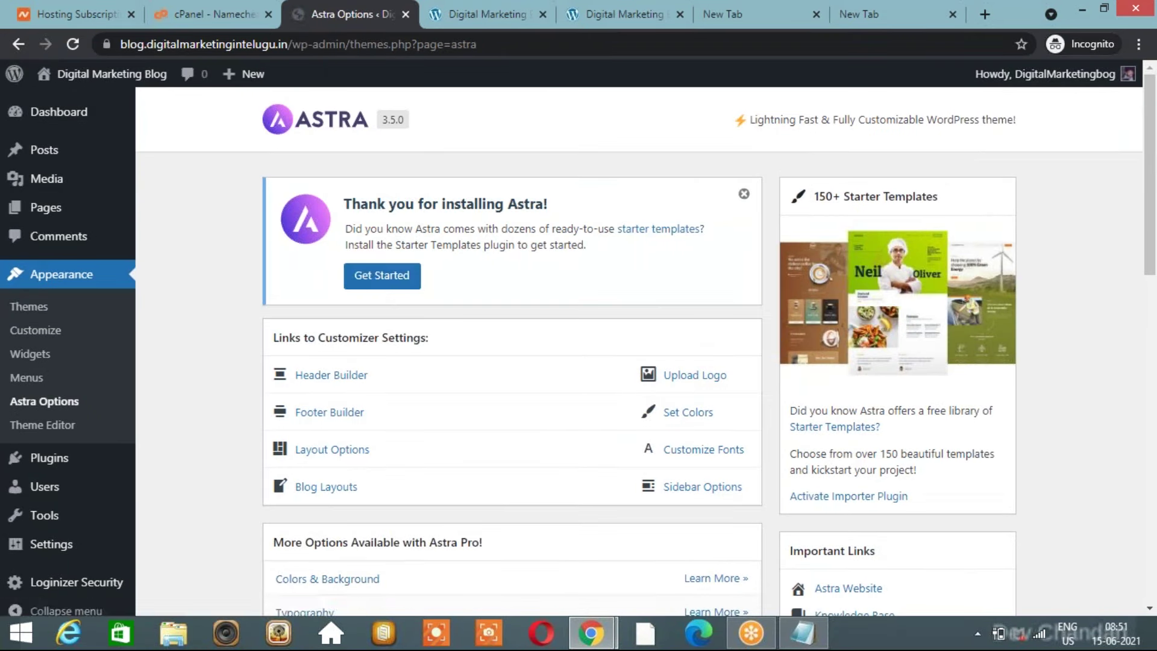
Activate Starter Templates with Elementor as page builder and open the Outdoor Adventure template.
left_click(375, 286)
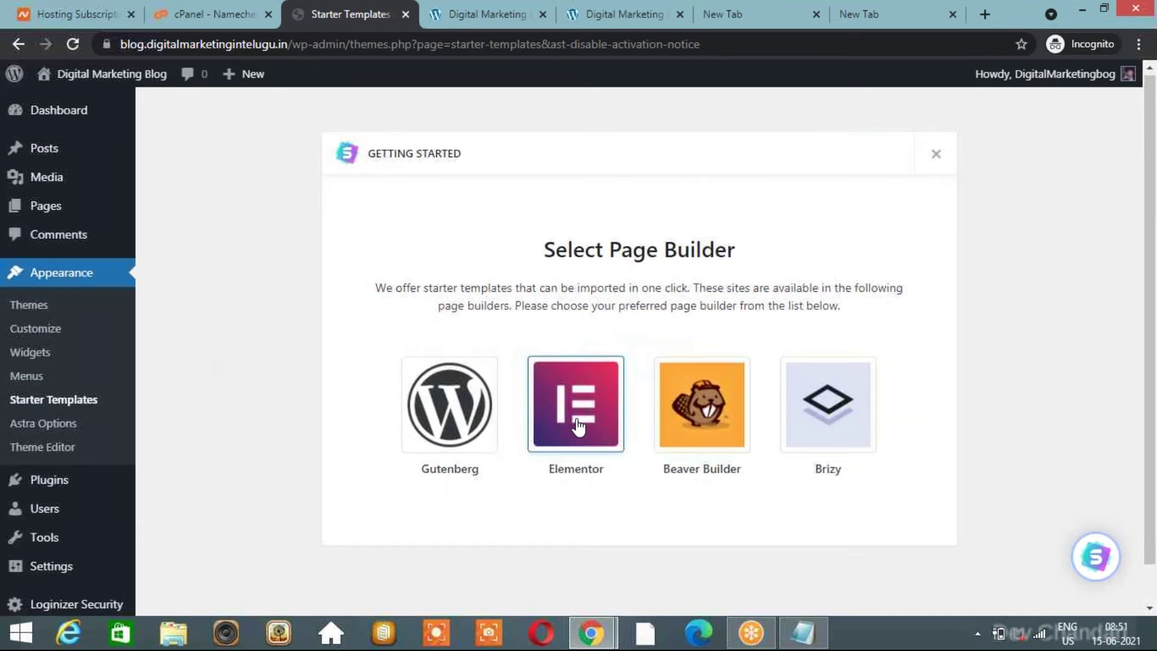
scroll(577, 425, "down", 1)
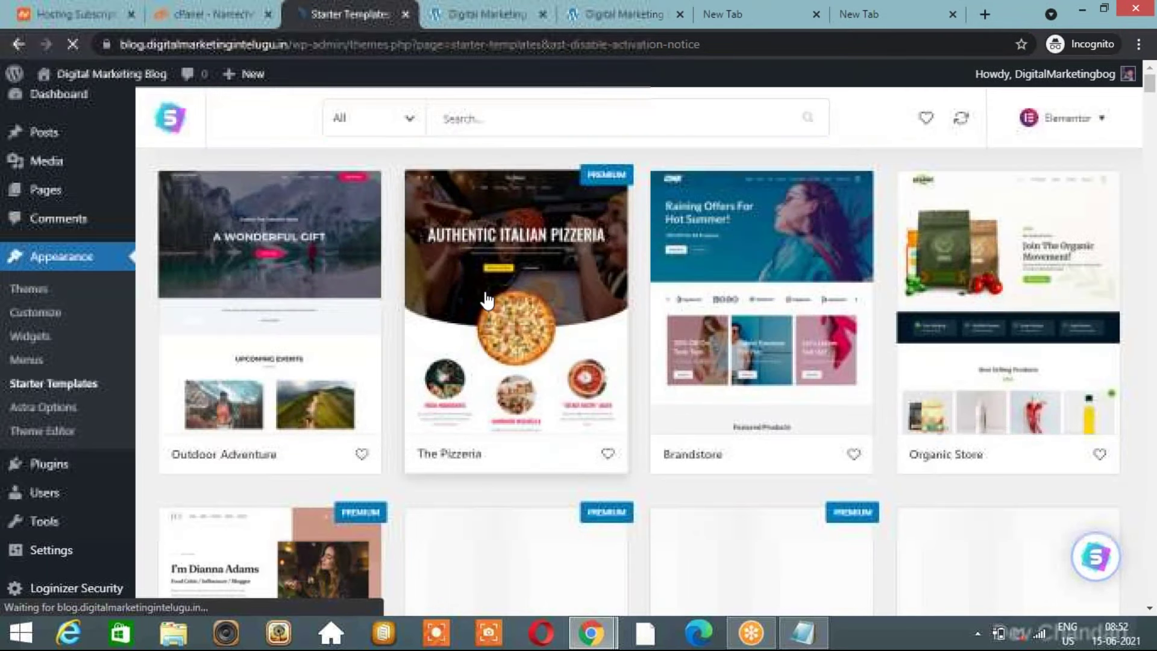
scroll(306, 264, "down", 2)
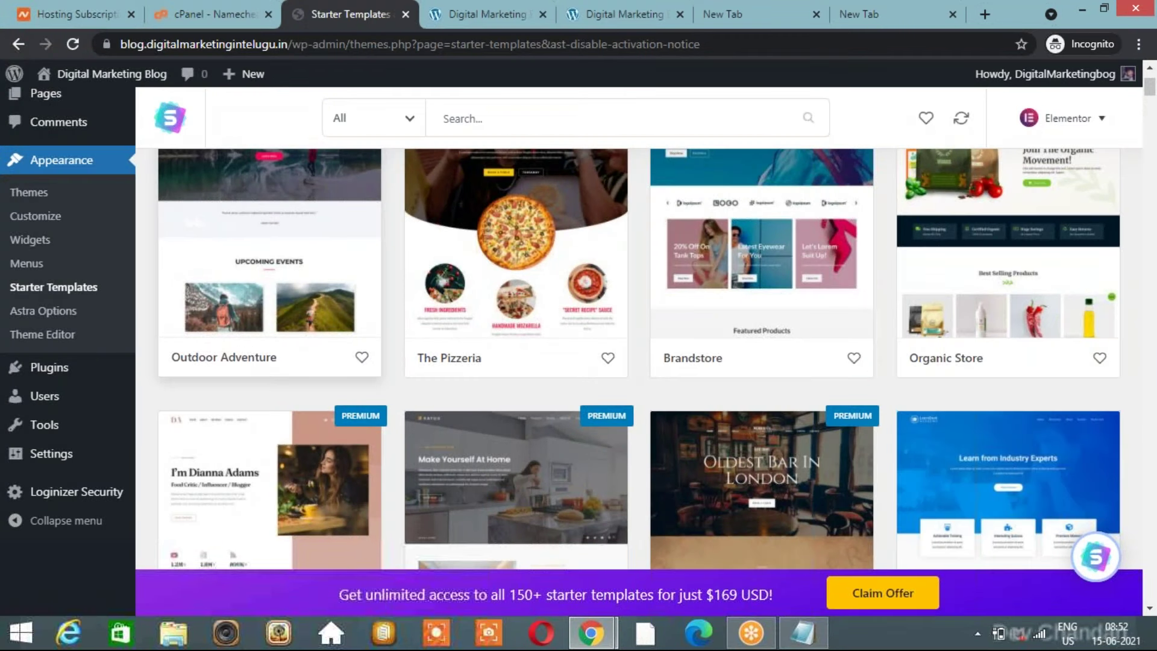
left_click(306, 263)
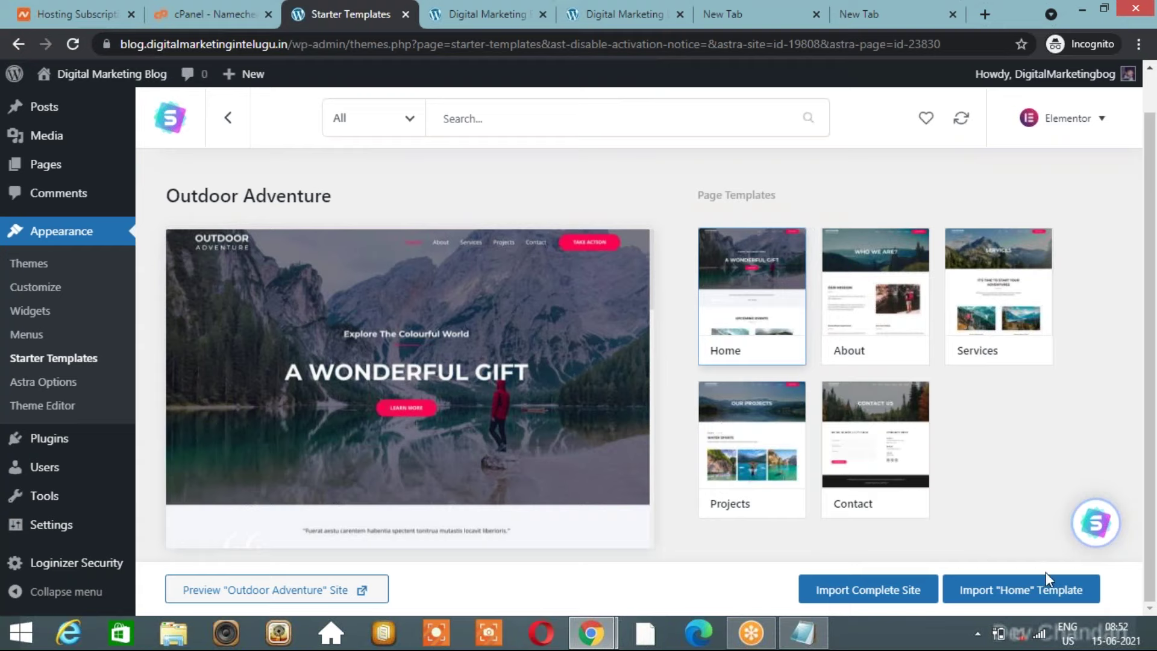
Start Import Complete Site for Outdoor Adventure, building it for Myself/My company.
left_click(877, 594)
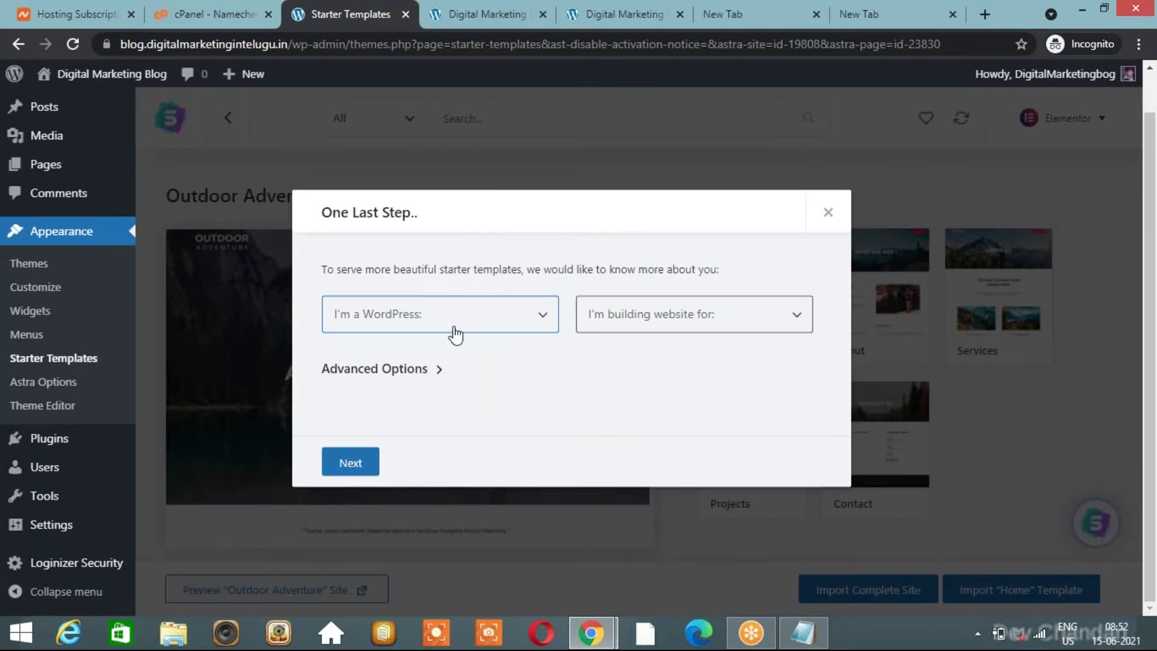
left_click(755, 326)
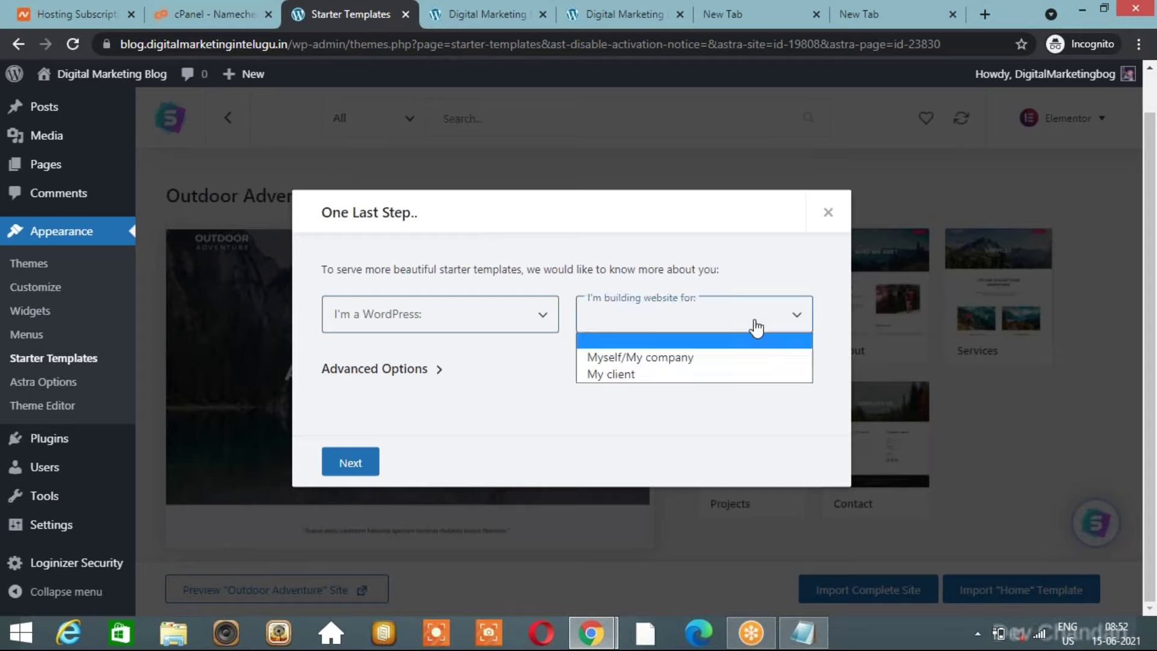
left_click(674, 356)
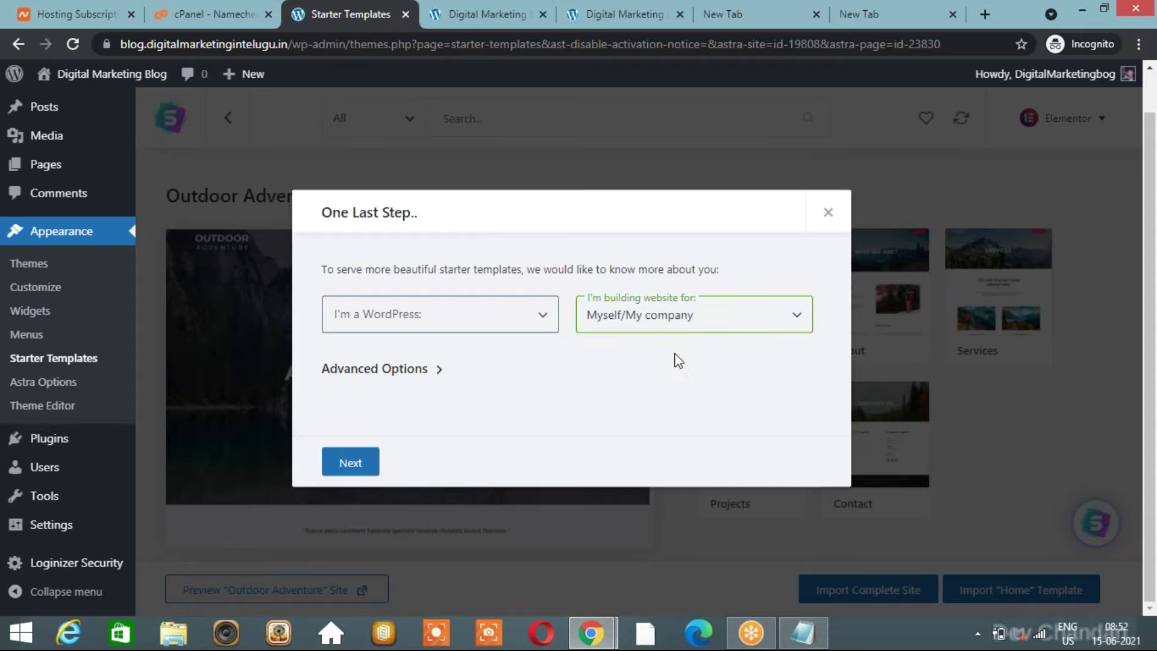
left_click(717, 308)
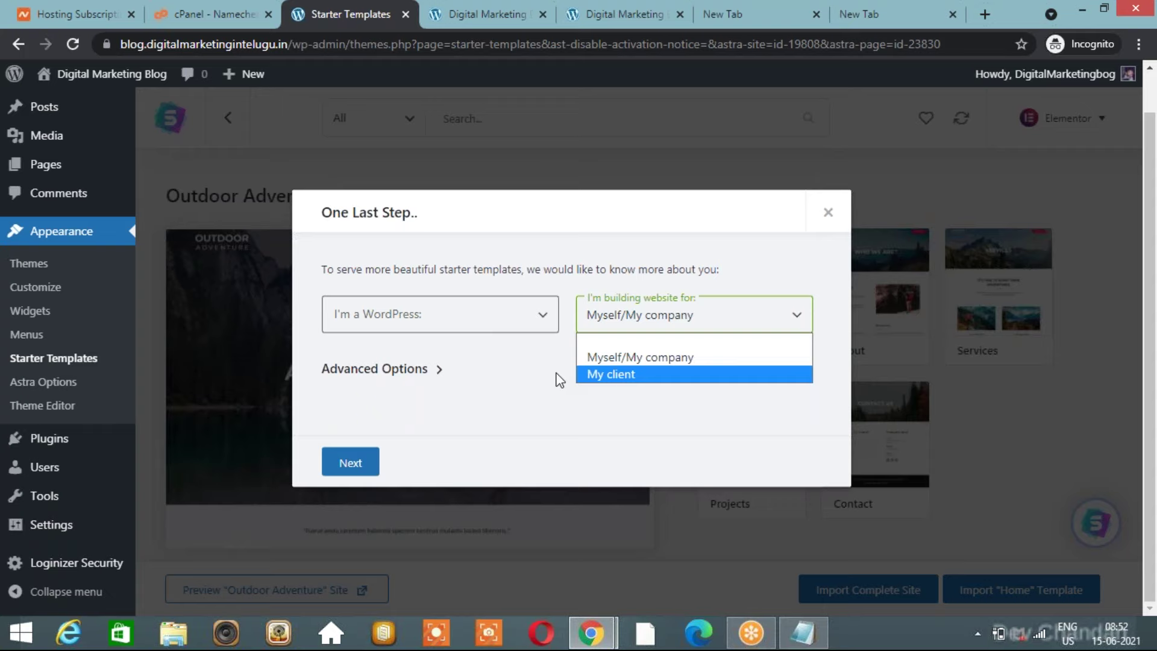
left_click(556, 374)
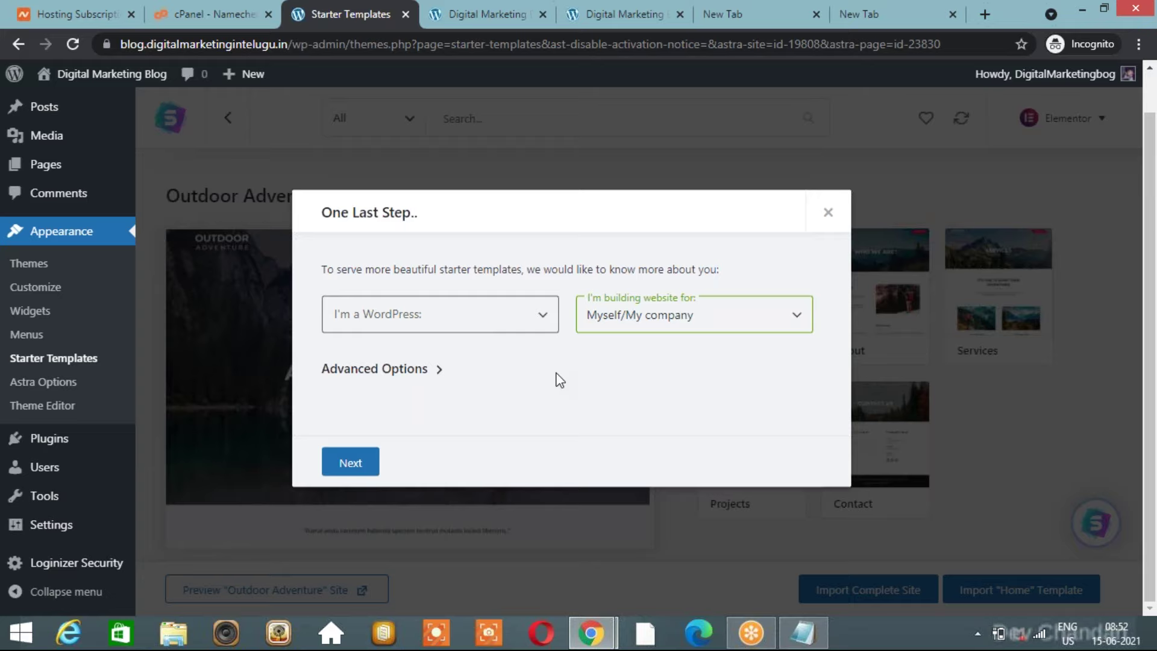
Check the live blog tabs, then come back to the import dialog.
left_click(646, 8)
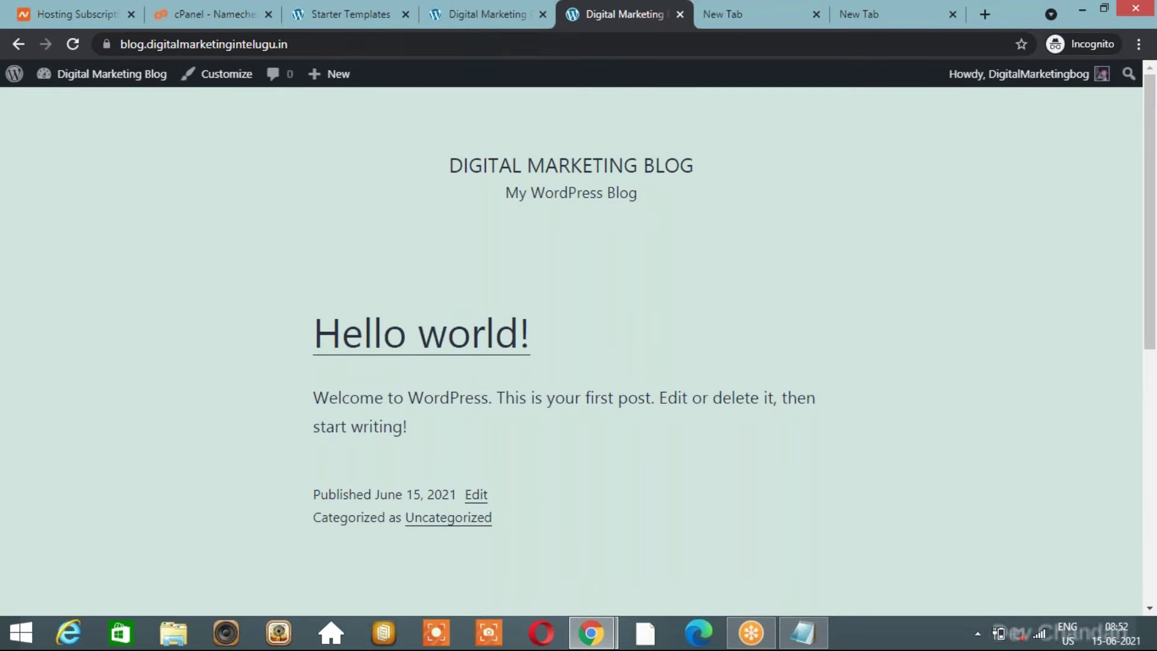
left_click(487, 28)
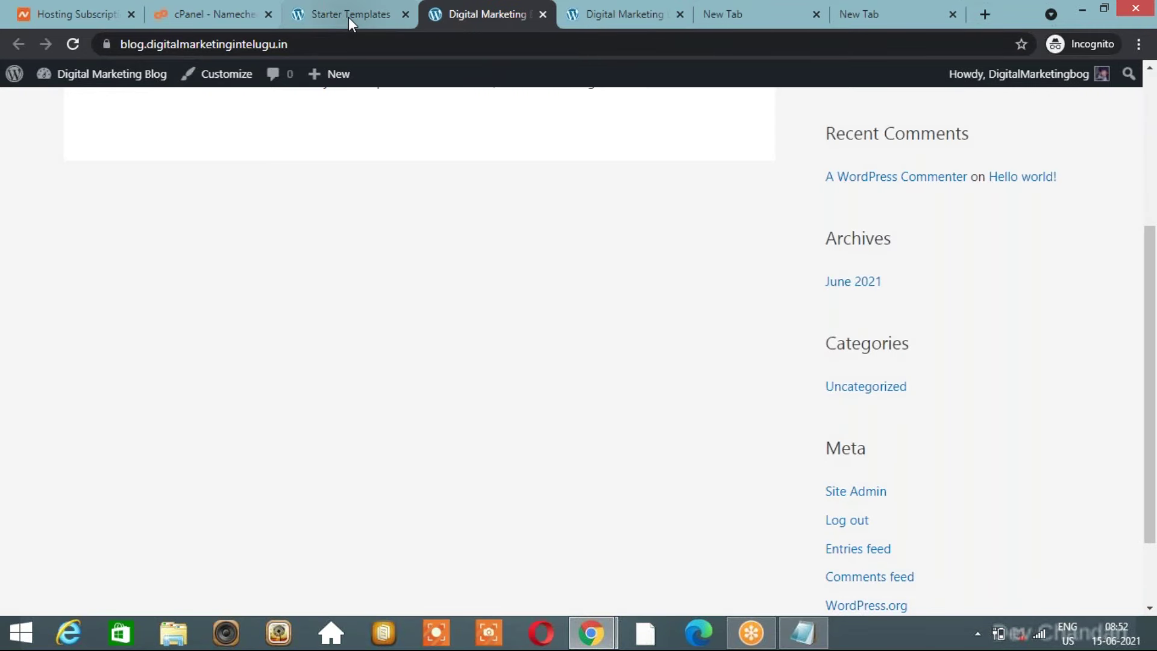
left_click(348, 17)
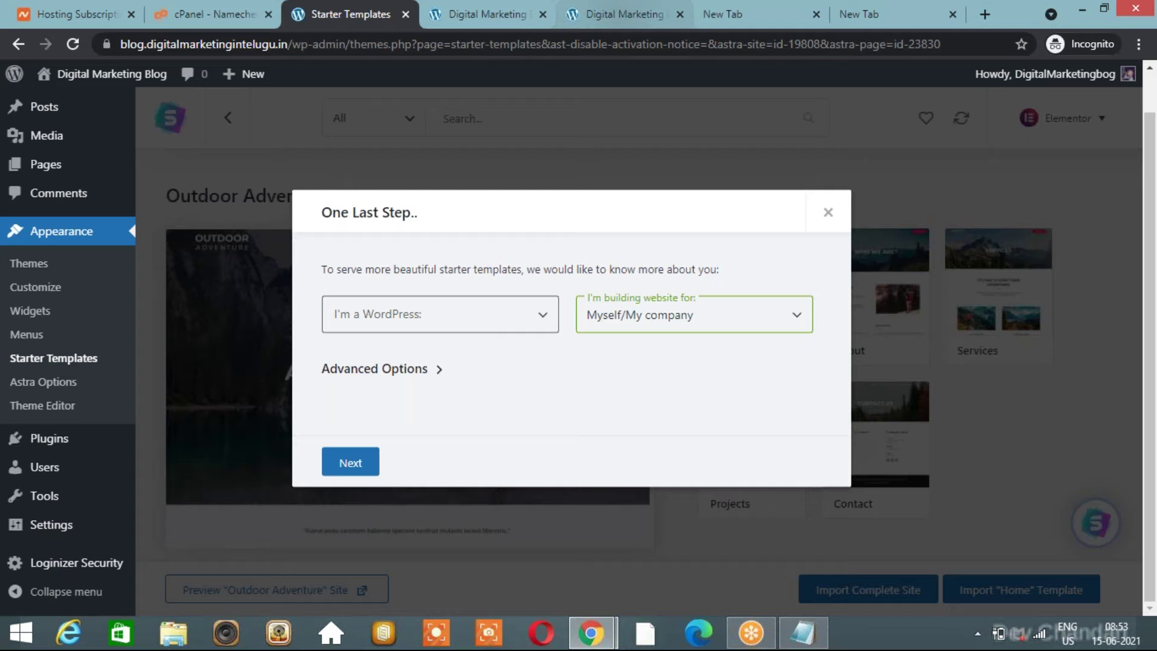
Set the WordPress experience level to Beginner and continue to the details form.
left_click(344, 472)
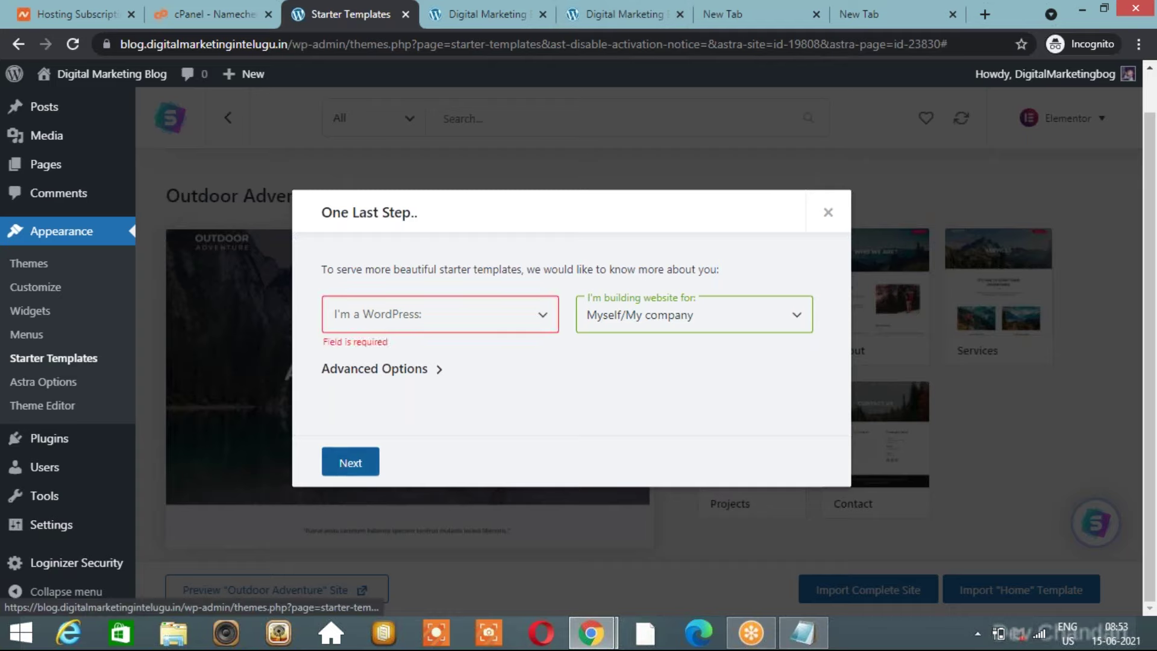
left_click(506, 316)
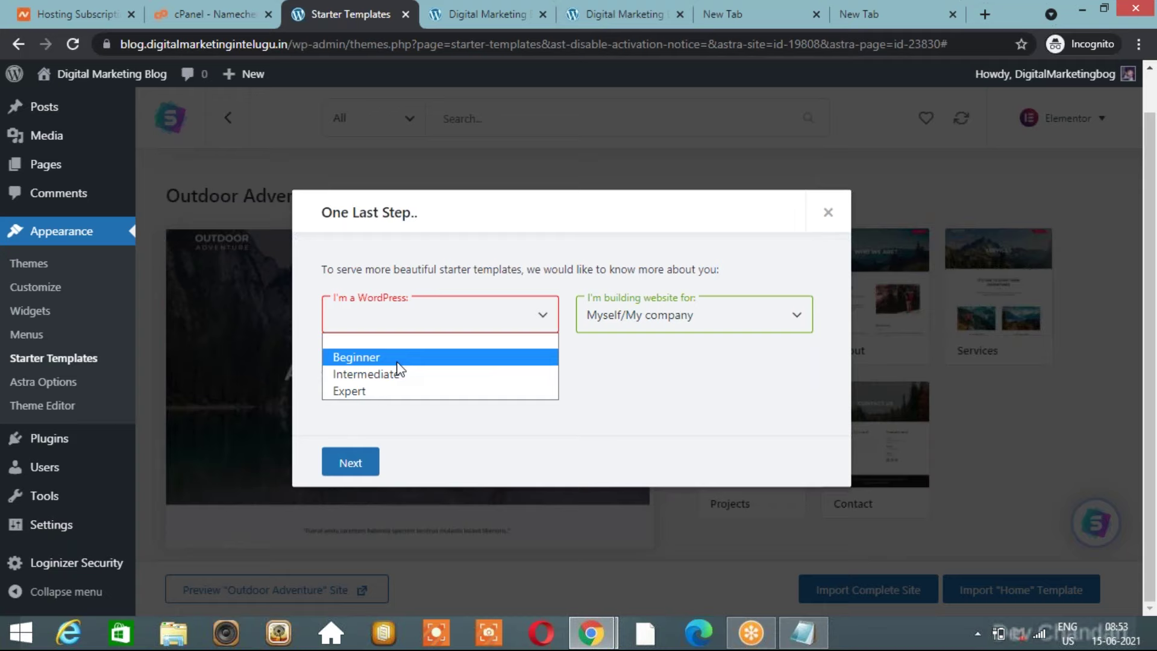
left_click(362, 356)
left_click(352, 461)
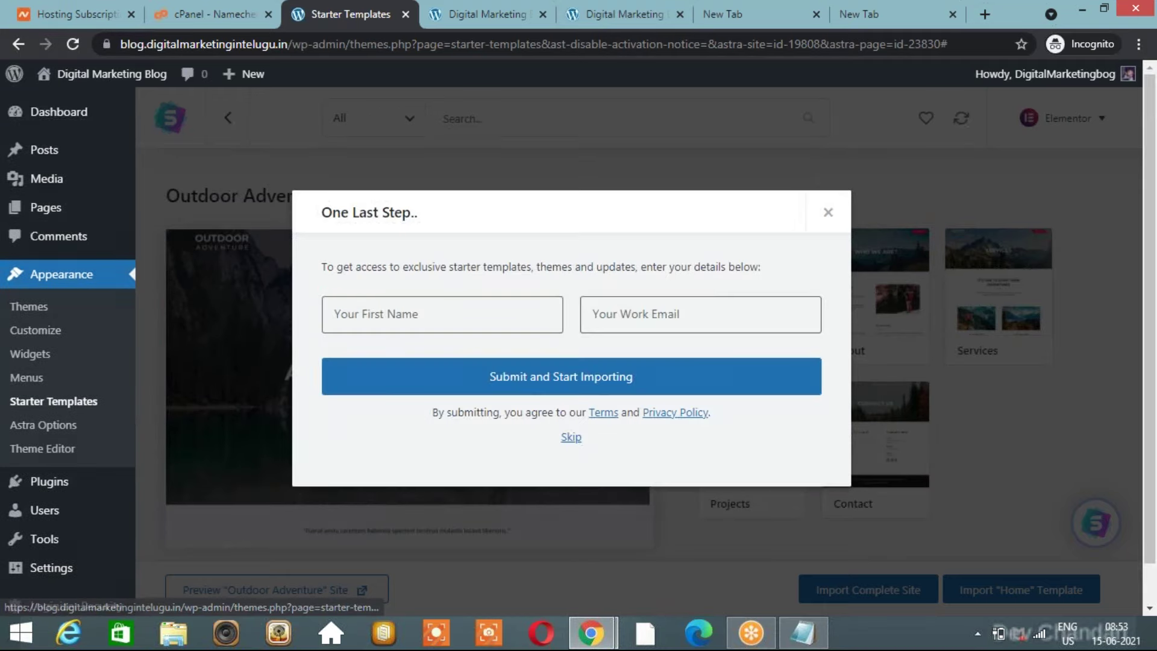
left_click(553, 384)
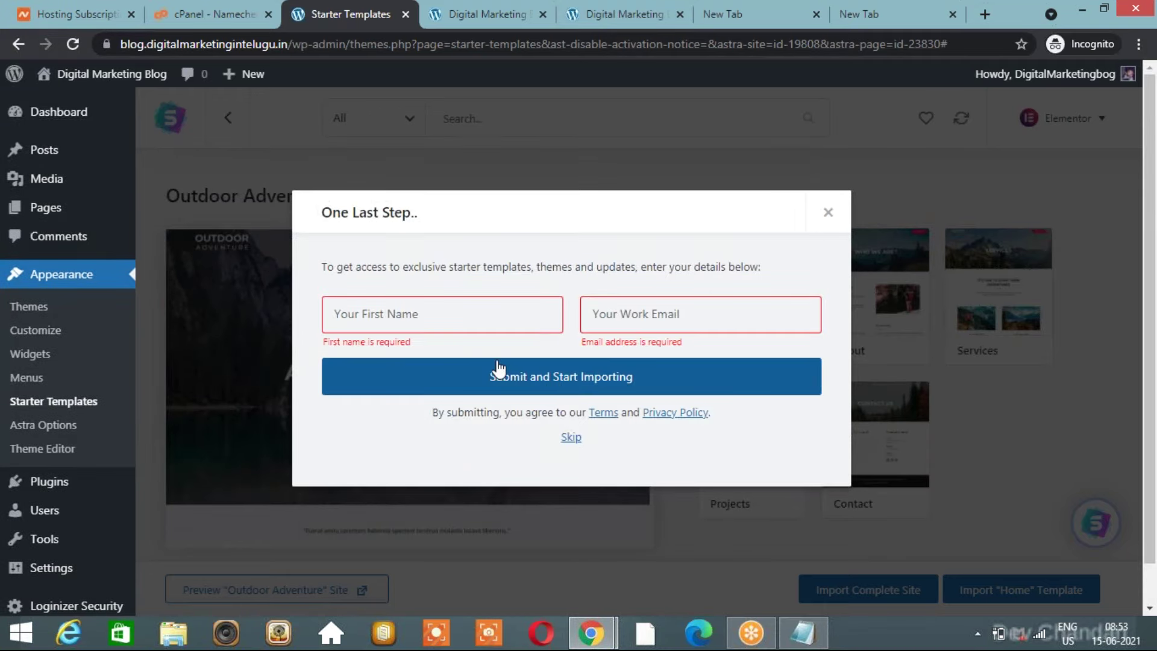
Enter the first name and work email, then proceed until the import reports success.
left_click(441, 305)
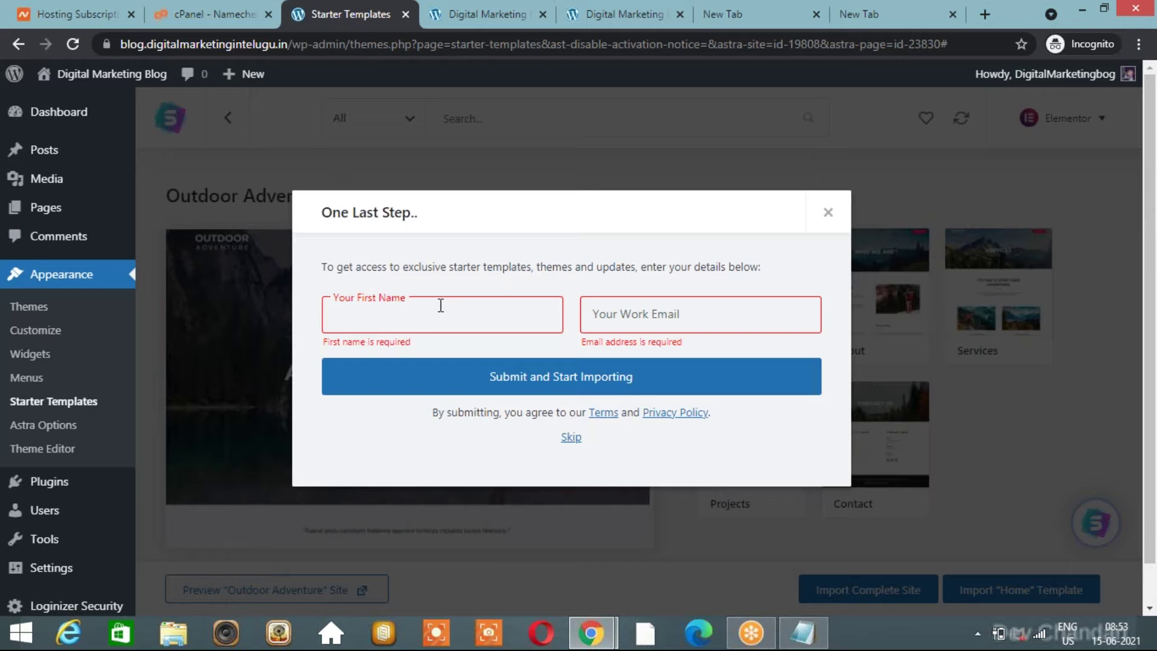
type("CHandu")
key("BackSpace")
key("BackSpace")
key("BackSpace")
key("BackSpace")
key("BackSpace")
type("handu")
left_click(634, 316)
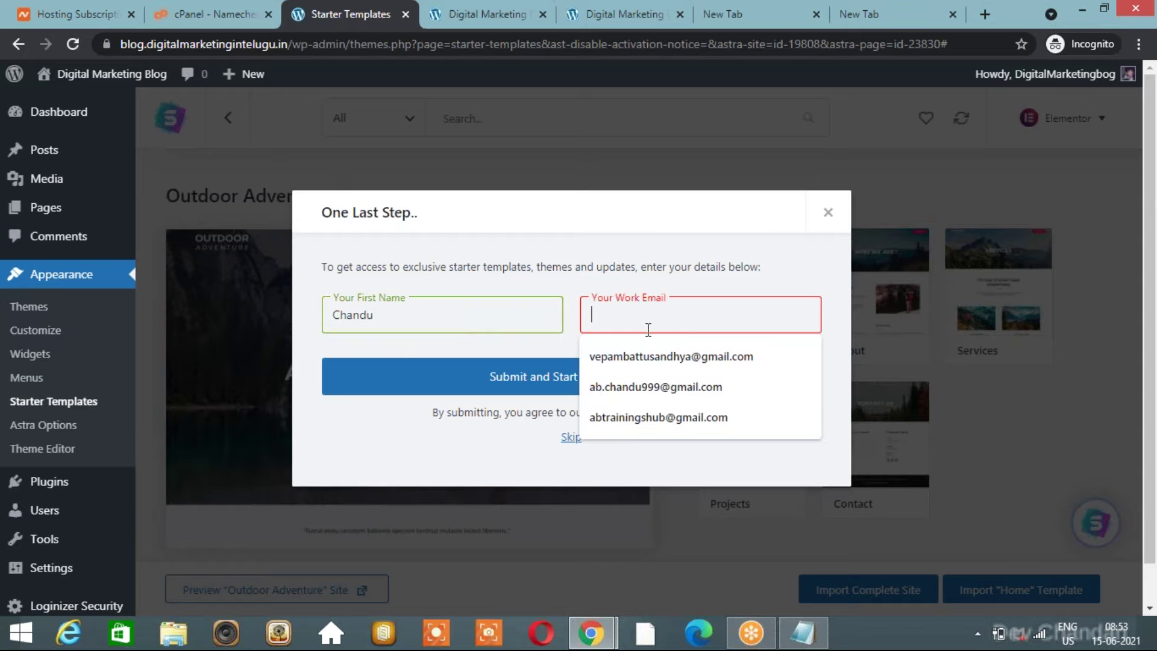
left_click(662, 369)
left_click_drag(654, 315, 699, 312)
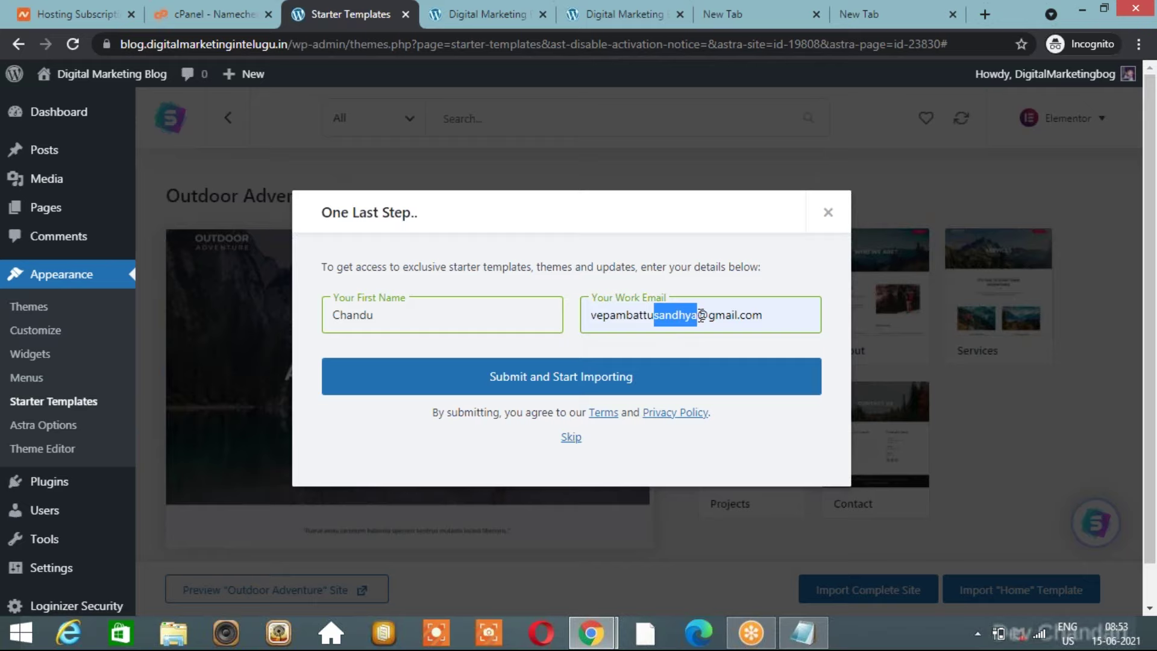
left_click(606, 380)
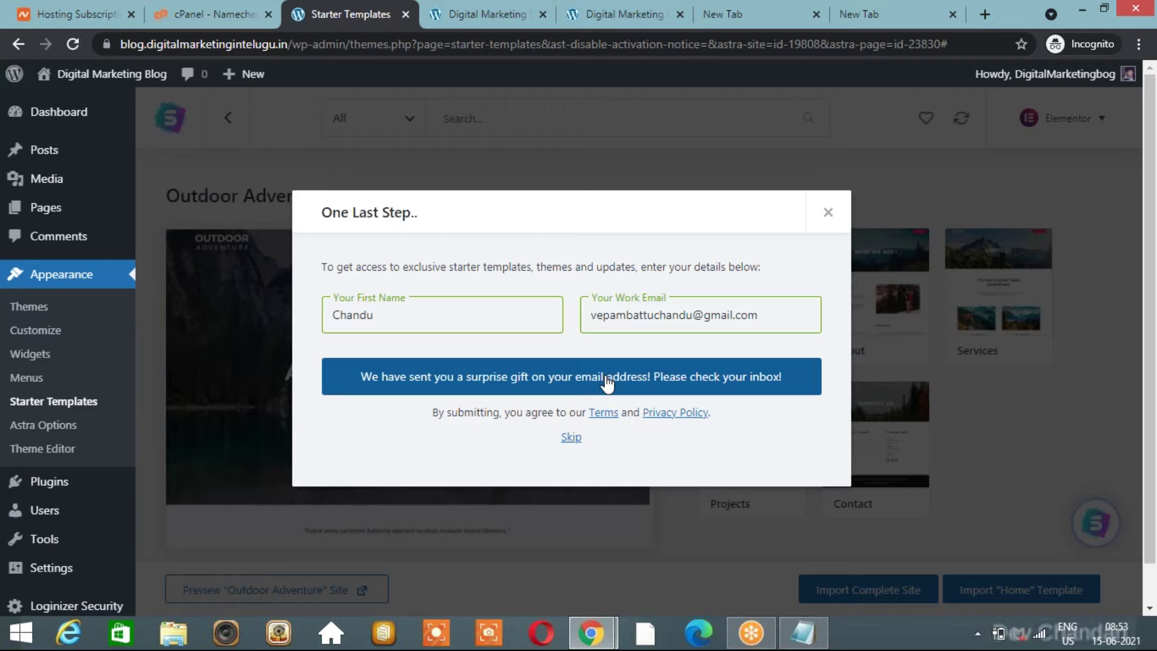
left_click(570, 438)
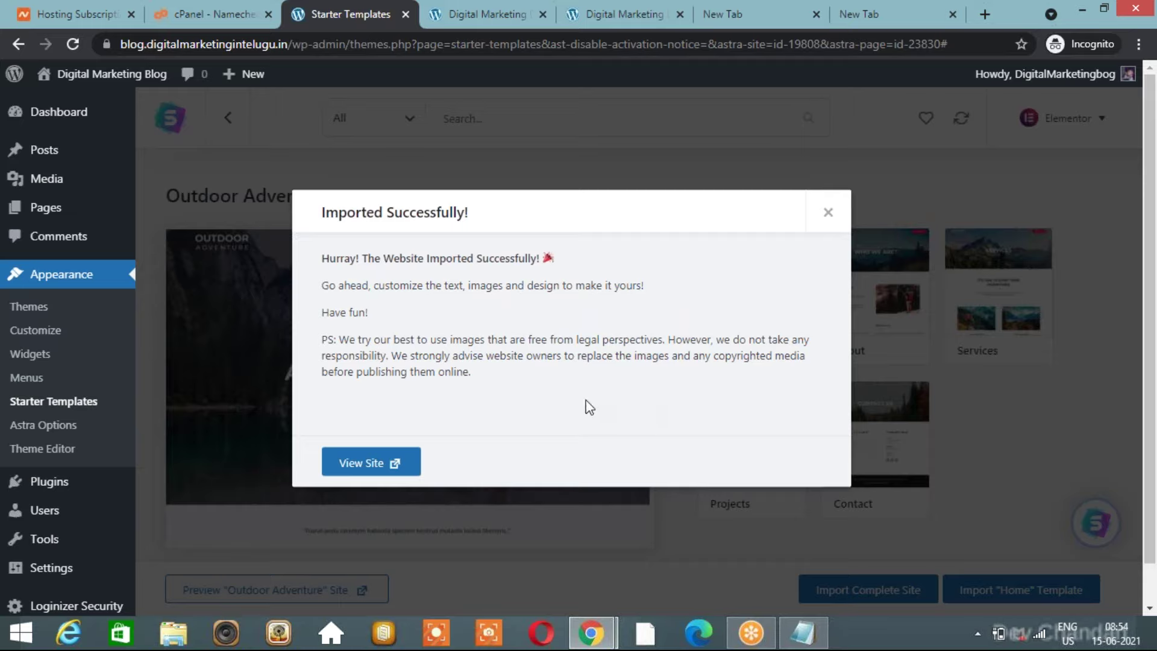
Open the imported site with View Site and scroll its Outdoor Adventure front page.
left_click(372, 464)
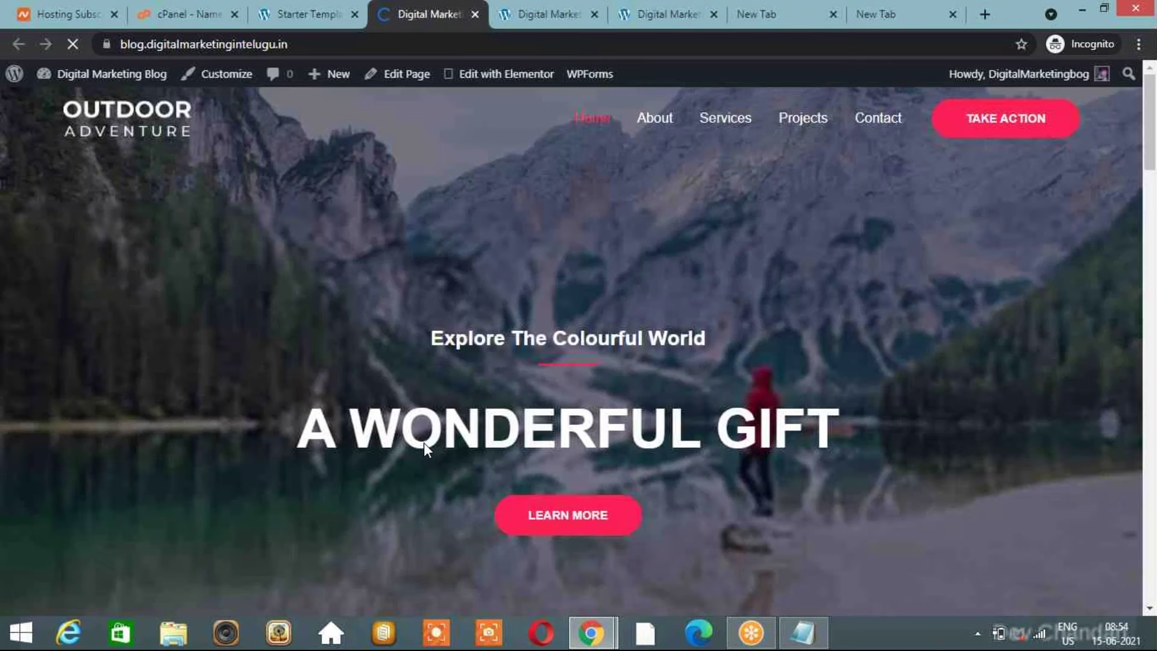
scroll(424, 442, "down", 10)
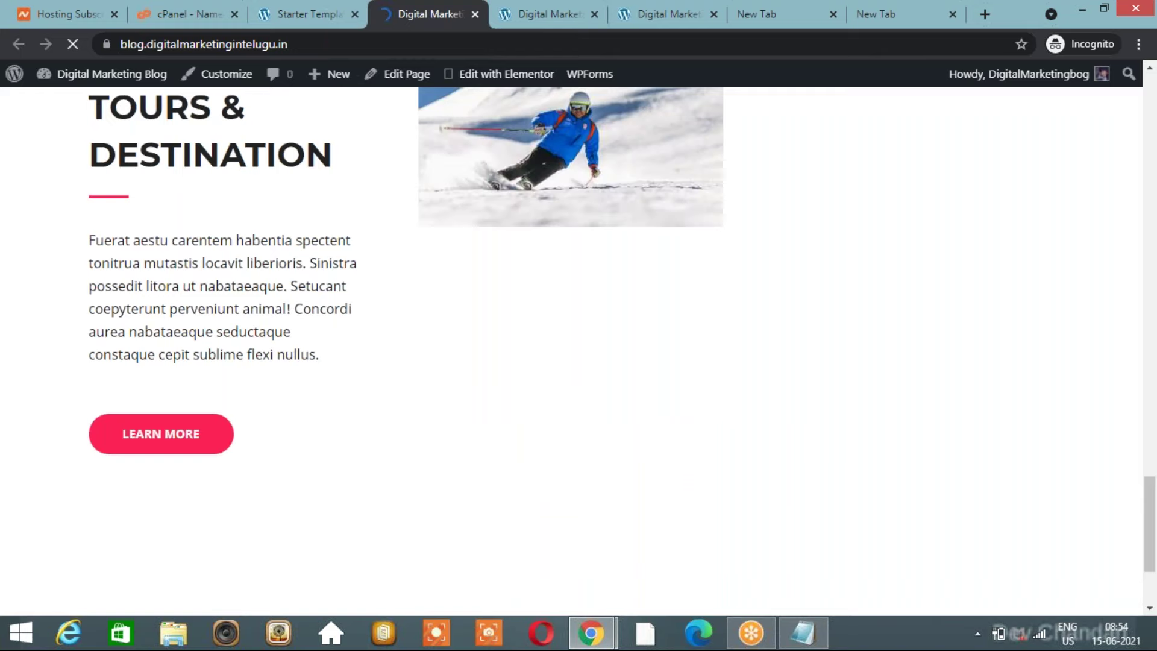
scroll(402, 444, "down", 5)
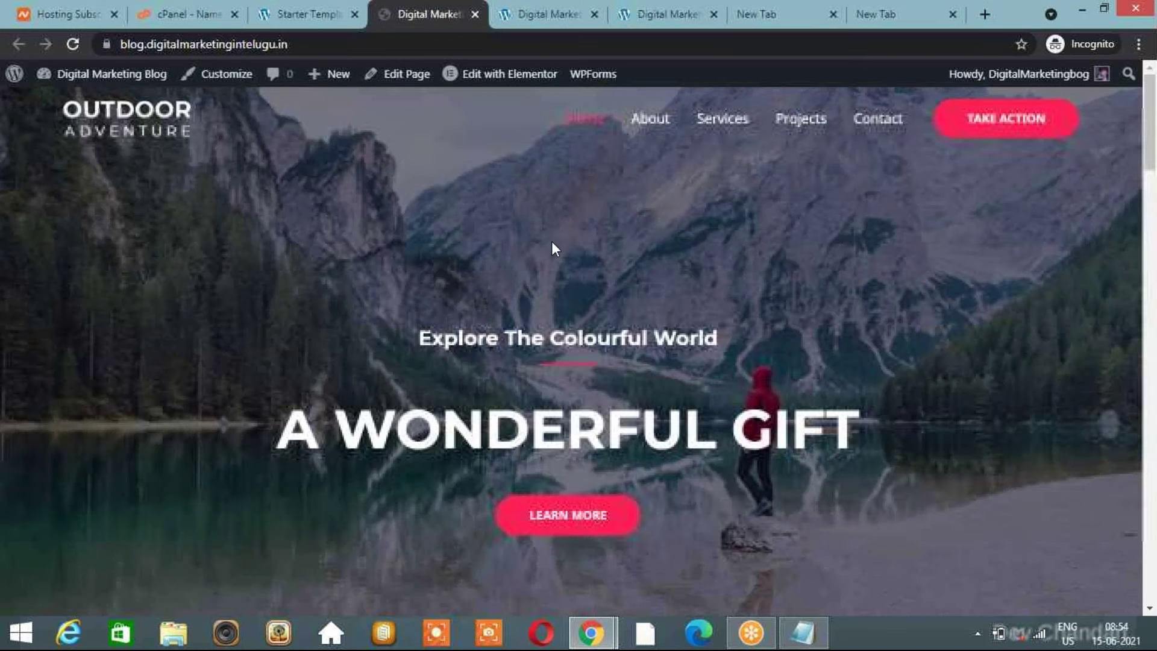
left_click(549, 14)
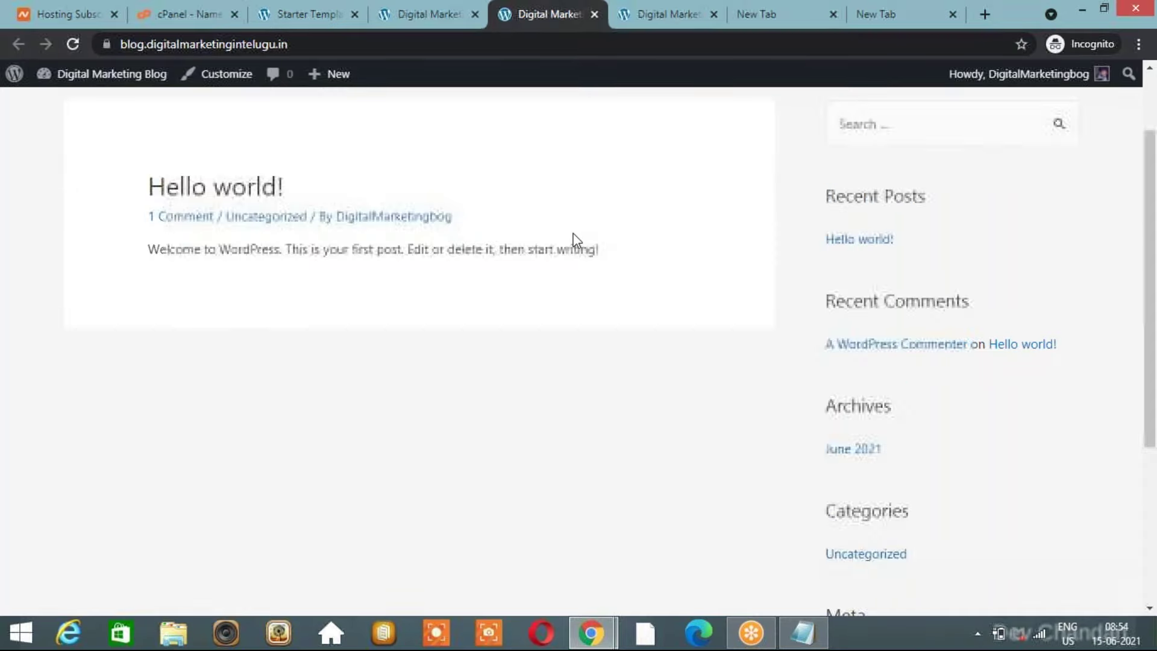
left_click(662, 13)
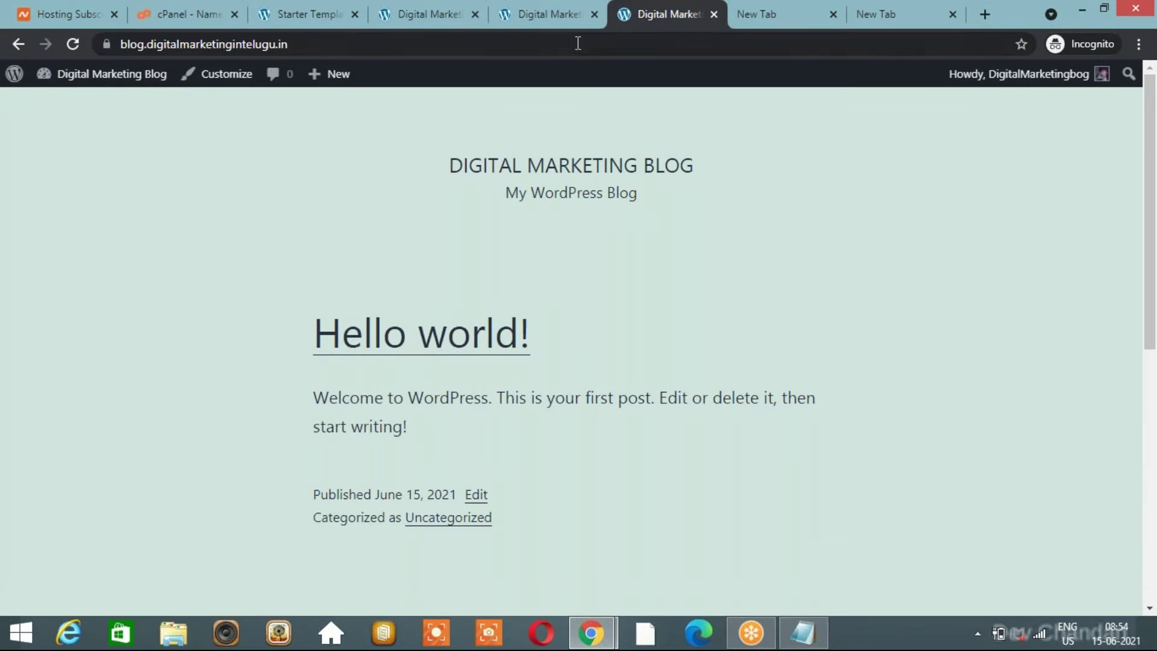
left_click(570, 19)
left_click(429, 20)
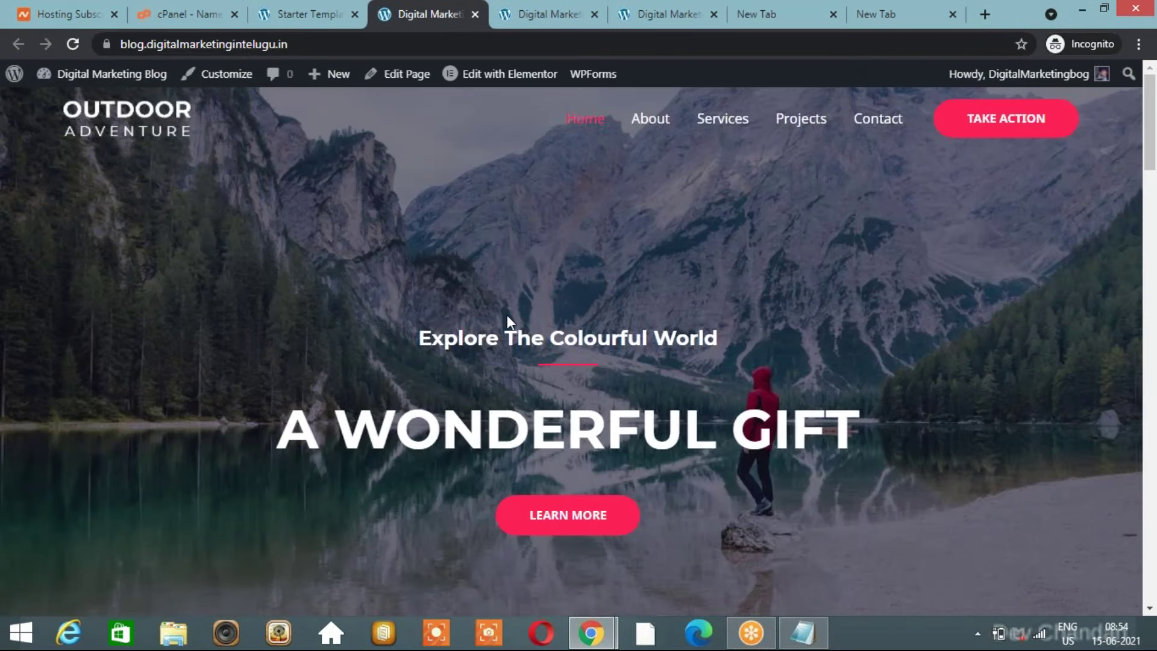
scroll(507, 314, "down", 15)
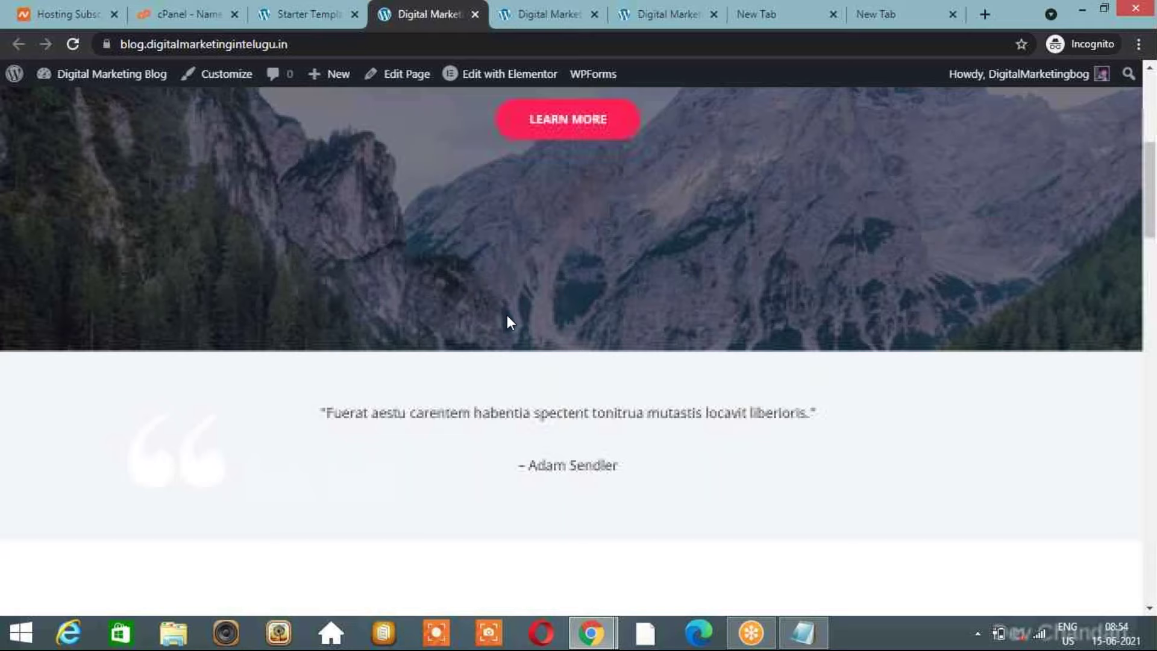
scroll(508, 315, "down", 10)
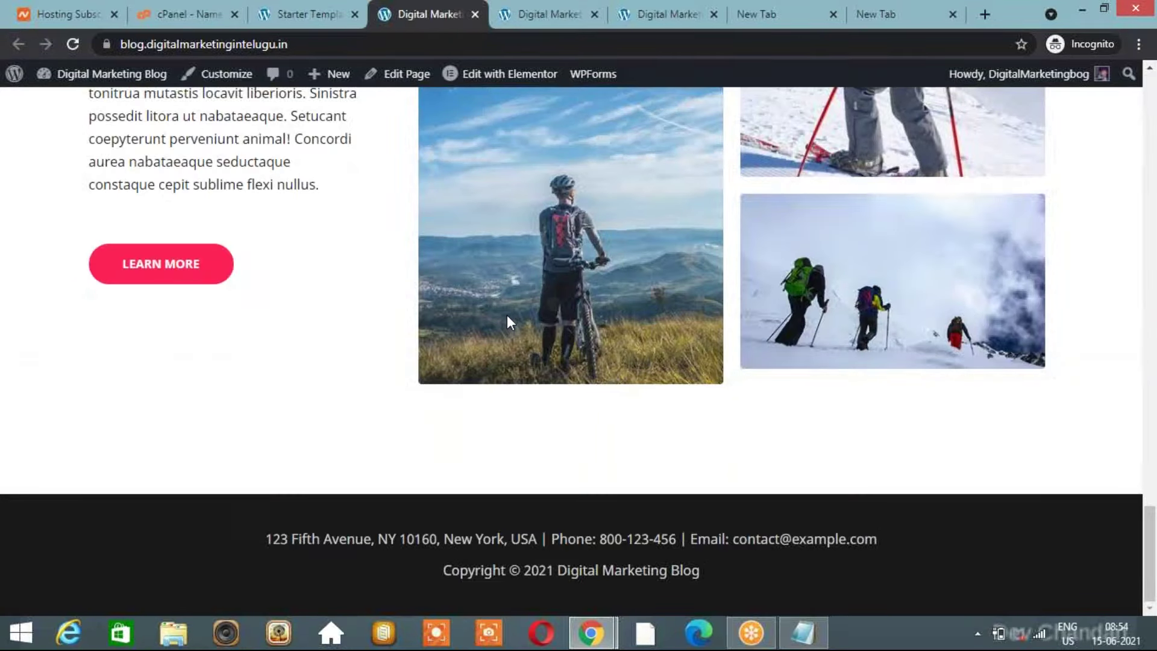
scroll(308, 199, "up", 20)
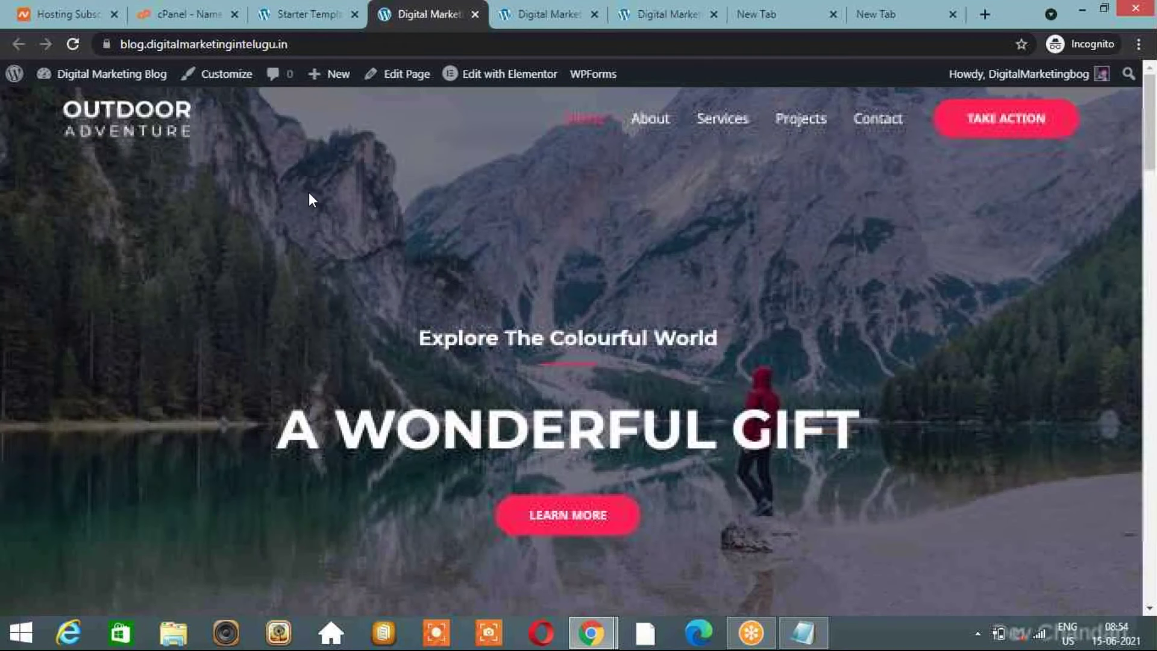
Select the site address and keep reviewing the A WONDERFUL GIFT hero and Upcoming Events.
left_click(294, 43)
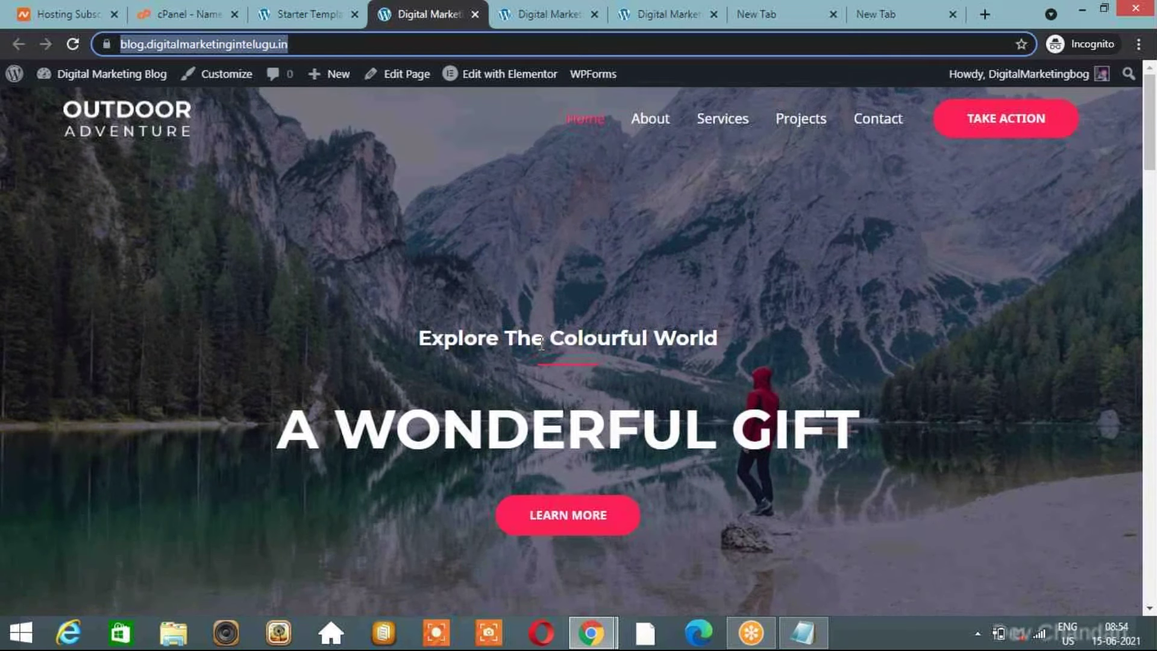
scroll(541, 344, "down", 1)
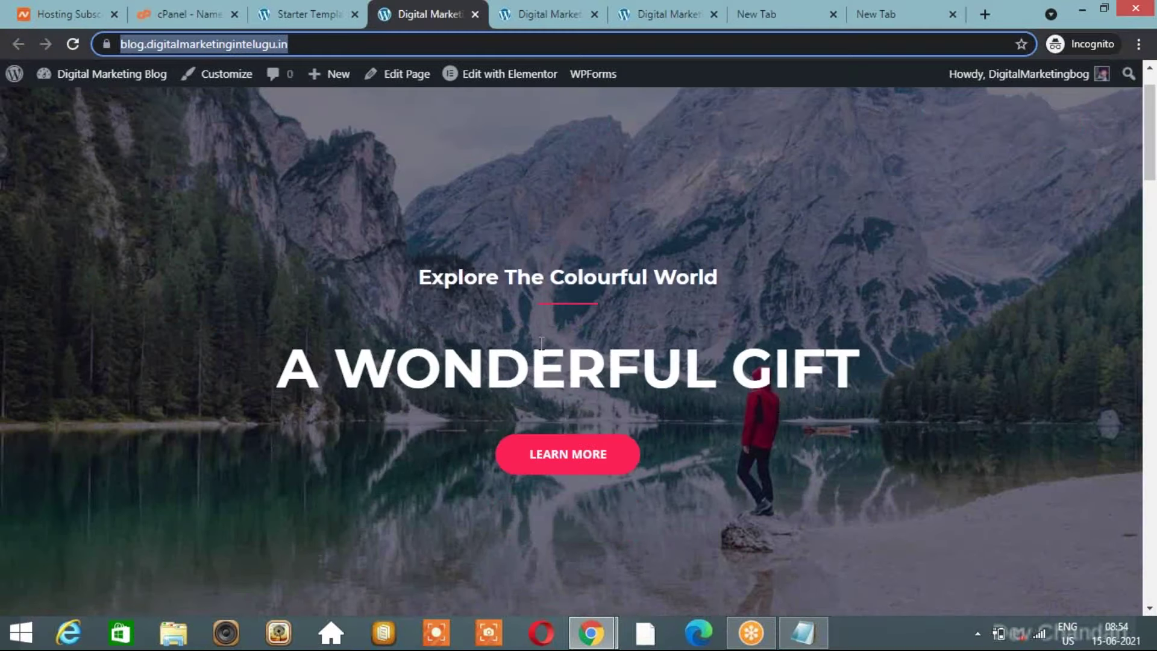
key("ctrl+Tab")
left_click(411, 10)
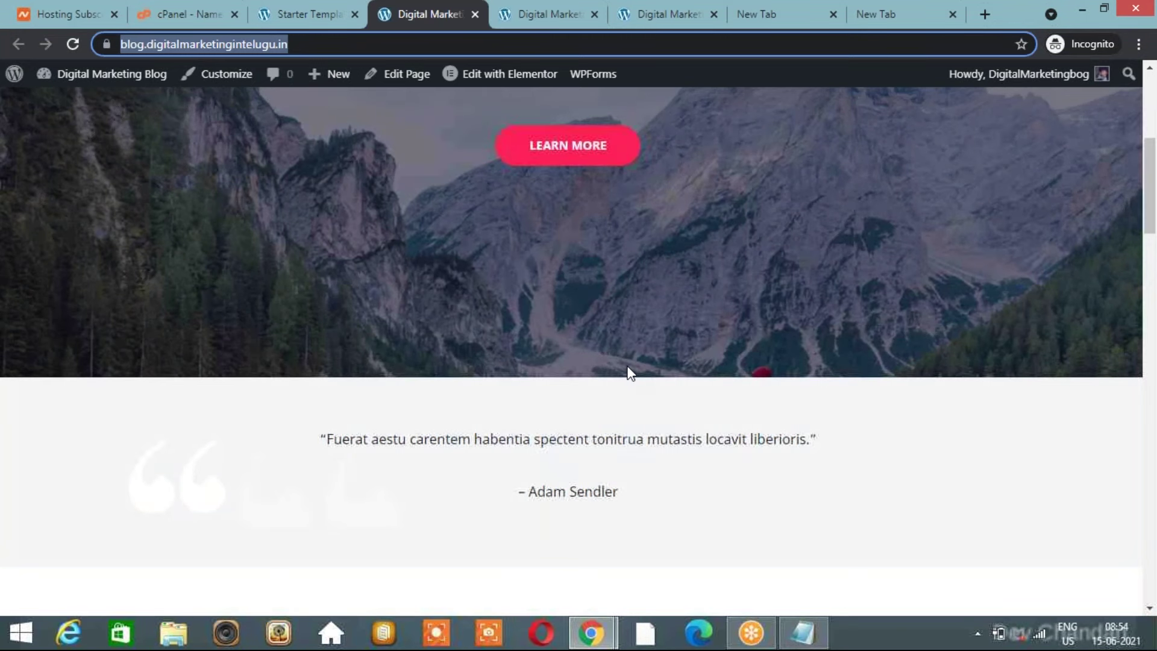
scroll(630, 373, "up", 3)
scroll(627, 365, "up", 3)
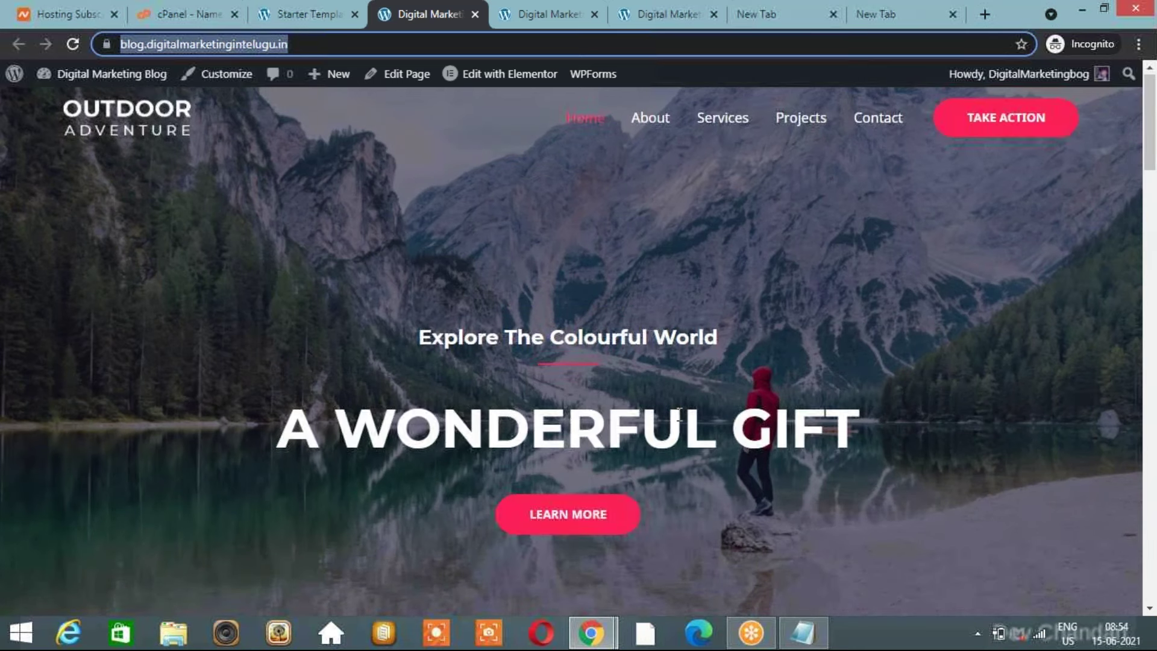
scroll(679, 415, "down", 1)
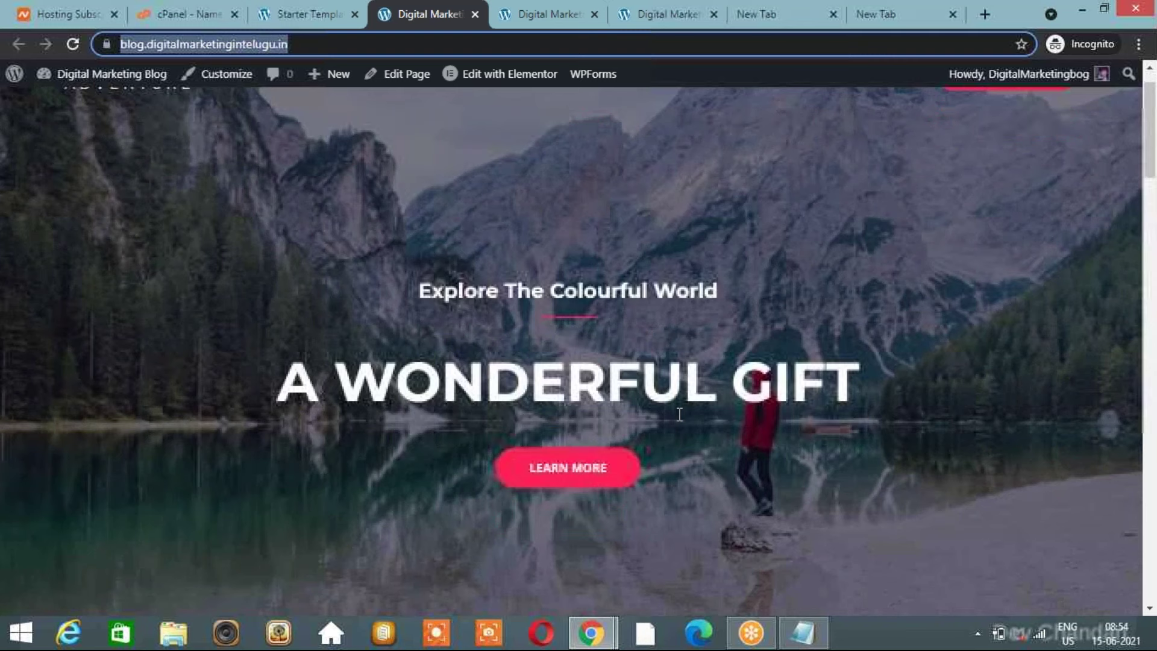
scroll(603, 337, "down", 4)
scroll(748, 239, "up", 5)
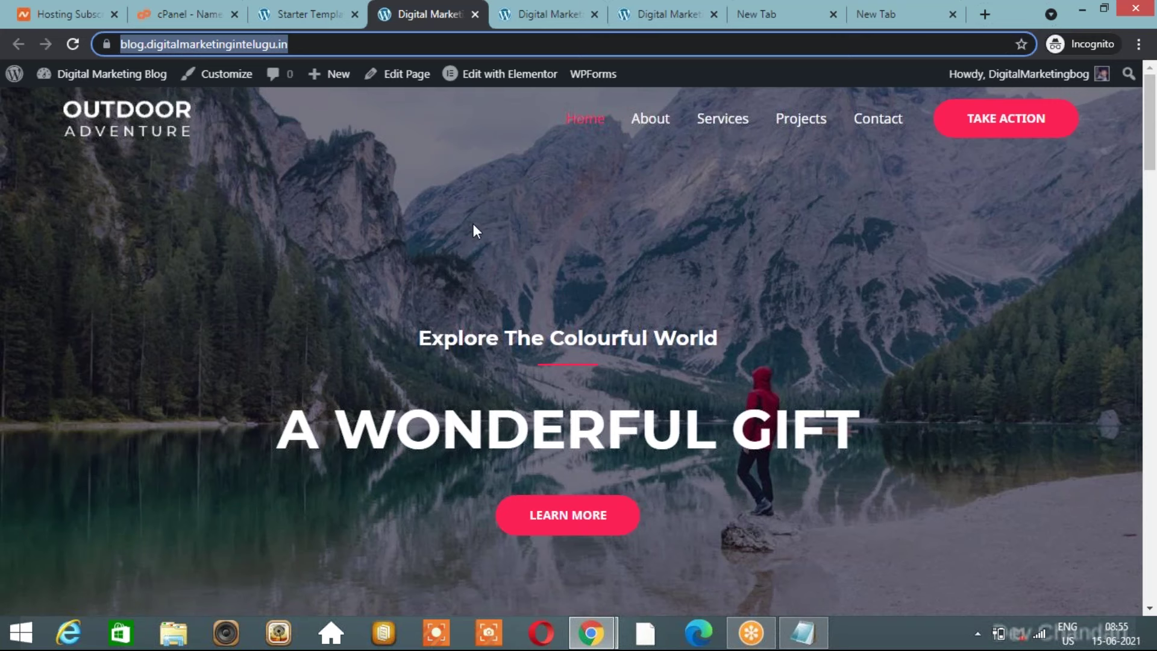
Dismiss the Imported Successfully message on Starter Templates, then return to the live site.
left_click(313, 15)
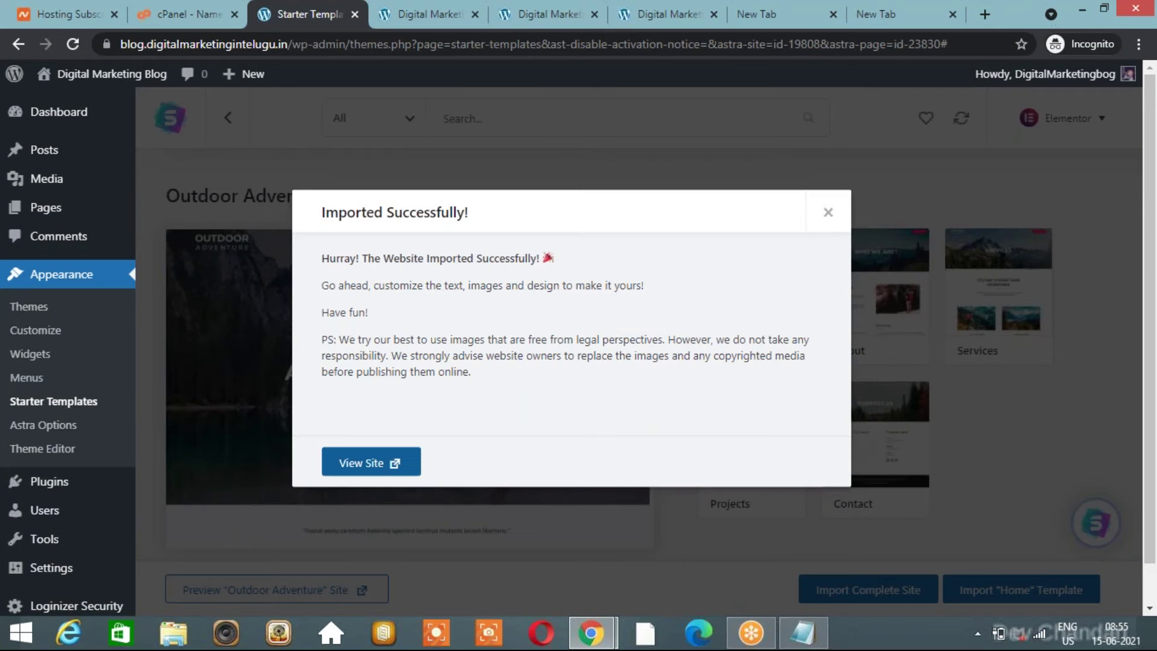
left_click(828, 213)
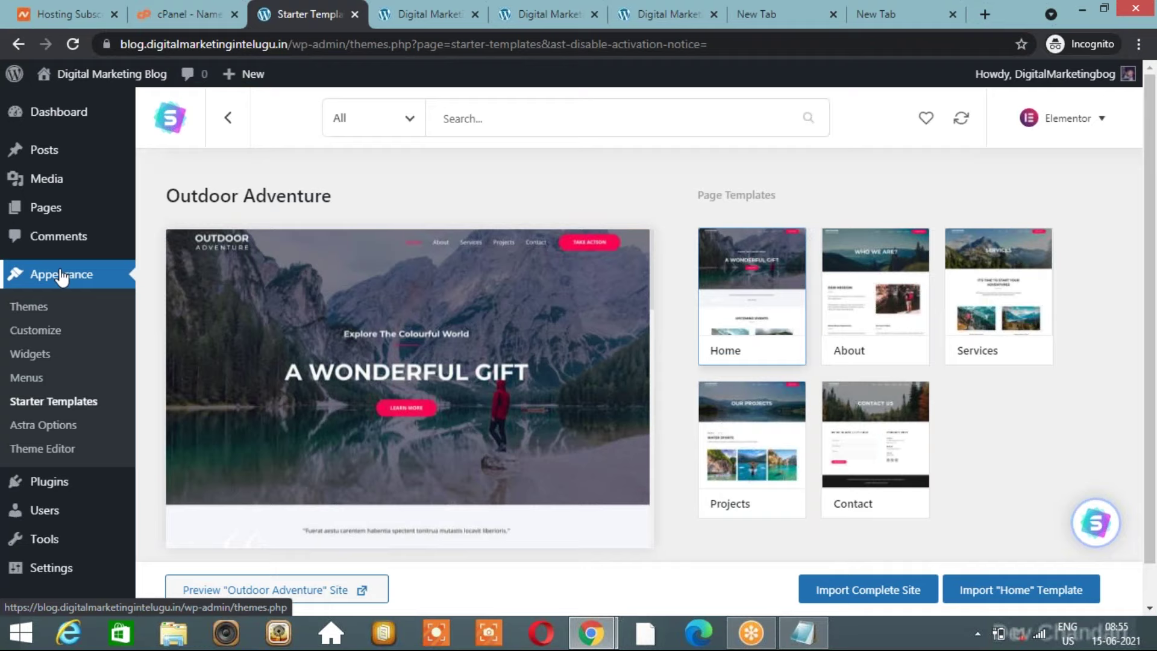
scroll(61, 283, "down", 1)
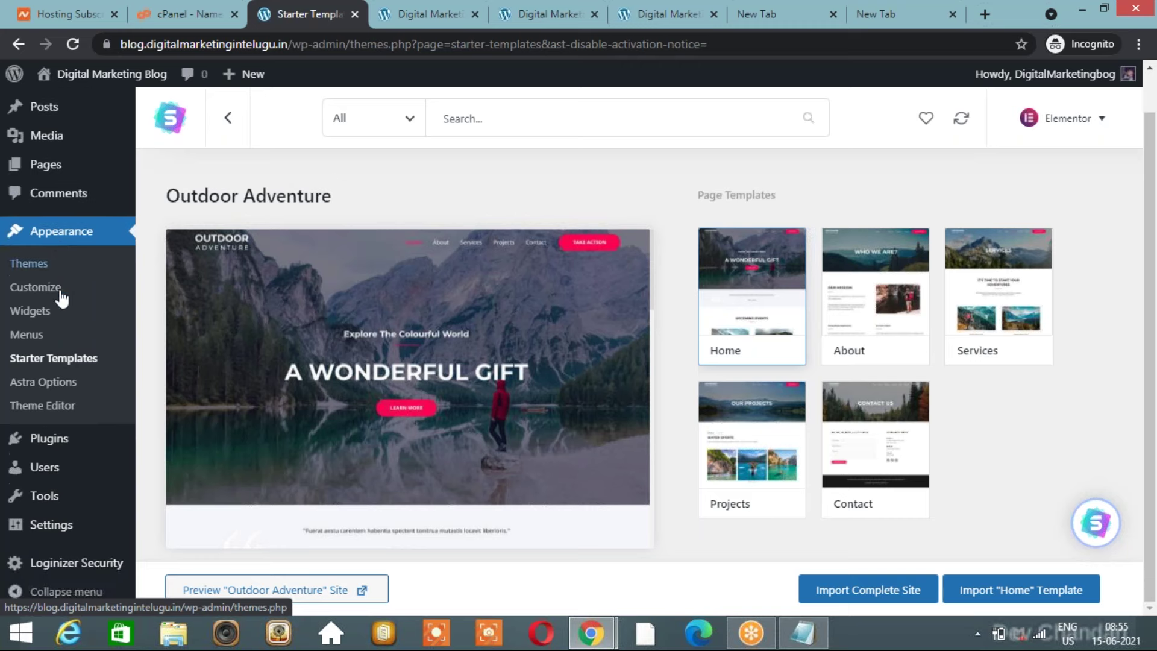
left_click(436, 8)
scroll(572, 349, "down", 7)
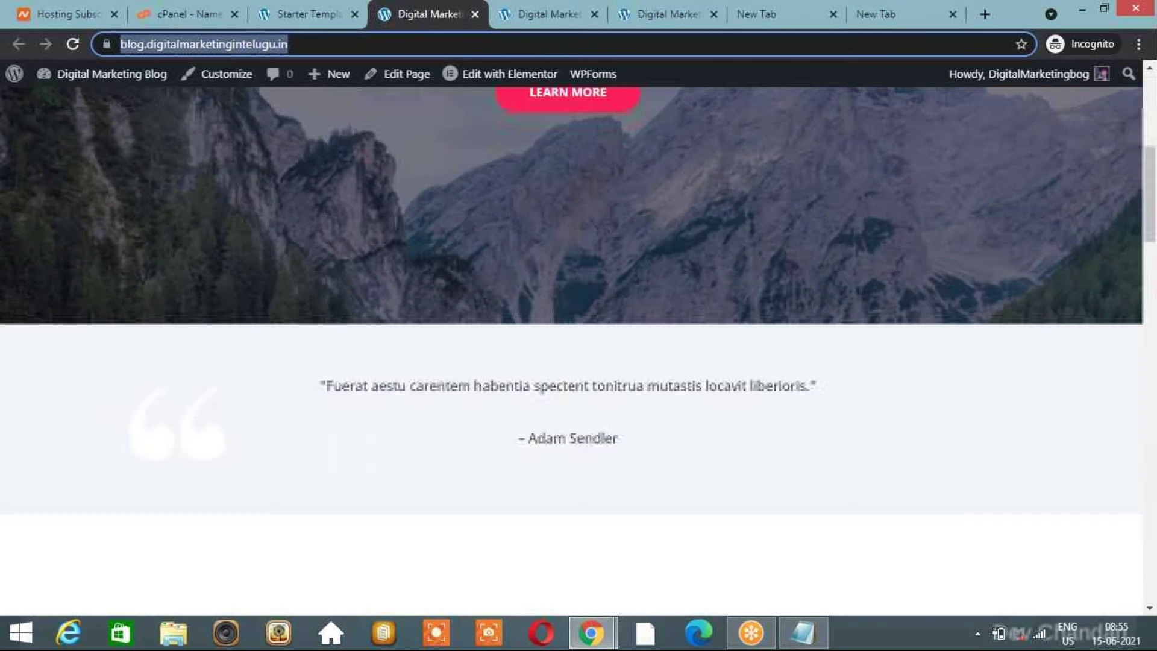
scroll(571, 349, "down", 2)
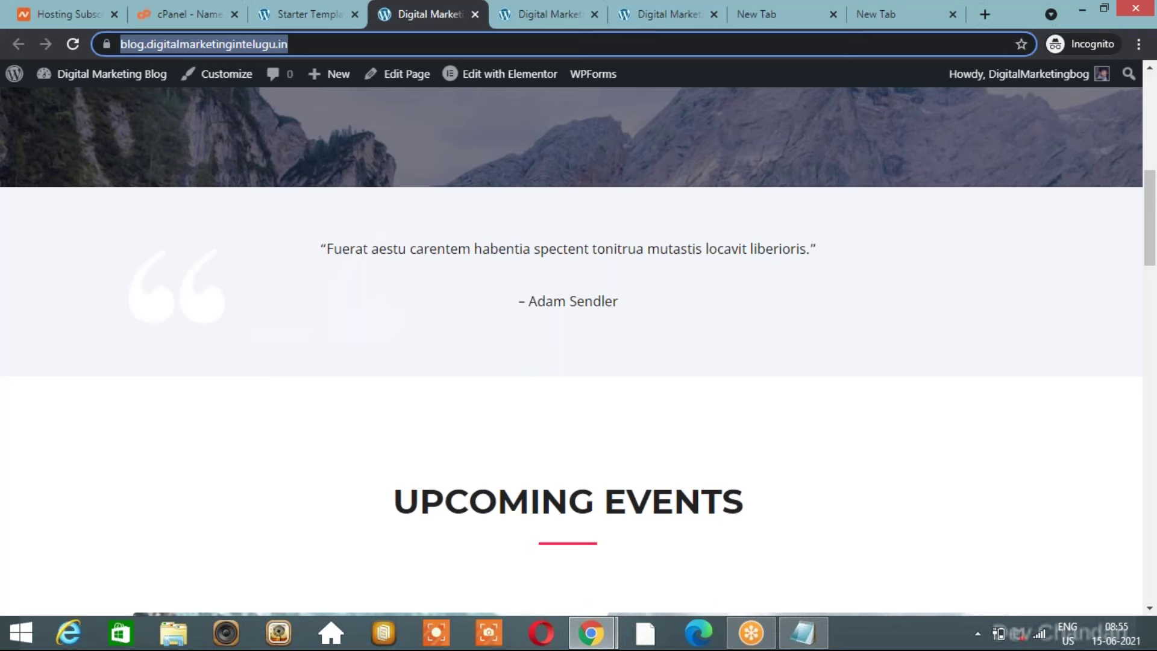
scroll(571, 349, "up", 9)
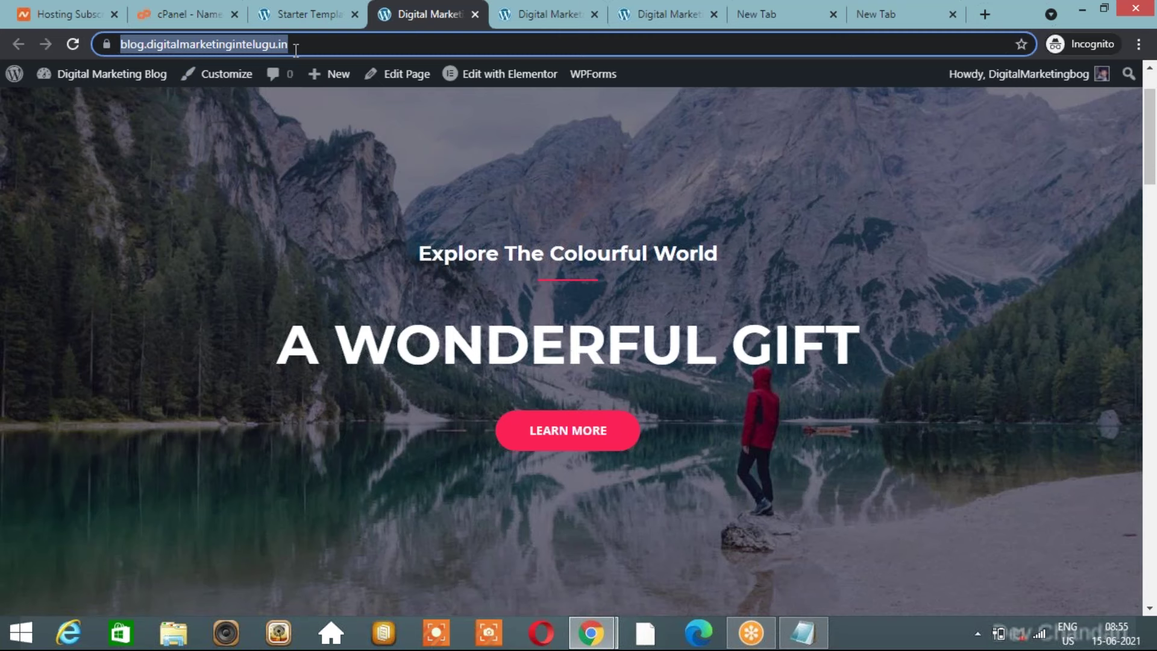
Scroll the Explore The Colourful World homepage, then return to the Starter Templates tab.
scroll(474, 376, "down", 1)
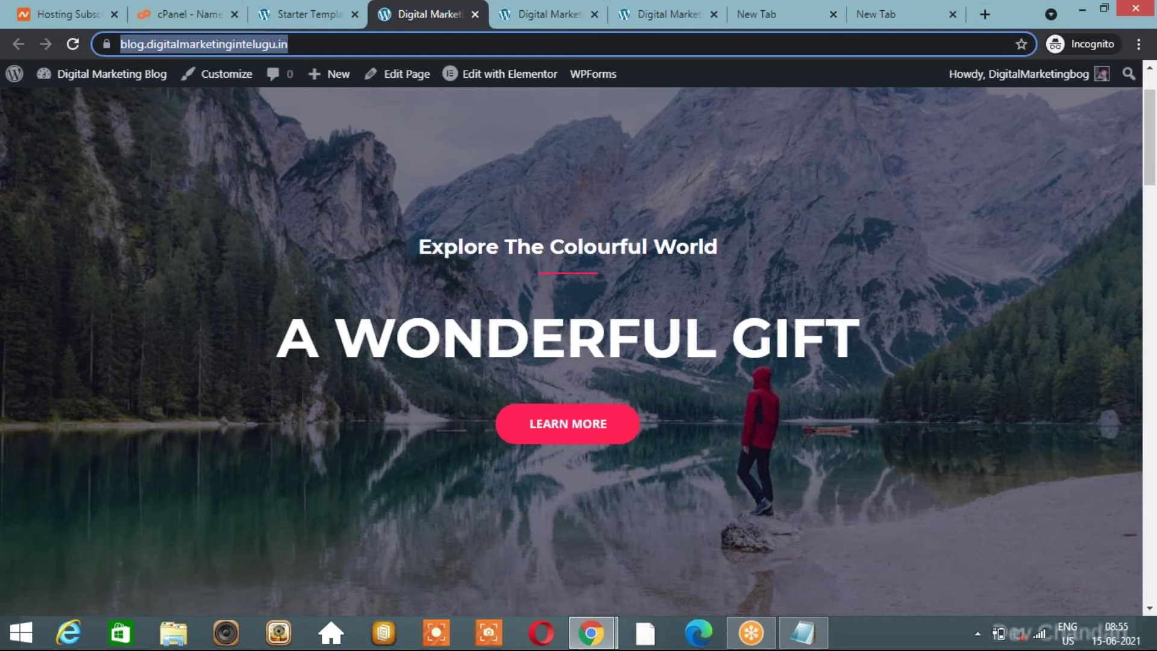
scroll(571, 331, "down", 1)
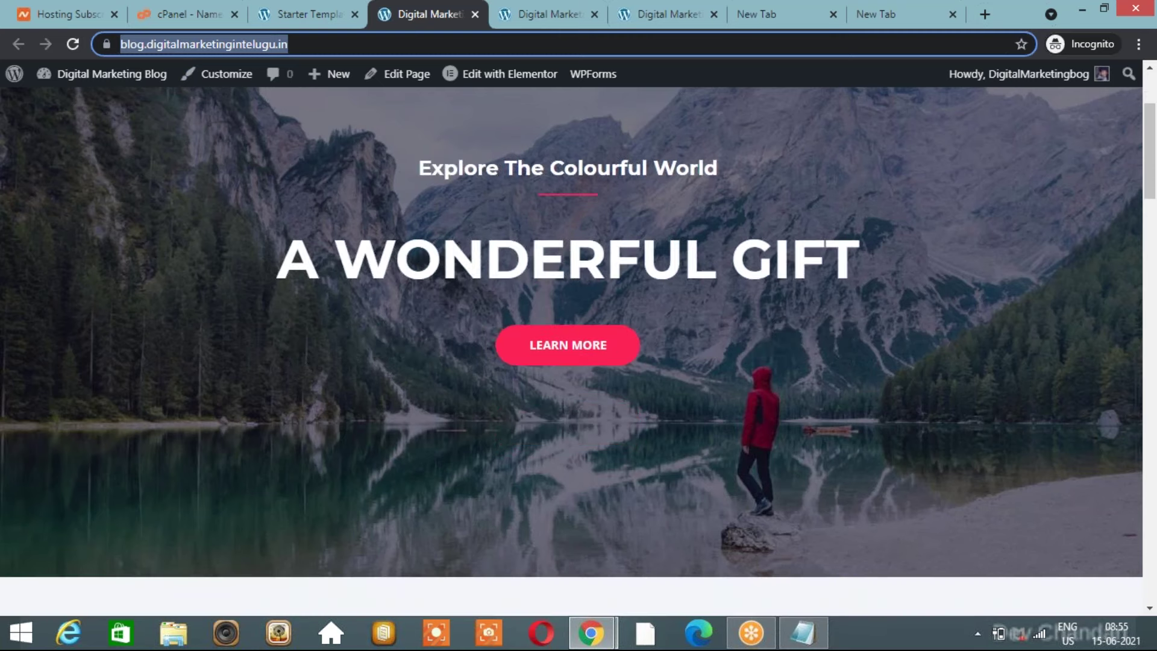
scroll(571, 331, "up", 2)
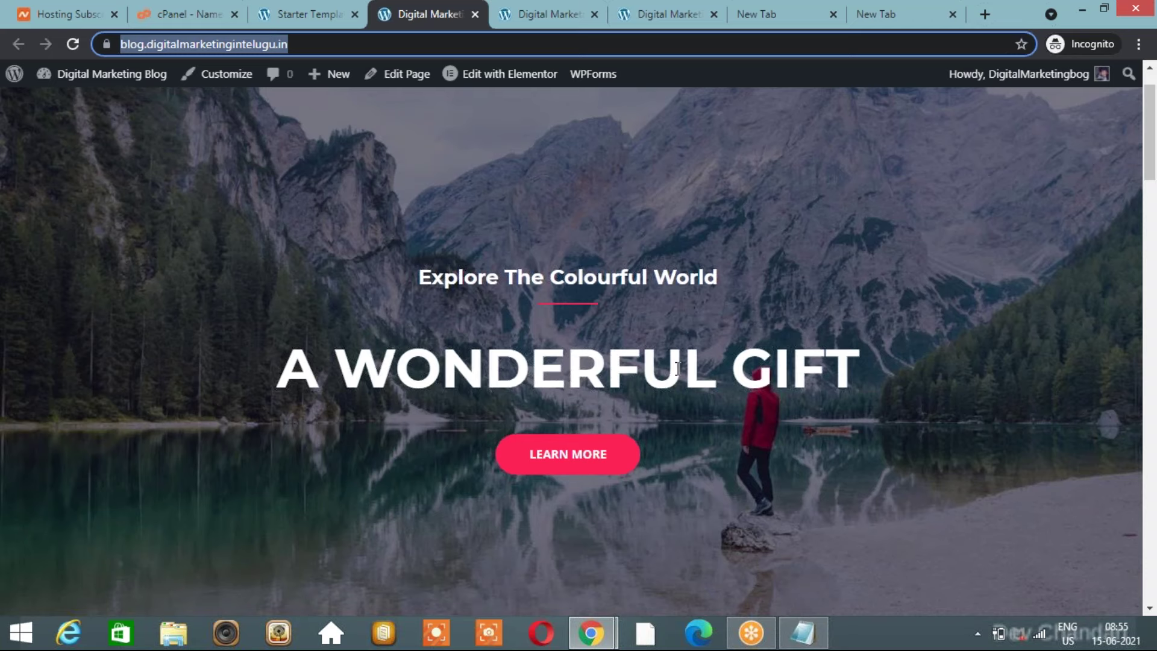
scroll(677, 369, "down", 1)
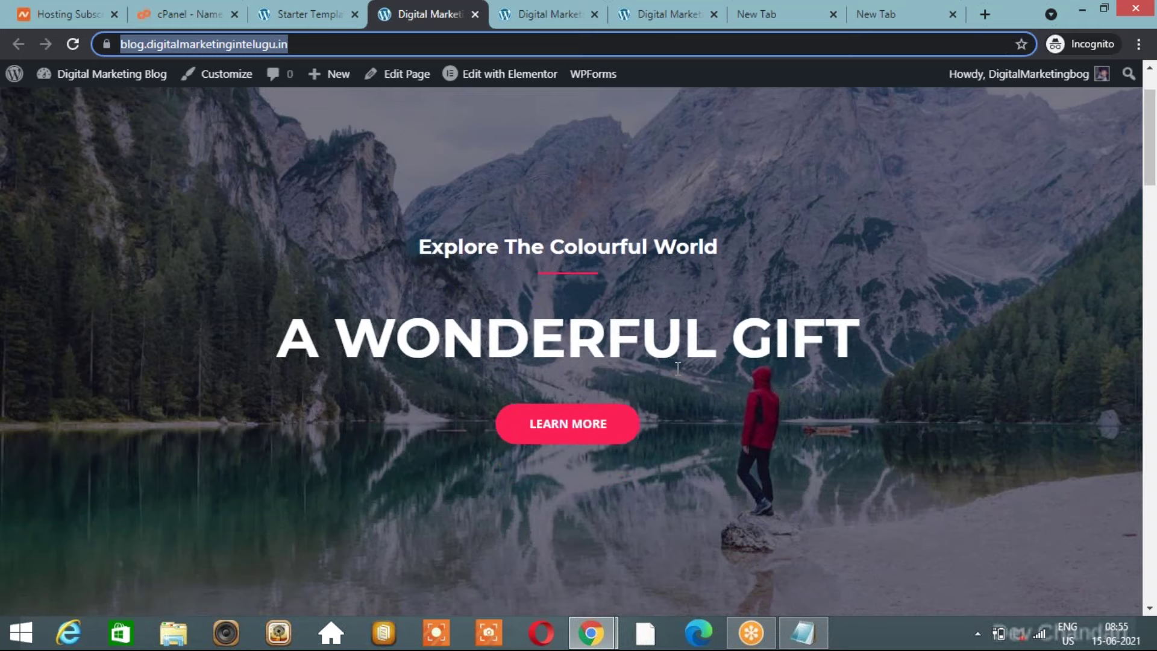
scroll(677, 369, "down", 1)
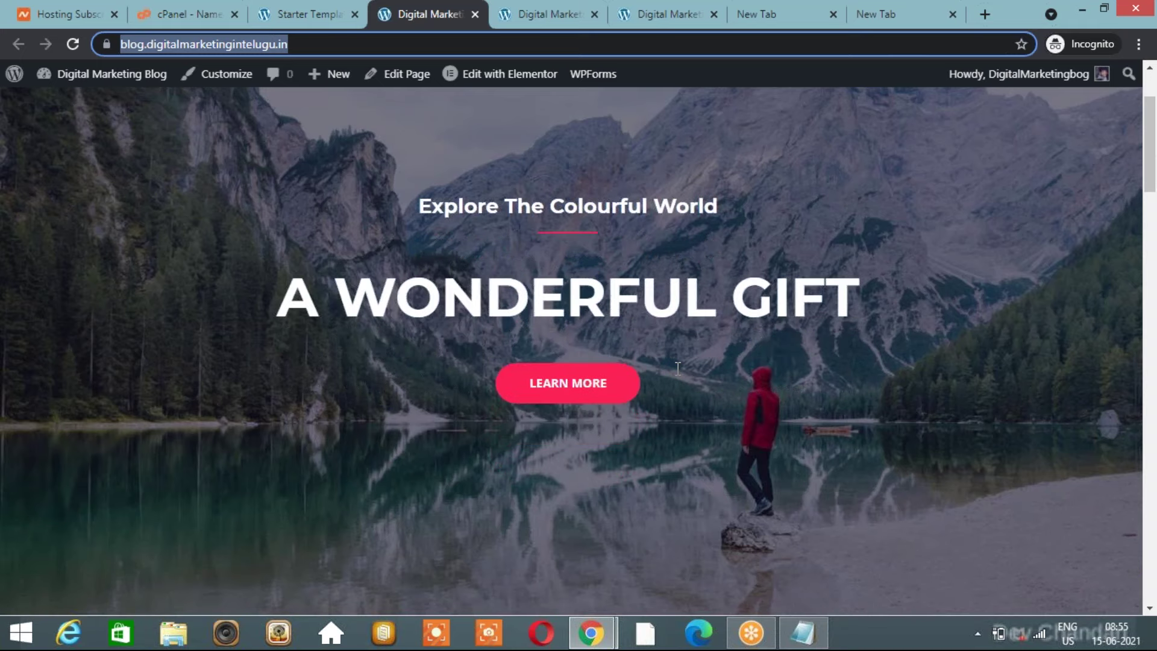
scroll(569, 348, "up", 3)
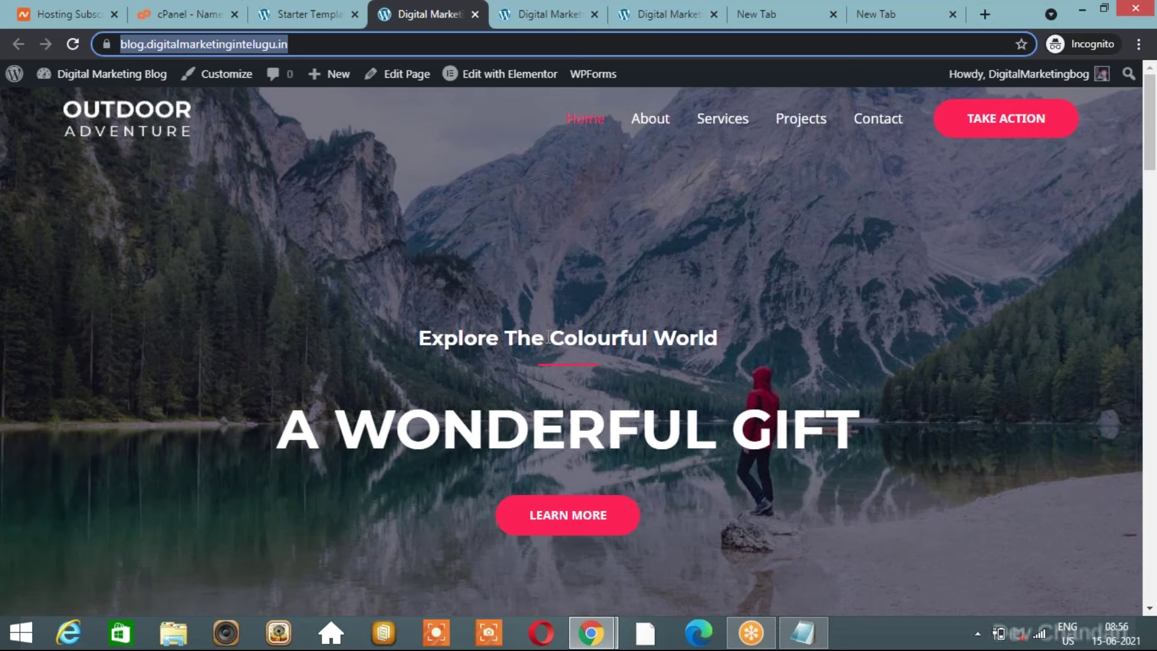
scroll(548, 337, "down", 1)
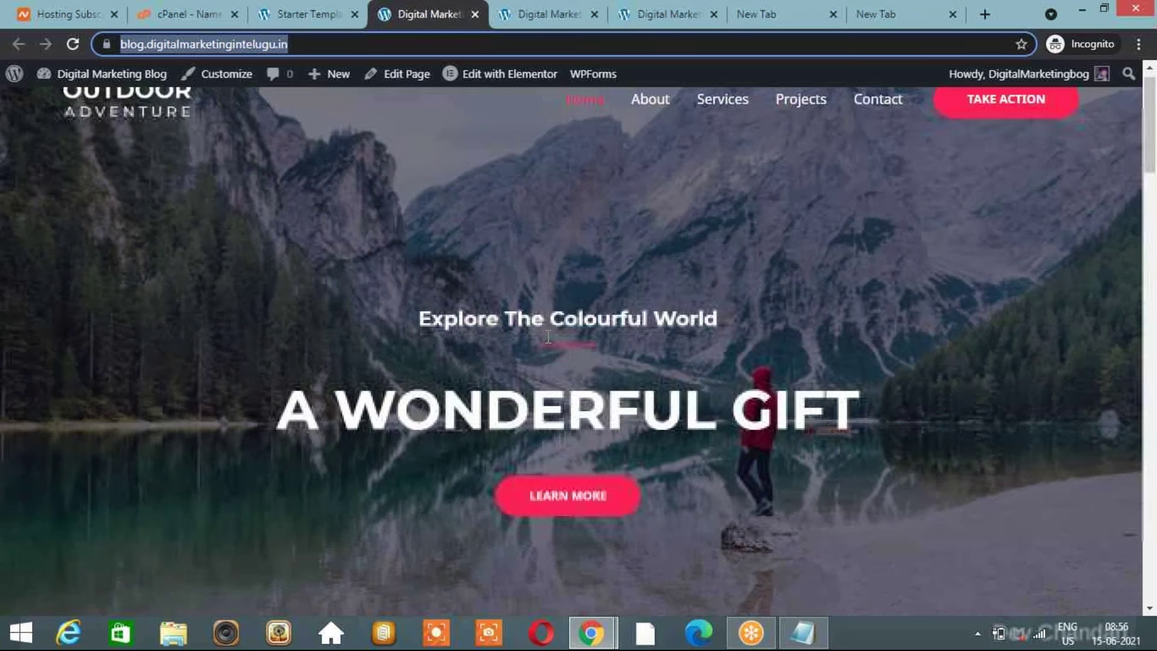
scroll(549, 337, "down", 3)
scroll(549, 336, "up", 4)
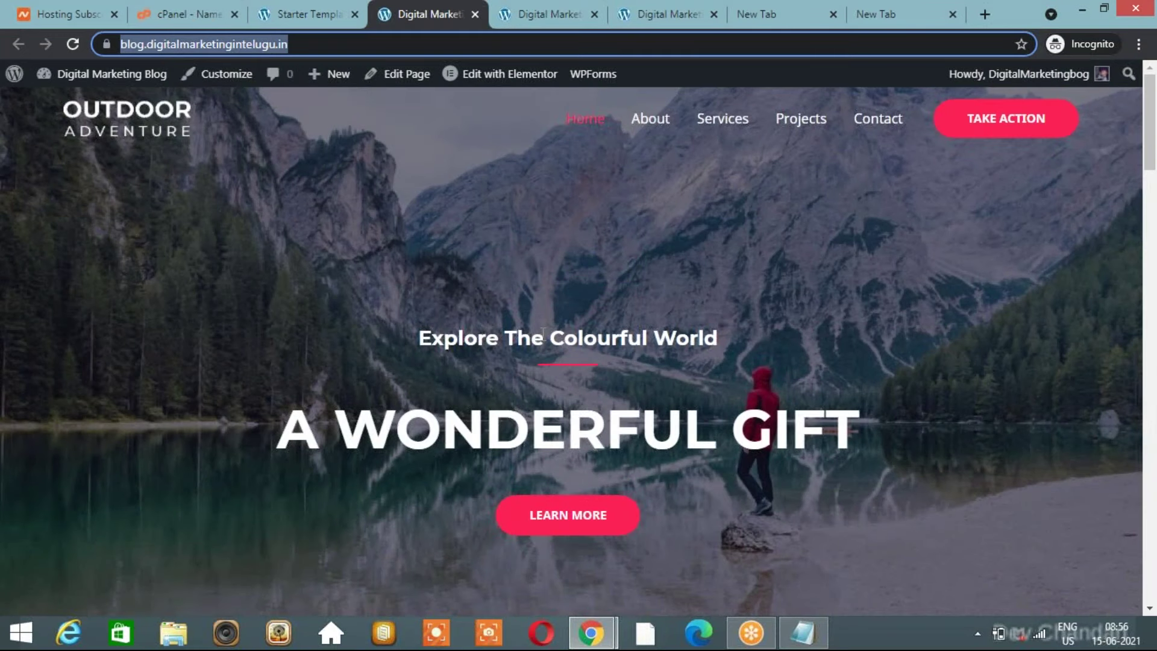
left_click(314, 14)
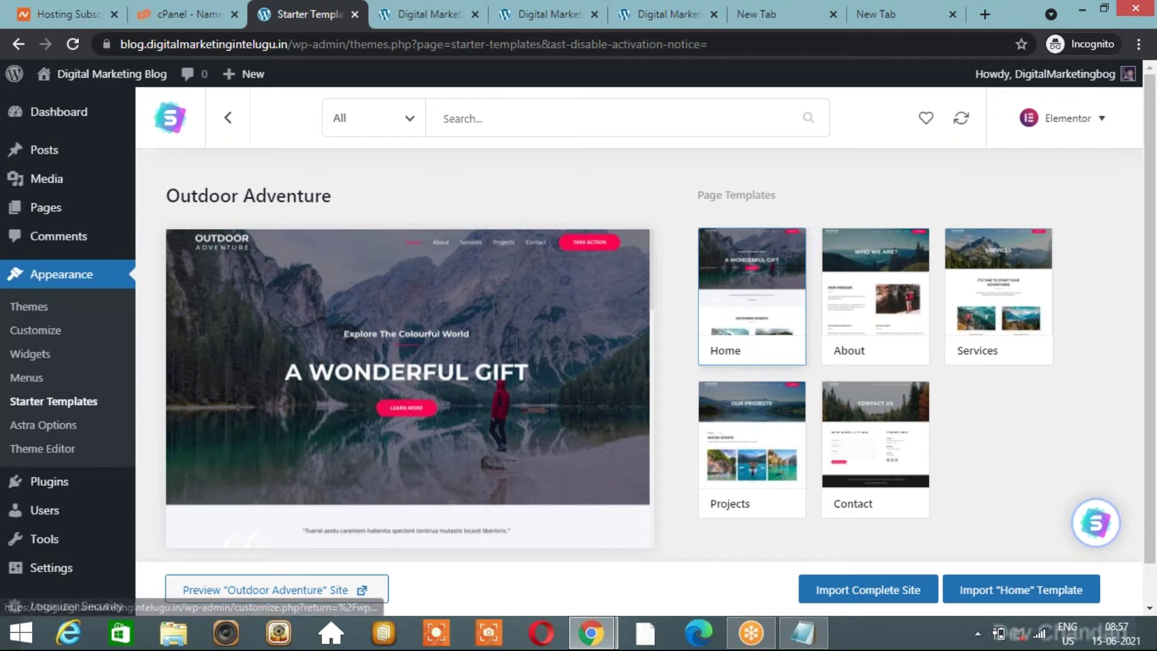
Switch between the Starter Templates tab and the live site, ending on the Outdoor Adventure homepage.
left_click(425, 5)
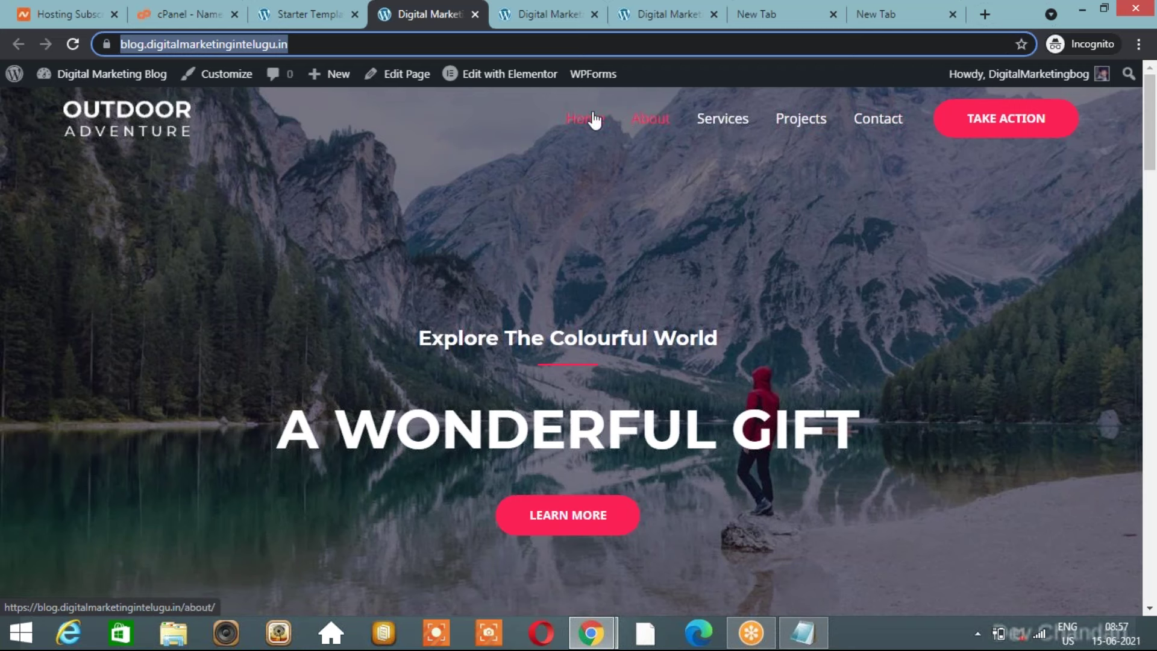
left_click(306, 8)
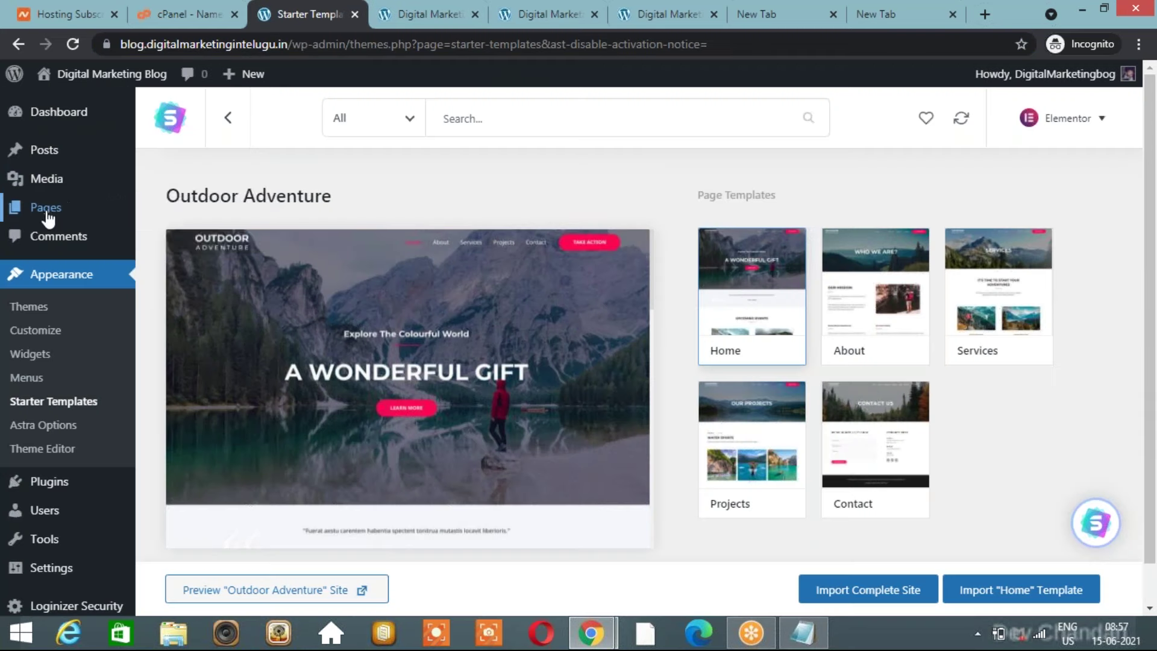
mouse_move(37, 151)
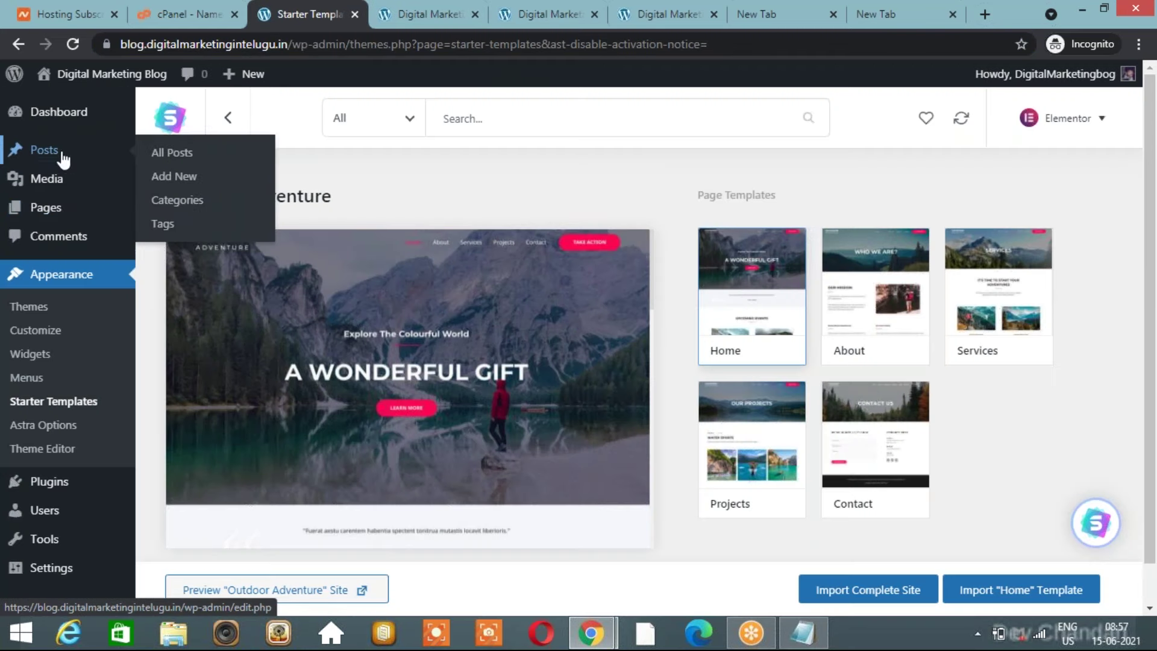
mouse_move(57, 181)
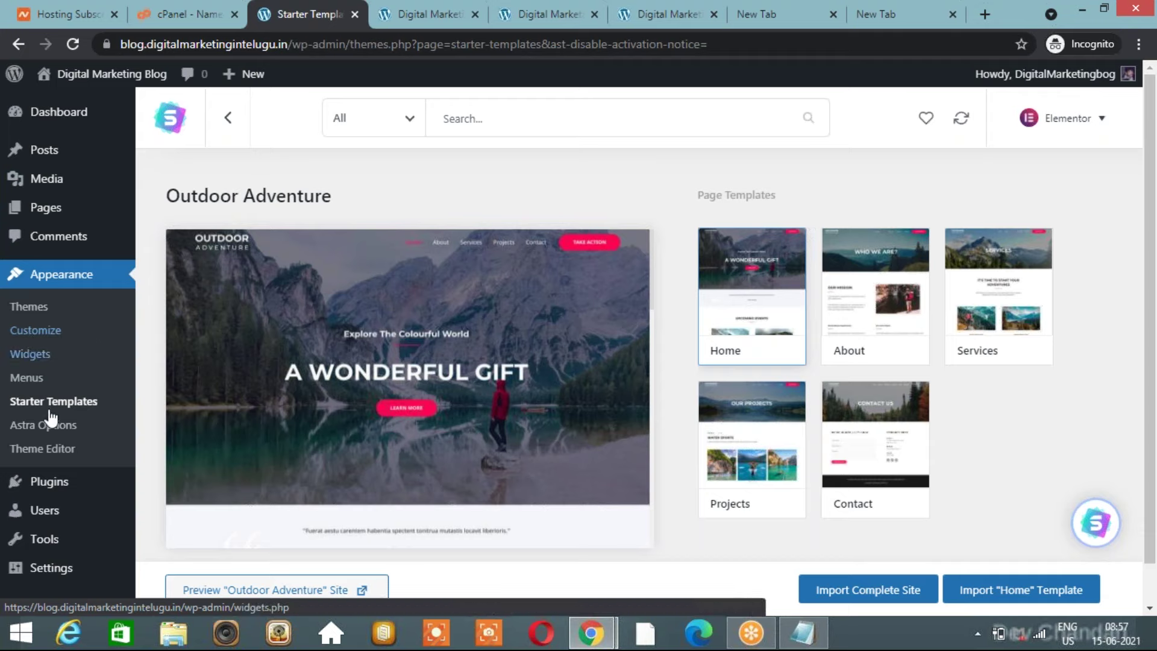
mouse_move(56, 491)
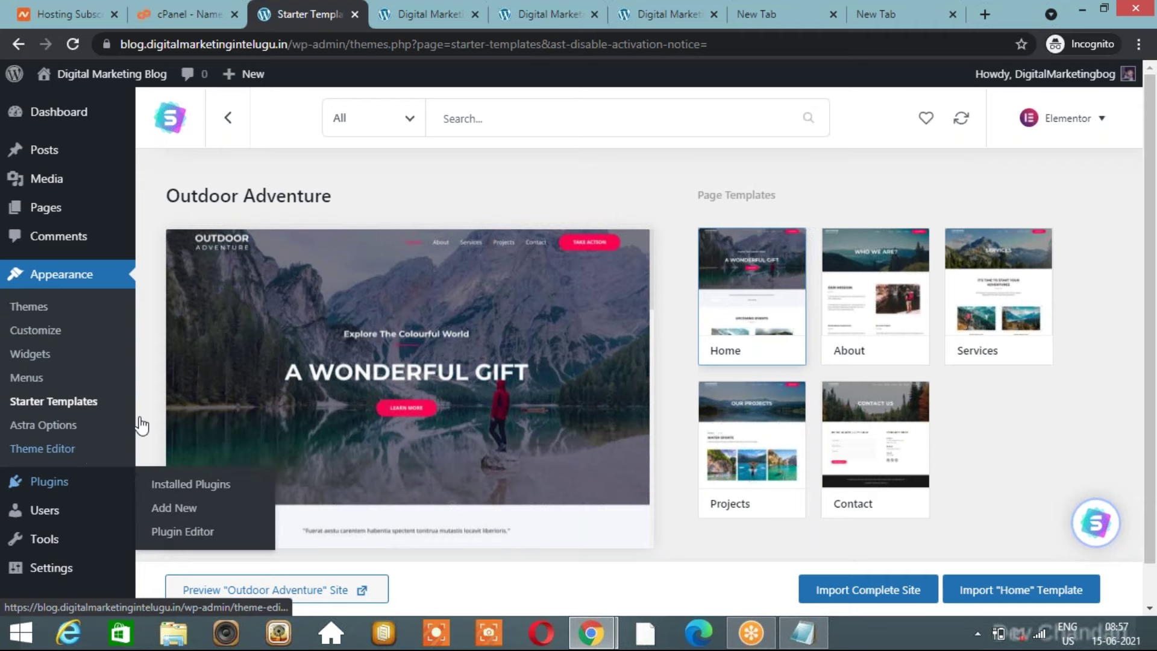
left_click(419, 14)
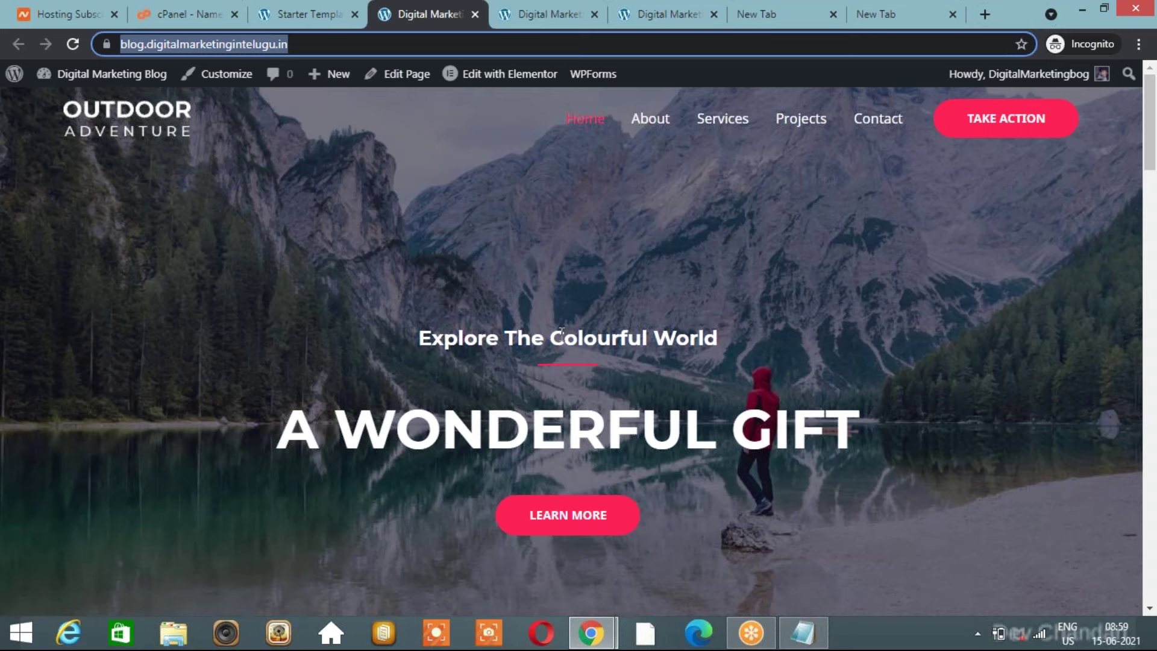
Switch to the other Chrome window and show the Gmail inbox with the AdSense ready email.
key("alt+Tab")
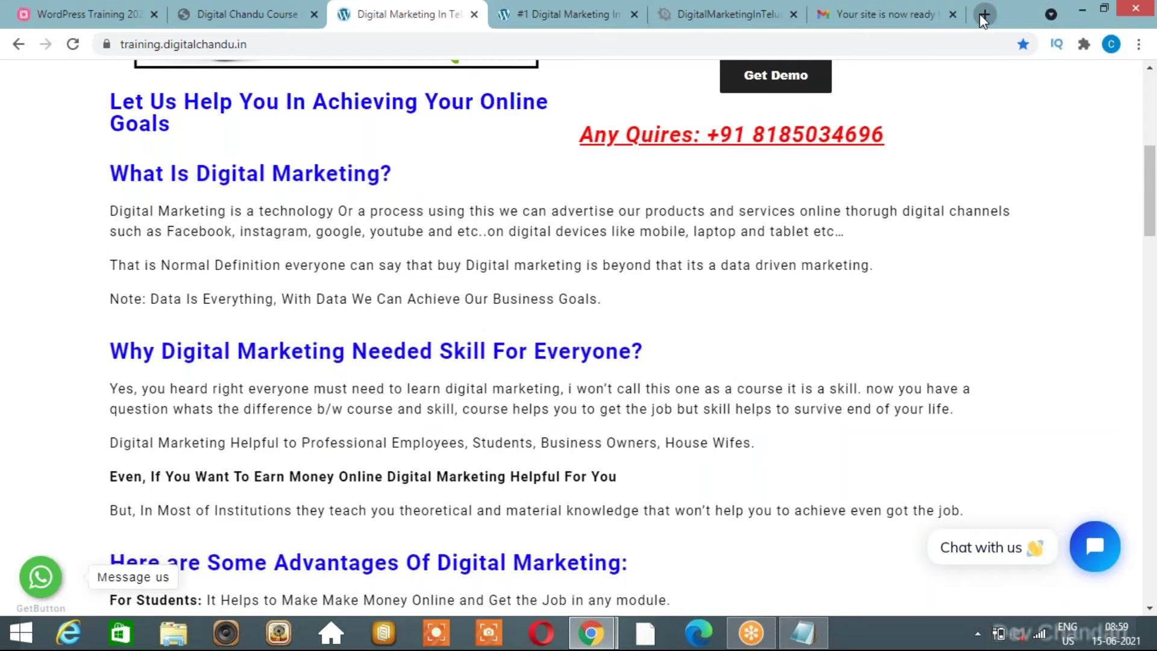
left_click(984, 16)
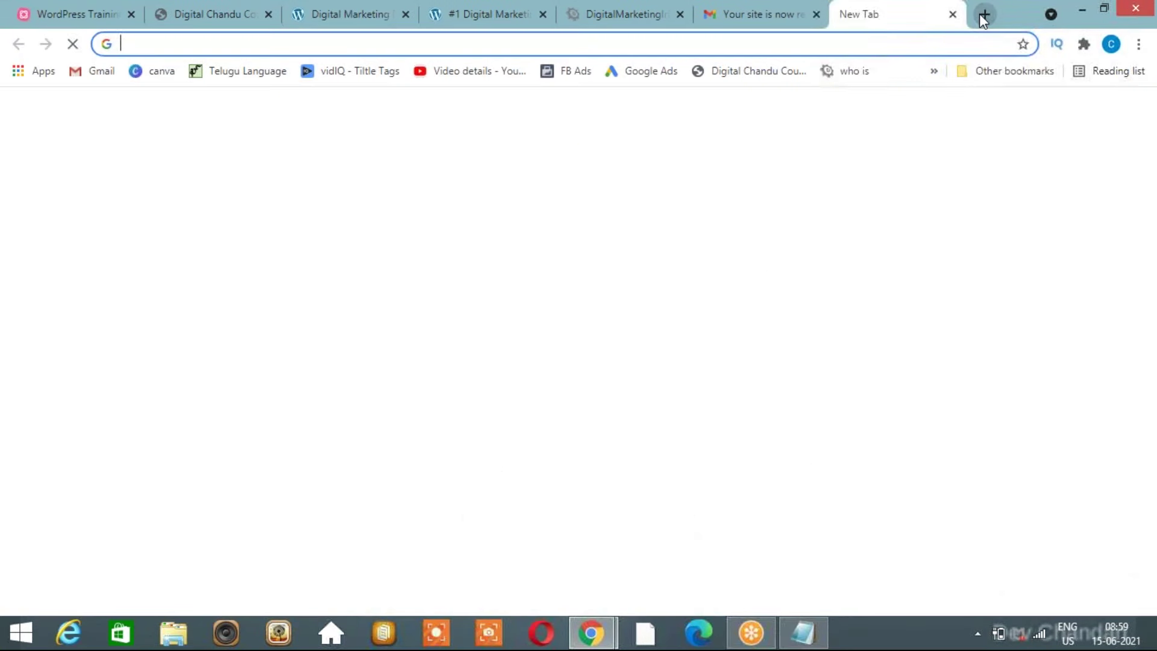
left_click(926, 118)
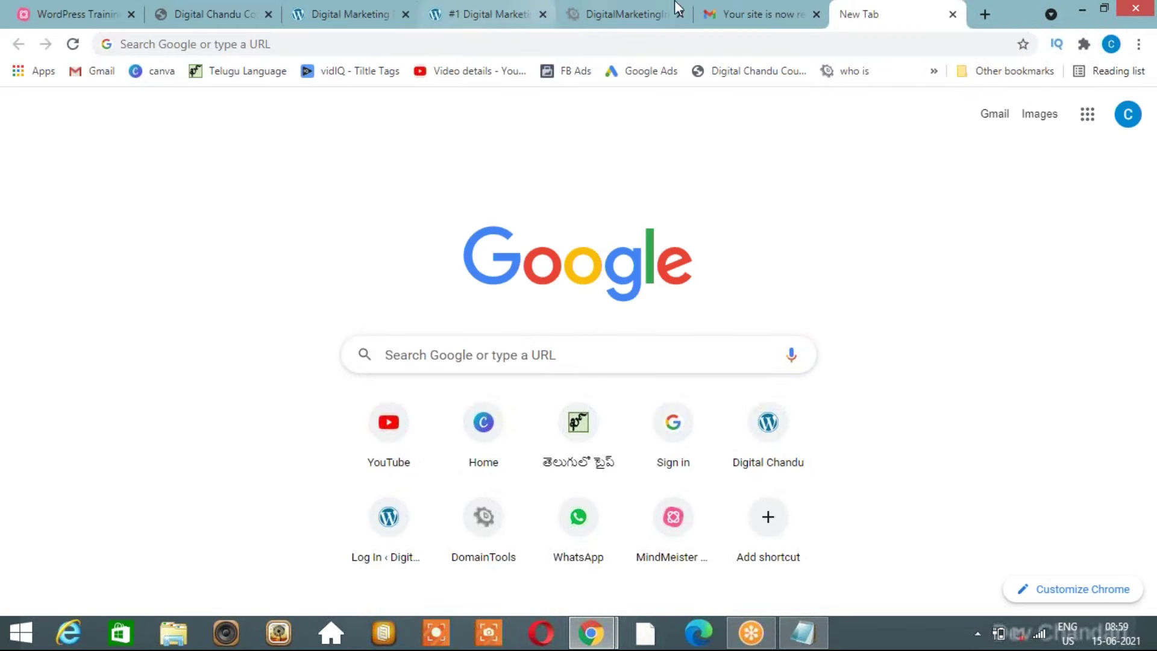
left_click(770, 10)
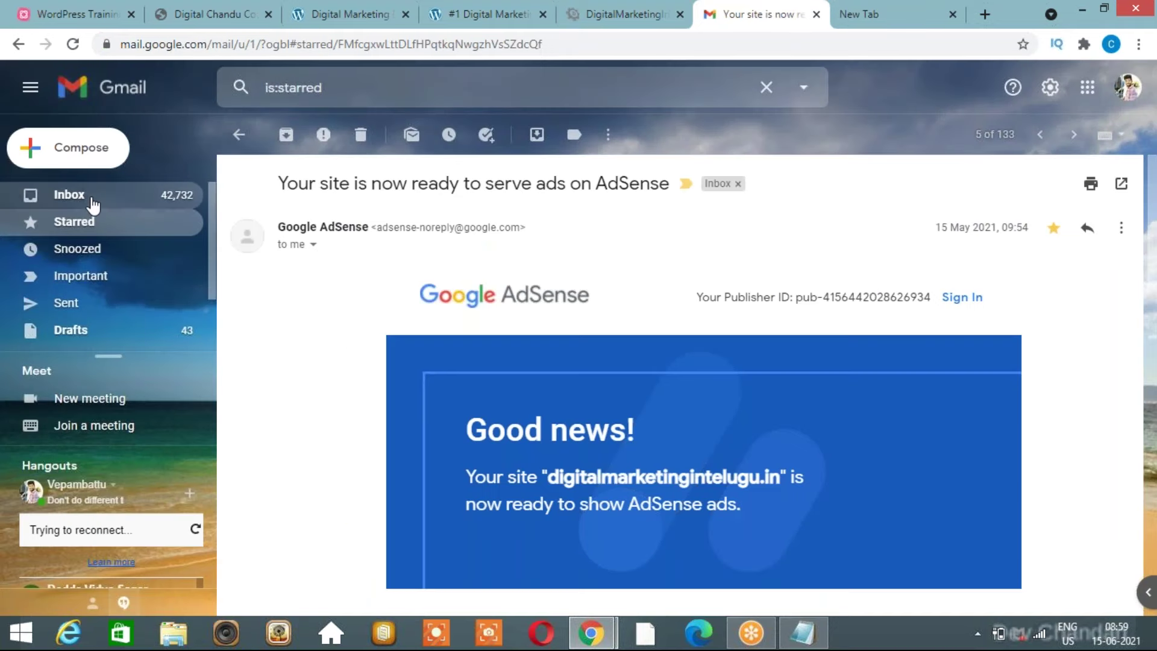
left_click(93, 204)
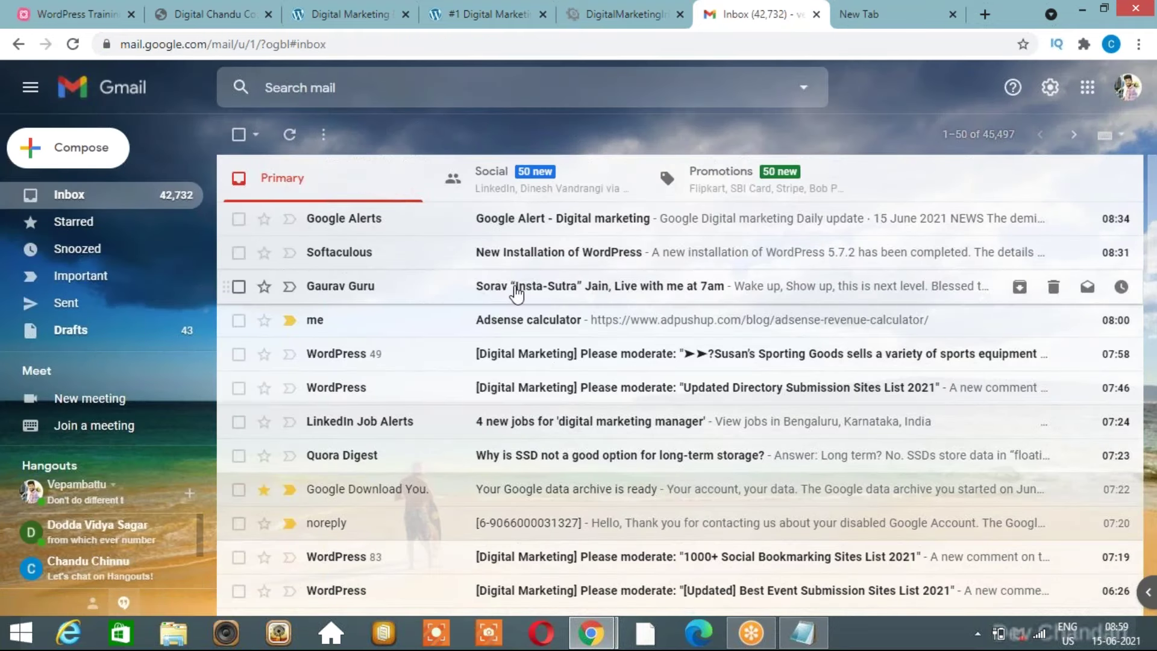
Open the AdPushup AdSense Revenue Calculator from the email link, closing the empty leftover tab.
left_click(596, 322)
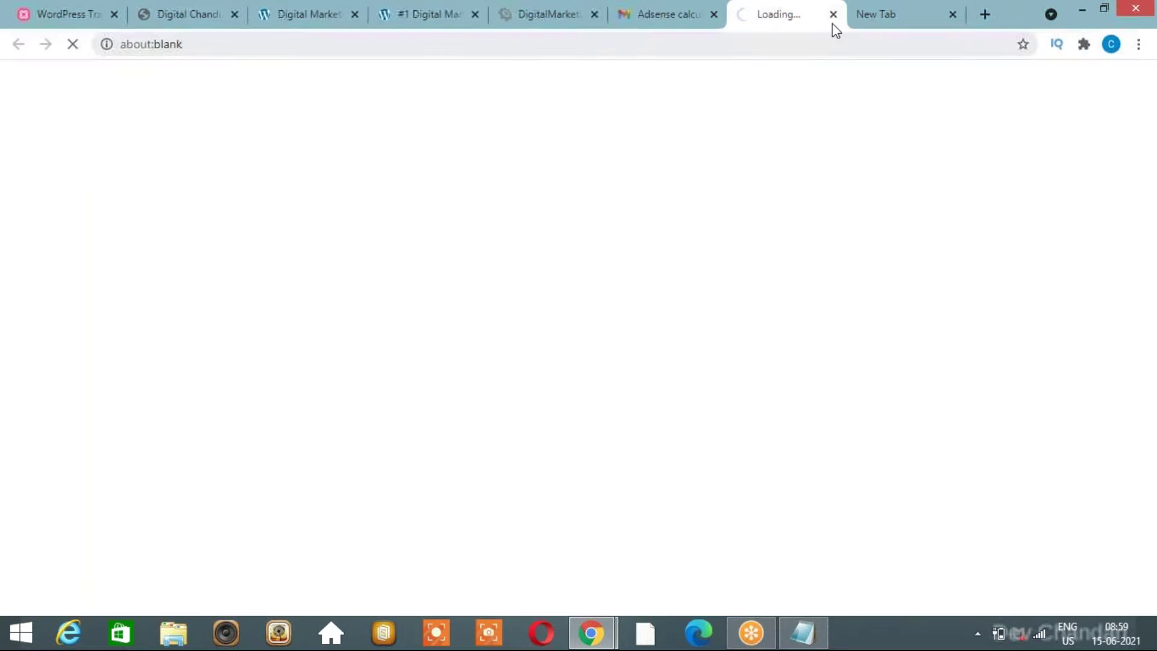
left_click(952, 14)
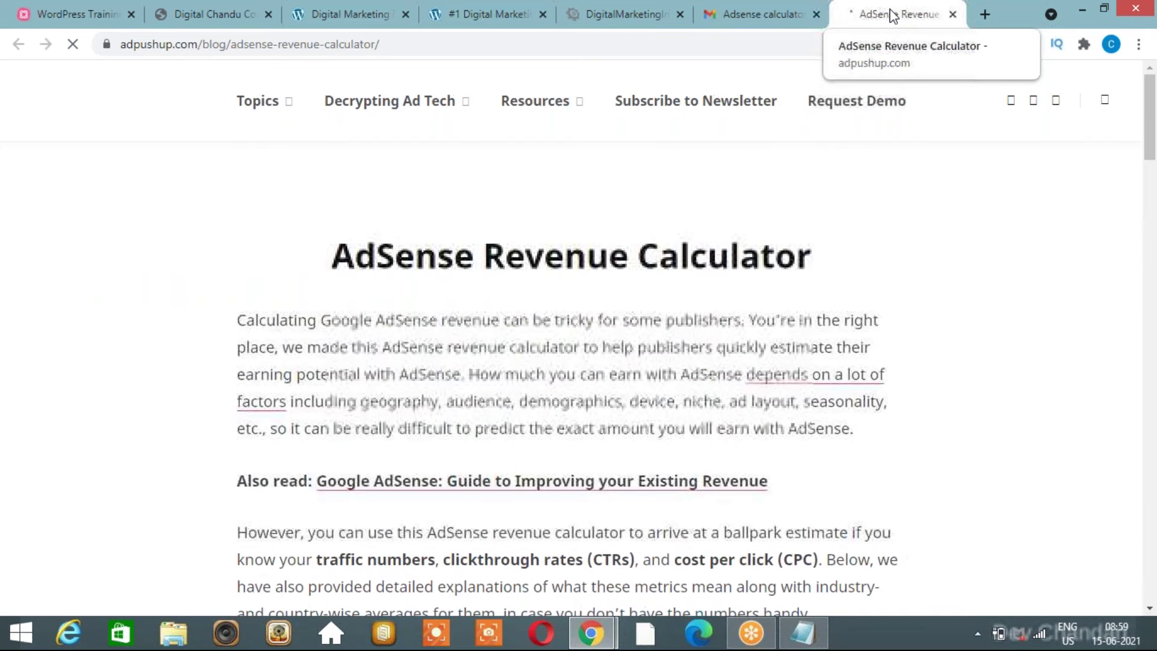
scroll(774, 340, "down", 1)
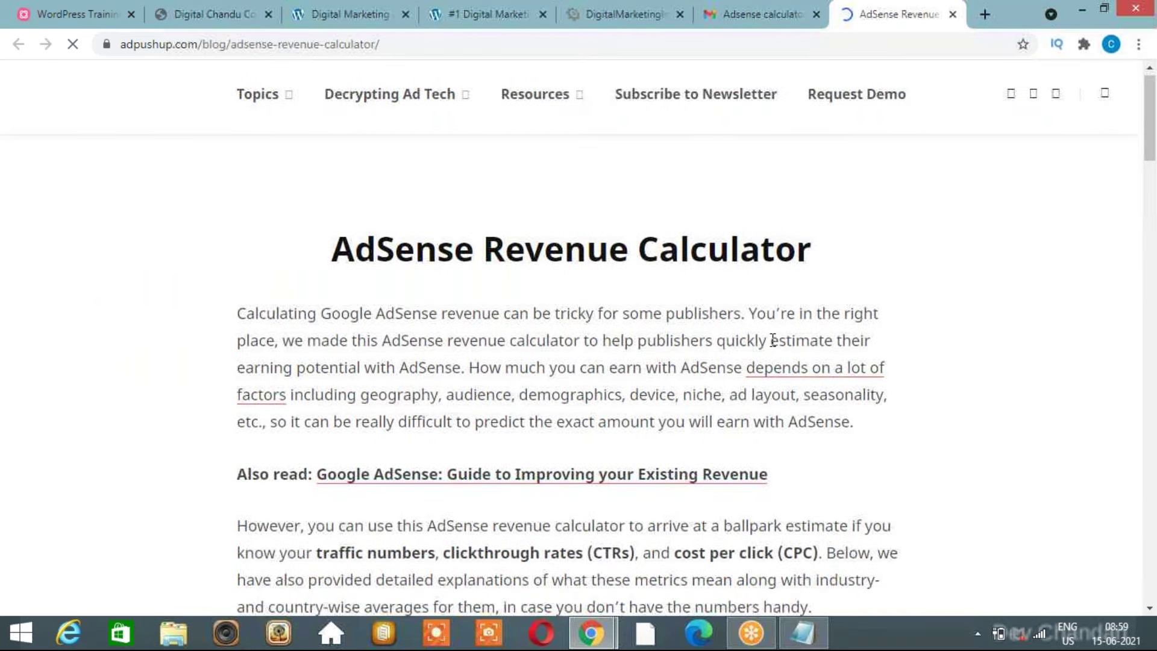
scroll(773, 340, "down", 20)
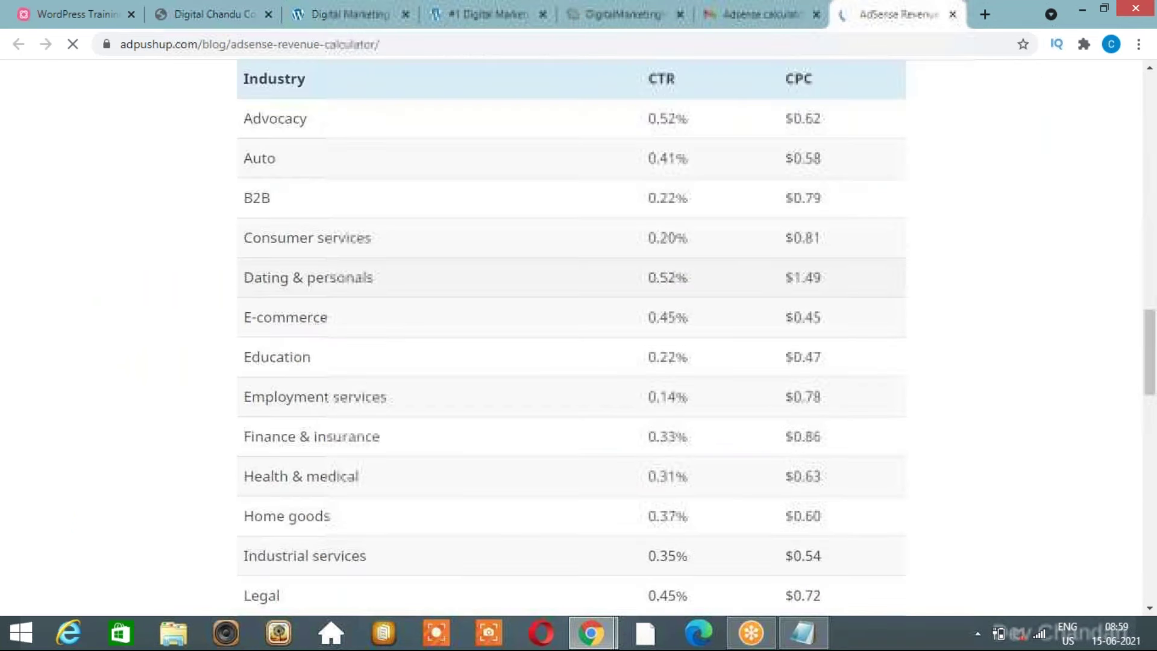
scroll(572, 338, "down", 18)
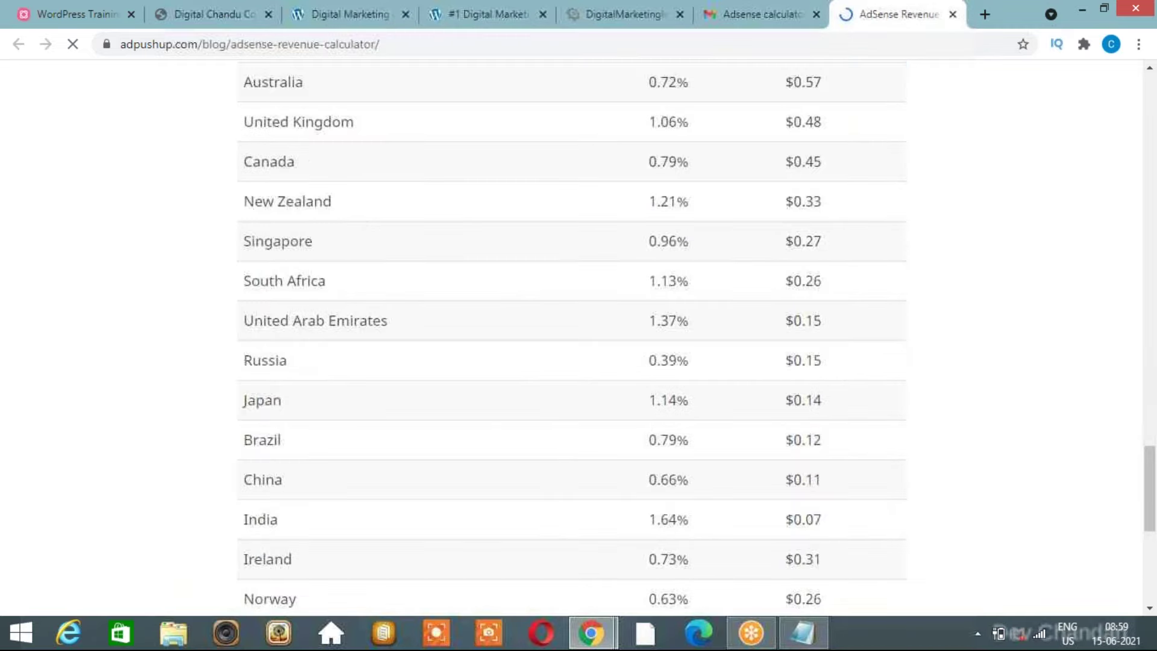
scroll(571, 337, "down", 2)
scroll(571, 338, "up", 8)
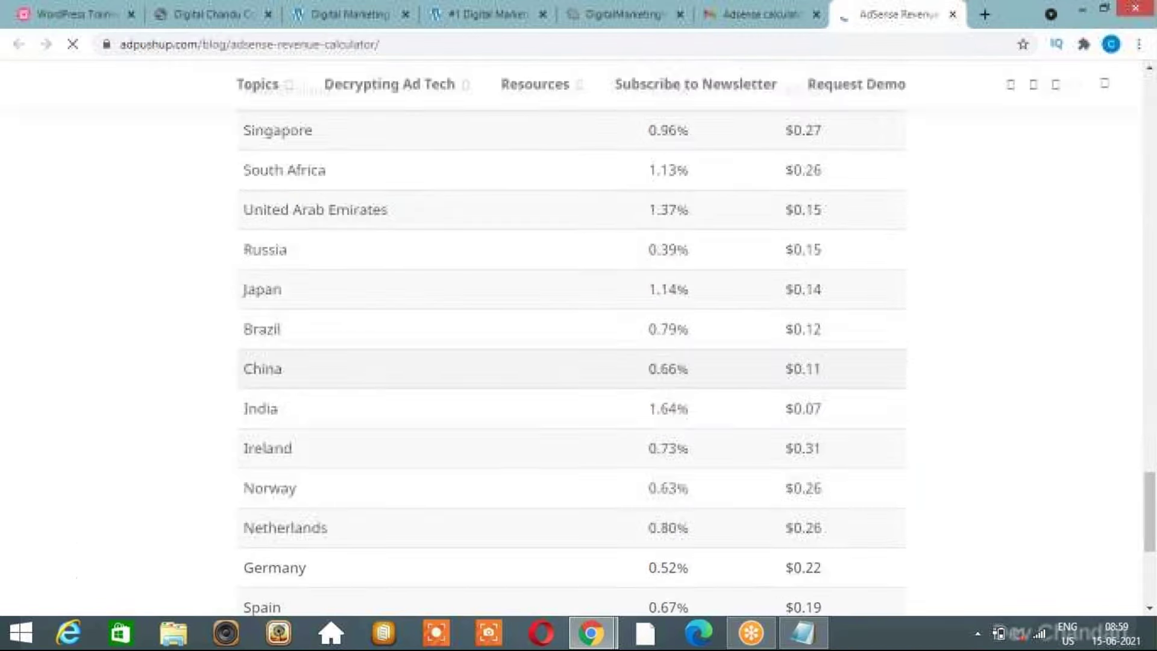
scroll(572, 338, "up", 4)
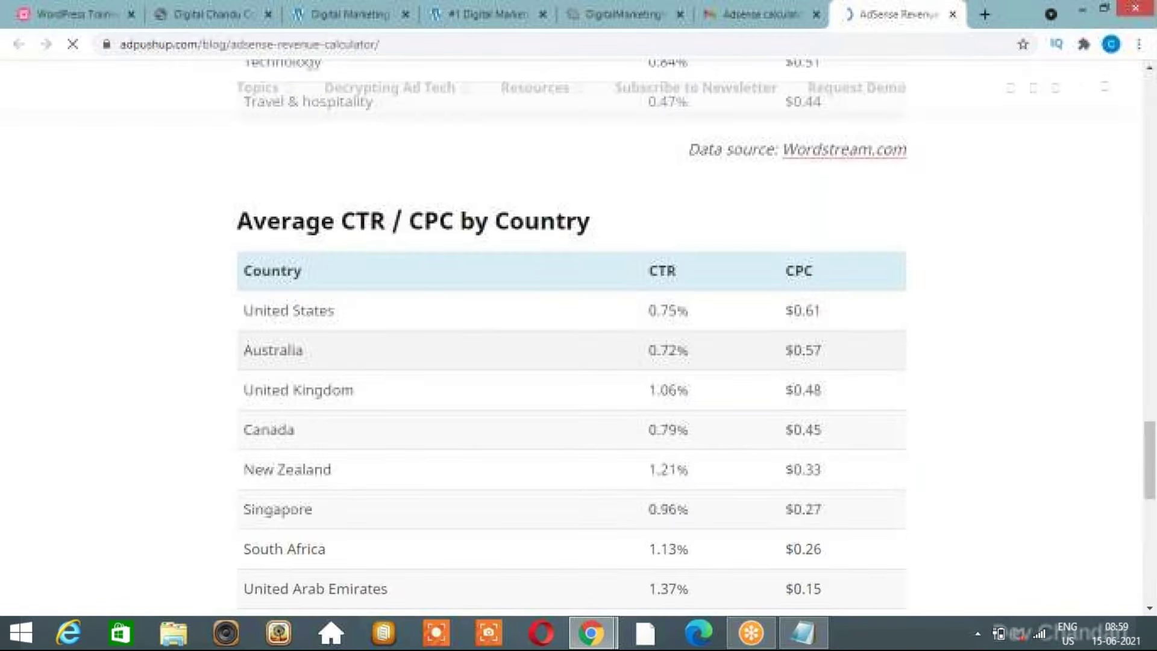
scroll(361, 290, "up", 13)
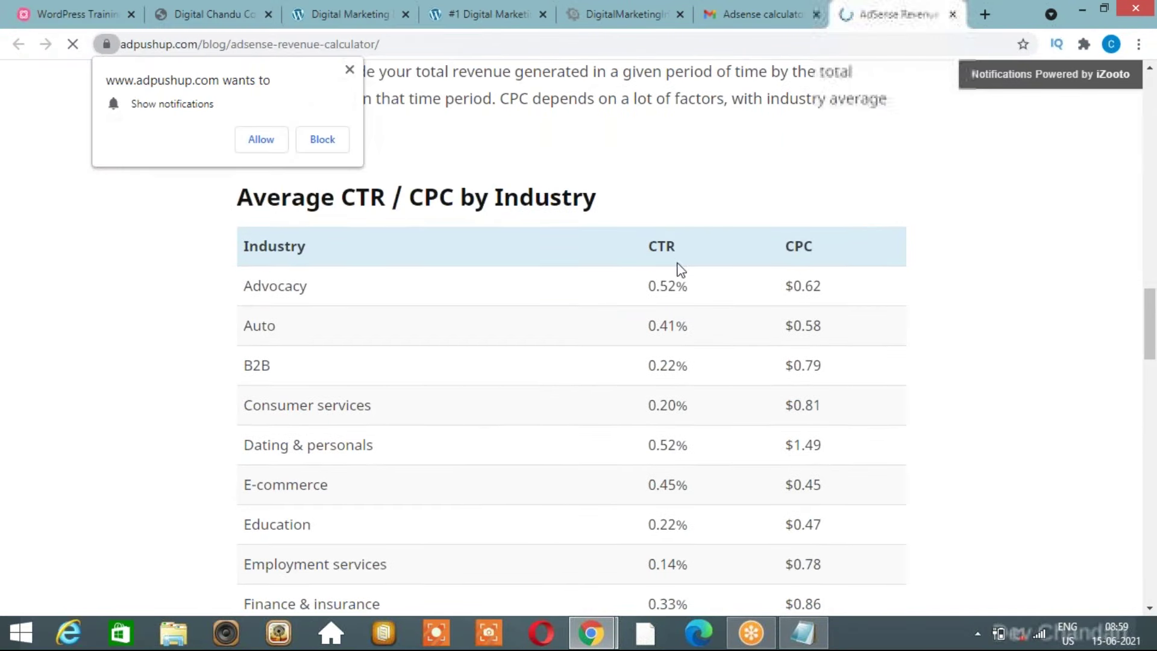
Dismiss the site's notification request and review the average CTR and CPC by country table.
left_click(349, 70)
scroll(455, 391, "down", 6)
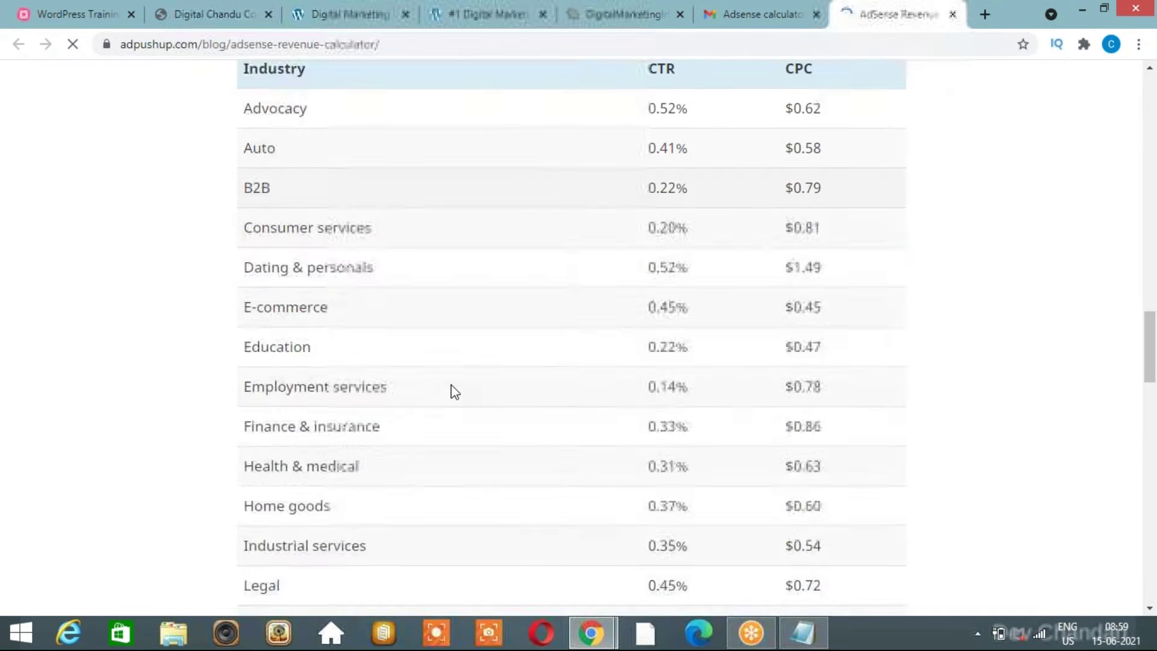
scroll(455, 392, "down", 7)
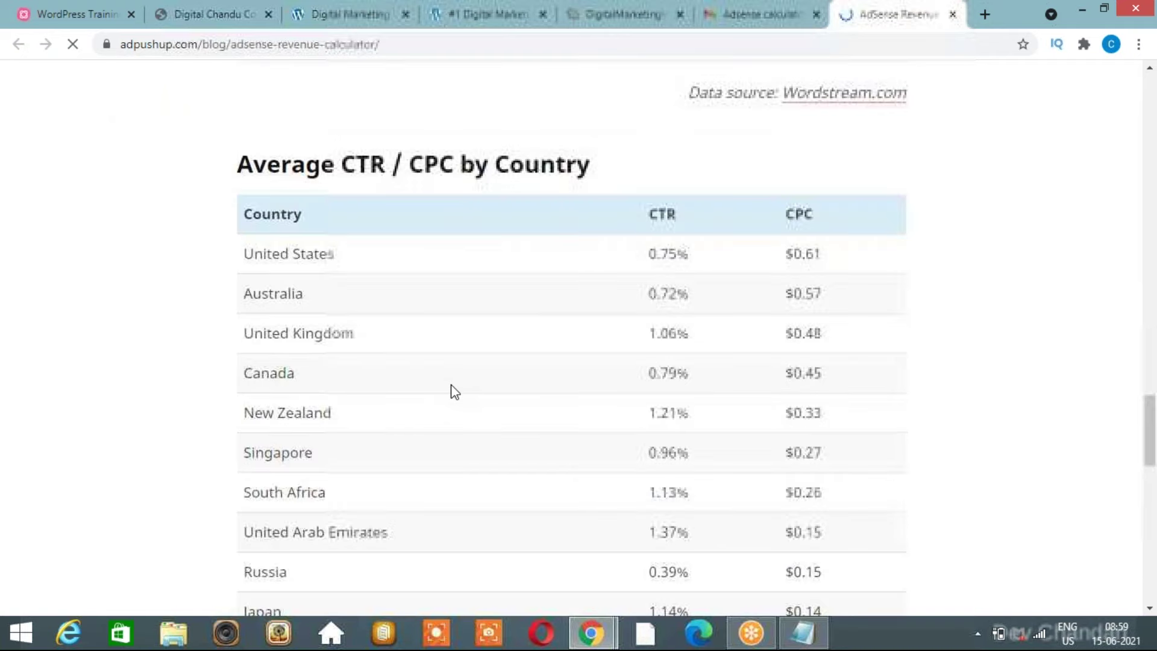
scroll(455, 392, "down", 2)
scroll(455, 392, "down", 1)
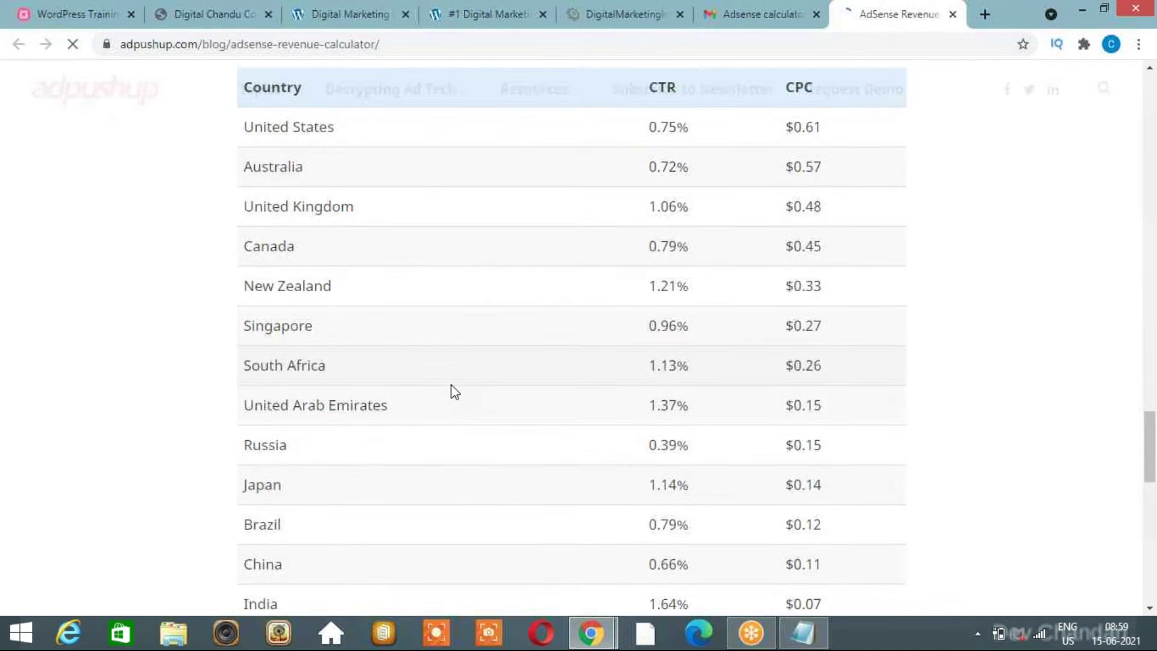
scroll(455, 392, "up", 2)
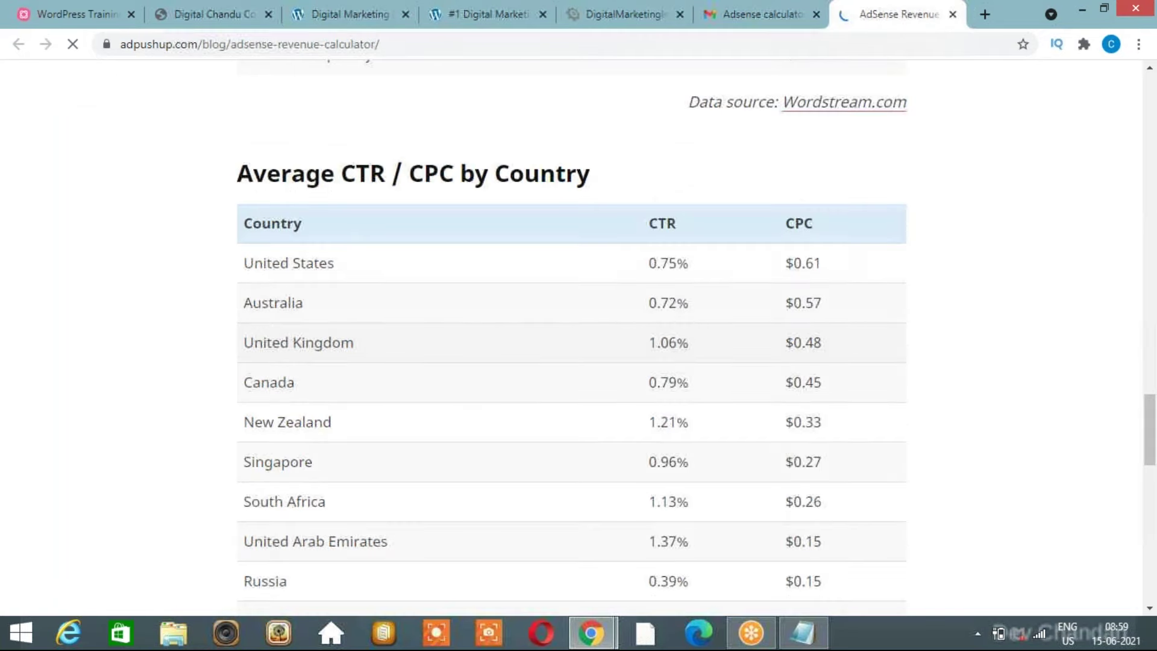
scroll(572, 337, "down", 3)
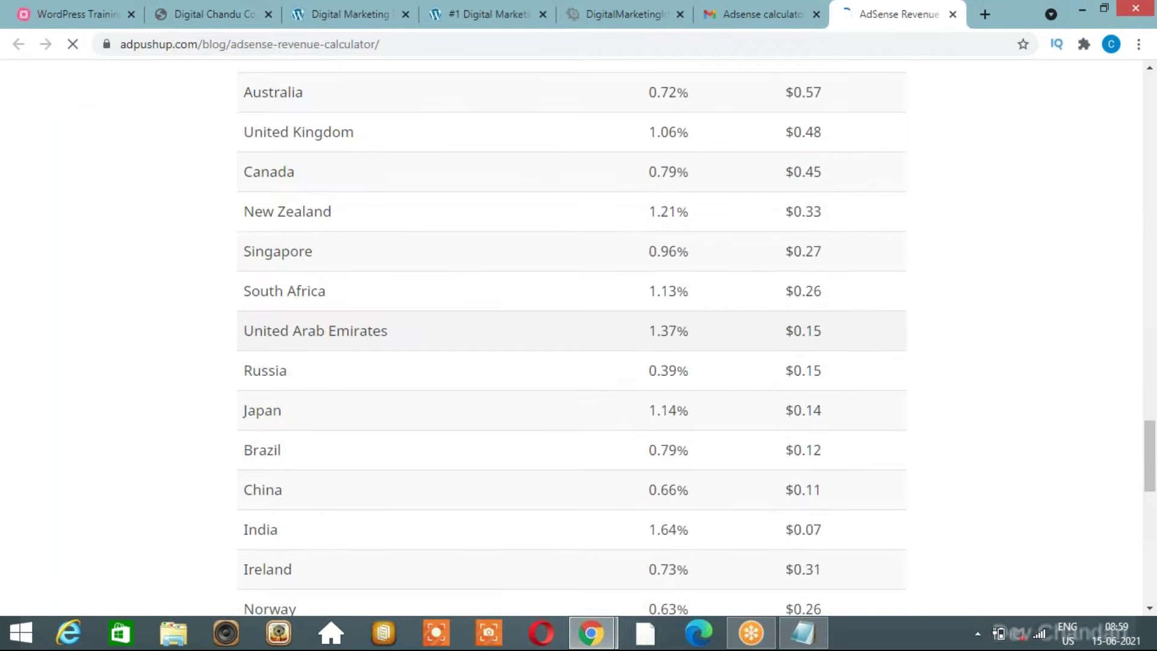